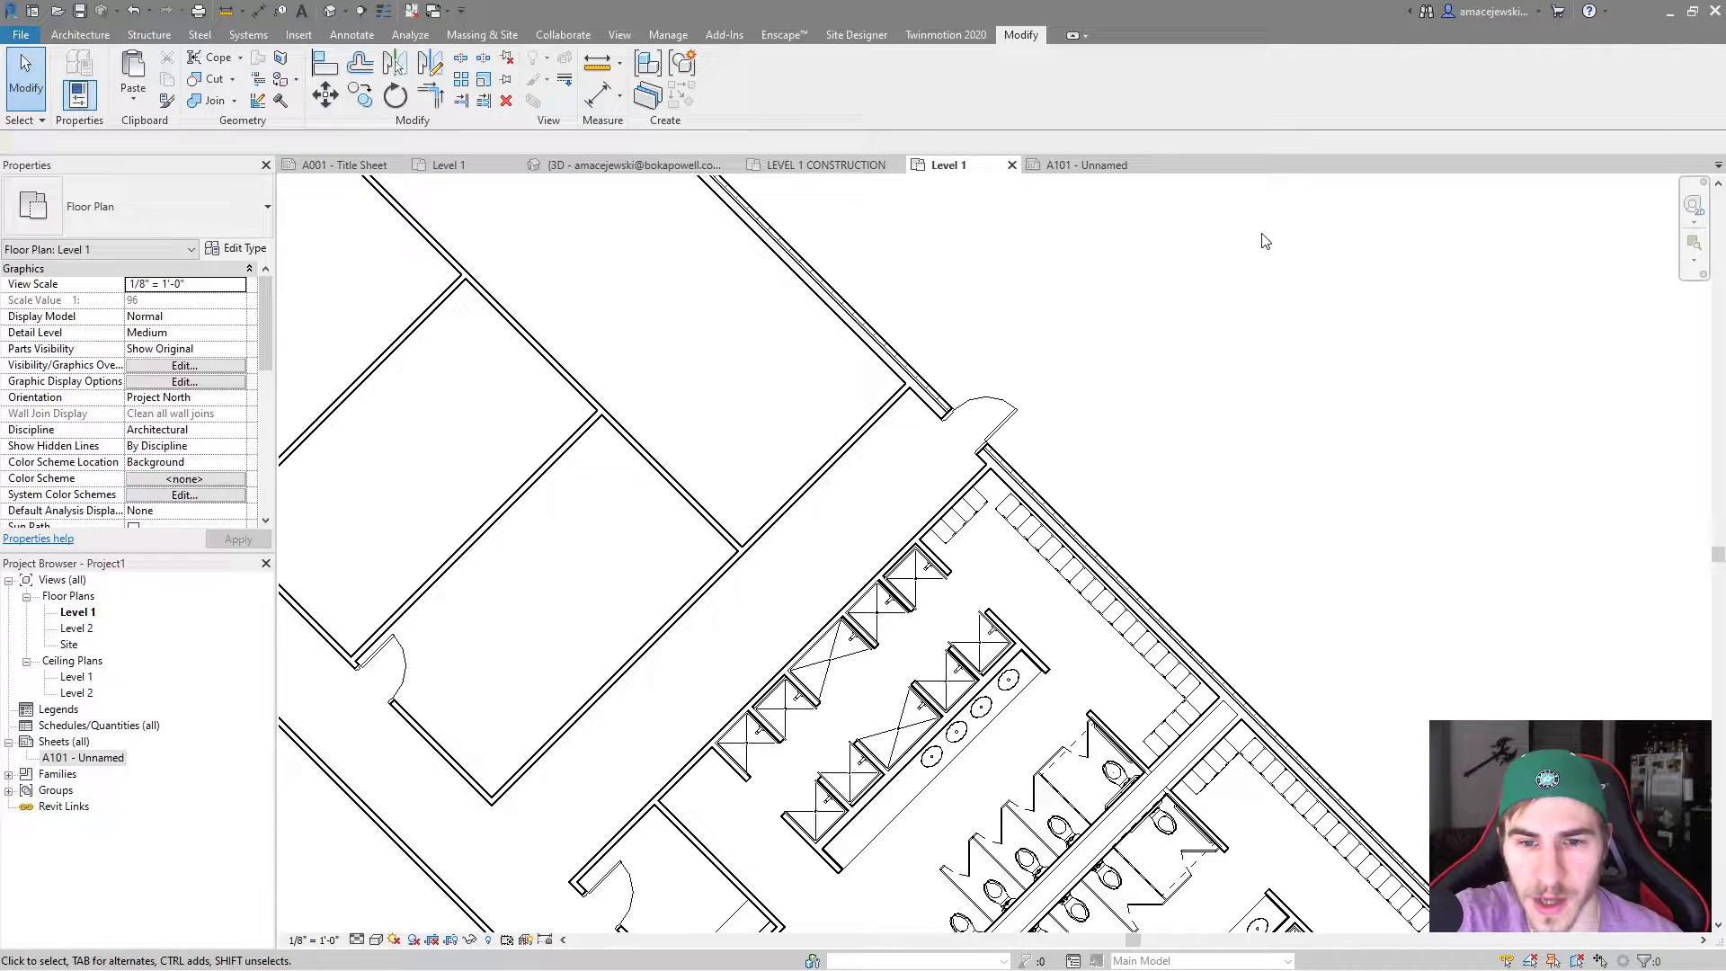
View the detail level choices available for the Level 1 floor plan
middle_drag(1136, 423, 1064, 431)
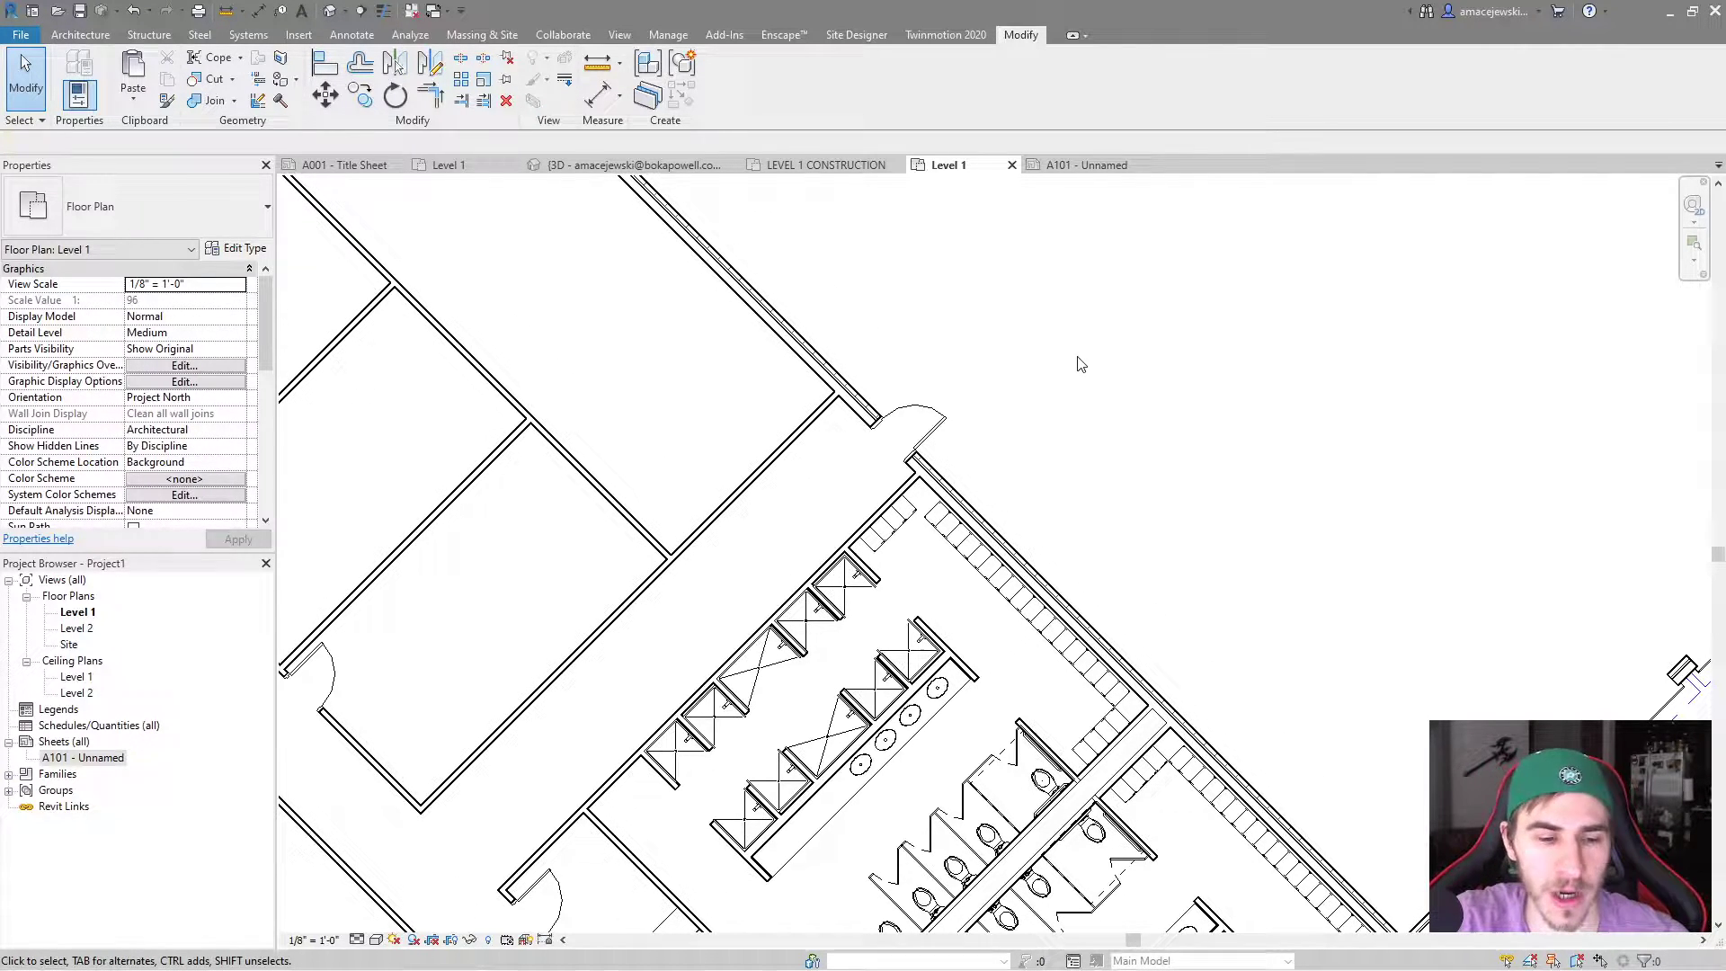
middle_drag(1138, 464, 1052, 458)
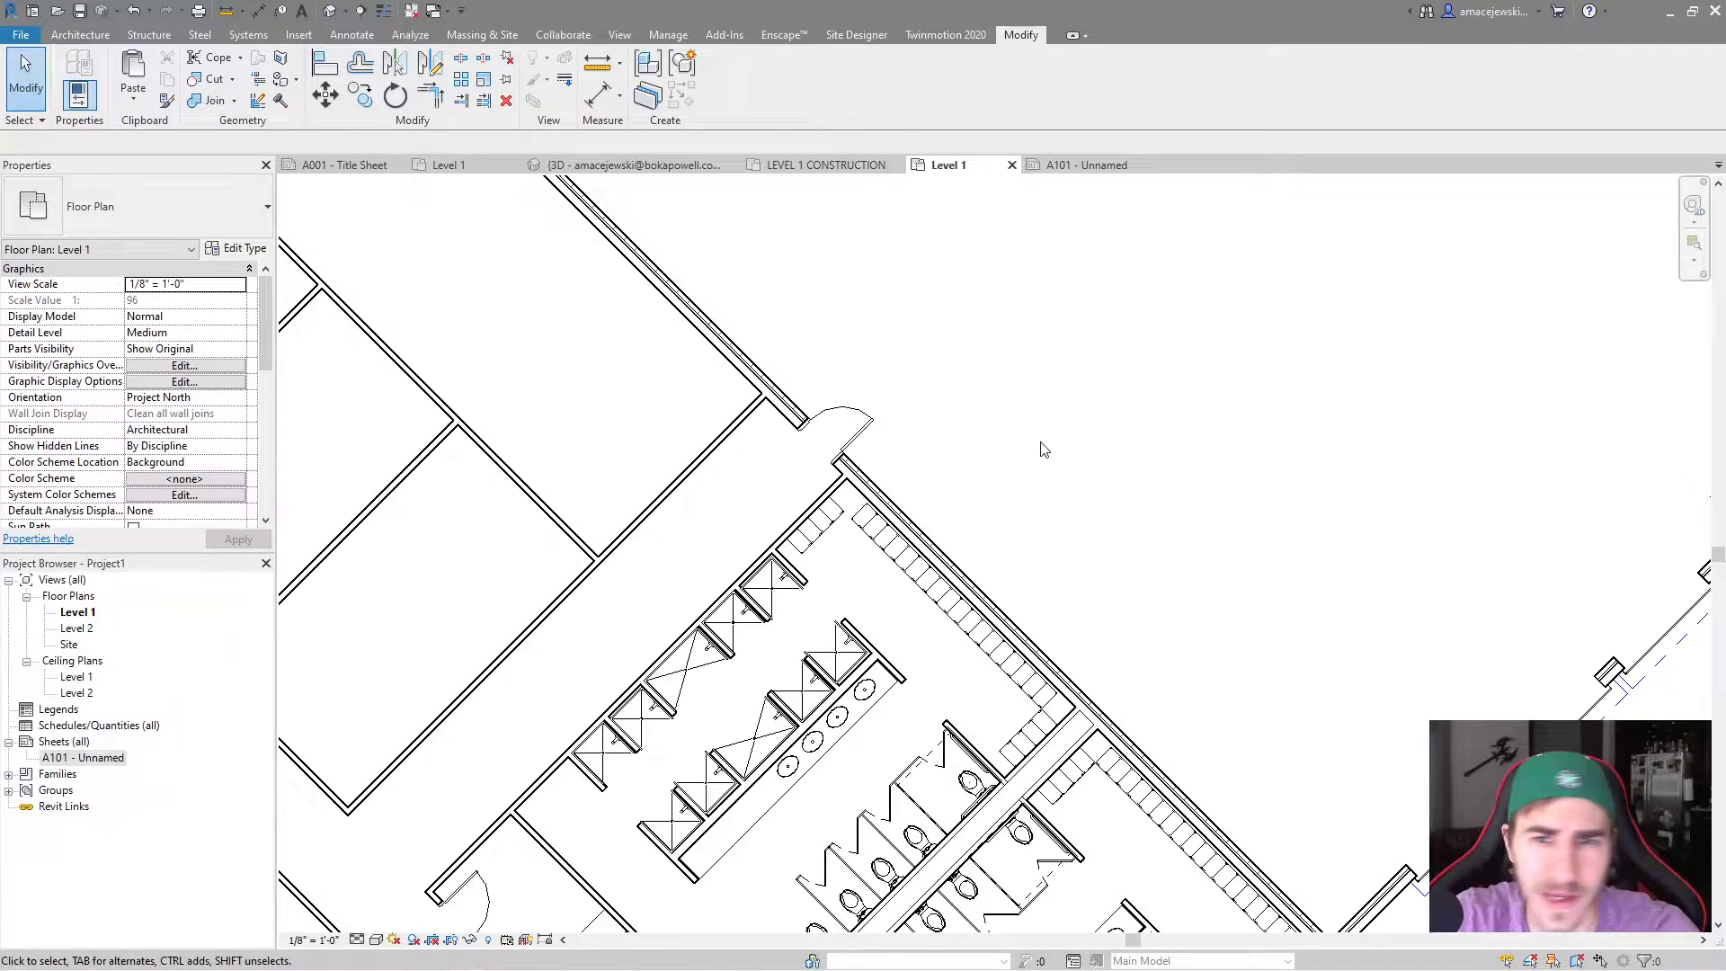
scroll(977, 463, down, 2)
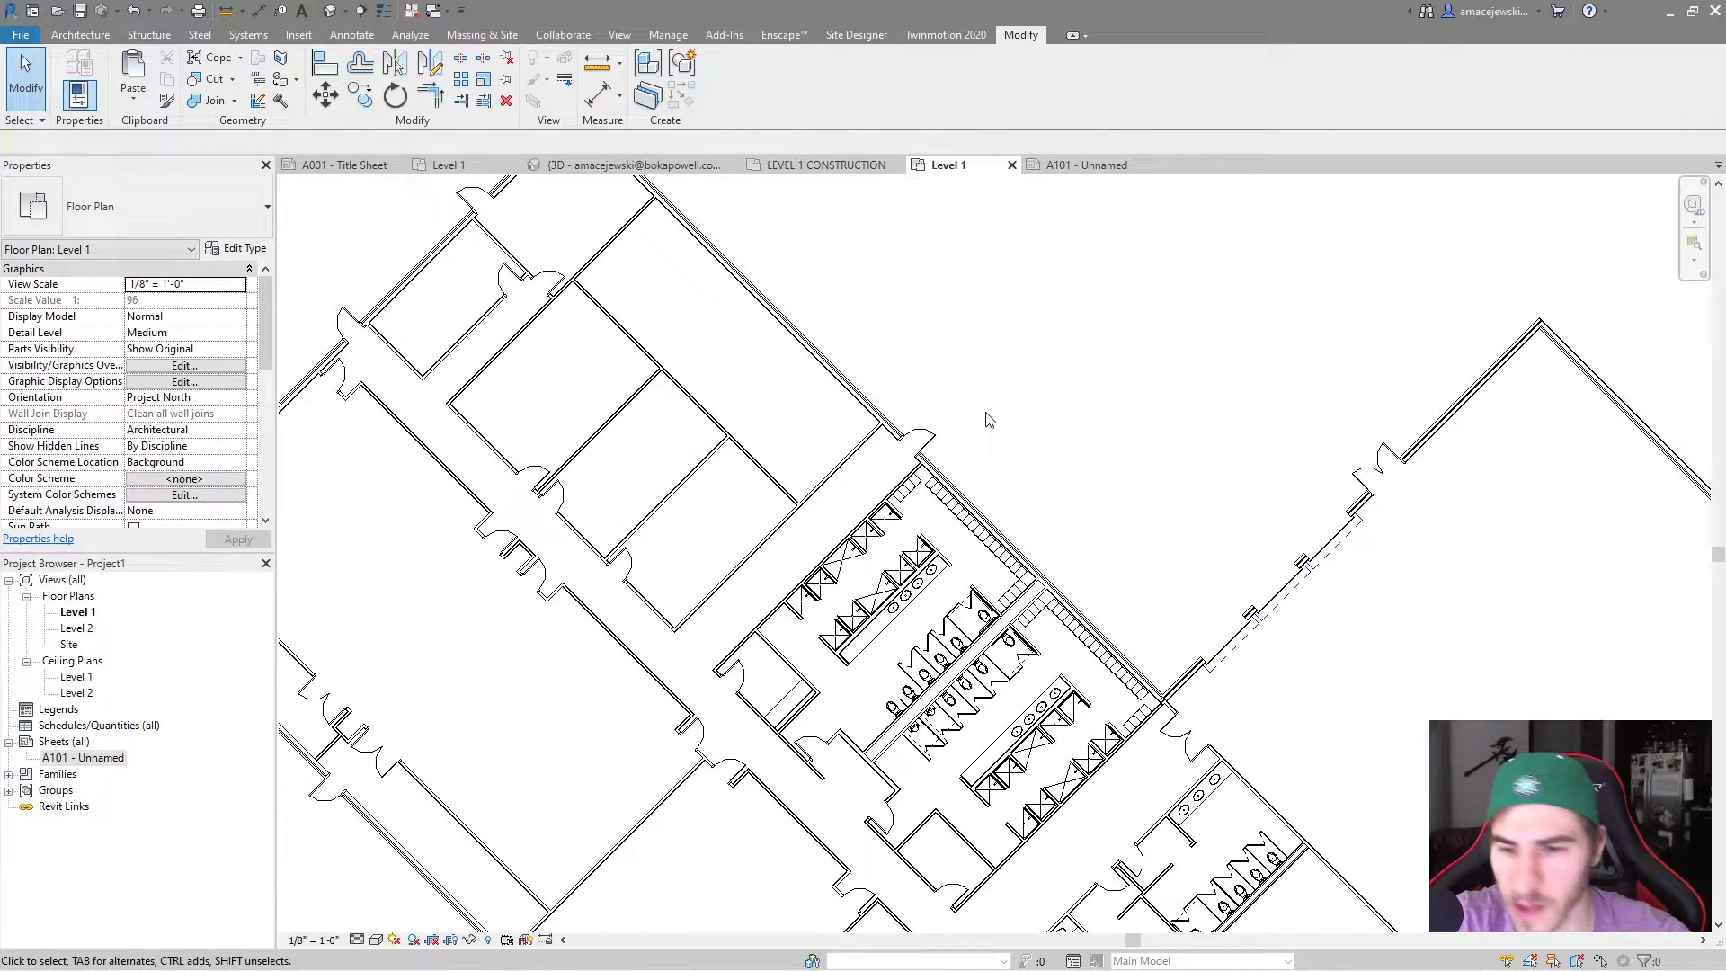
scroll(990, 418, up, 1)
middle_drag(975, 473, 974, 551)
scroll(980, 490, up, 3)
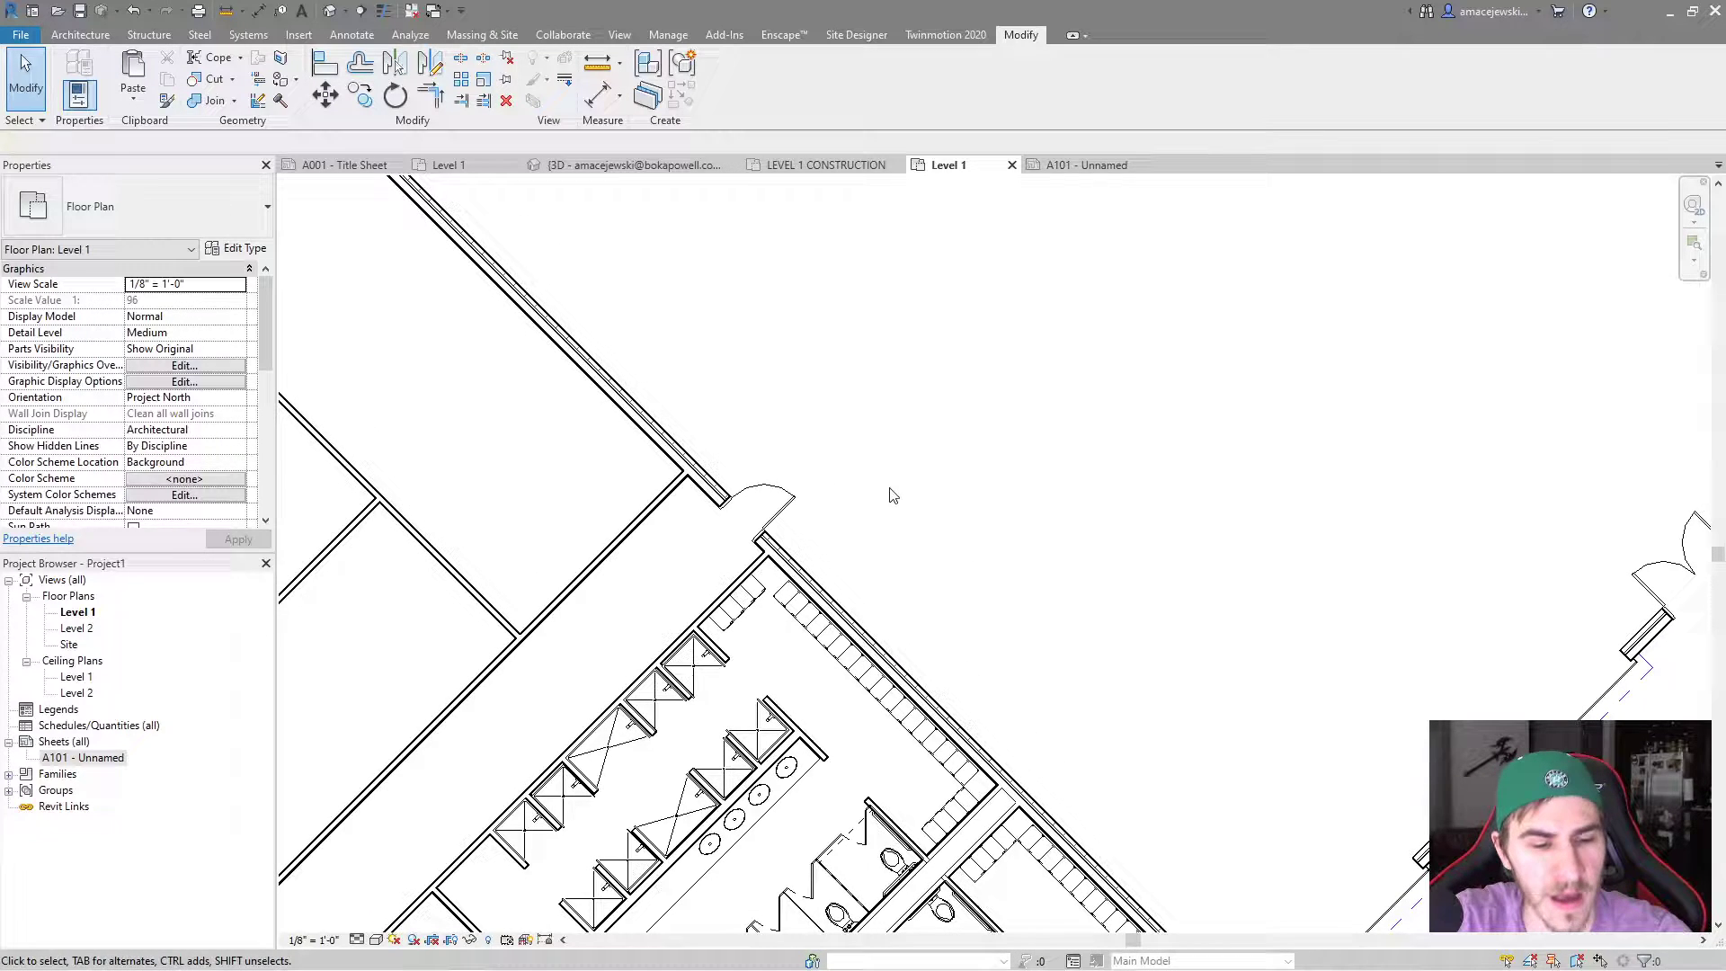
click(358, 941)
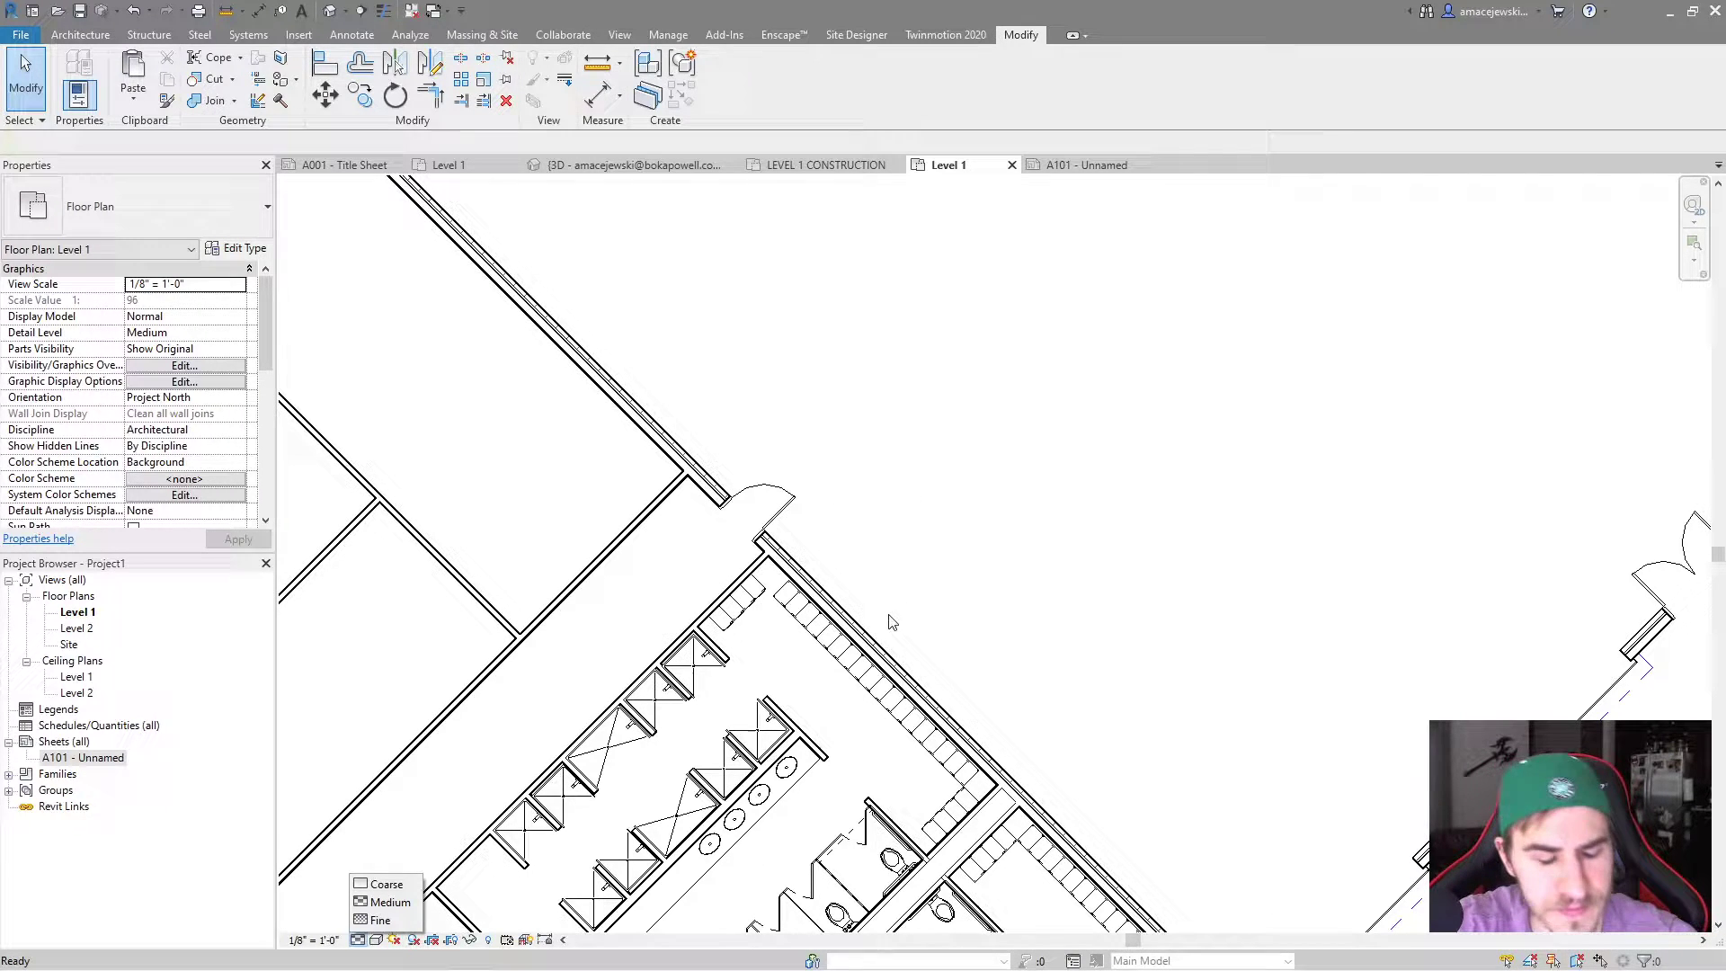
click(858, 435)
Examine the Detail Level options in the Architectural Plan view template without assigning the template to the Level 1 plan
scroll(112, 403, down, 8)
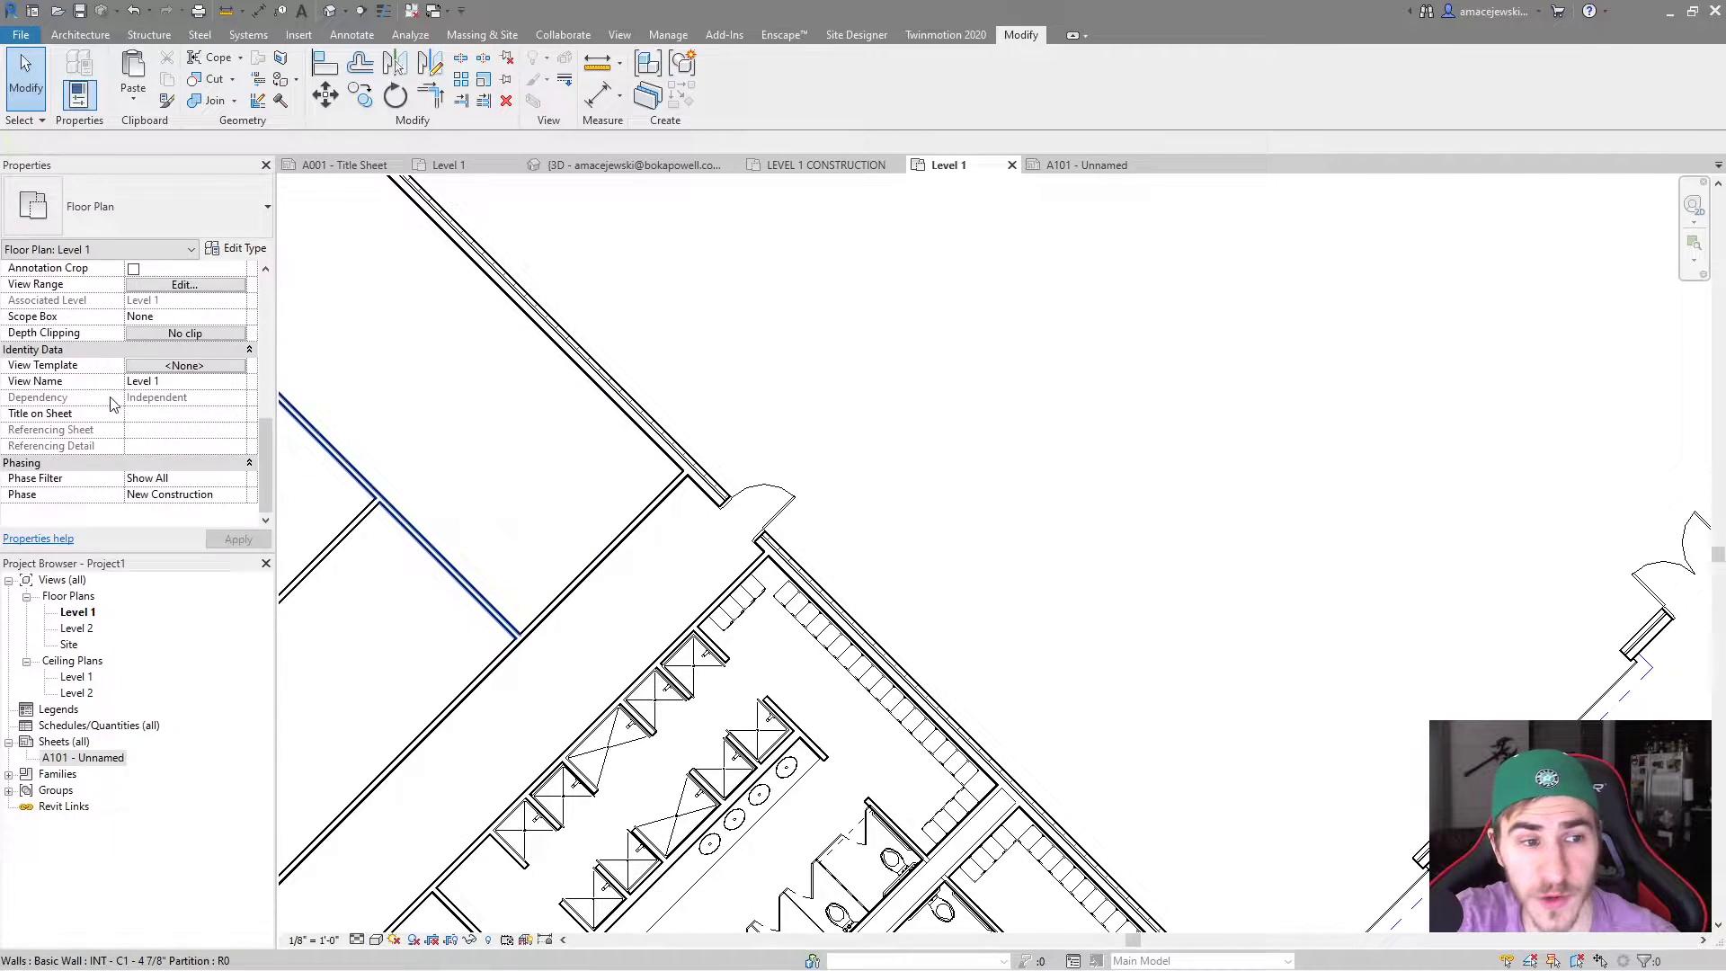
click(184, 365)
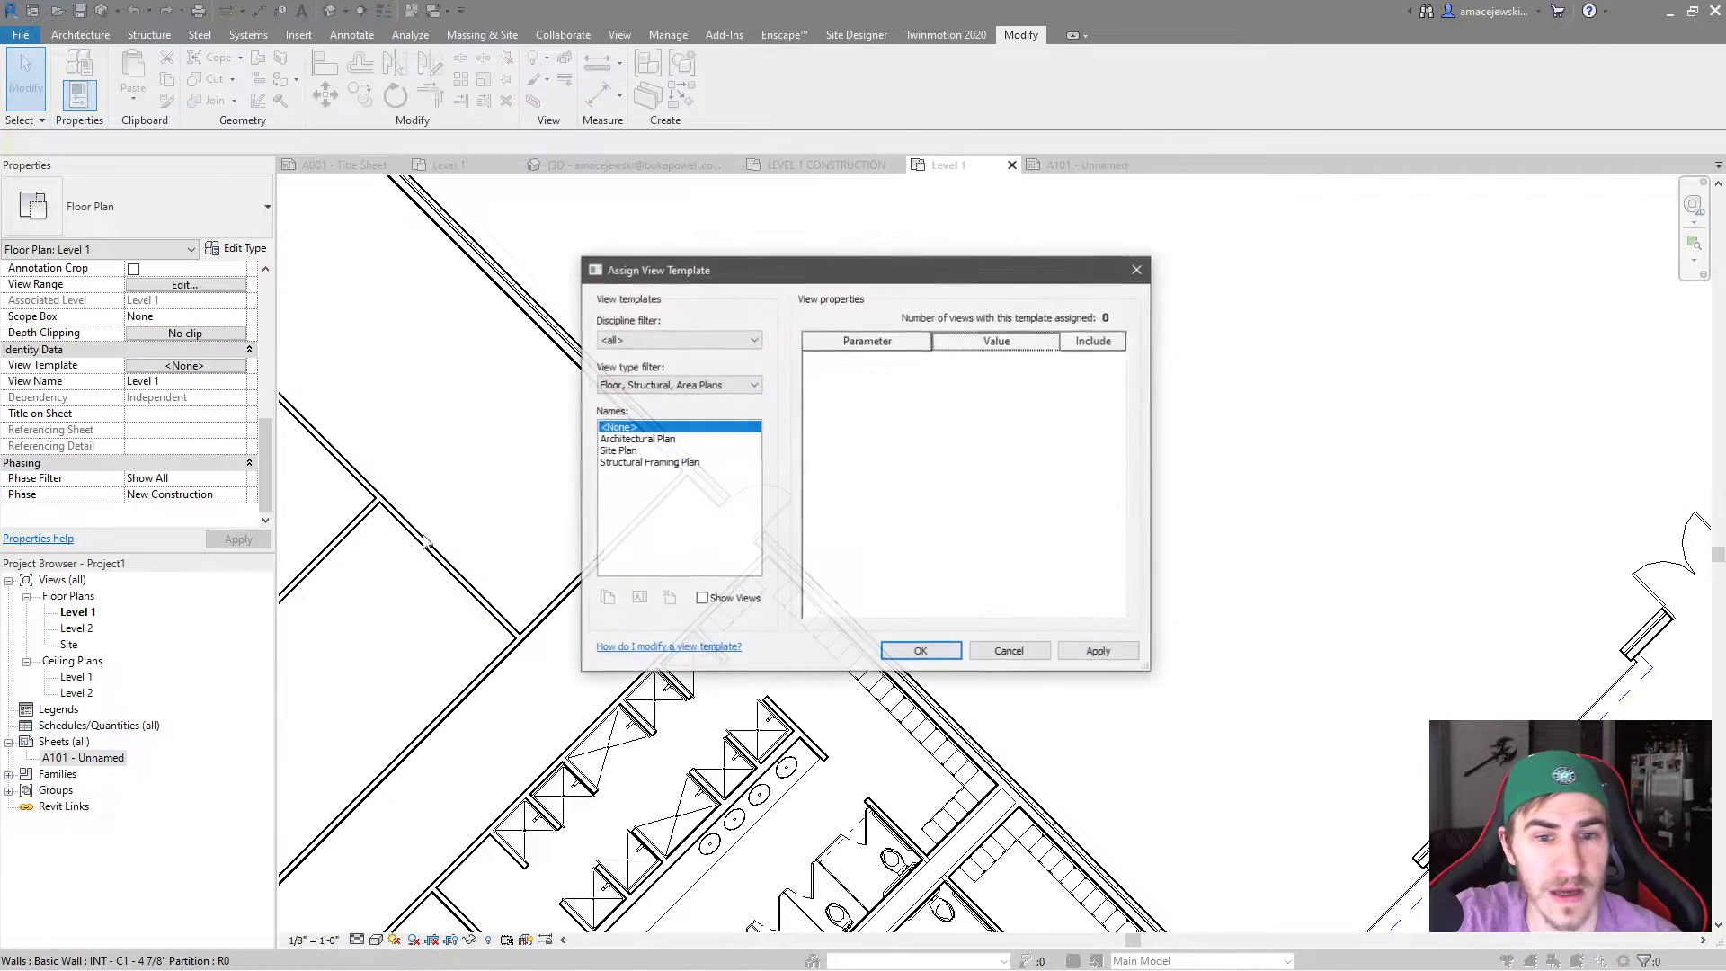
click(611, 453)
click(632, 440)
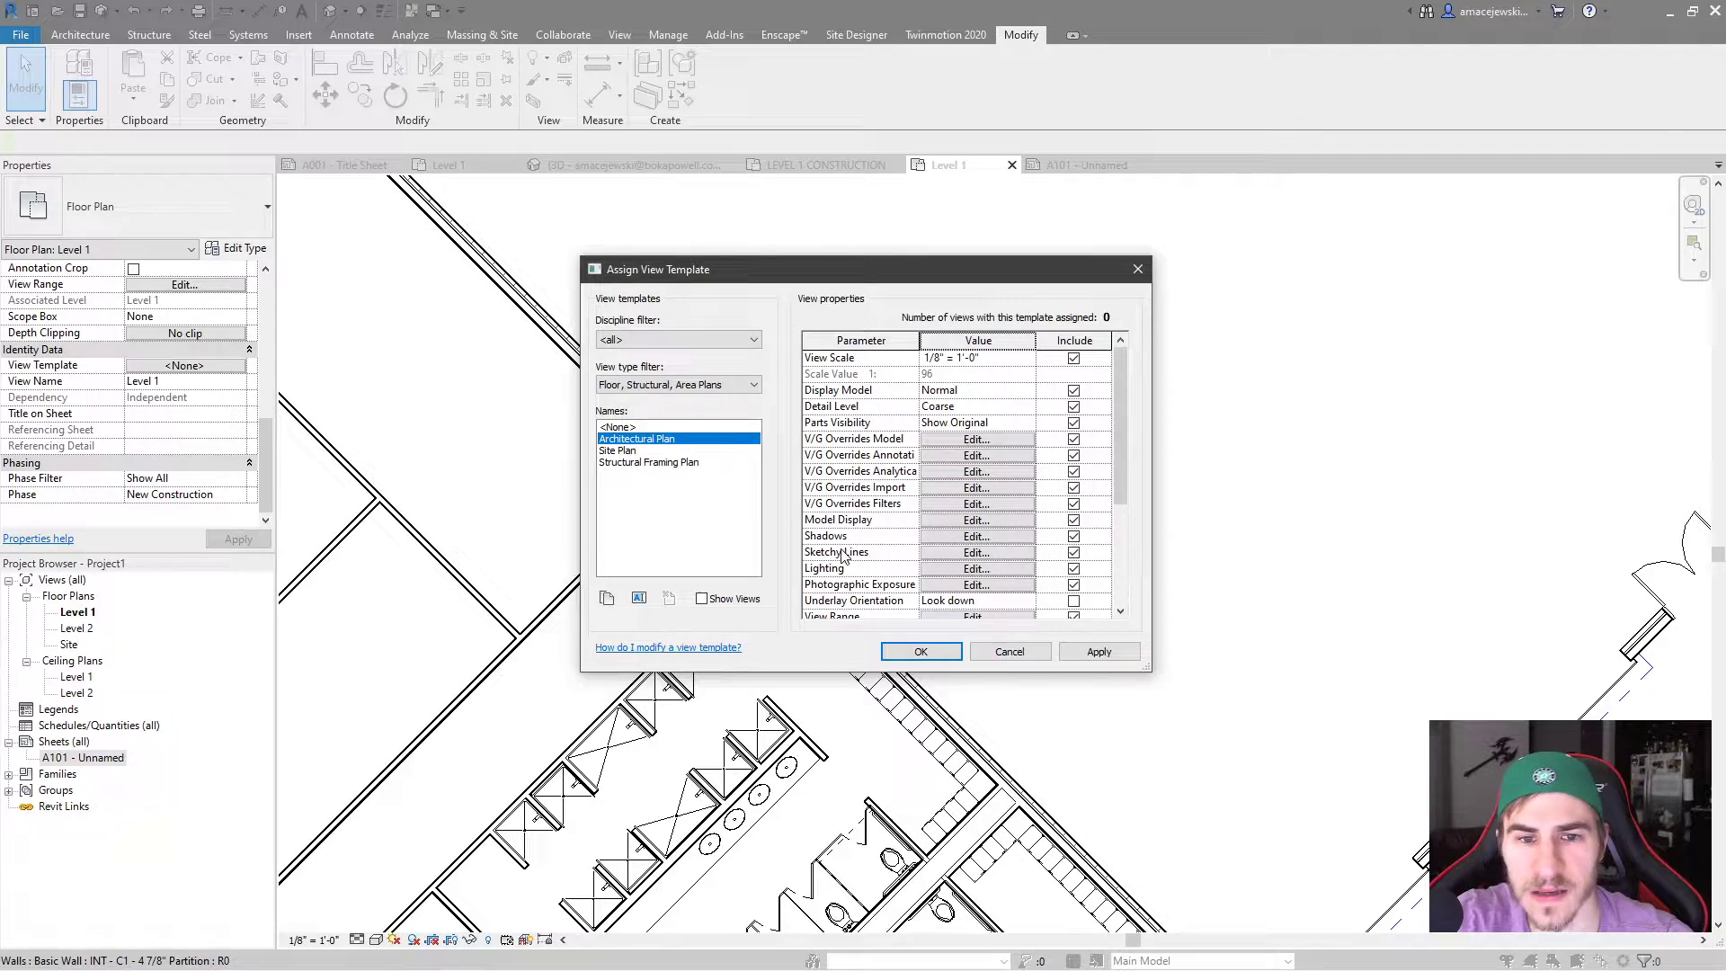
click(956, 409)
click(1028, 406)
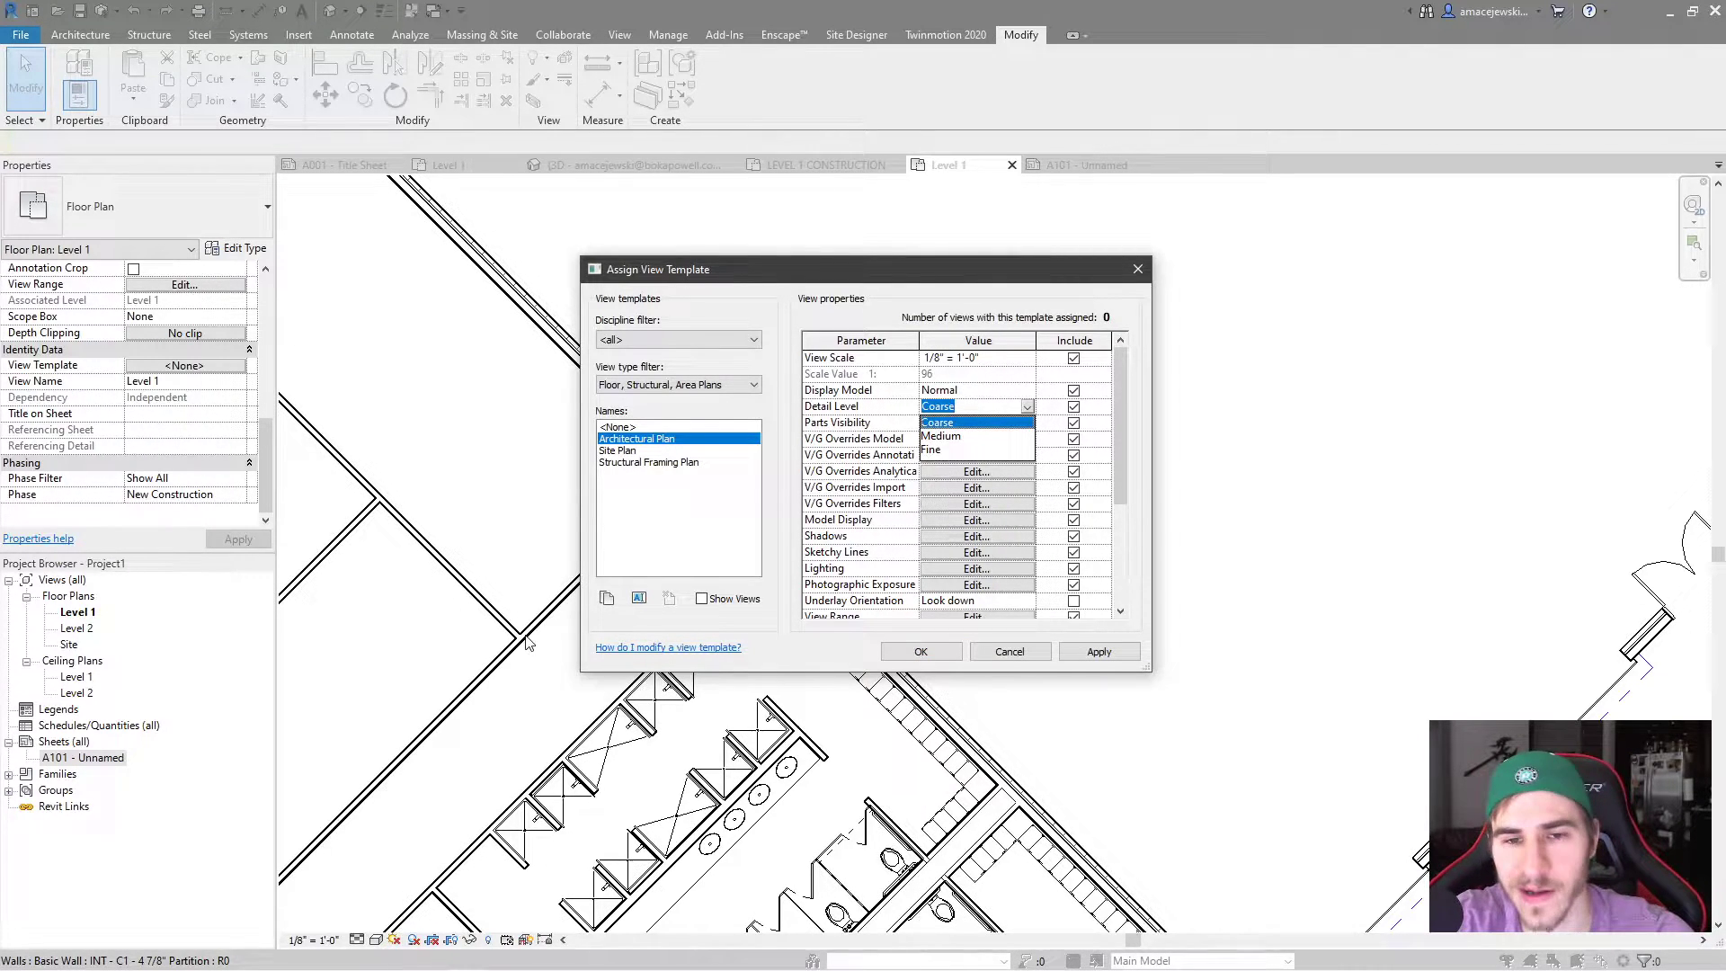
click(998, 654)
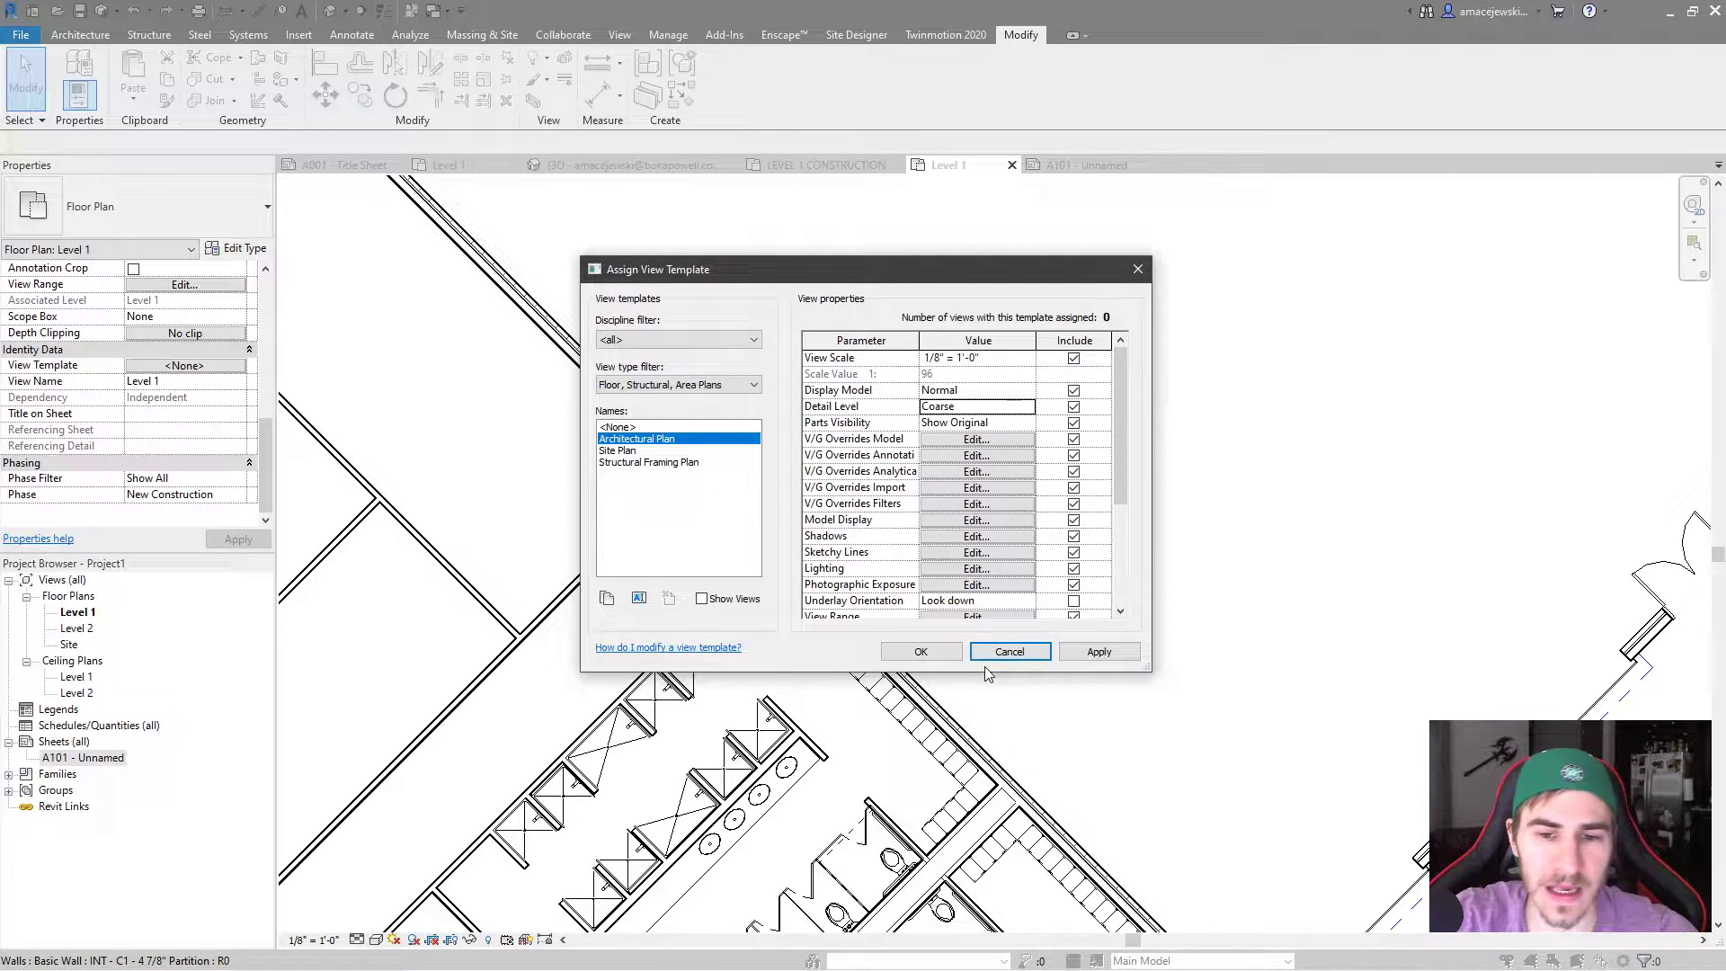
click(998, 654)
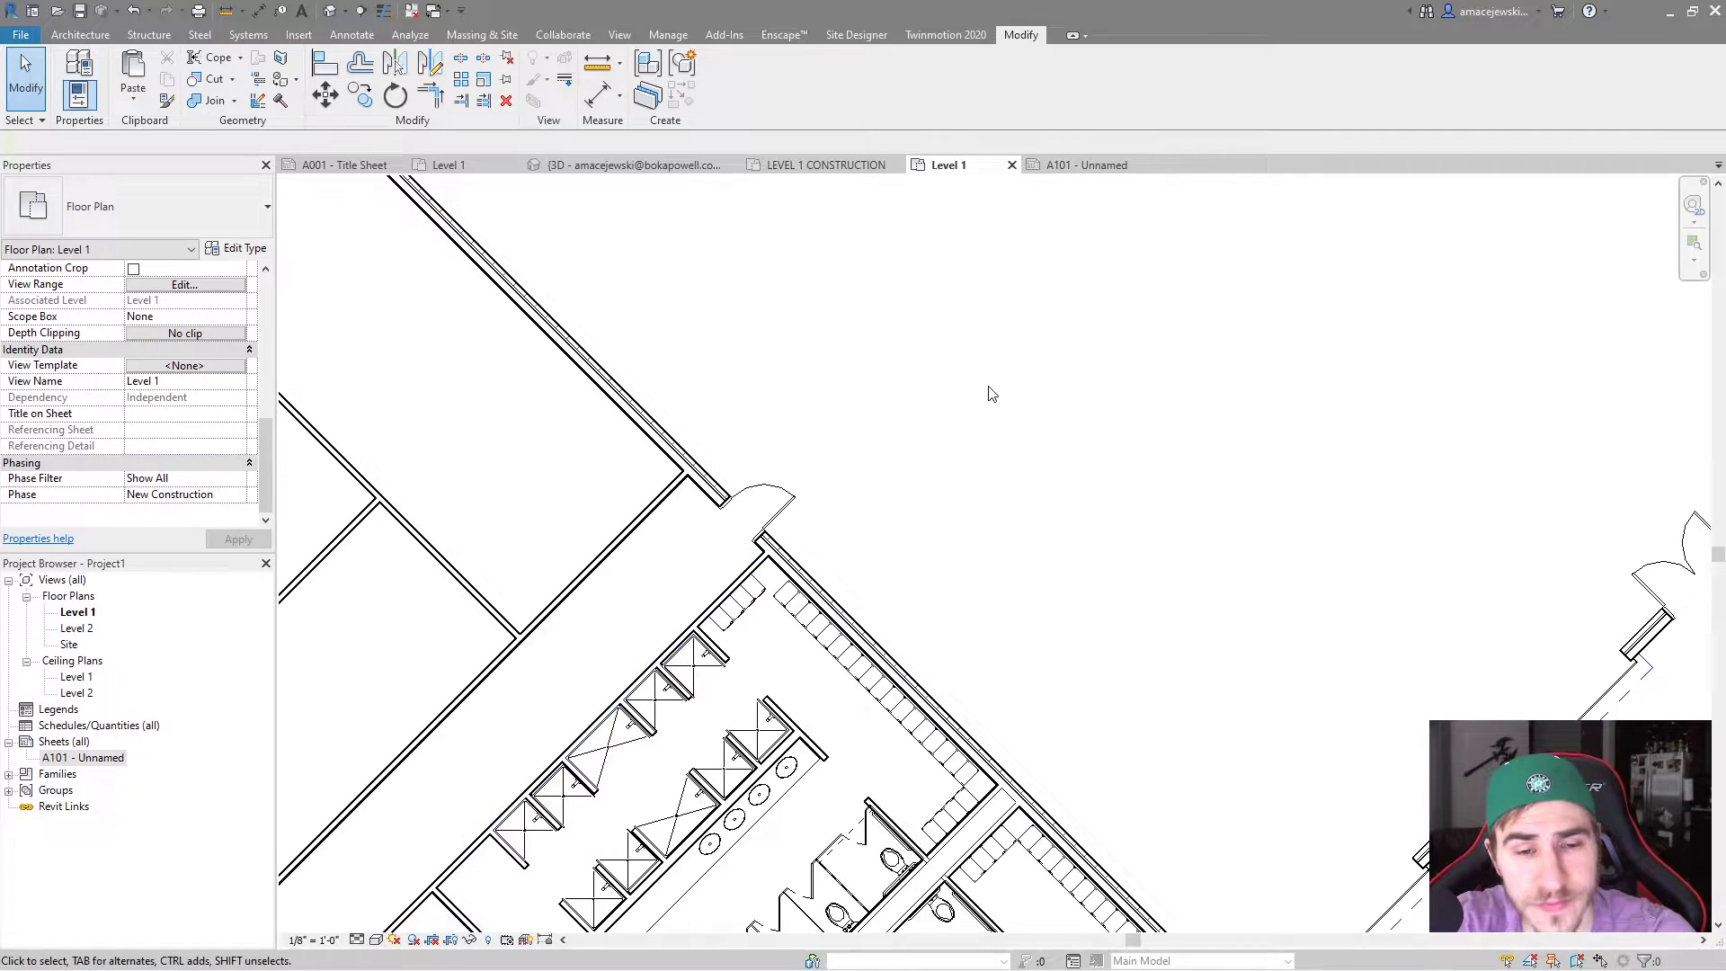
Set the Level 1 plan's detail level to Coarse, viewing the exterior wall around the single door
middle_drag(924, 540, 968, 527)
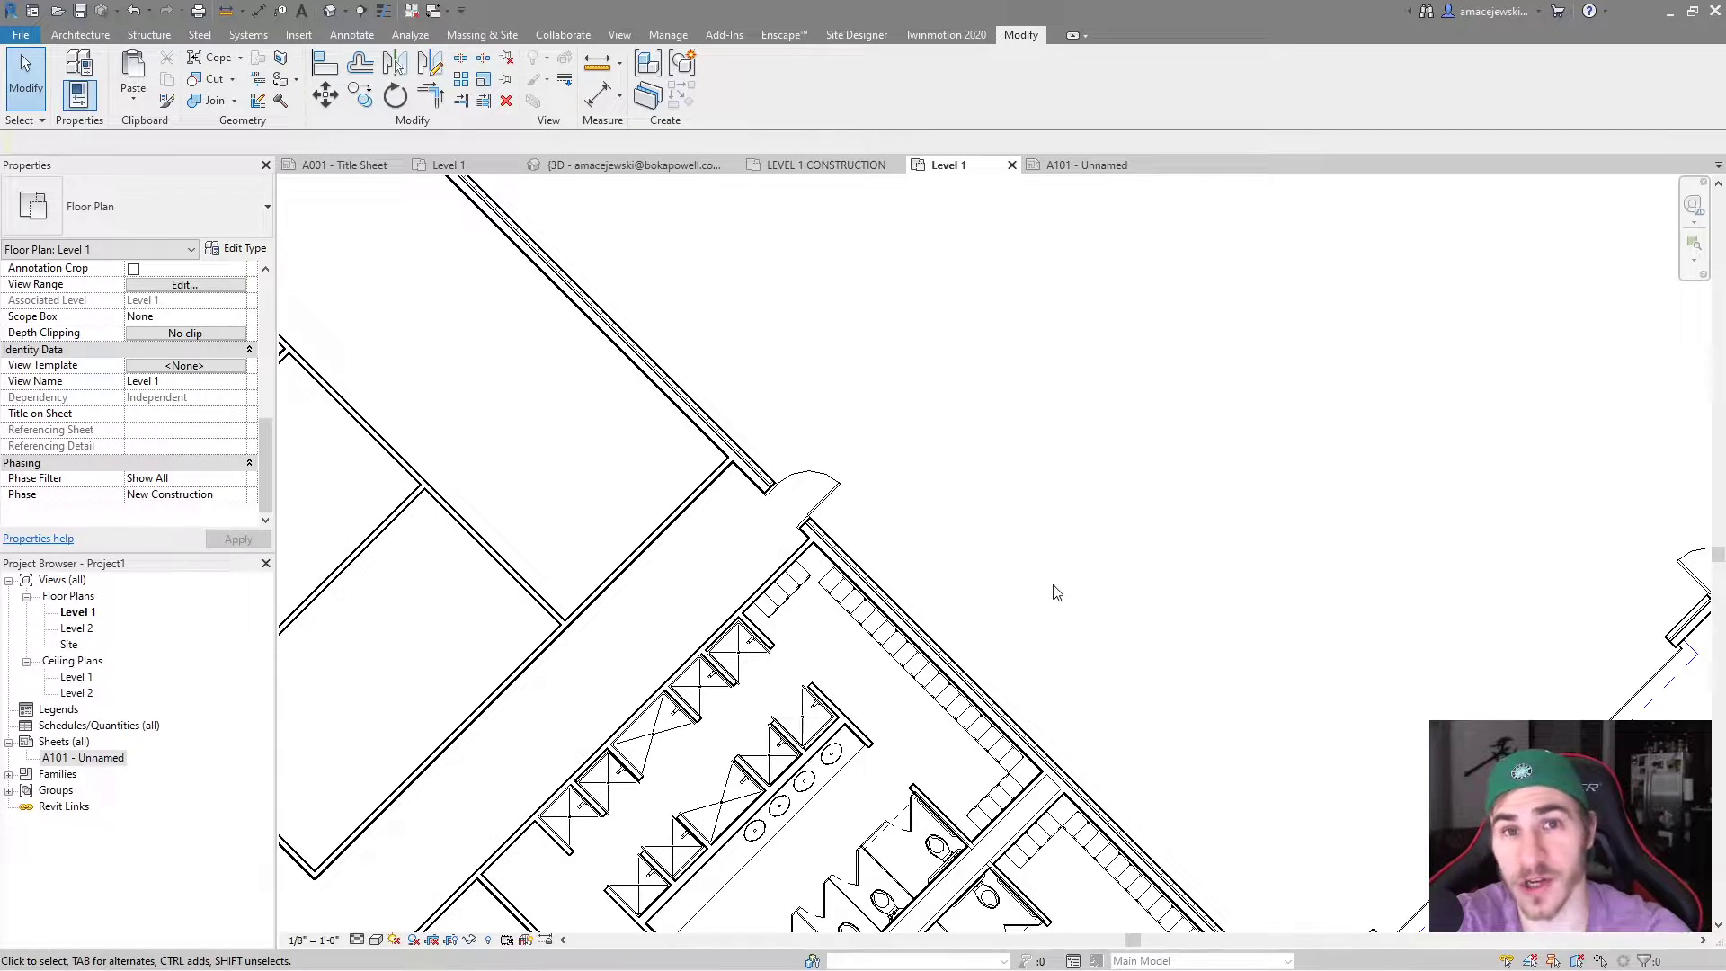
scroll(782, 396, up, 4)
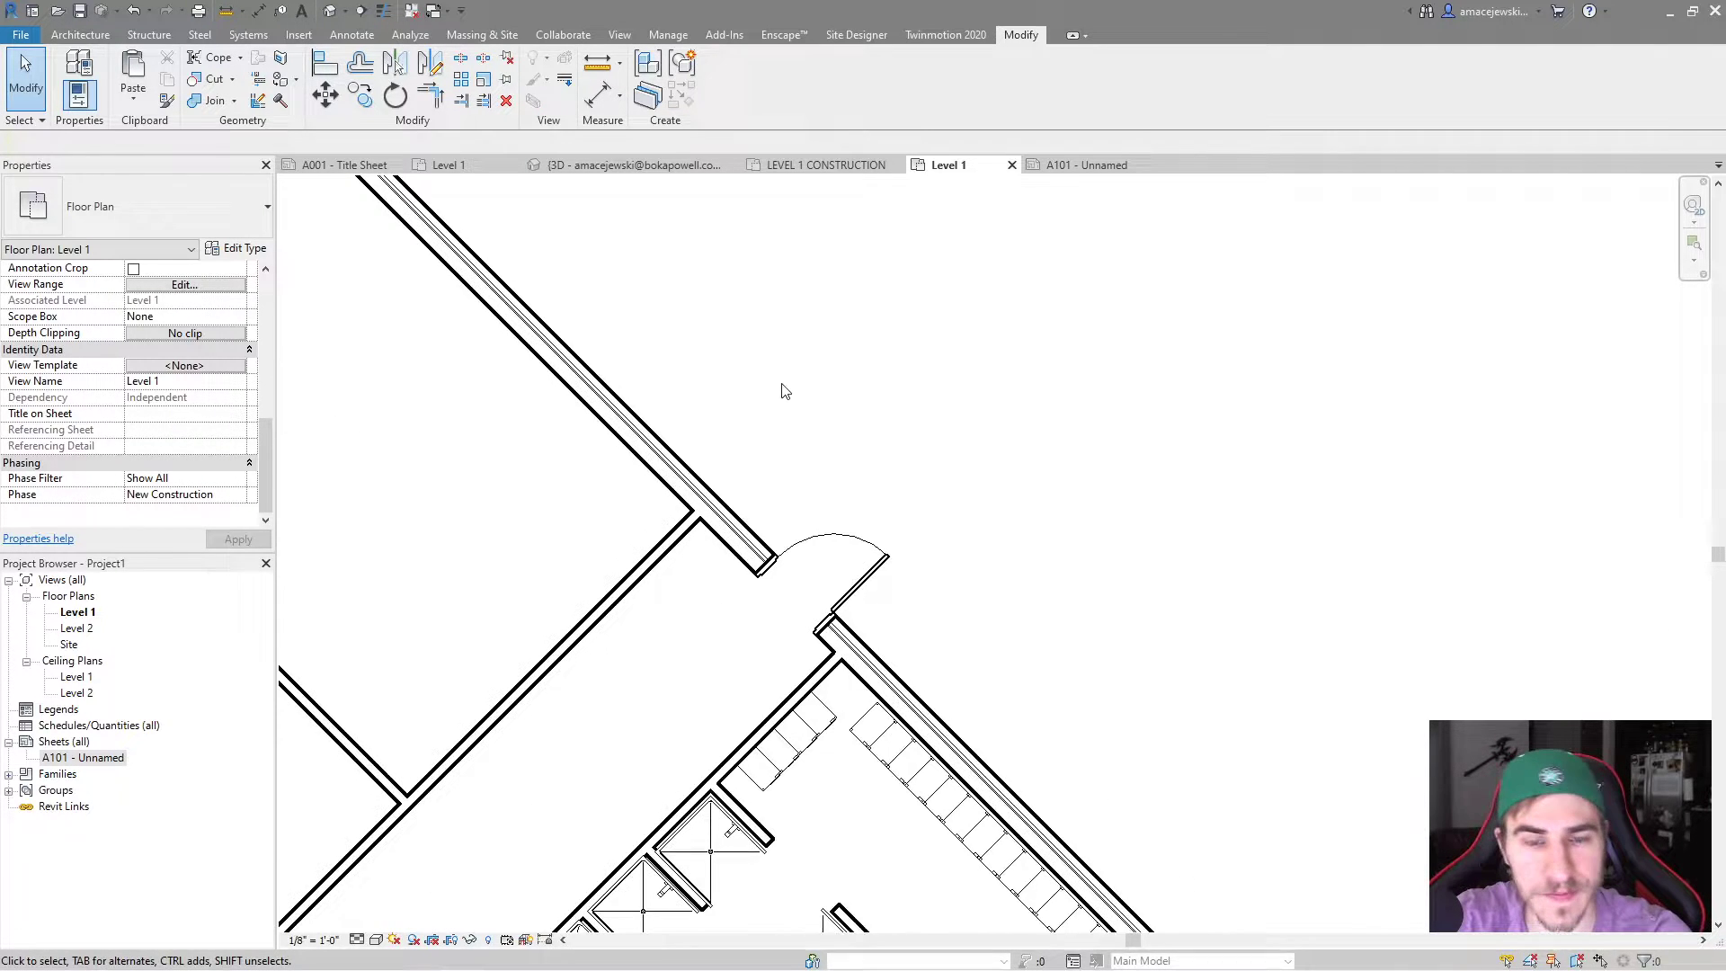
middle_drag(1048, 647, 1120, 549)
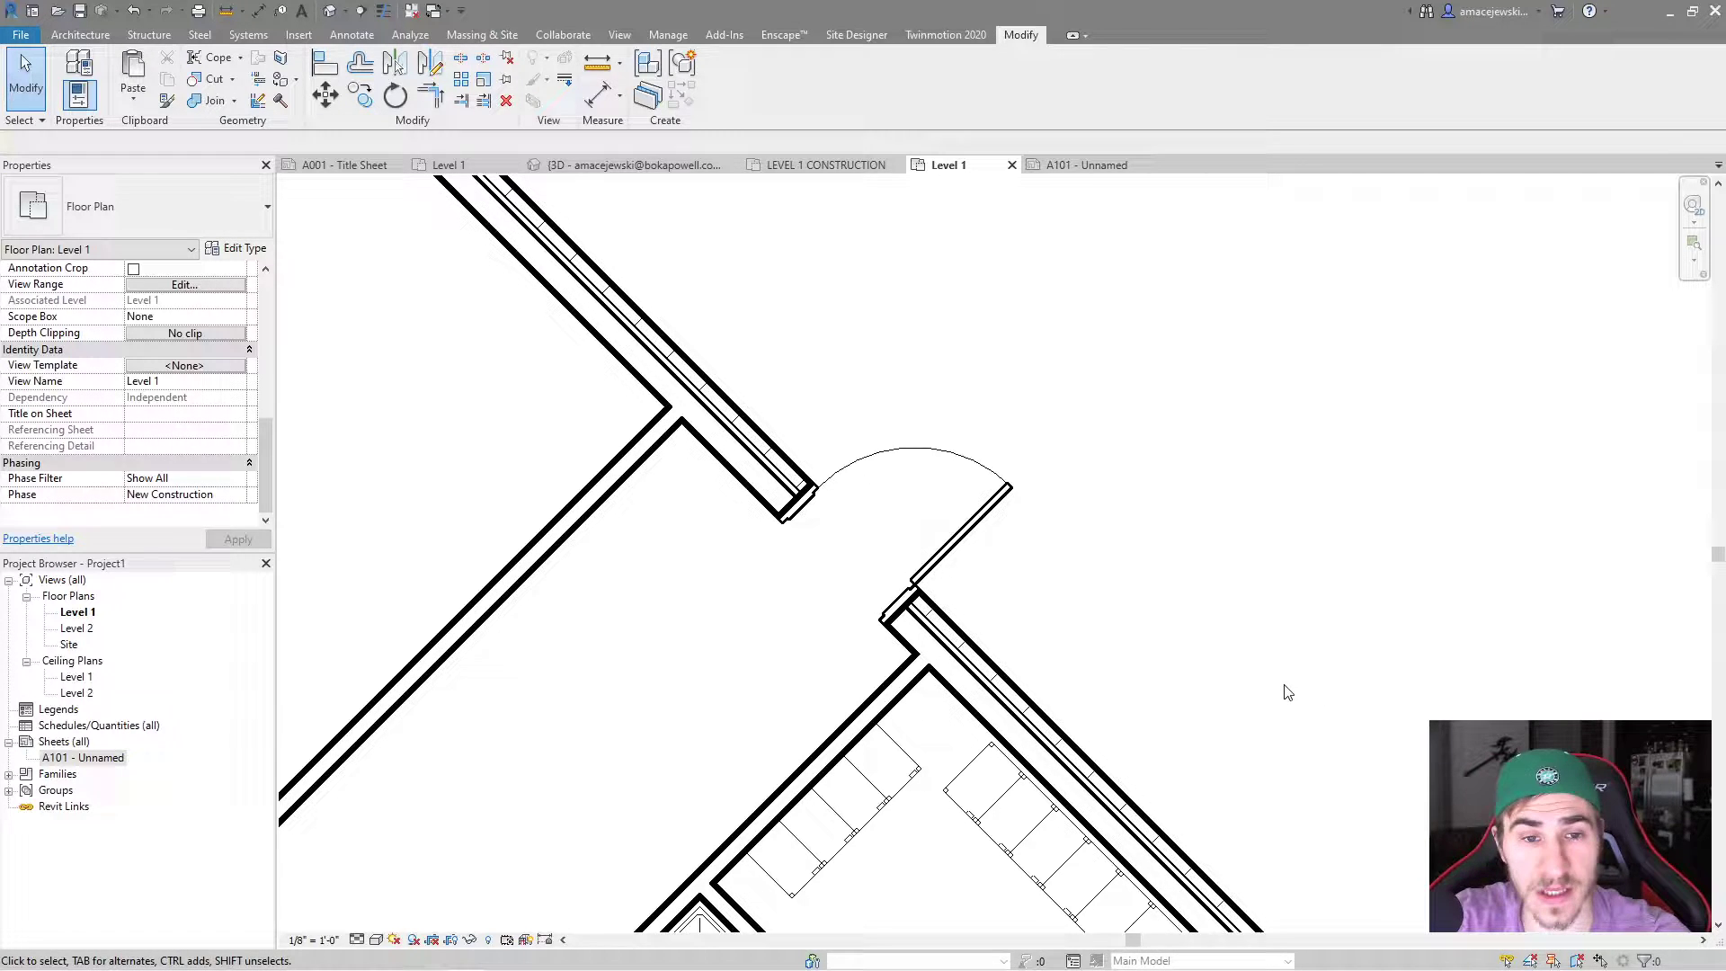
middle_drag(990, 463, 1007, 463)
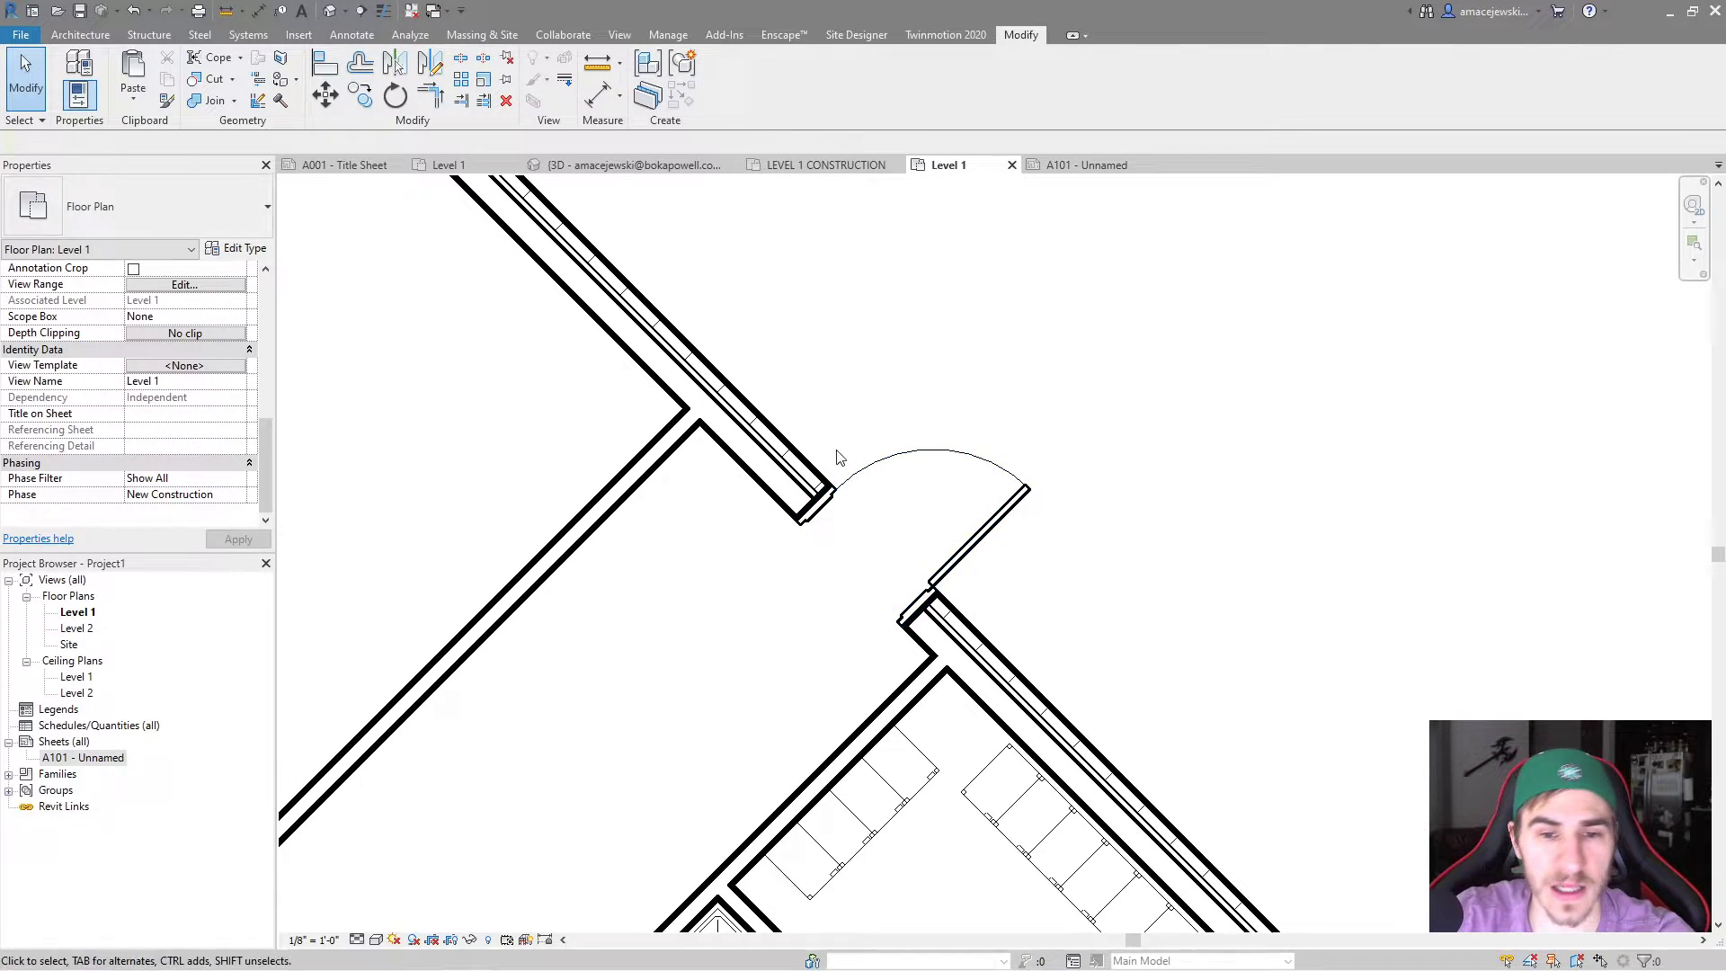
click(358, 940)
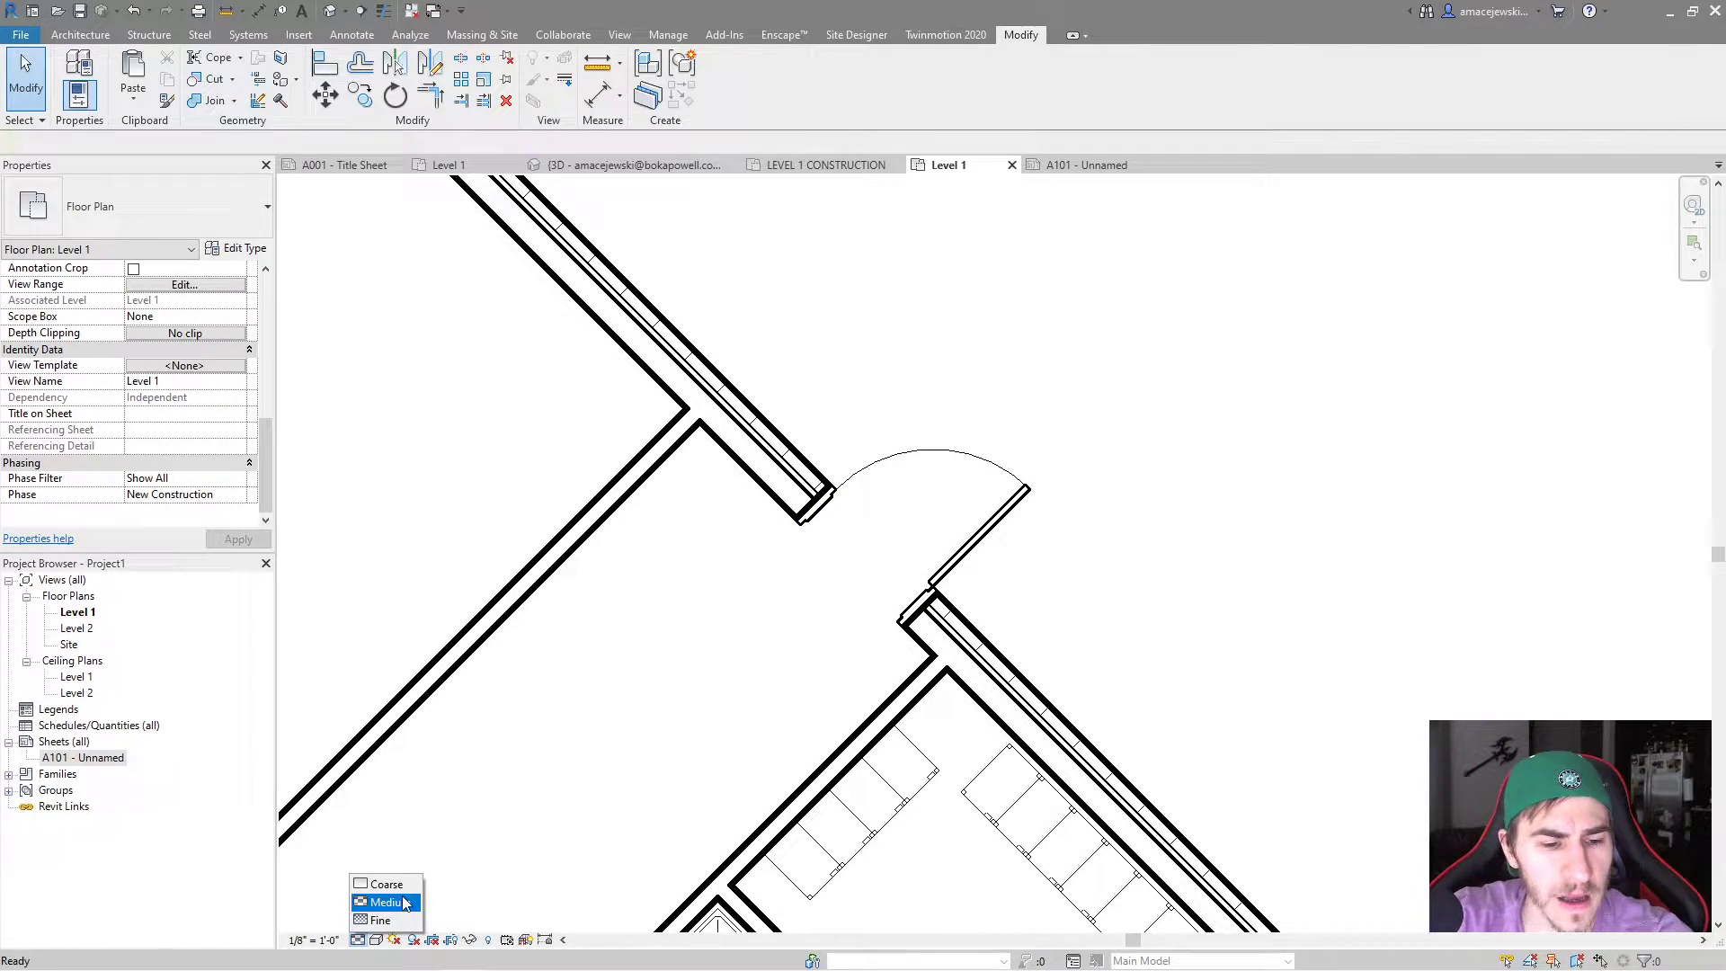
click(386, 884)
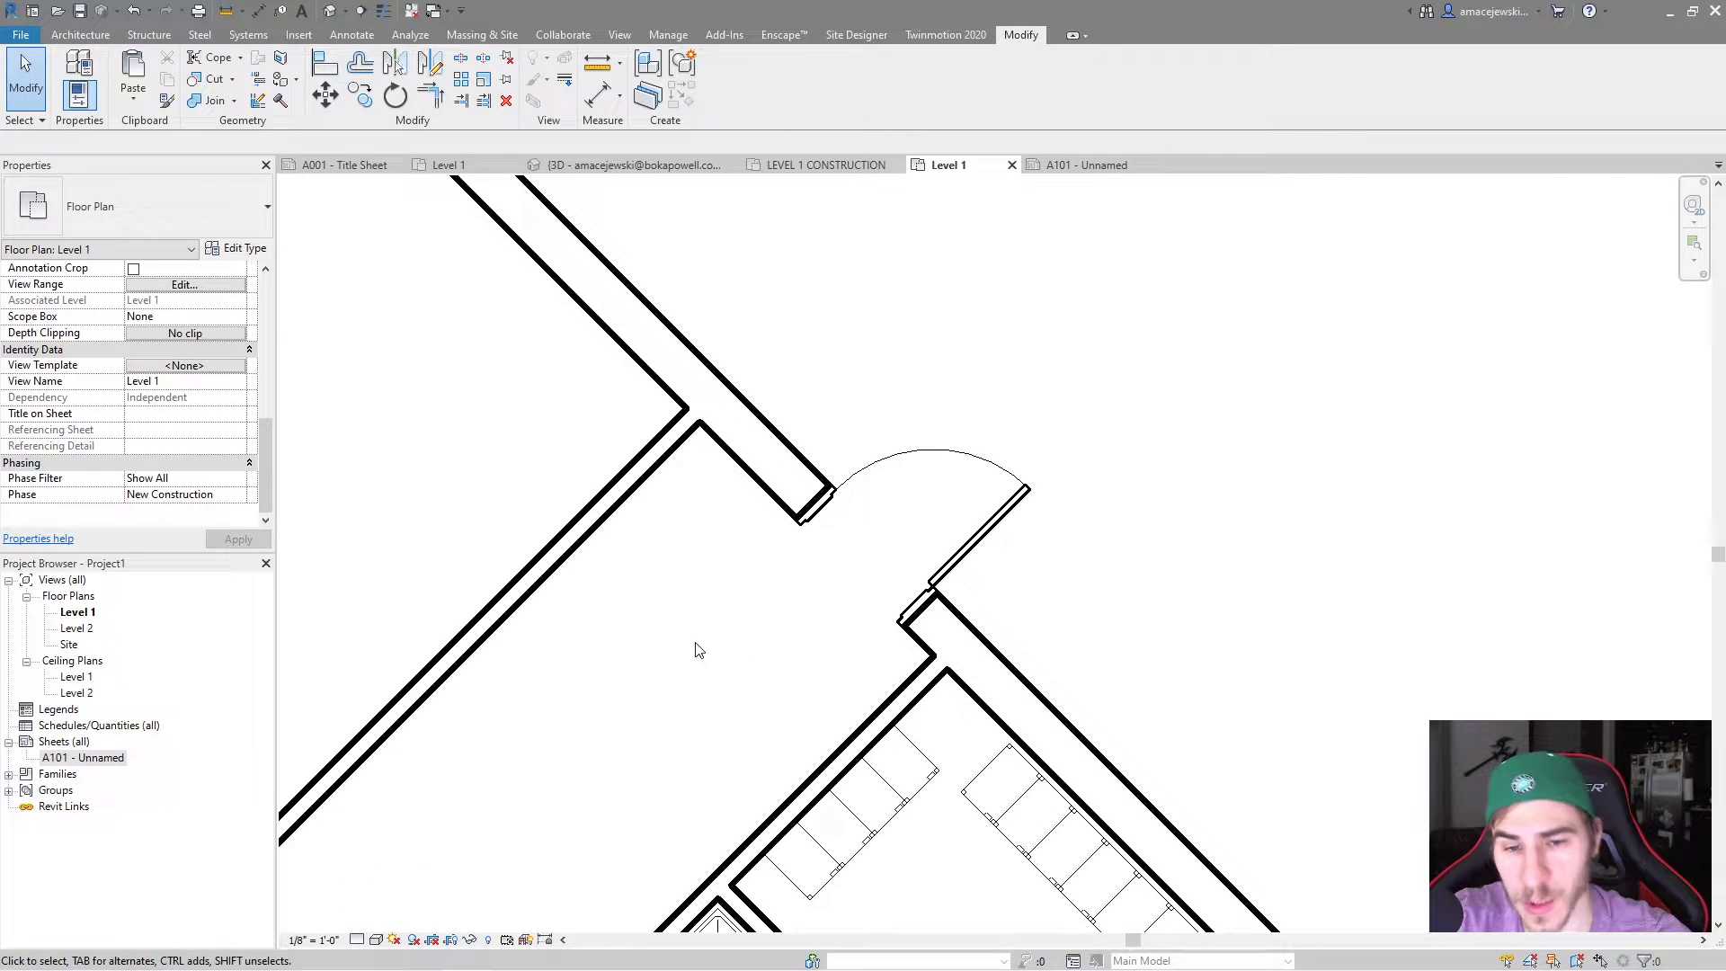
Inspect the layer assembly of the exterior brick wall beside the door, leaving its type unchanged
scroll(1012, 575, down, 1)
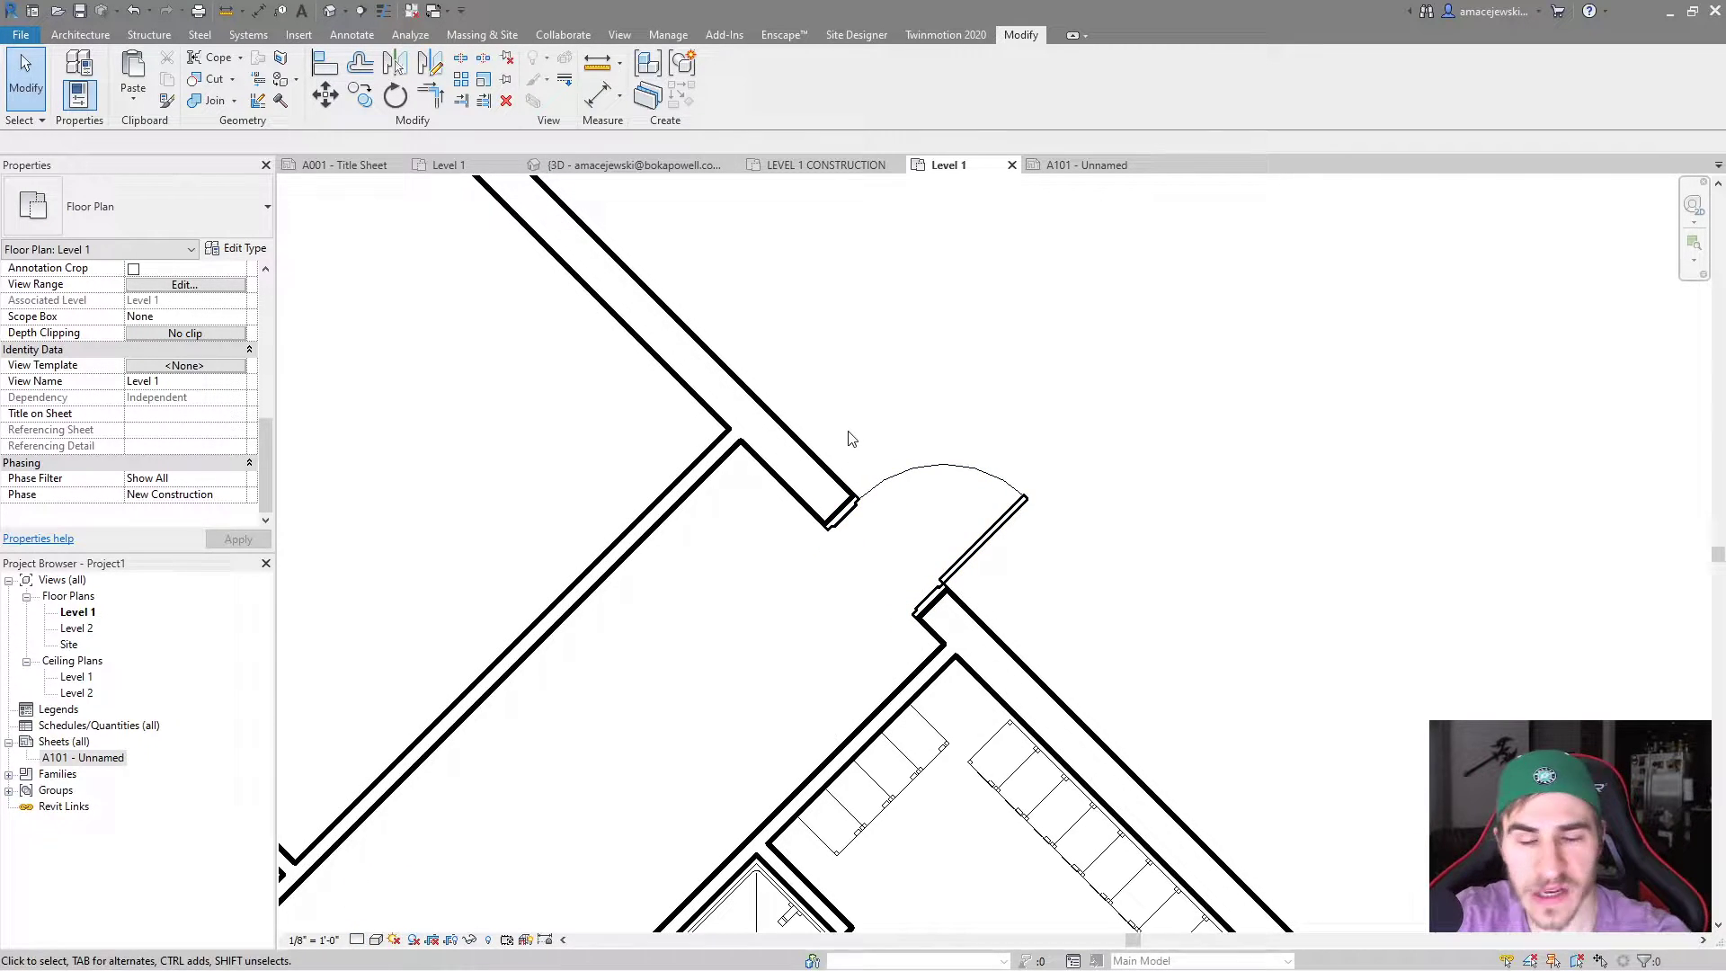
click(792, 463)
click(236, 248)
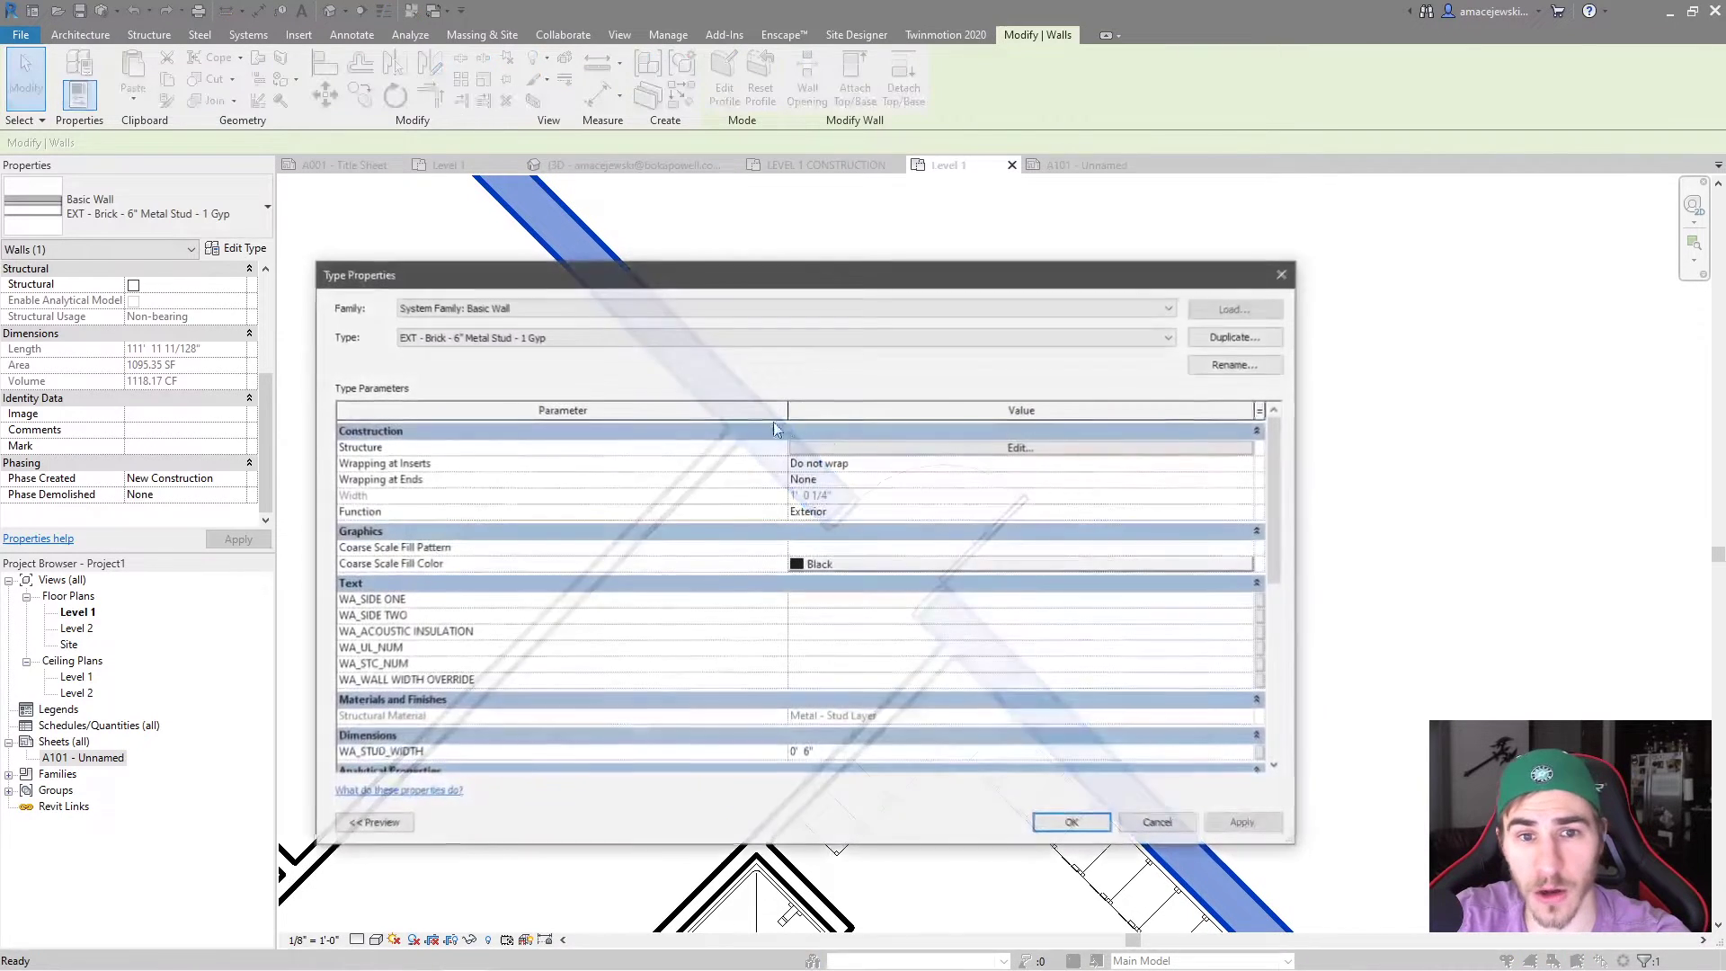
click(1086, 449)
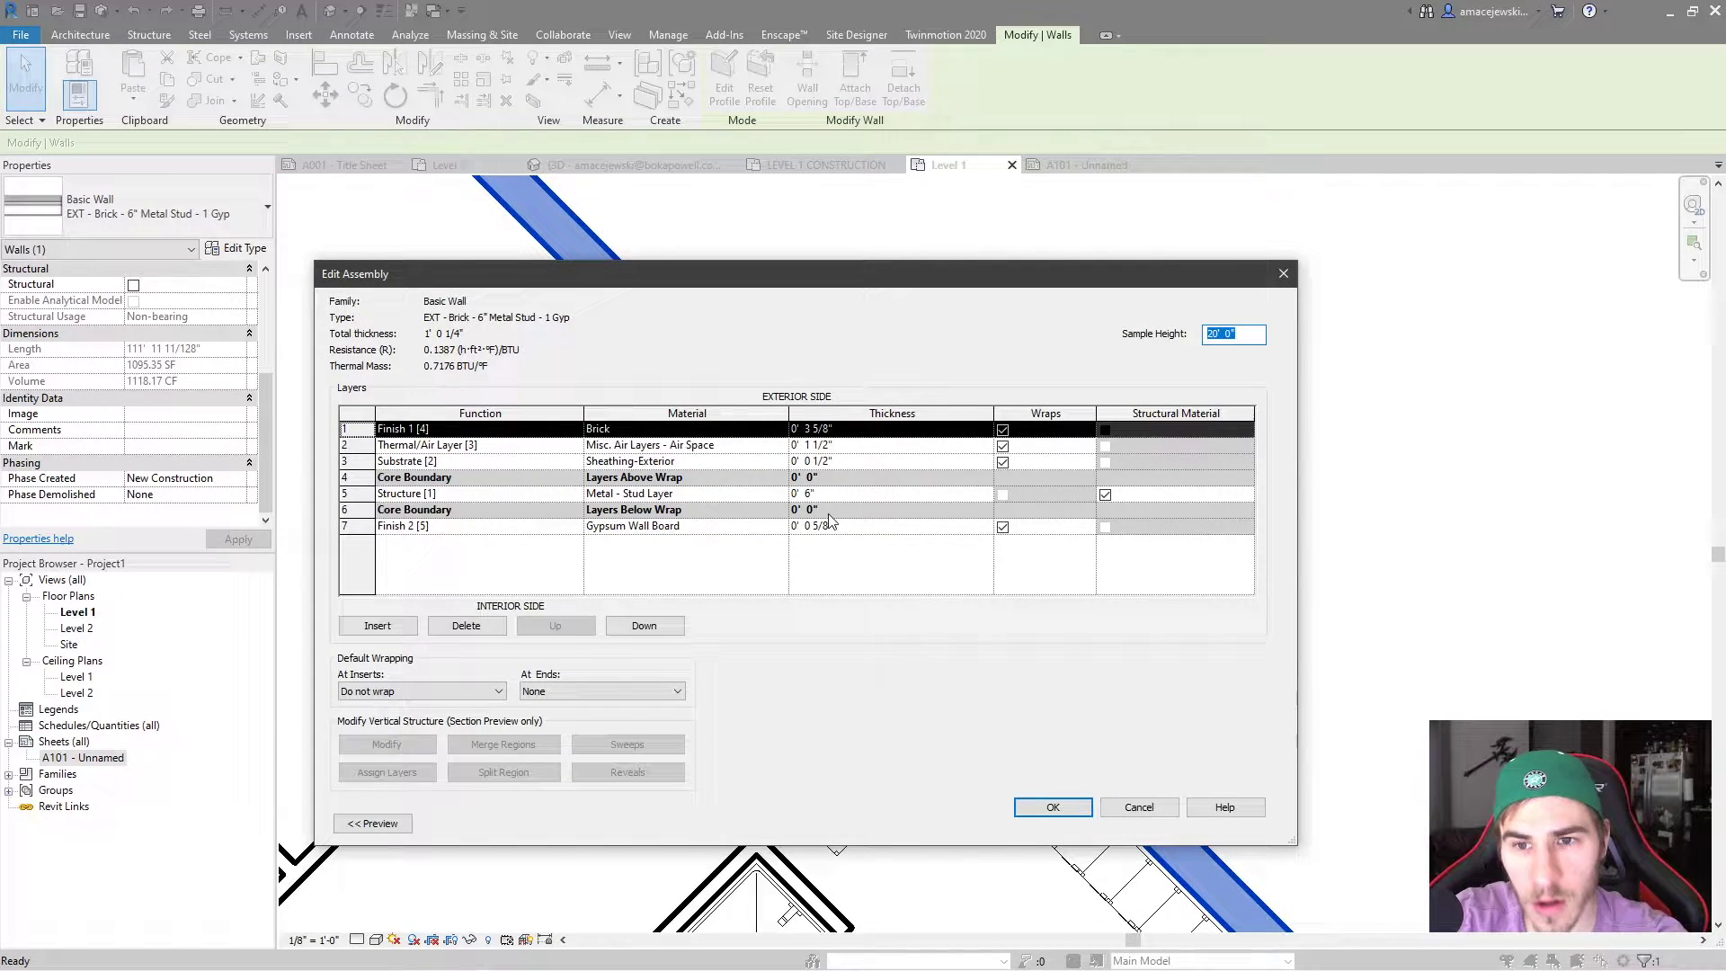
click(1283, 274)
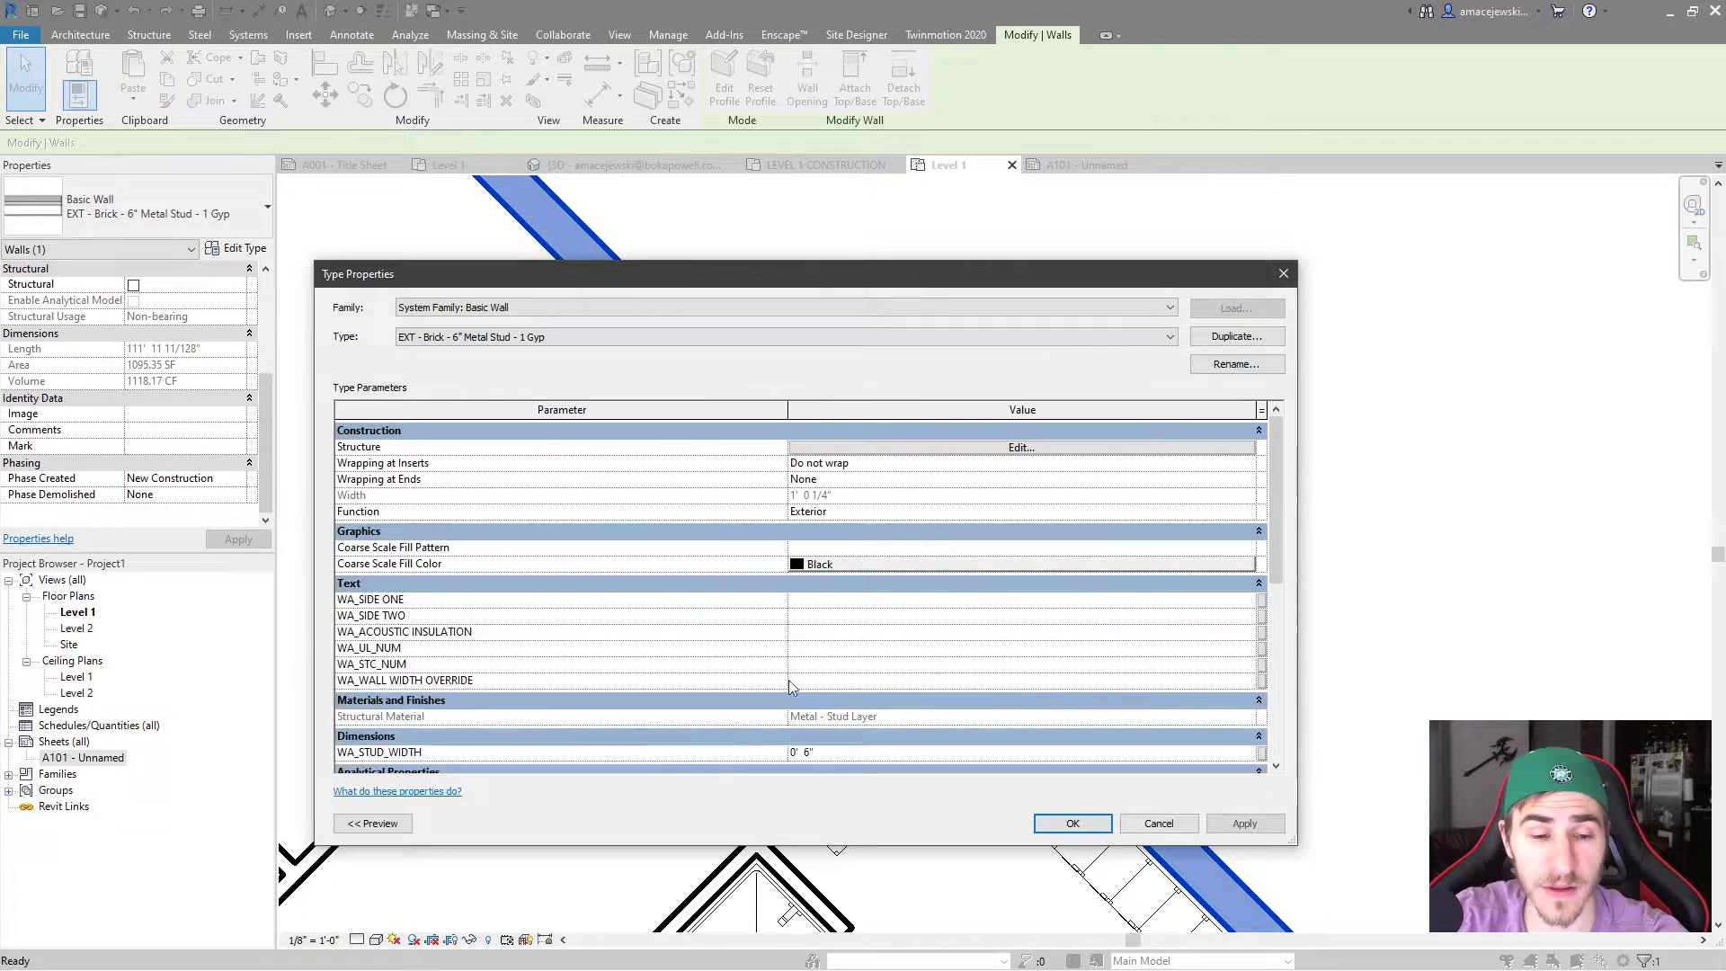
click(1159, 823)
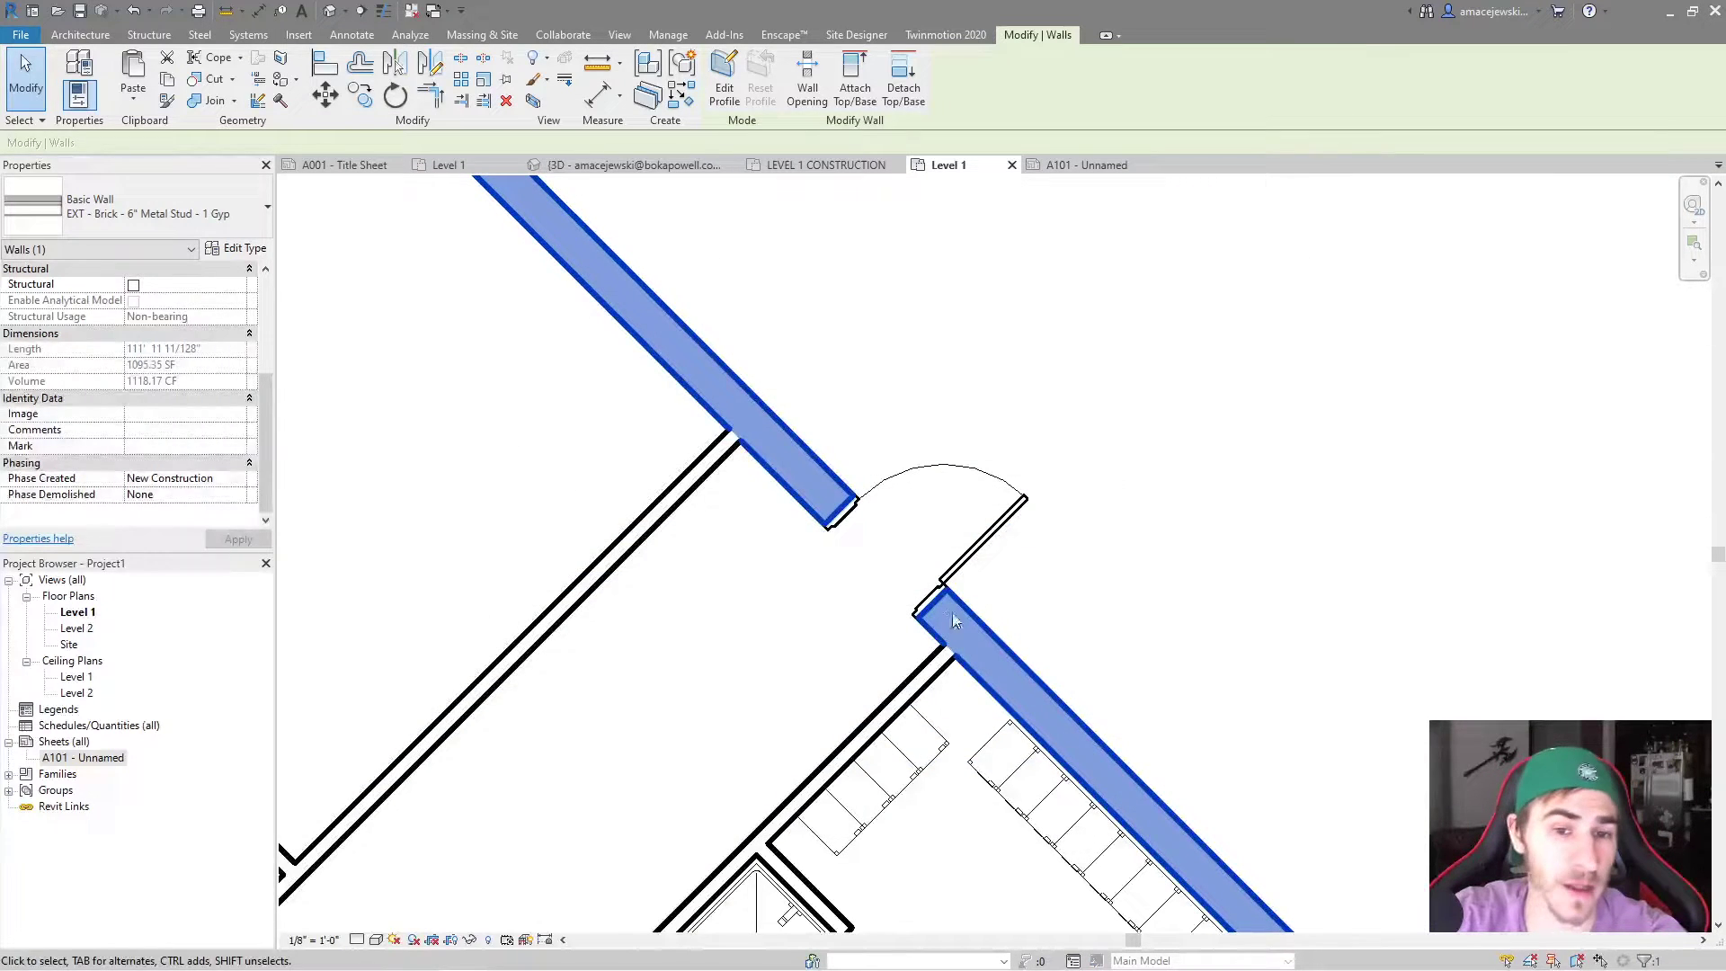
Set the Level 1 plan's detail level to Fine and examine the exterior wall layers at the door
click(713, 647)
click(782, 437)
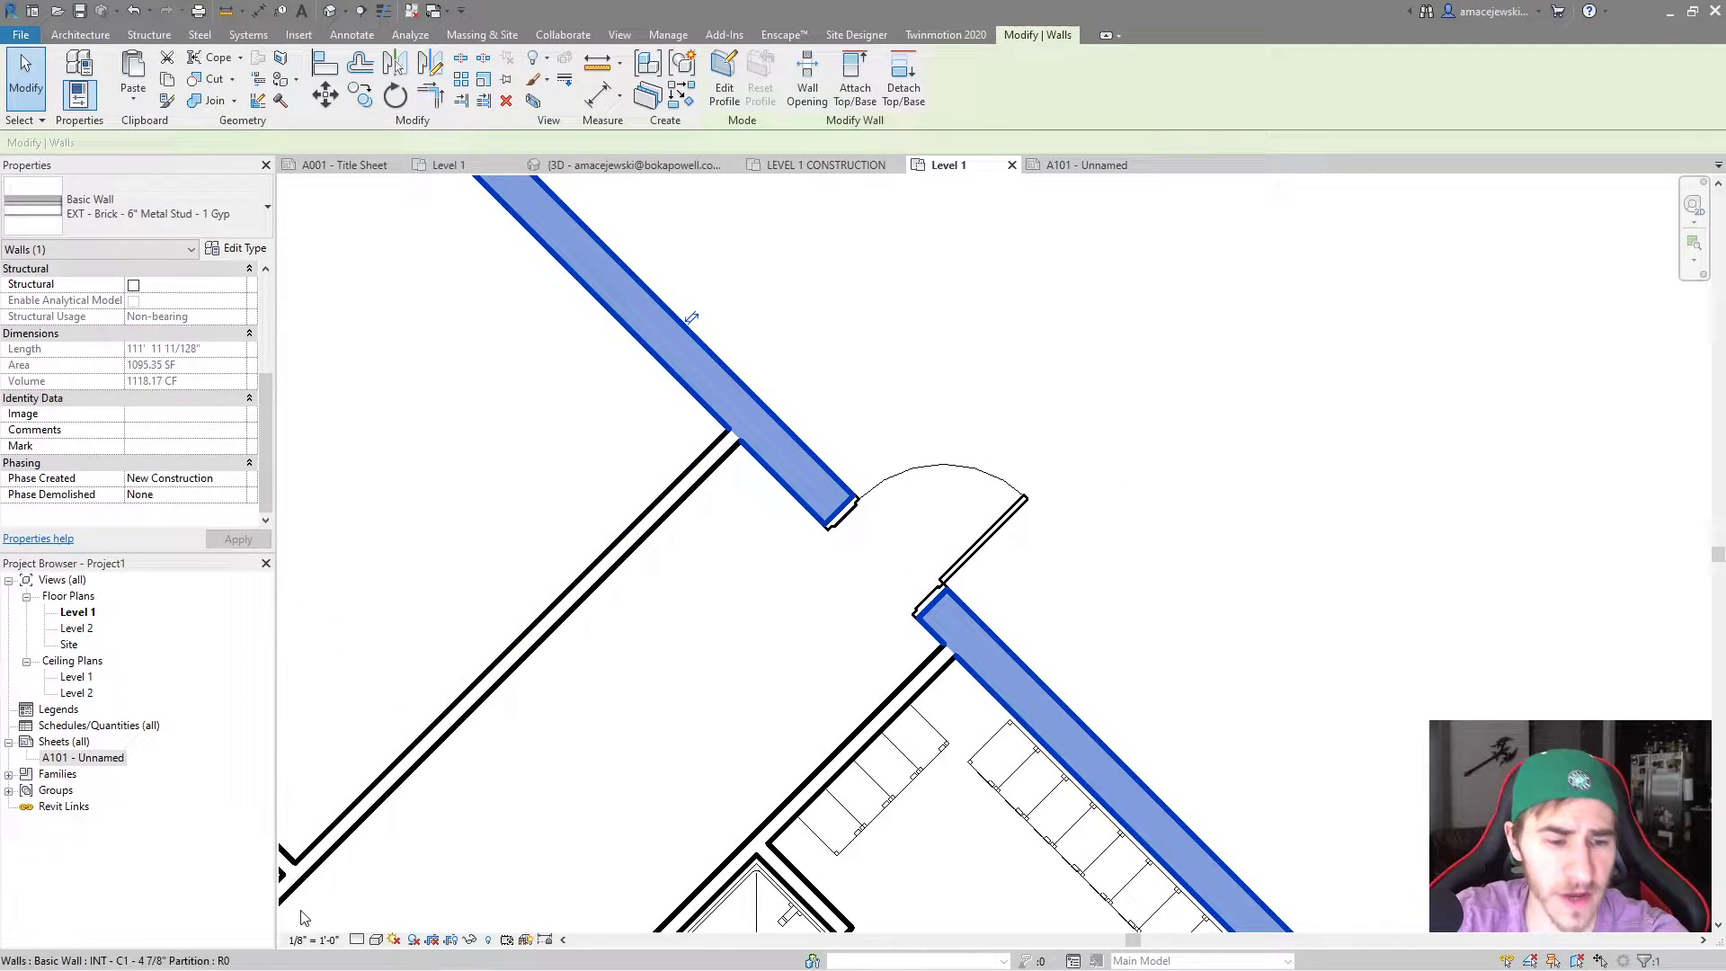
click(357, 940)
click(387, 922)
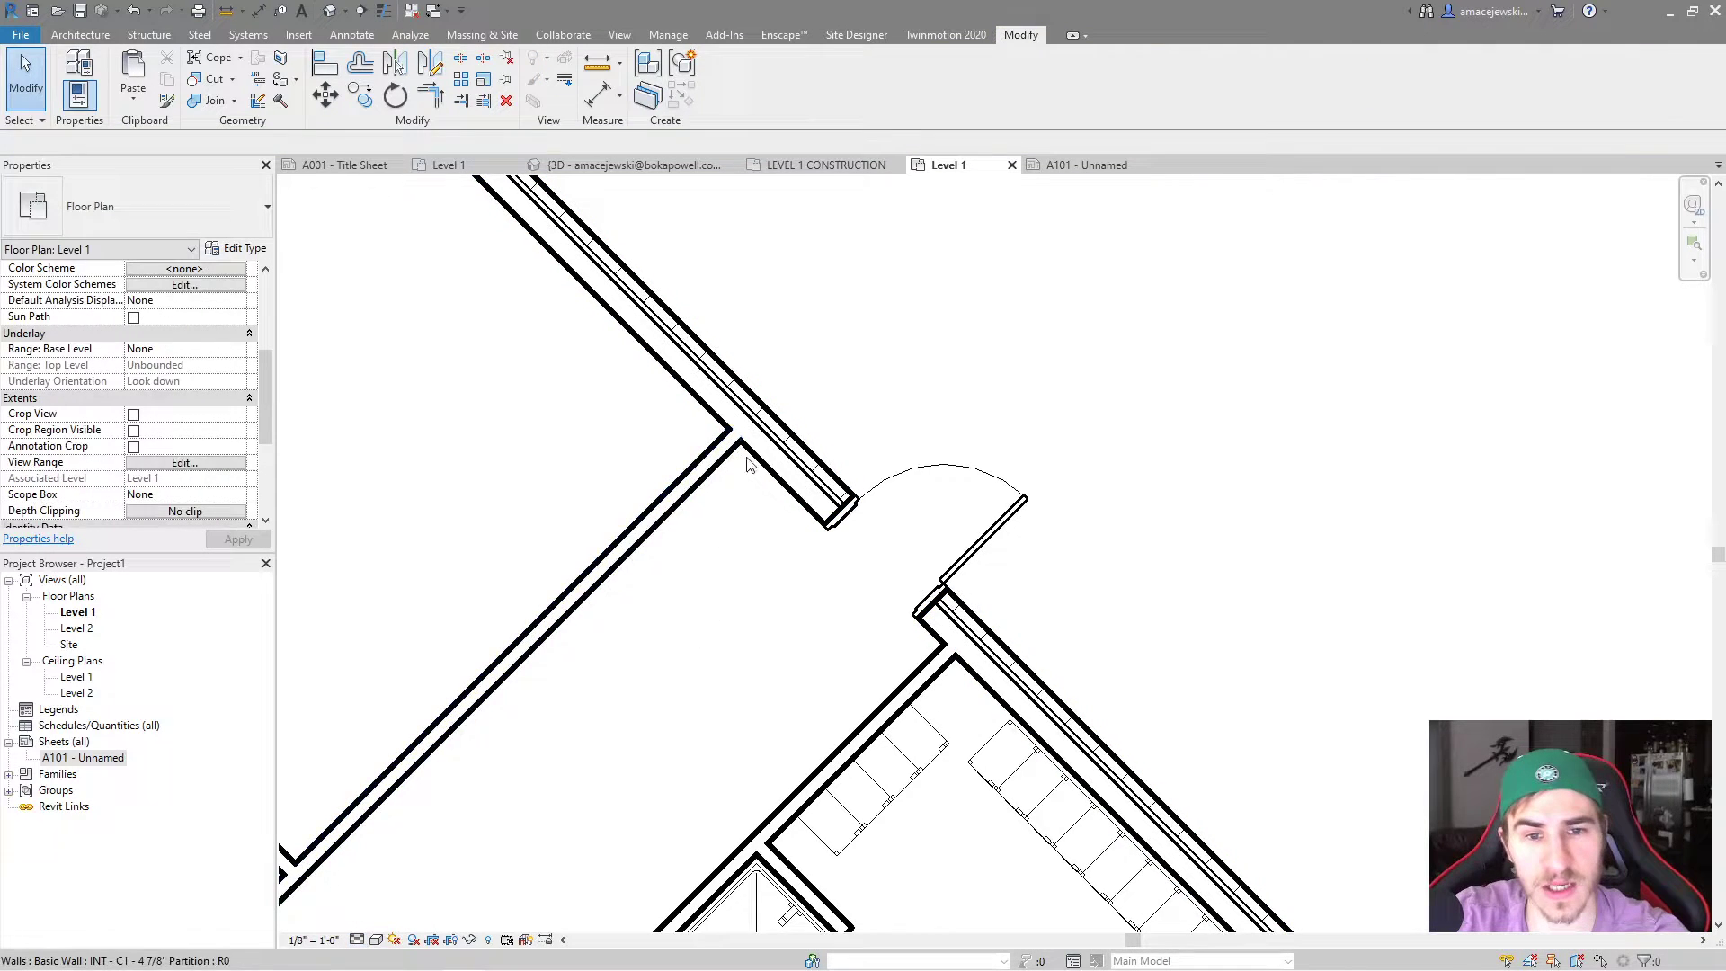
scroll(746, 463, up, 3)
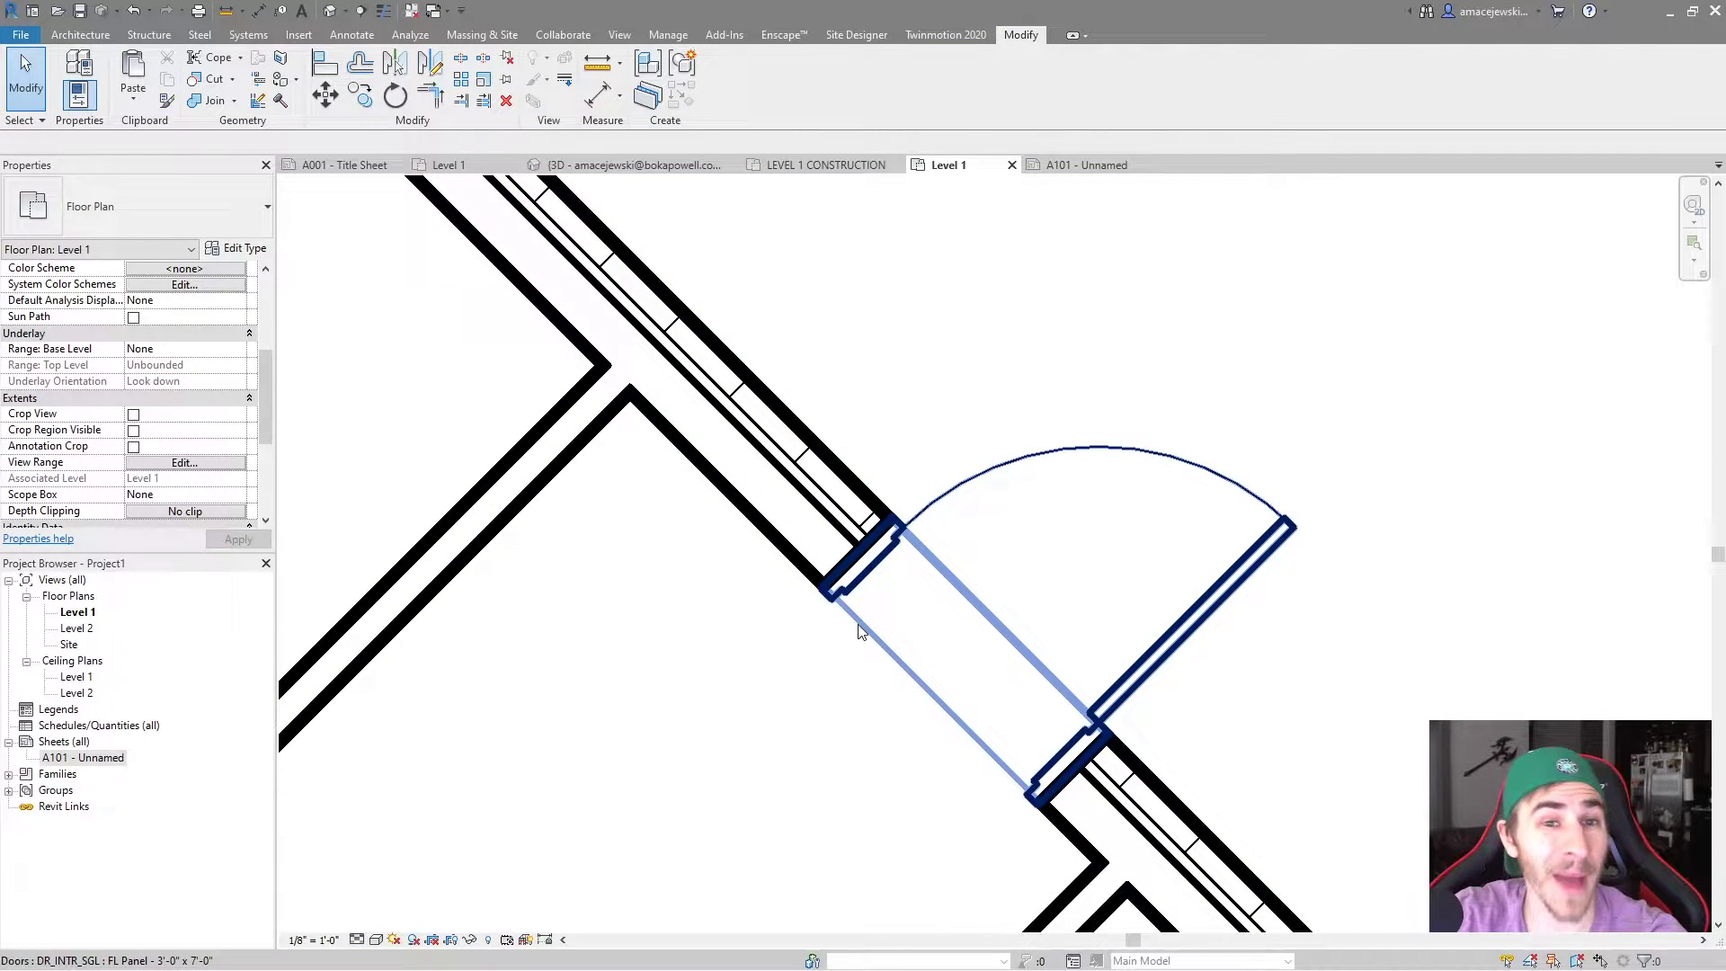
scroll(859, 632, down, 5)
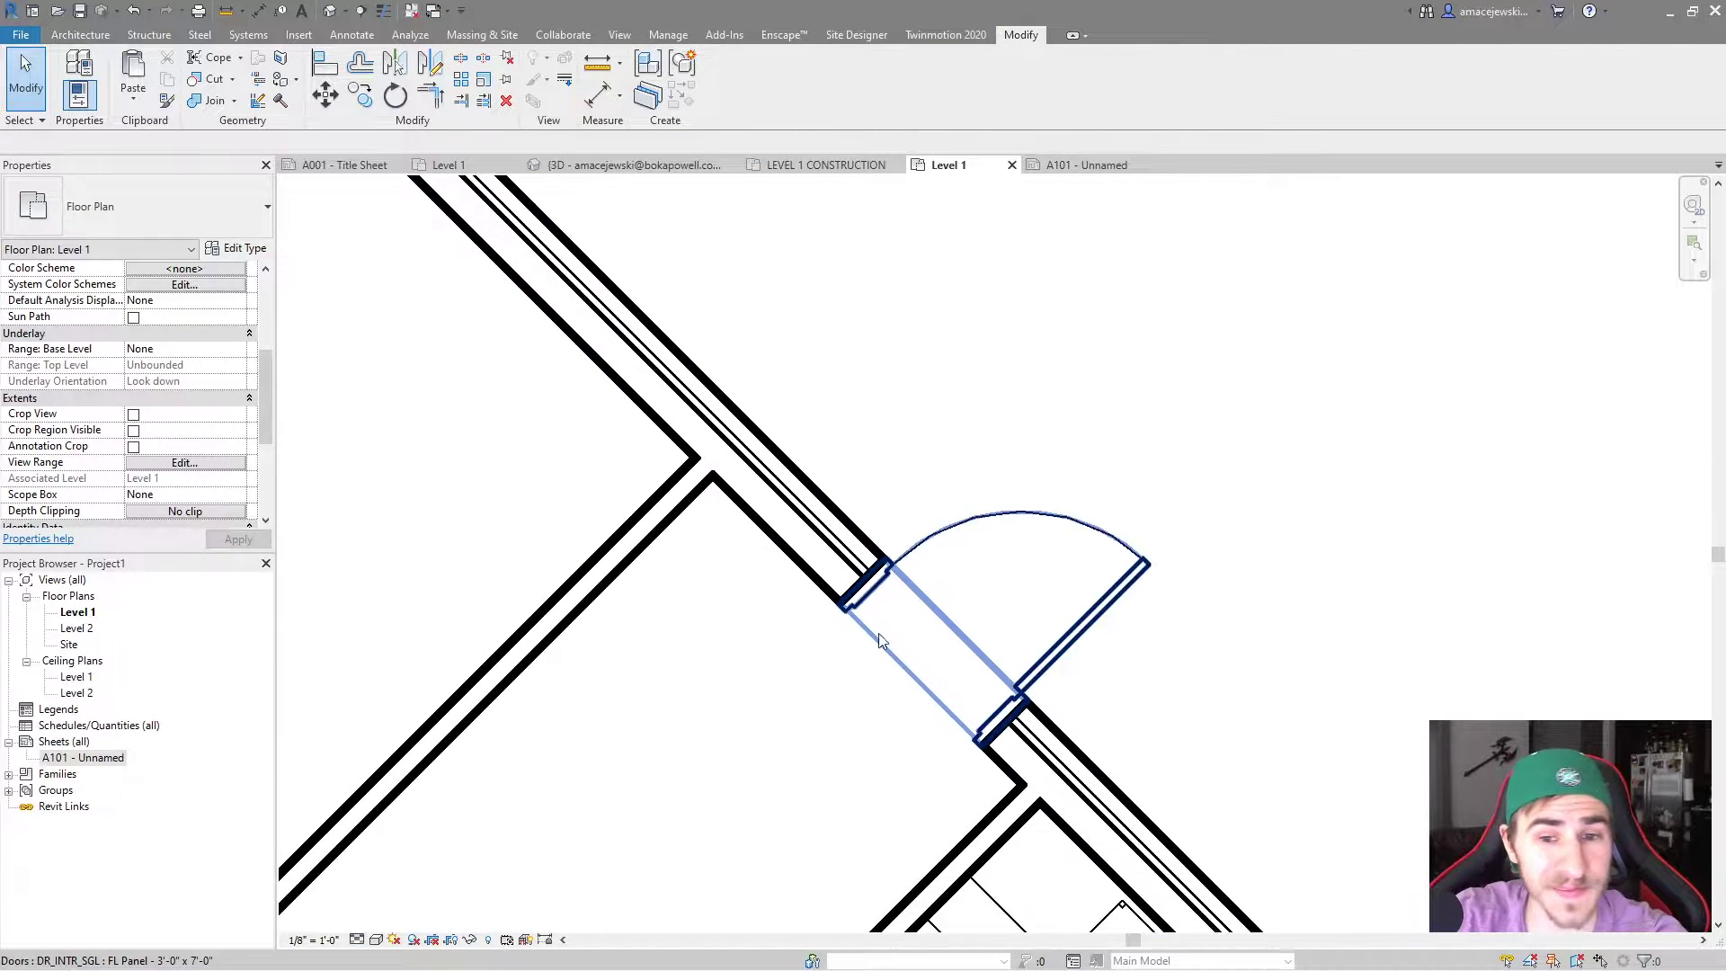
Turn on Thin Lines and set the Level 1 plan's detail level to Coarse
click(381, 12)
scroll(858, 701, up, 3)
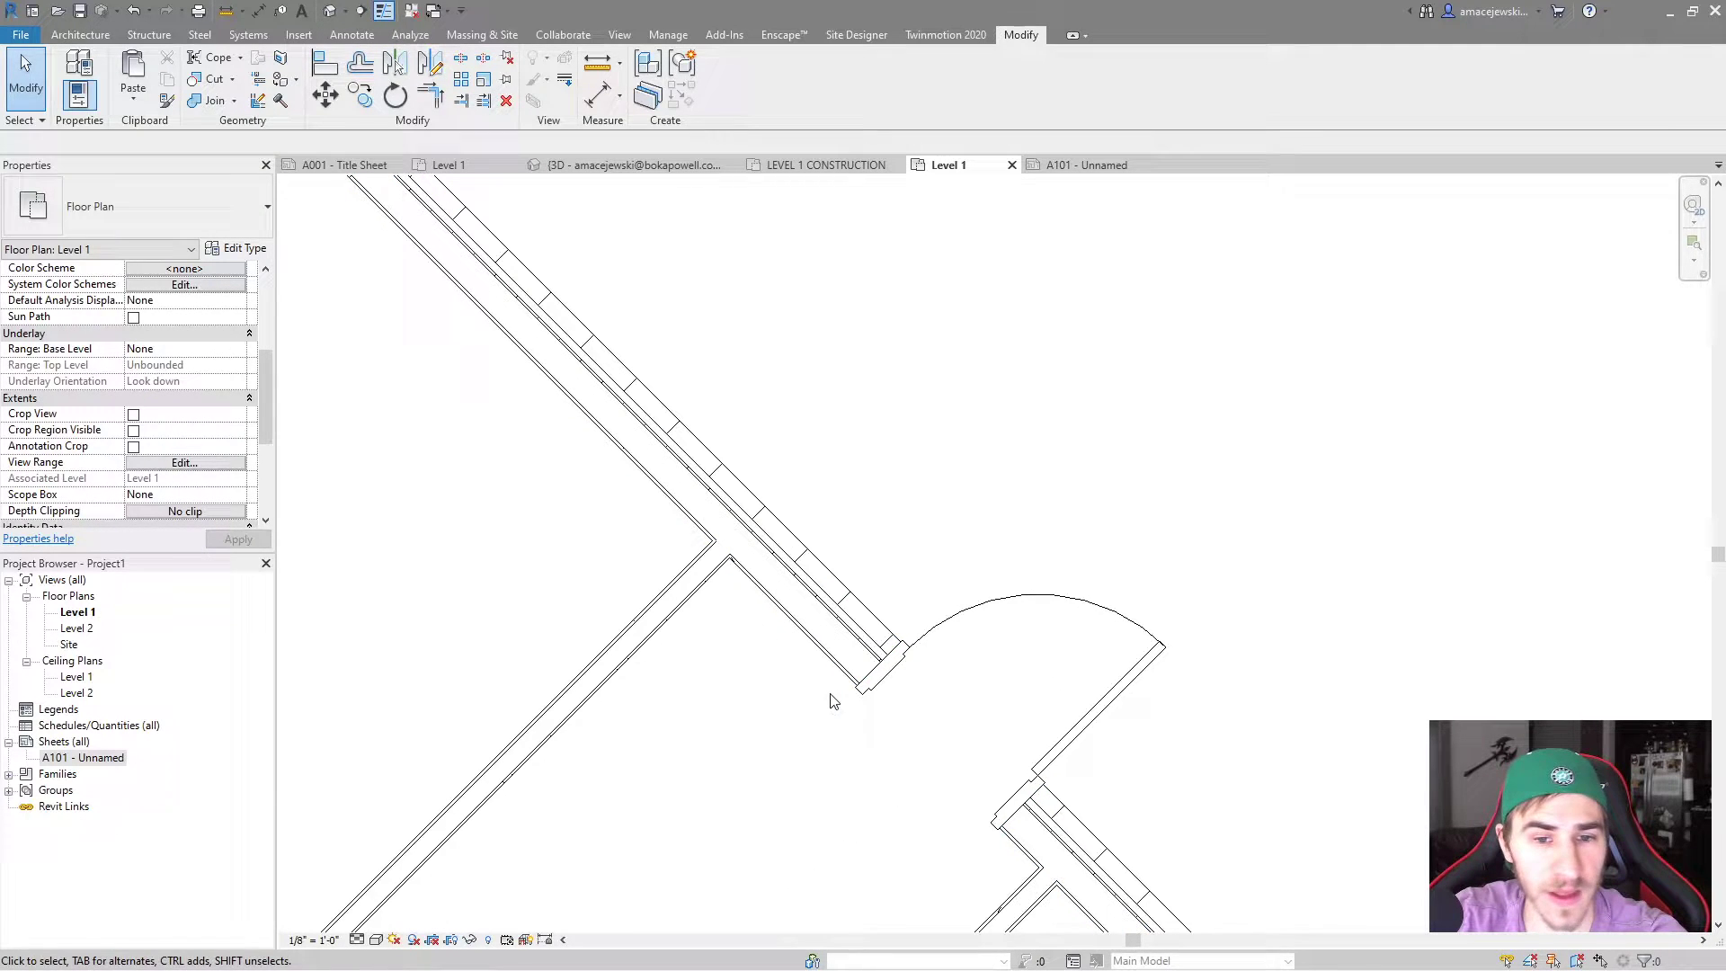
click(360, 940)
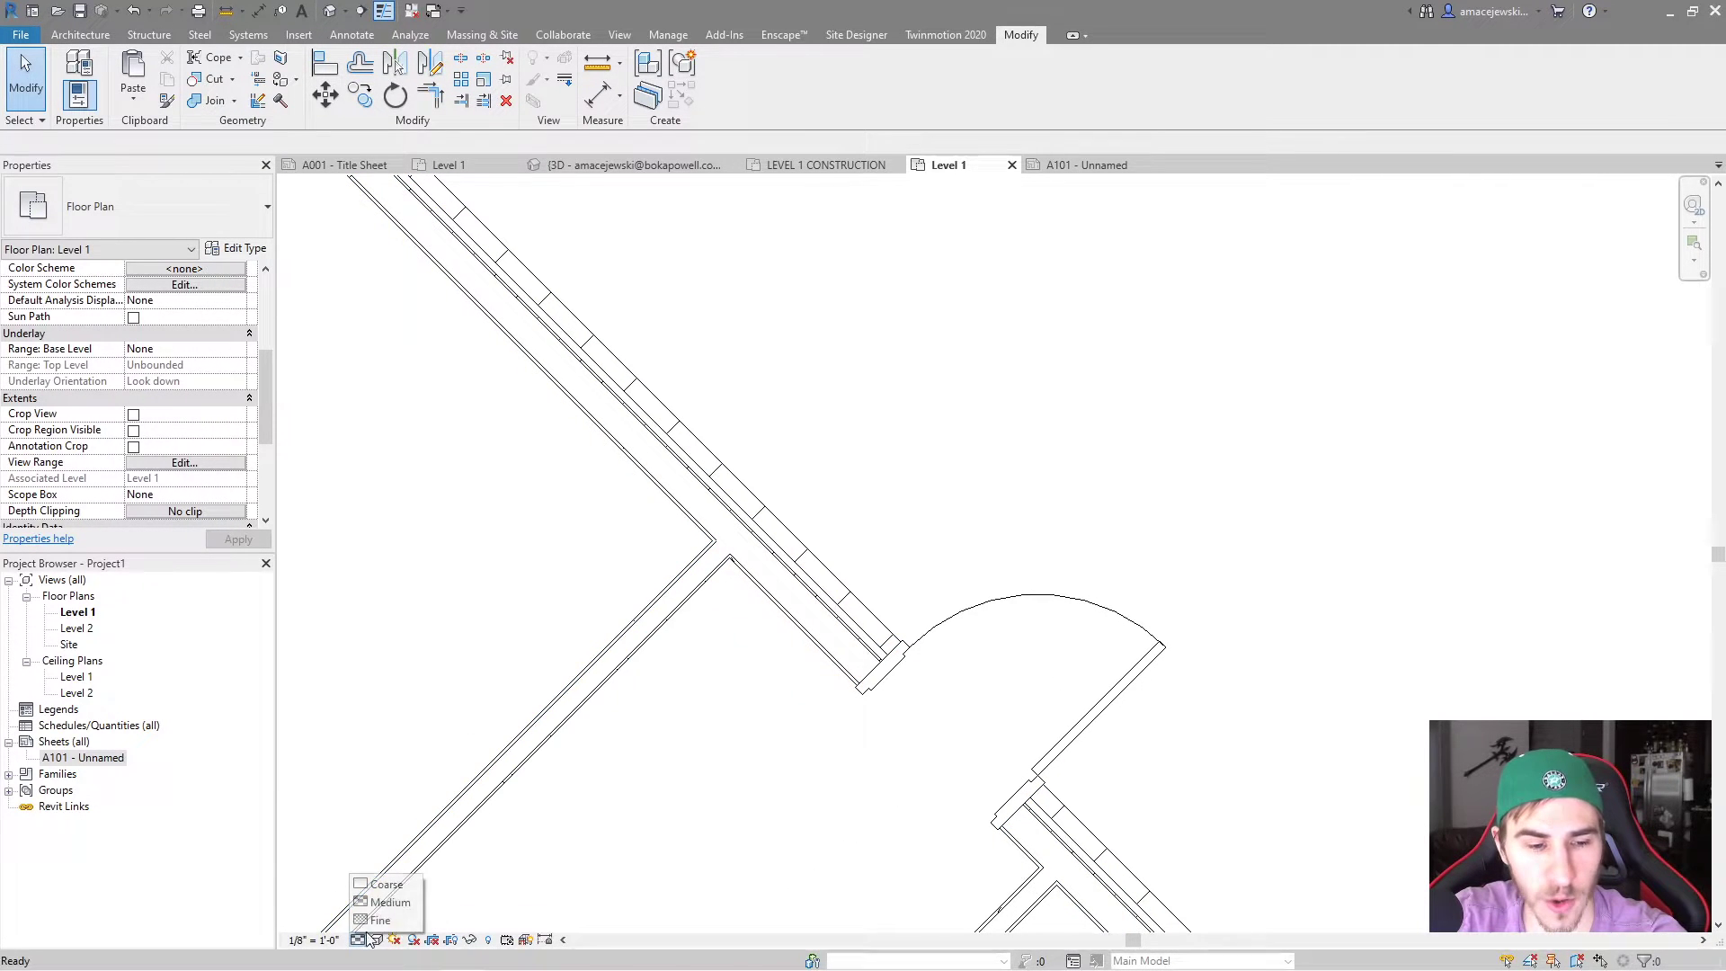
click(385, 885)
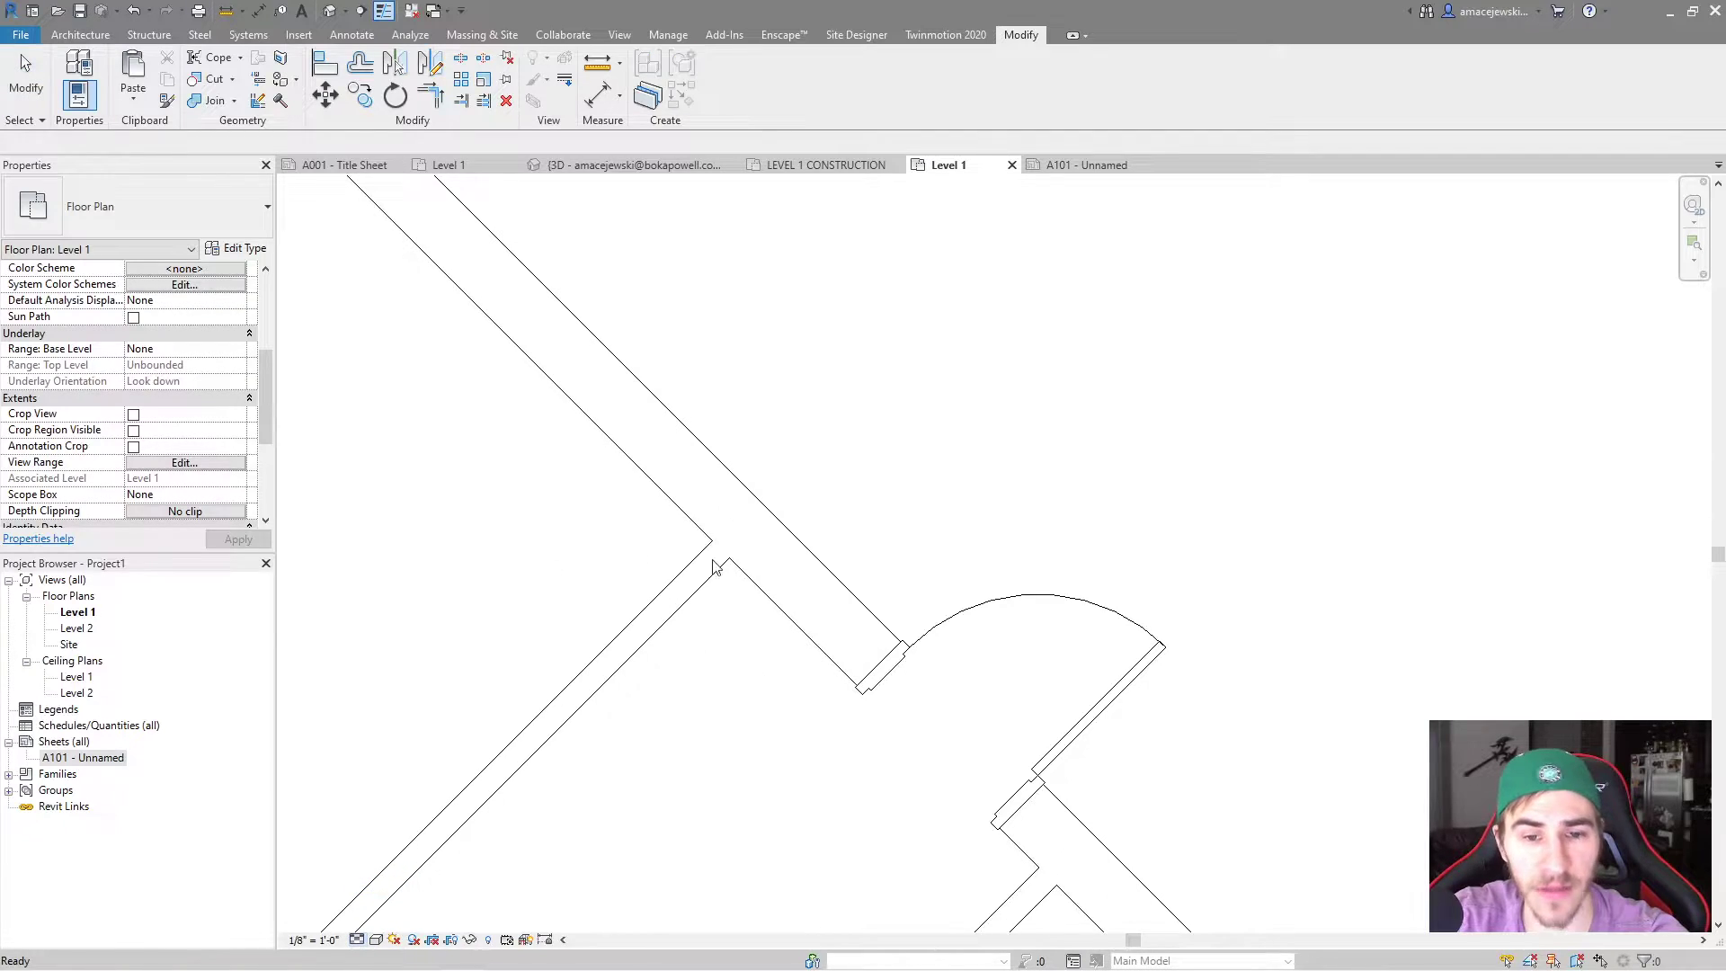
Turn off Thin Lines to show the walls around the exterior door with their line weights
click(381, 11)
scroll(871, 525, down, 2)
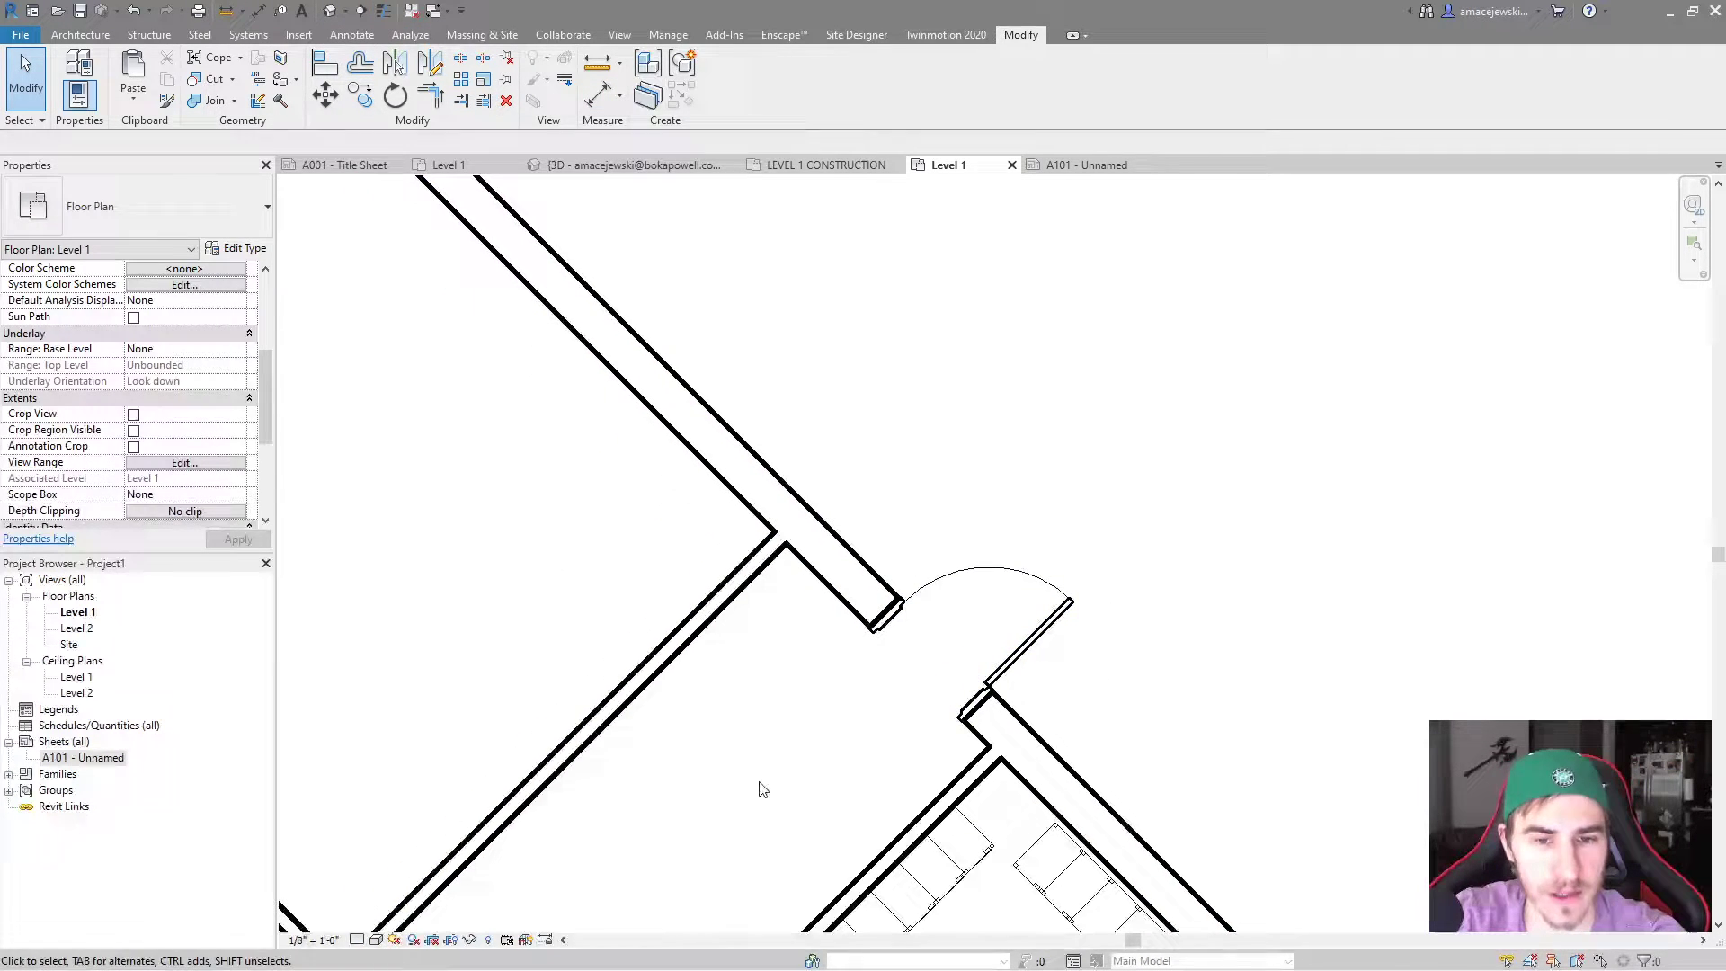
scroll(837, 530, up, 1)
scroll(850, 656, down, 1)
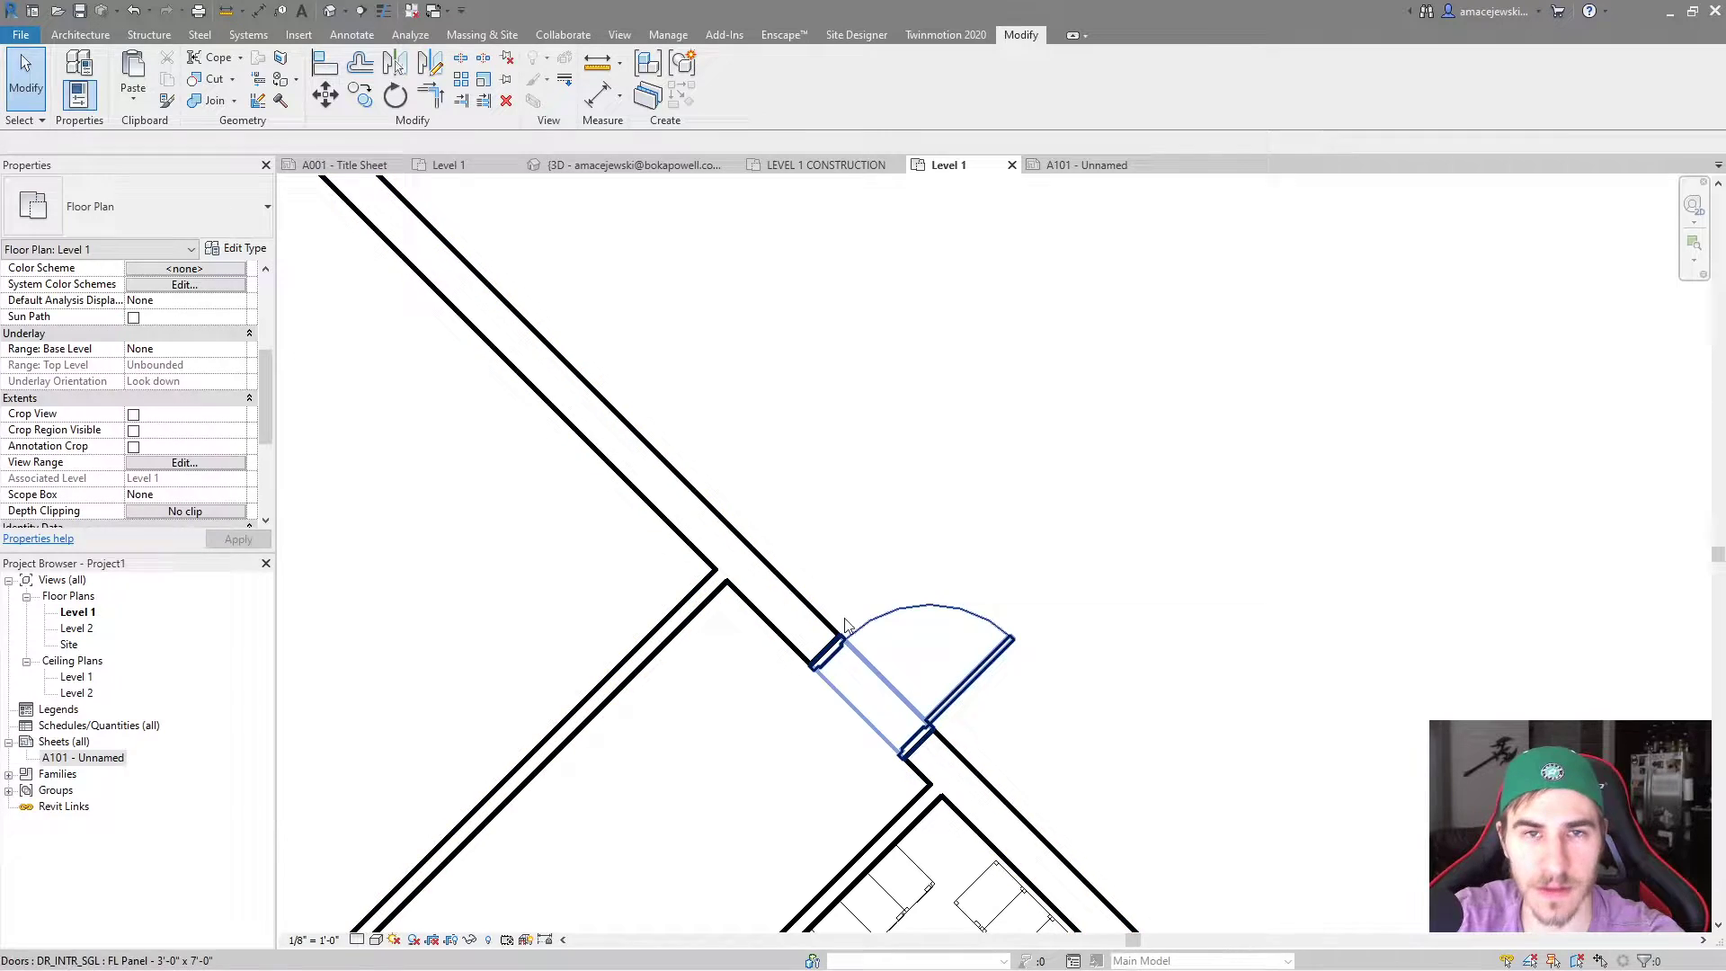
scroll(845, 537, down, 1)
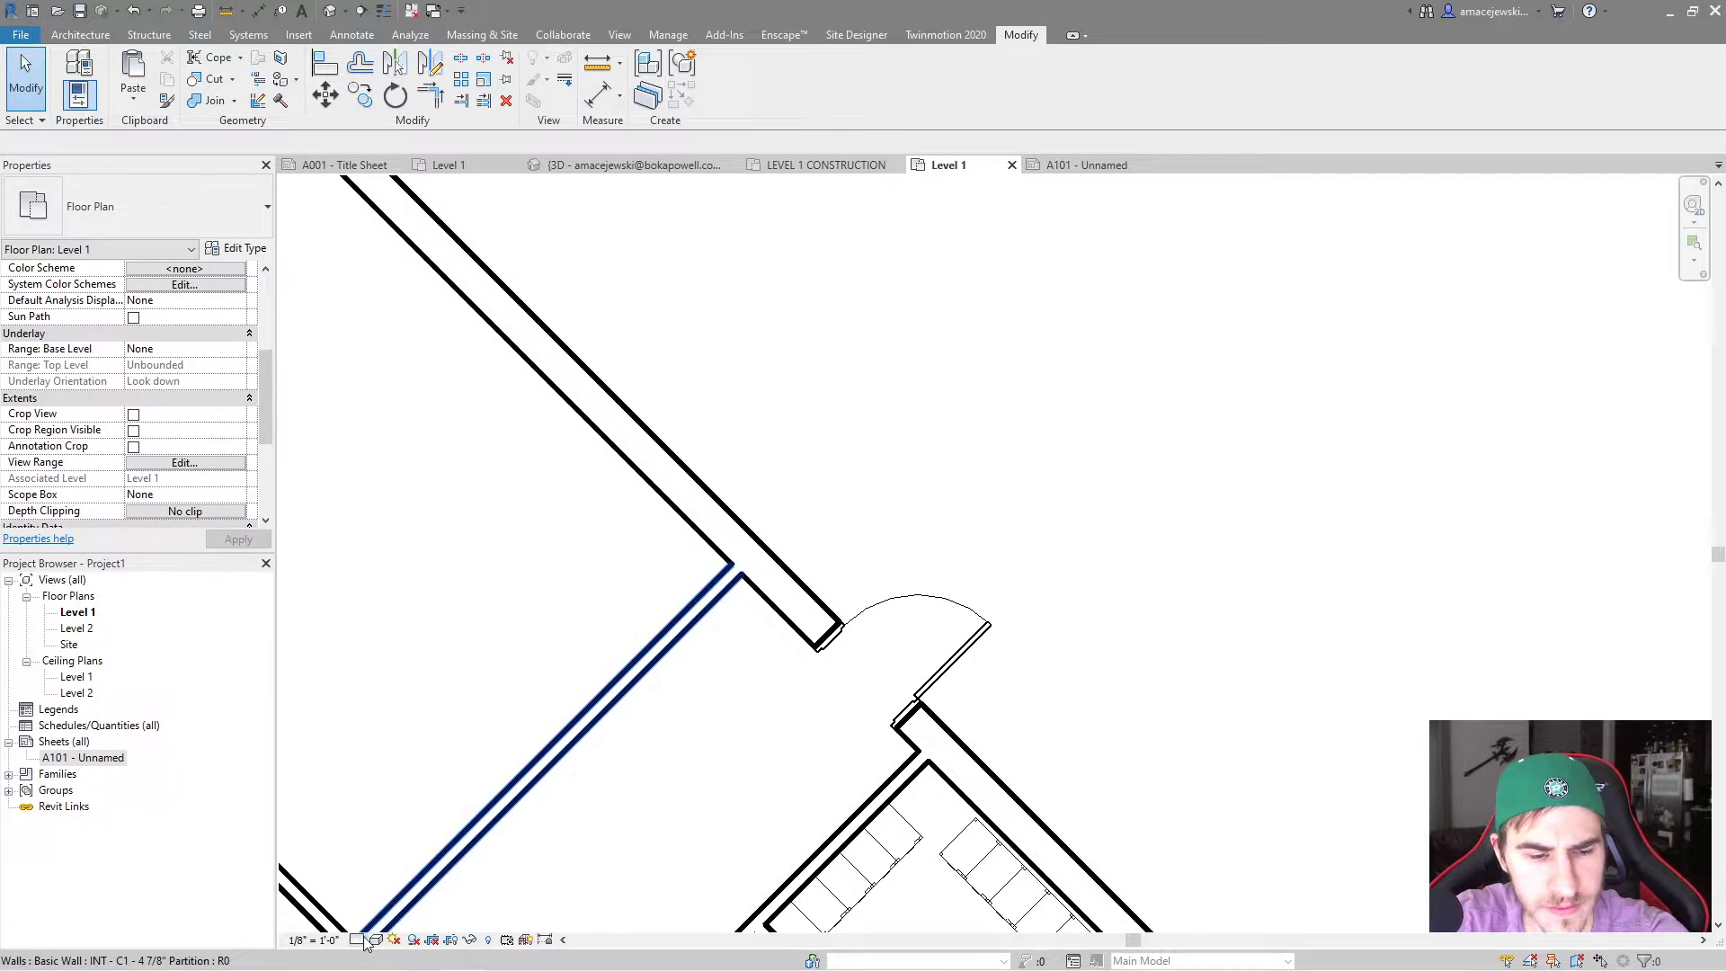
Set the Level 1 plan's detail level to Medium and view the exterior wall layers by the door
key(Escape)
click(376, 940)
click(358, 941)
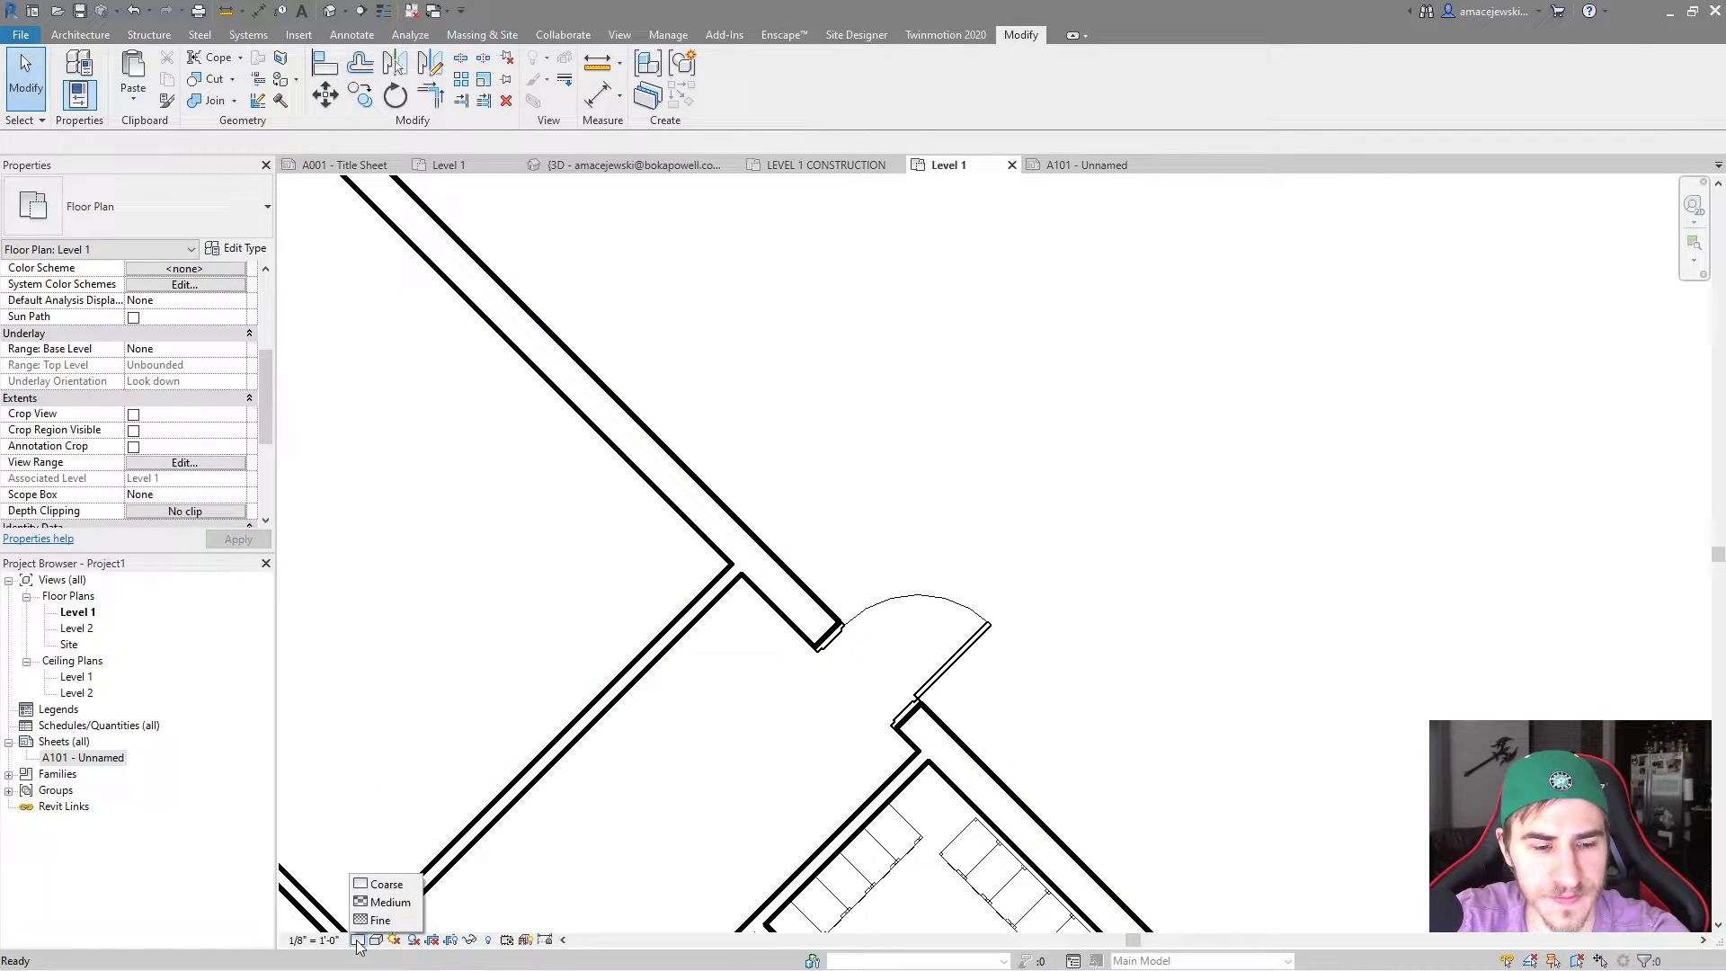
click(387, 902)
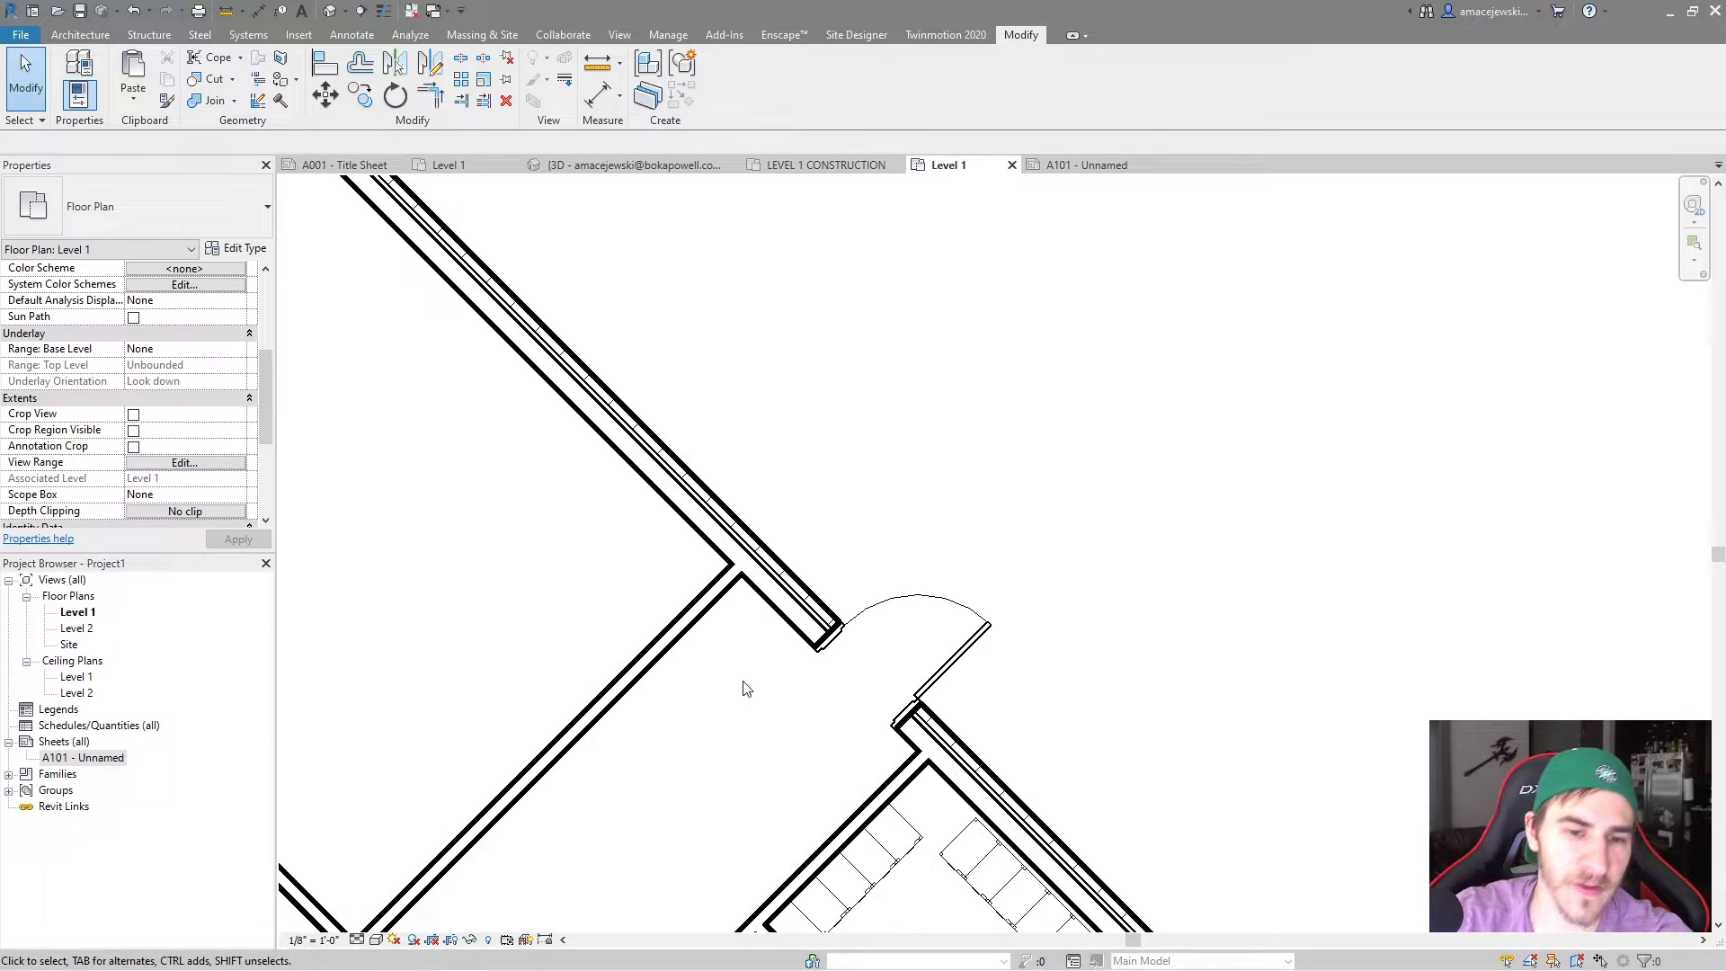
scroll(825, 567, up, 2)
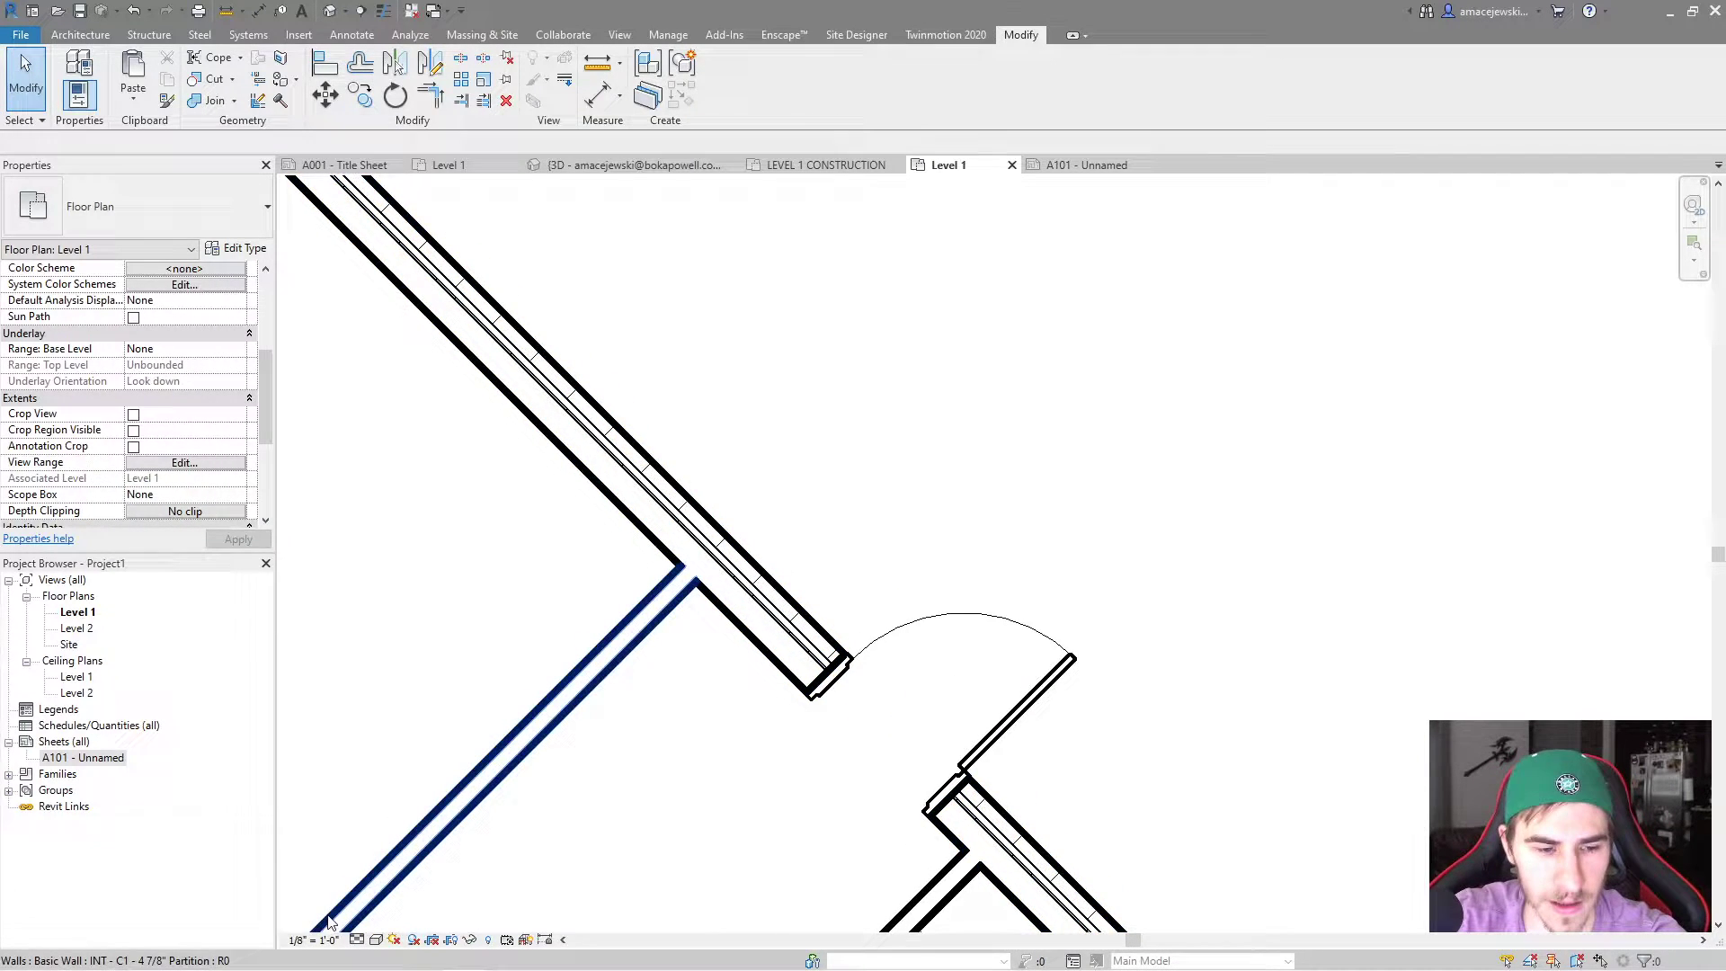
Examine the exterior wall by the door and the surrounding rooms at Medium detail level
click(358, 941)
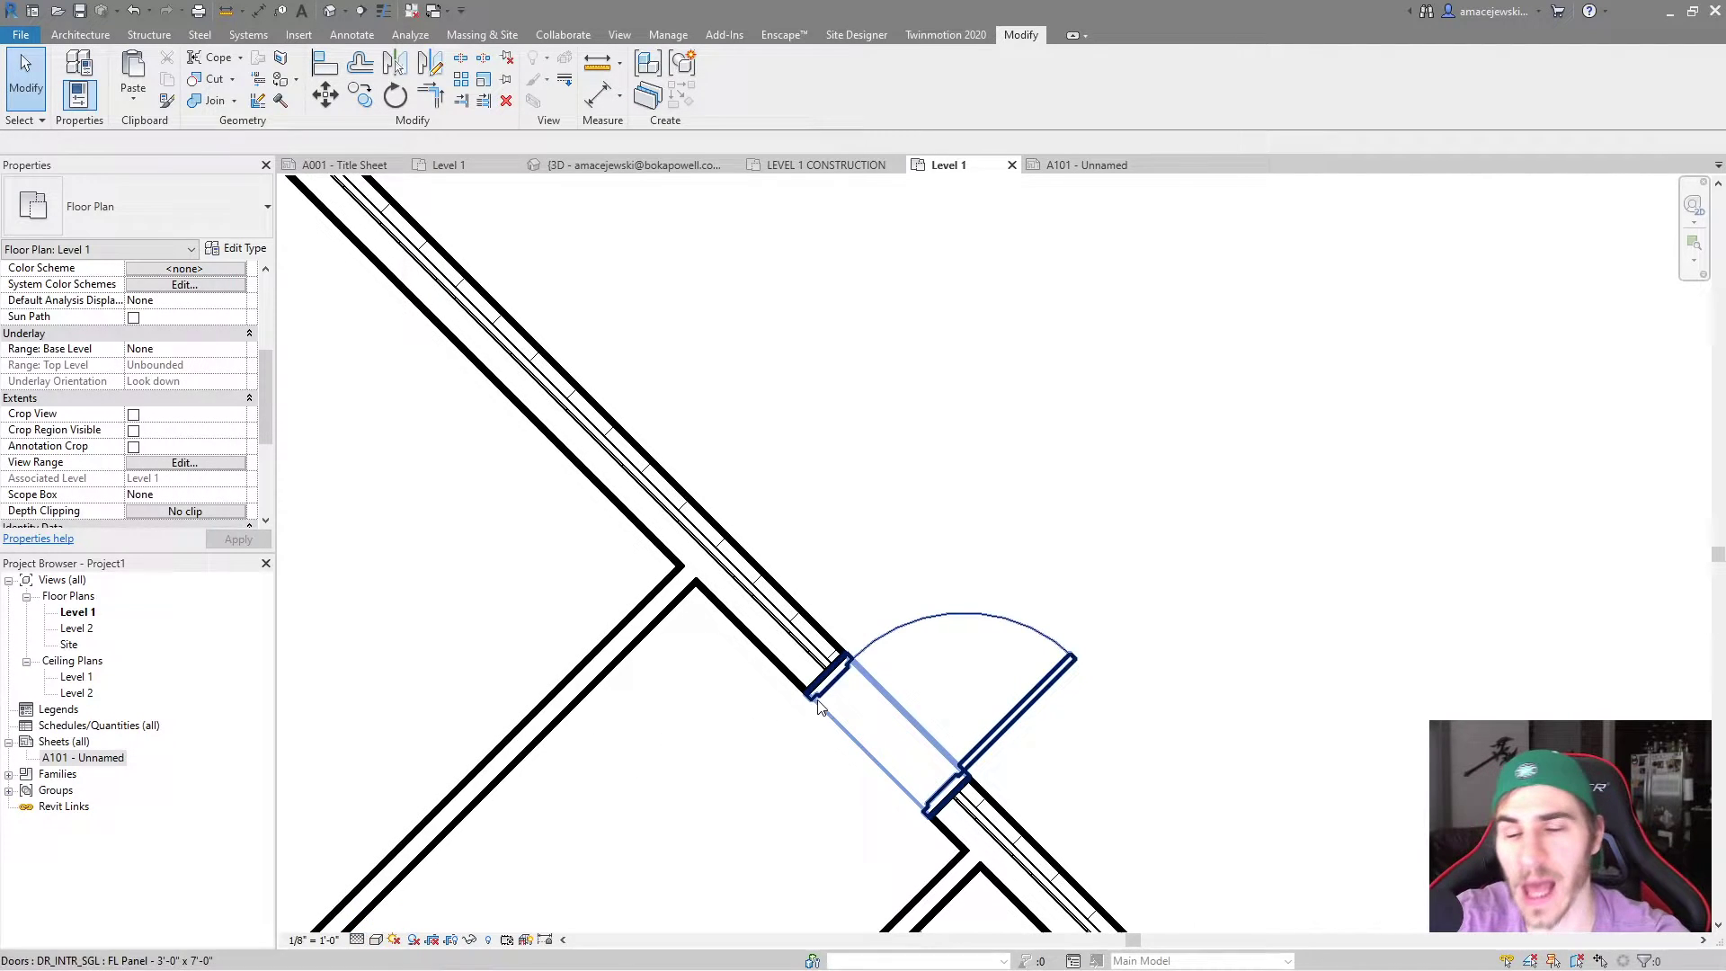
middle_drag(778, 555, 801, 546)
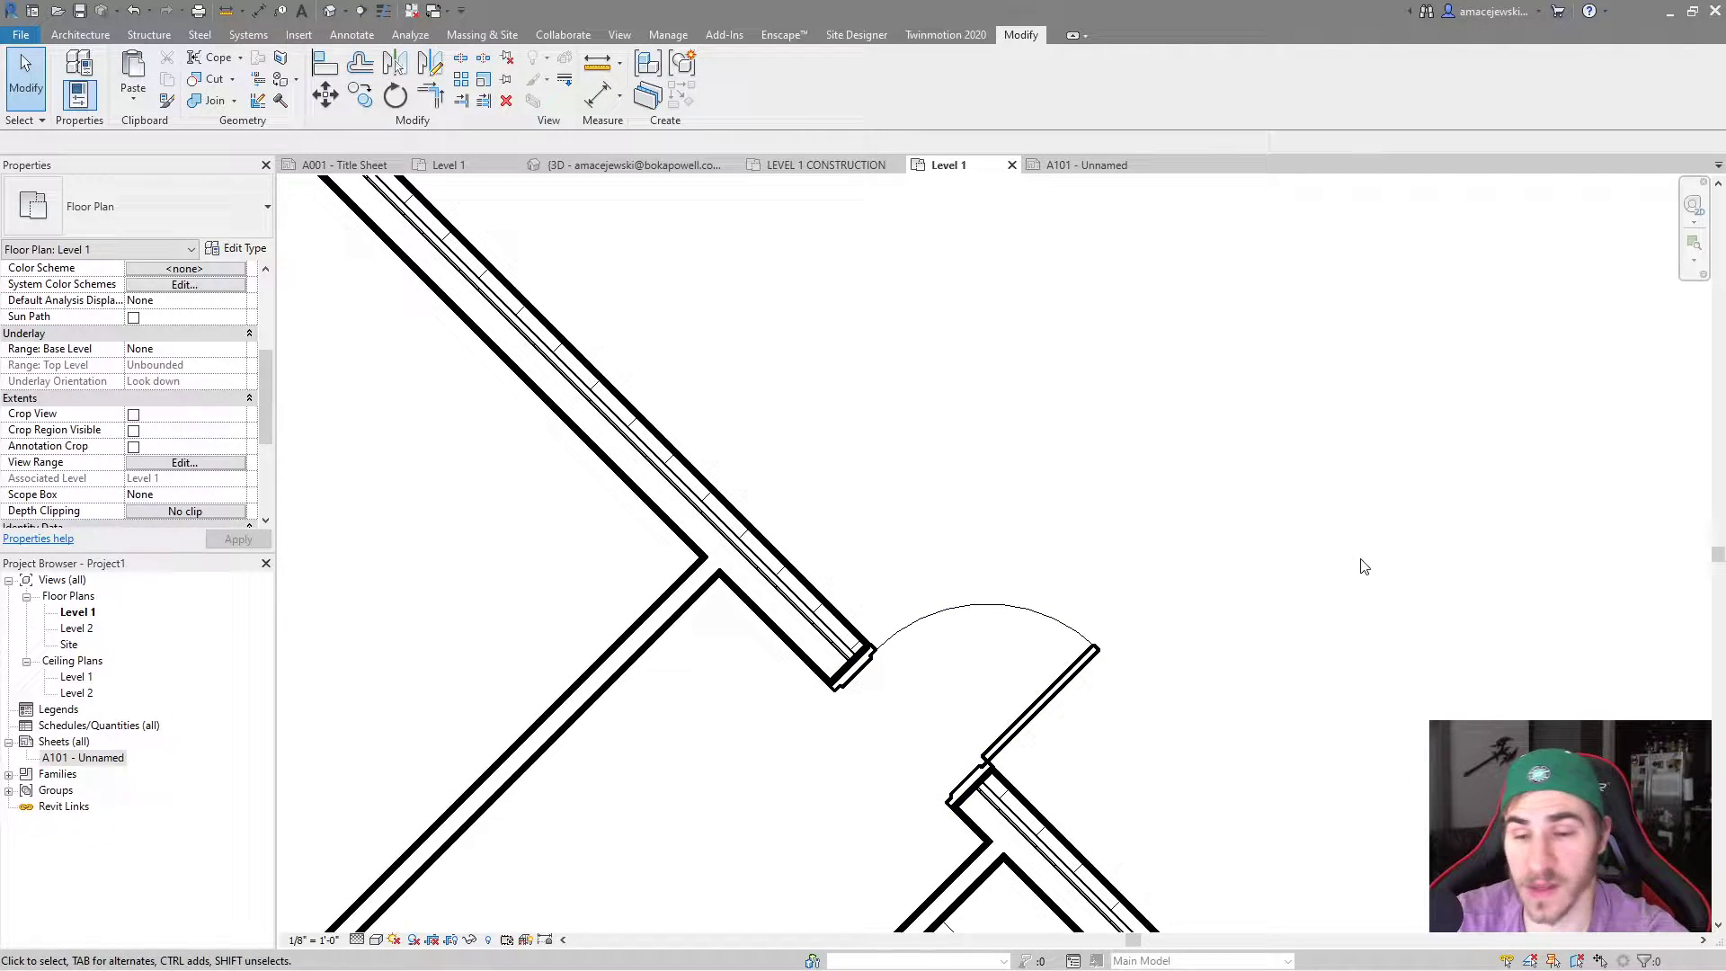
scroll(1142, 670, down, 2)
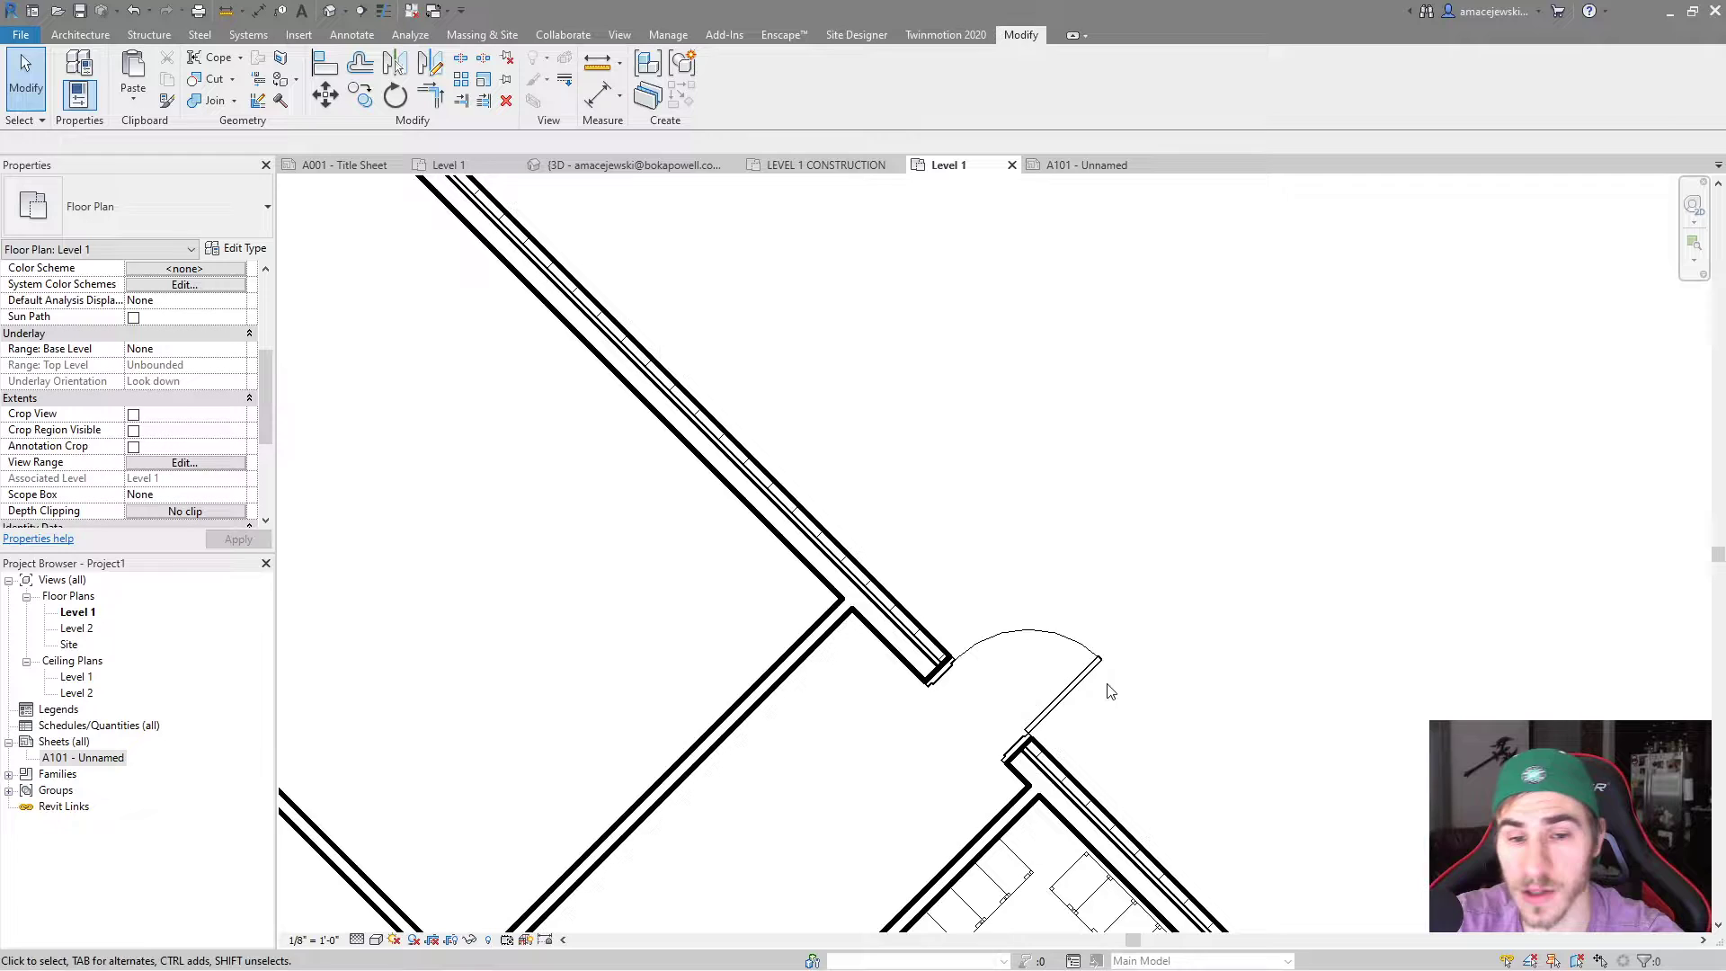
scroll(713, 733, down, 1)
scroll(713, 732, down, 1)
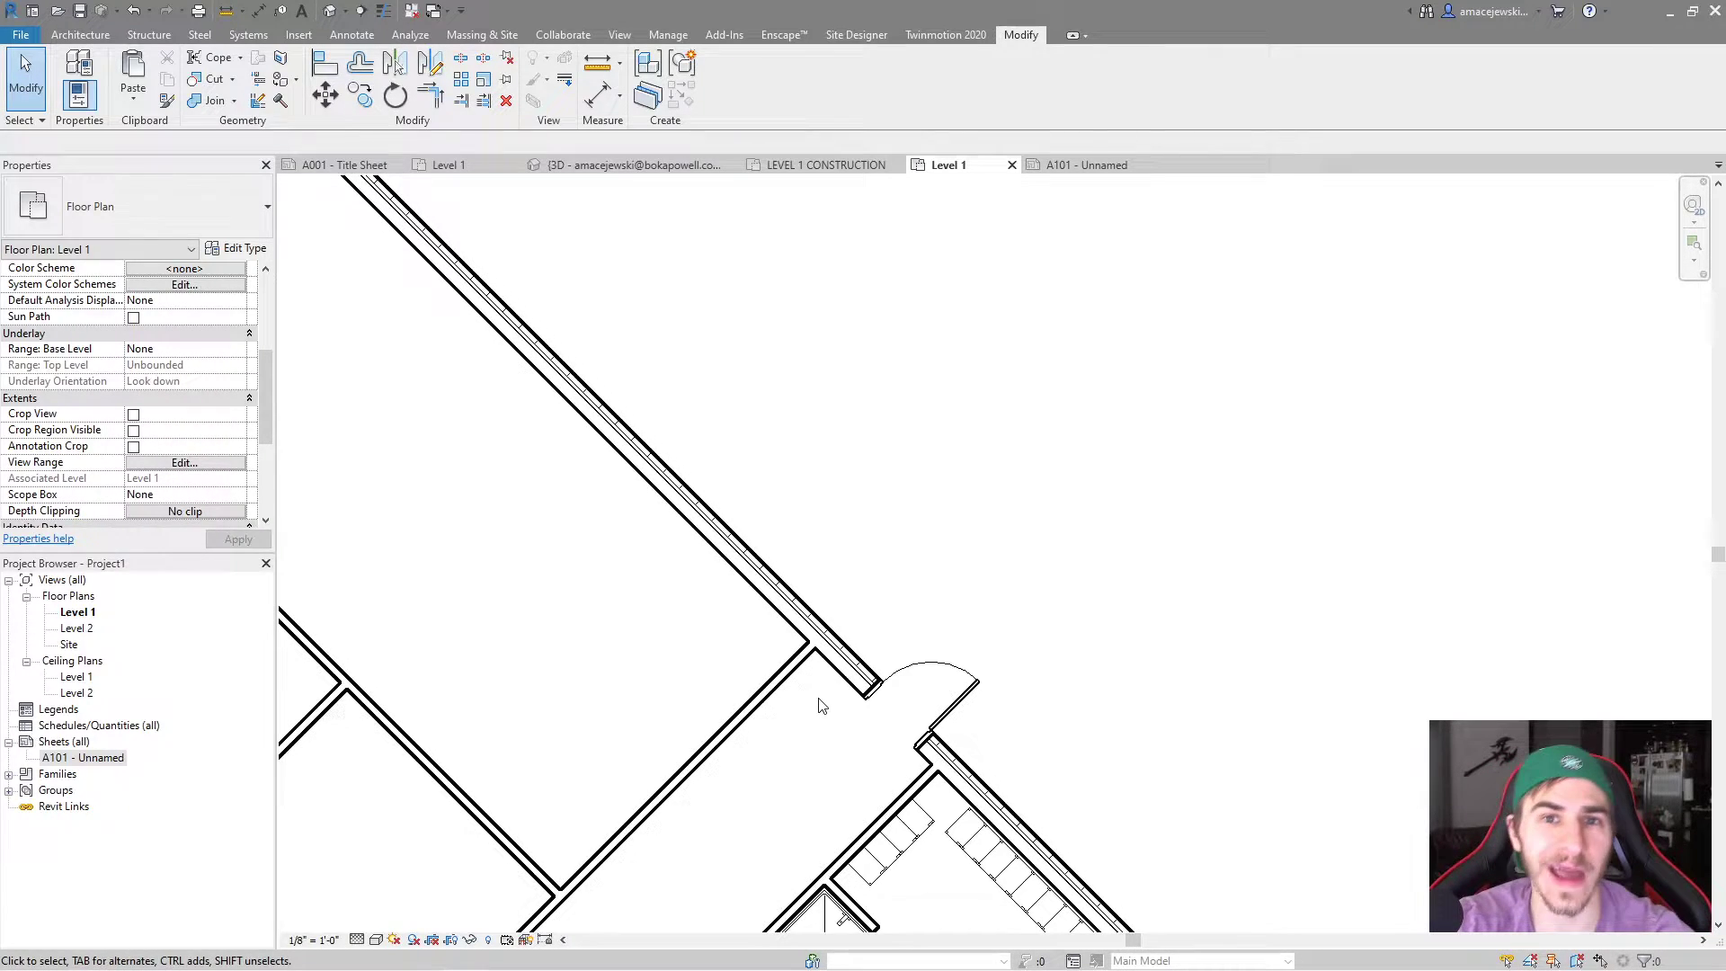
scroll(962, 396, down, 5)
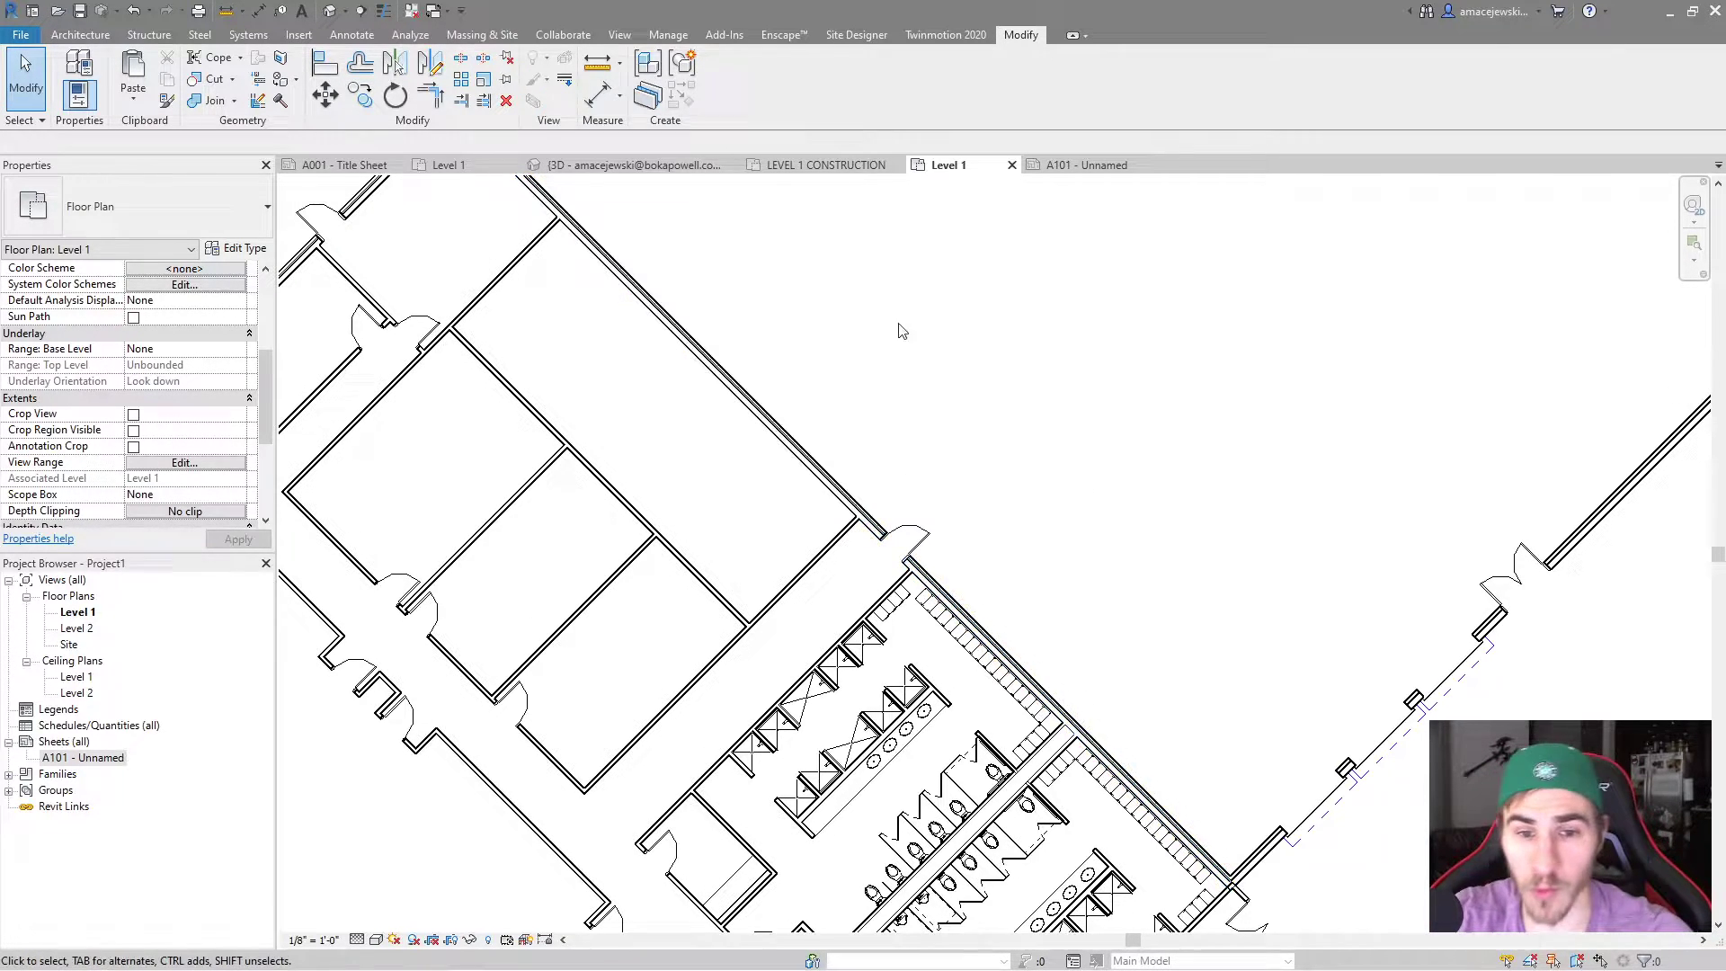
scroll(957, 403, down, 1)
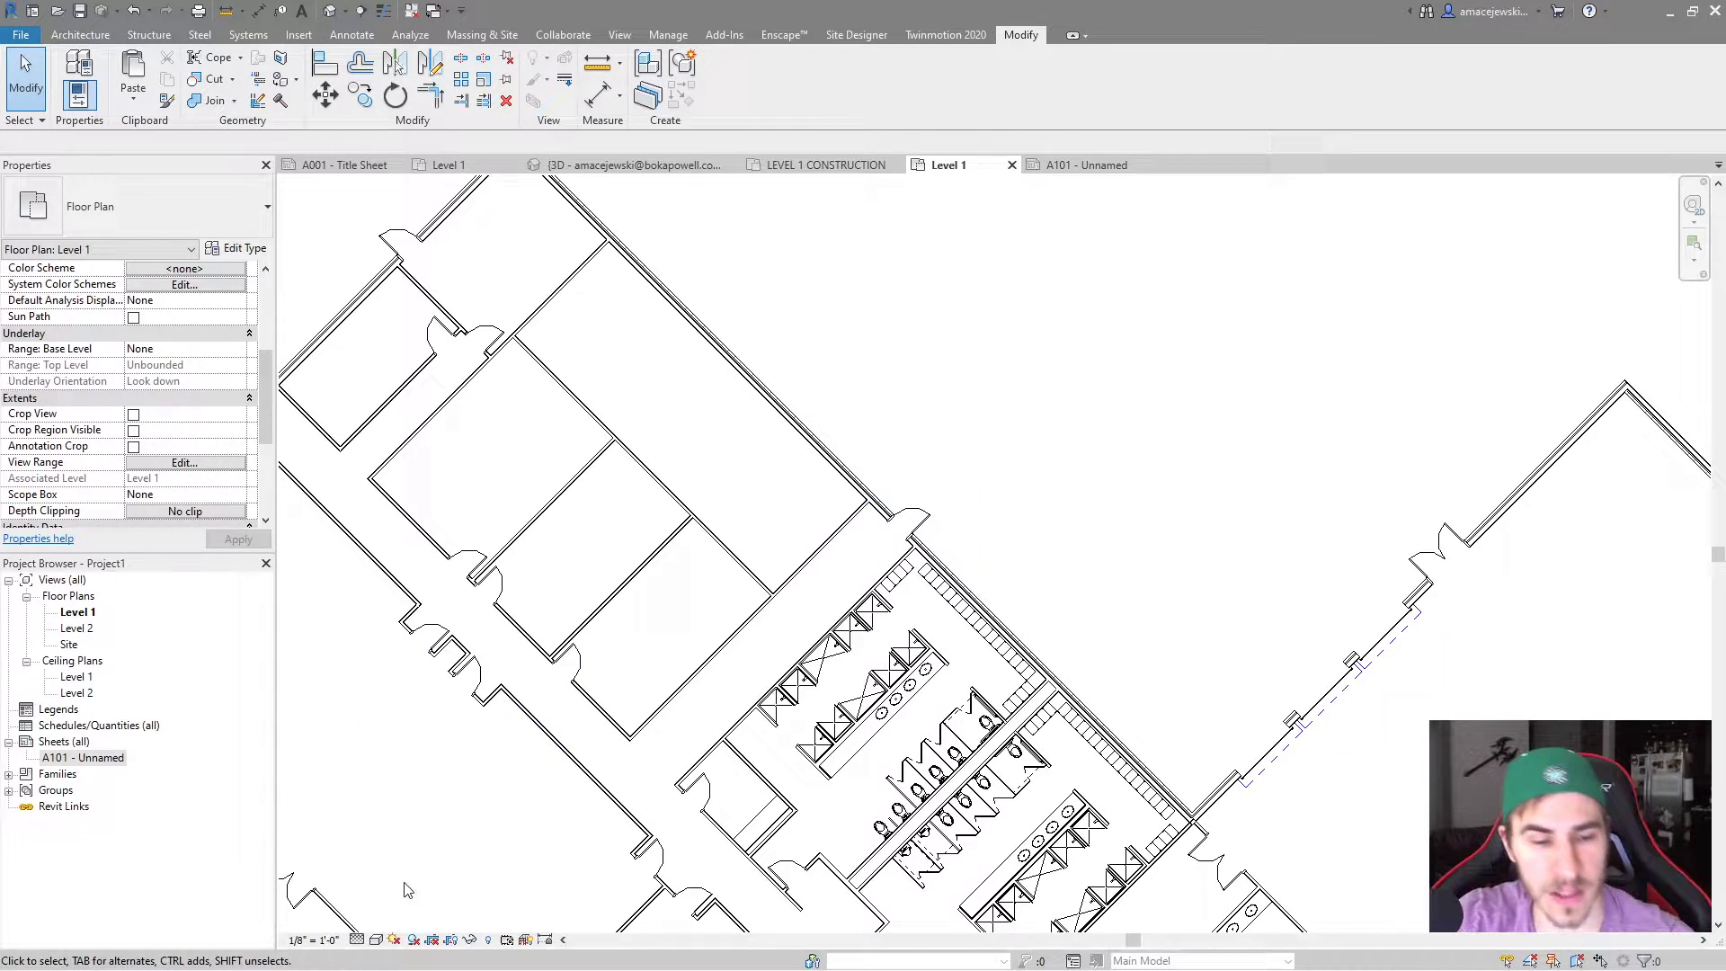
Set the Level 1 plan's detail level to Coarse and examine the walls around the showers and adjacent rooms
click(358, 940)
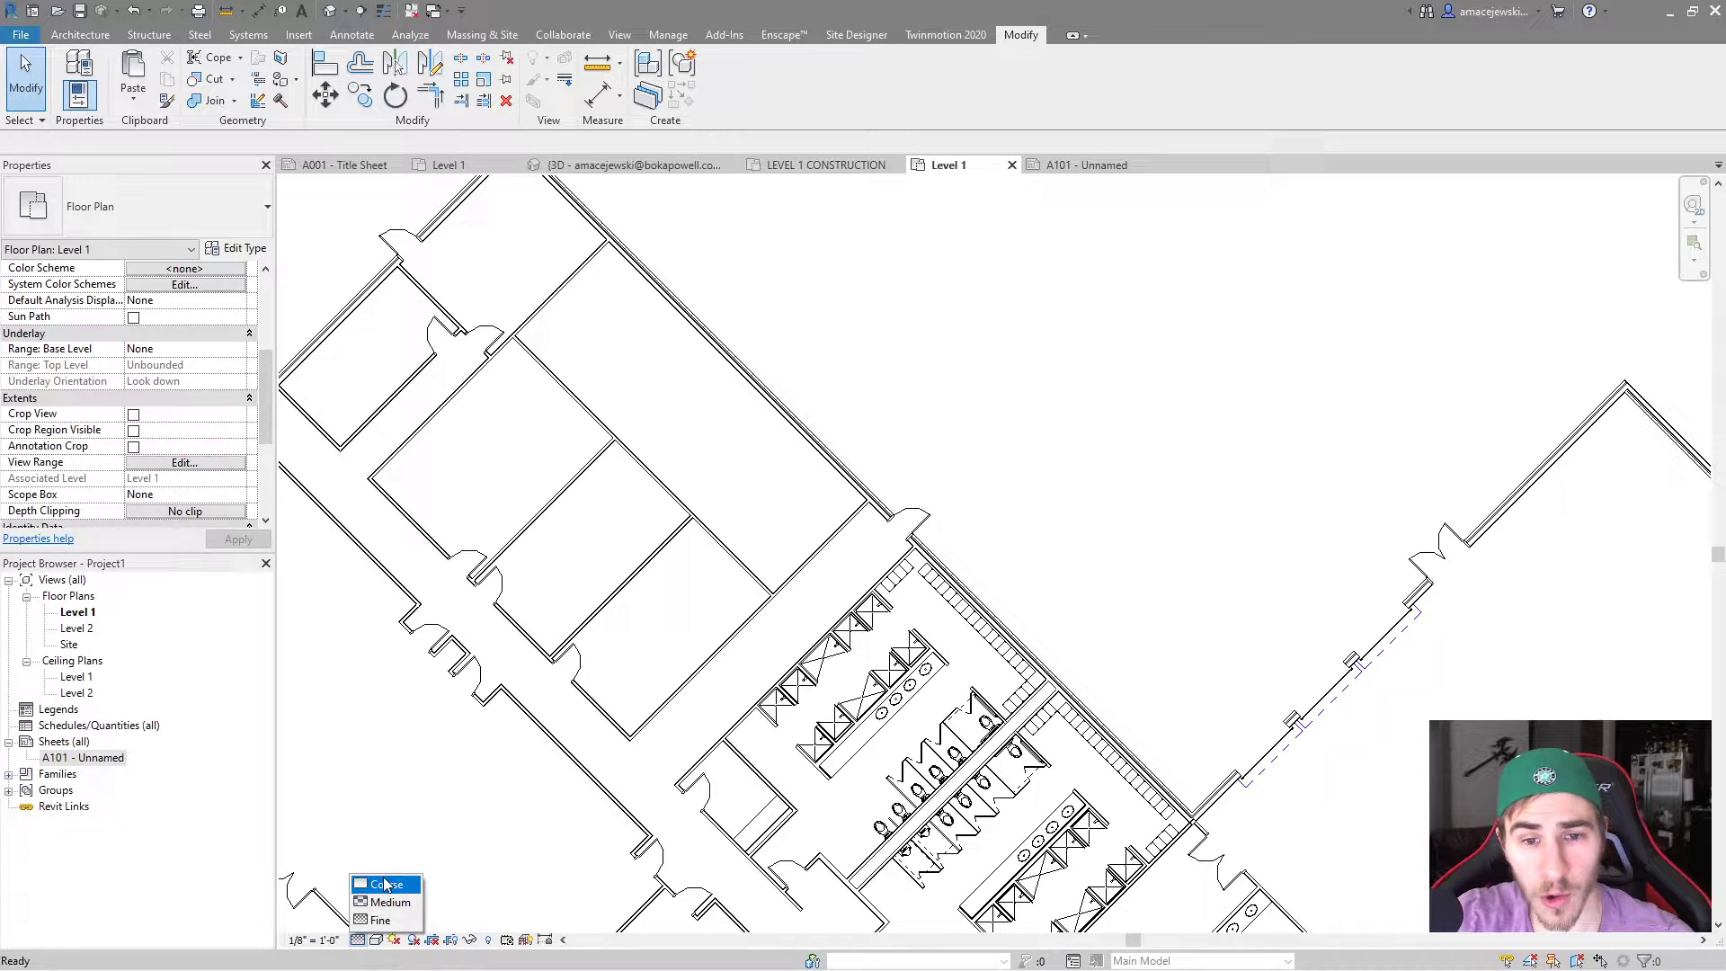
click(387, 884)
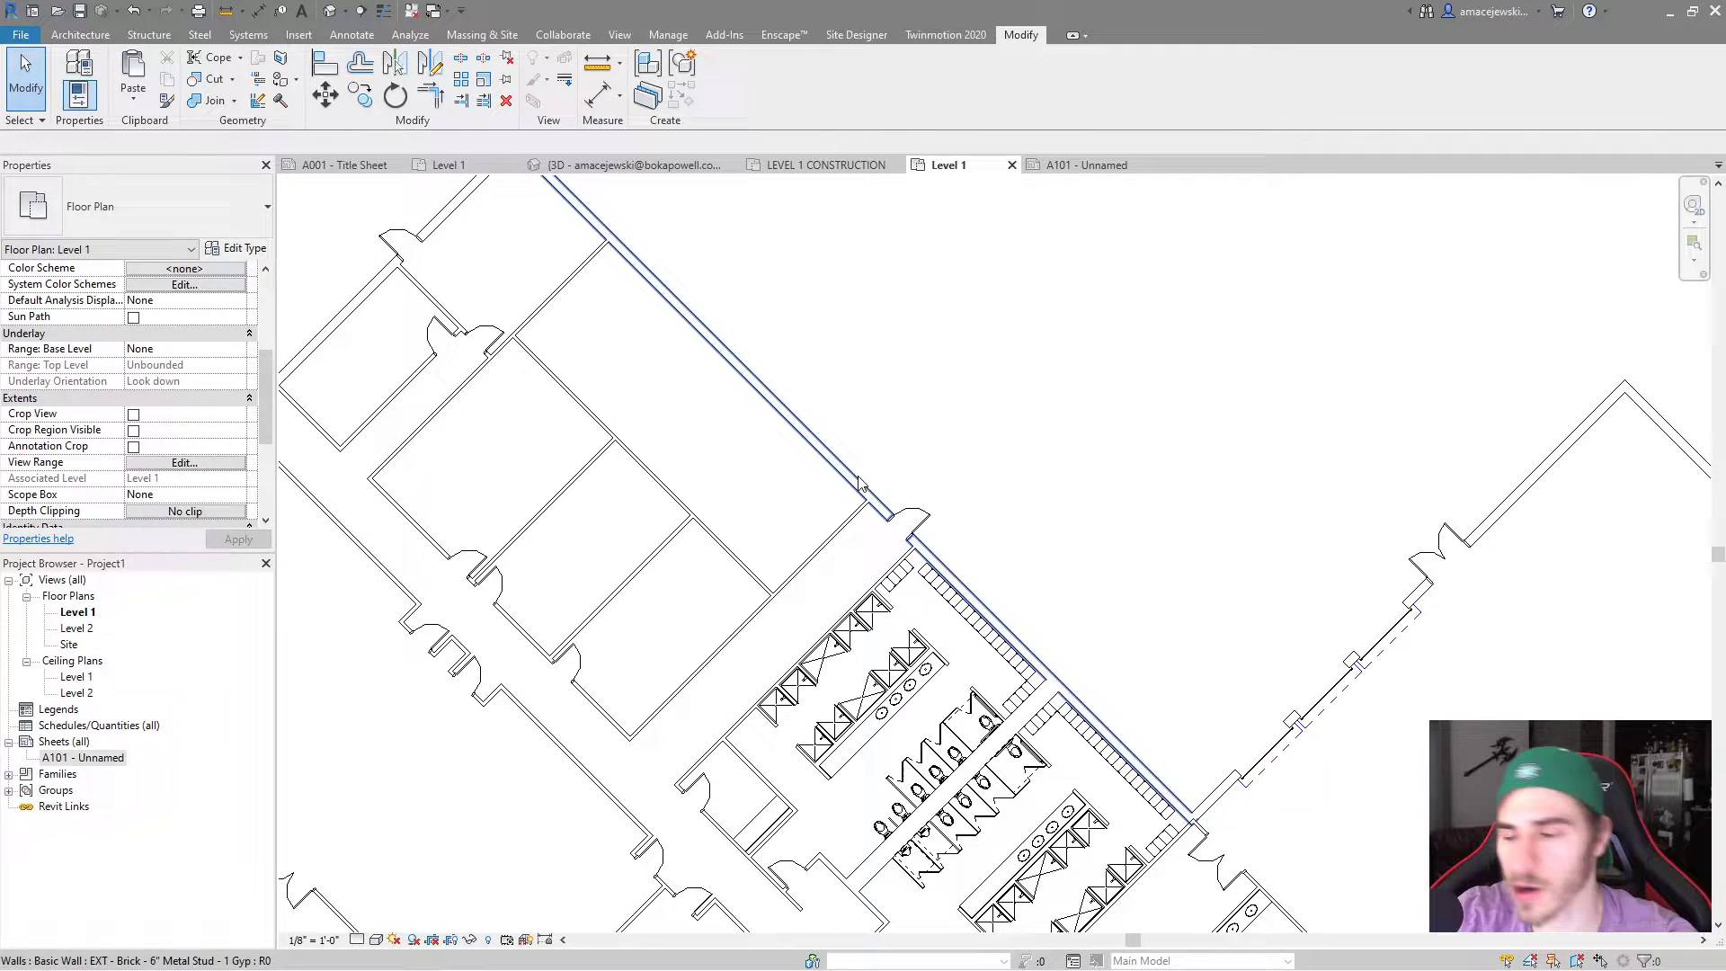
middle_drag(980, 593, 1013, 481)
scroll(681, 639, up, 3)
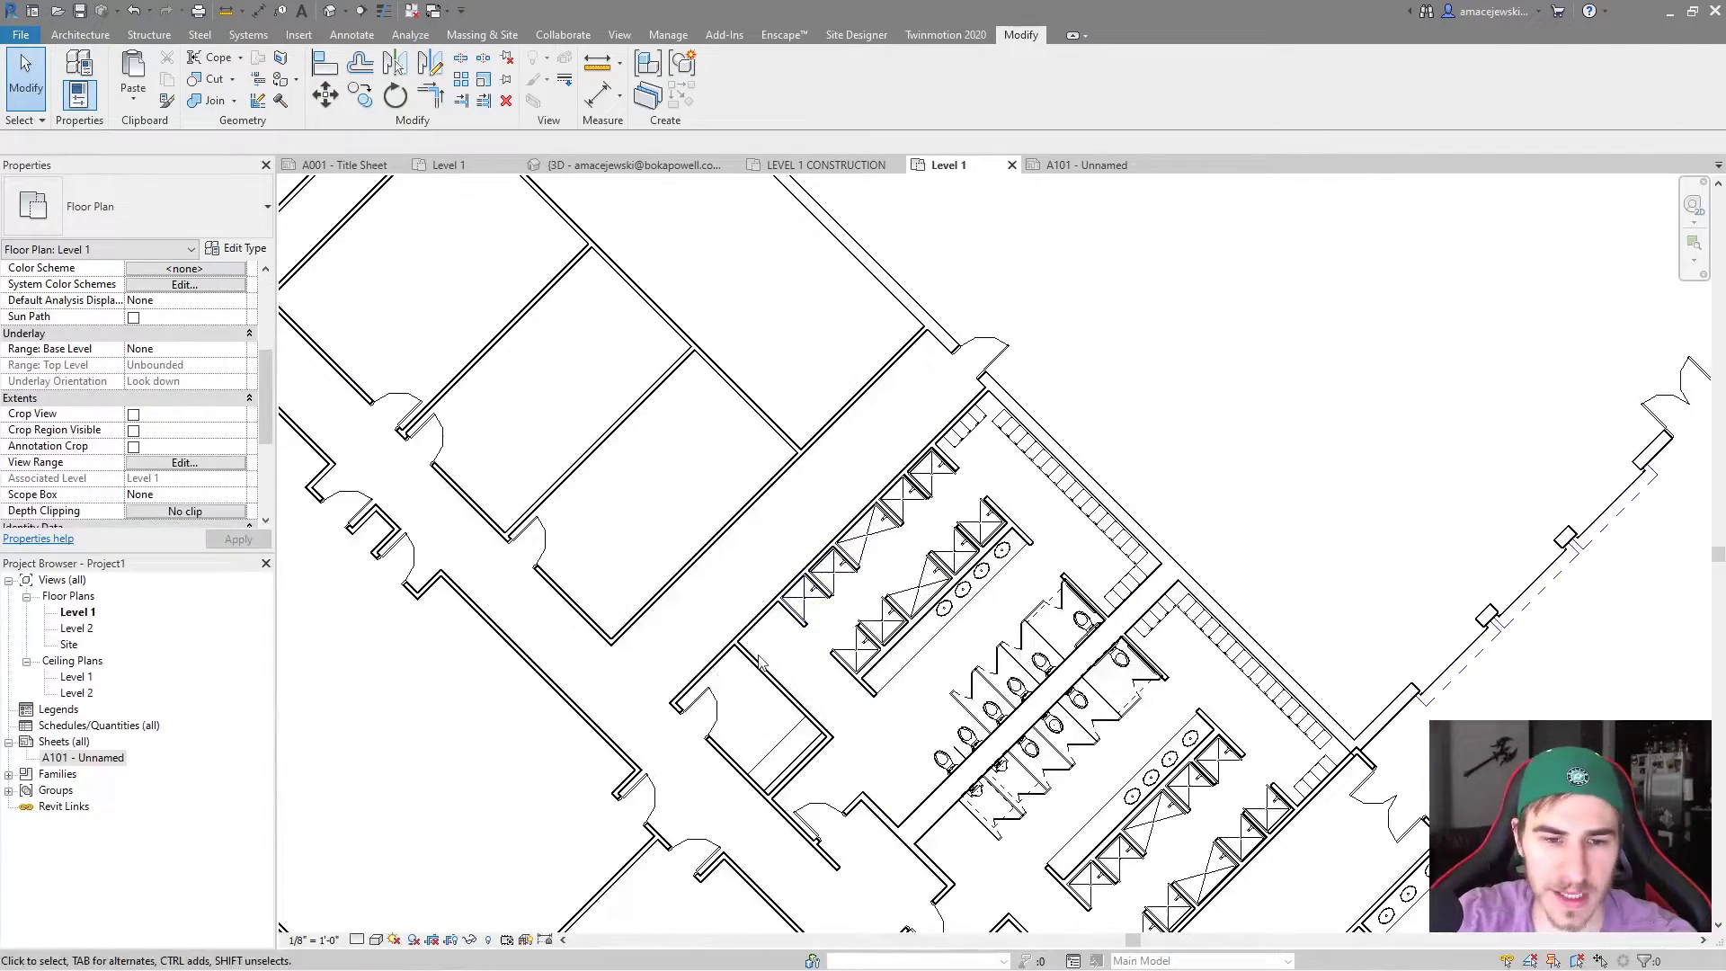
scroll(769, 568, up, 1)
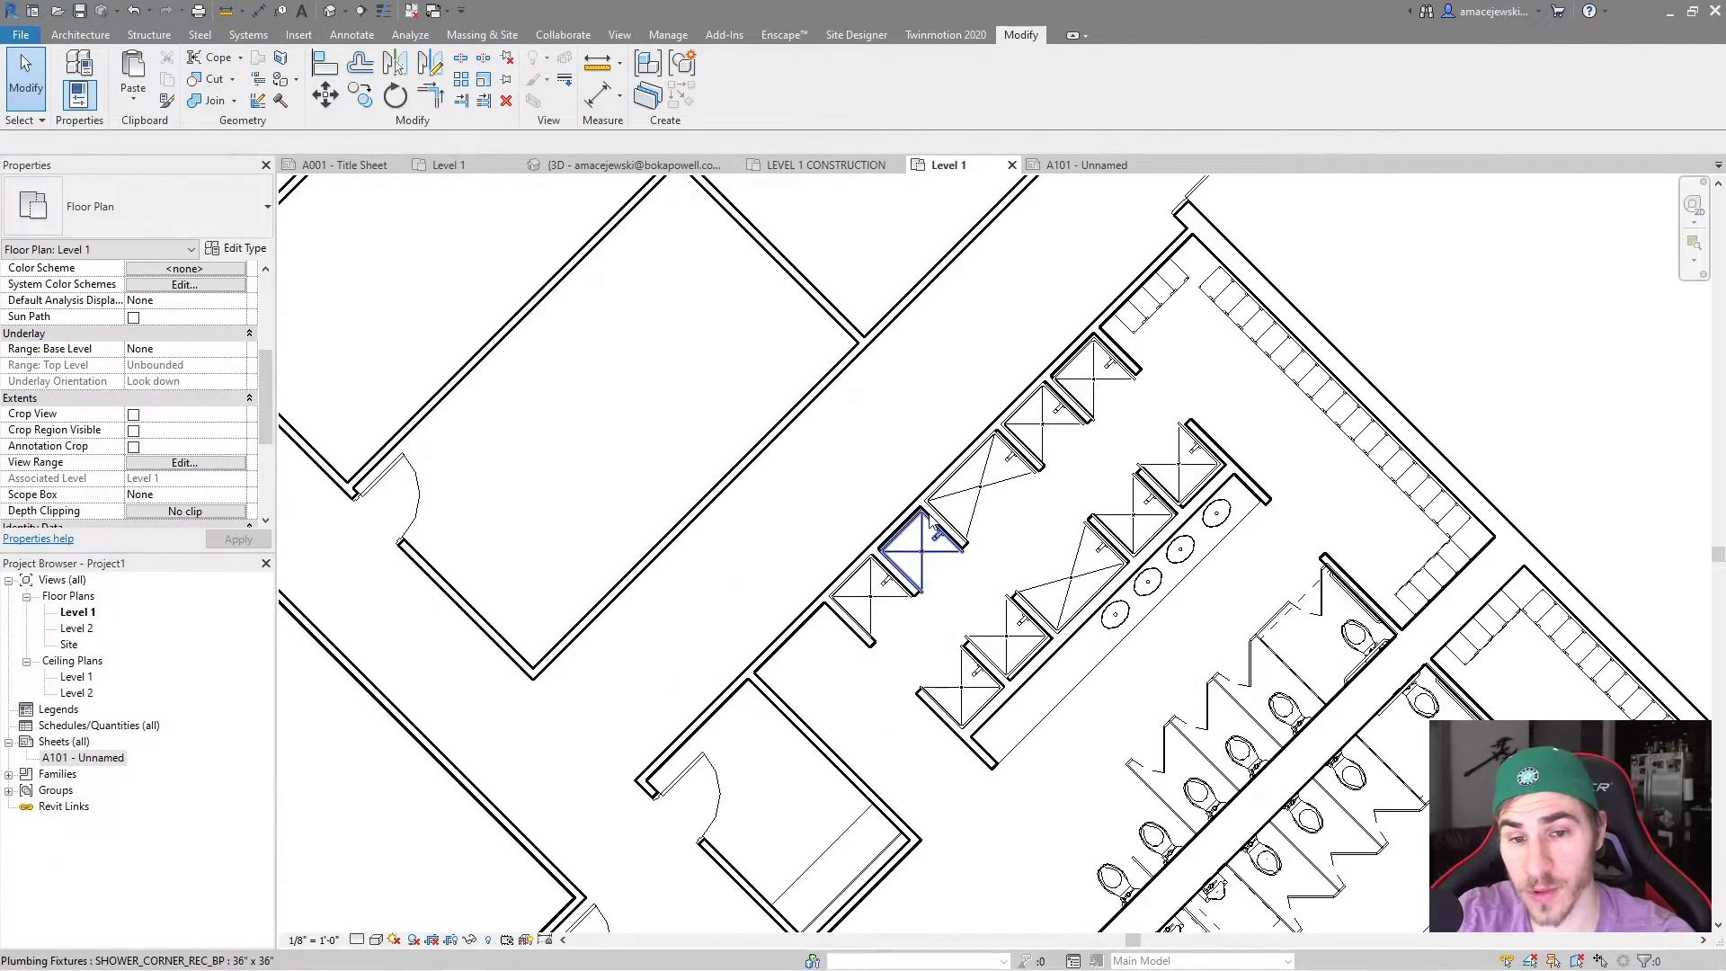
scroll(1066, 409, up, 2)
scroll(1065, 409, down, 1)
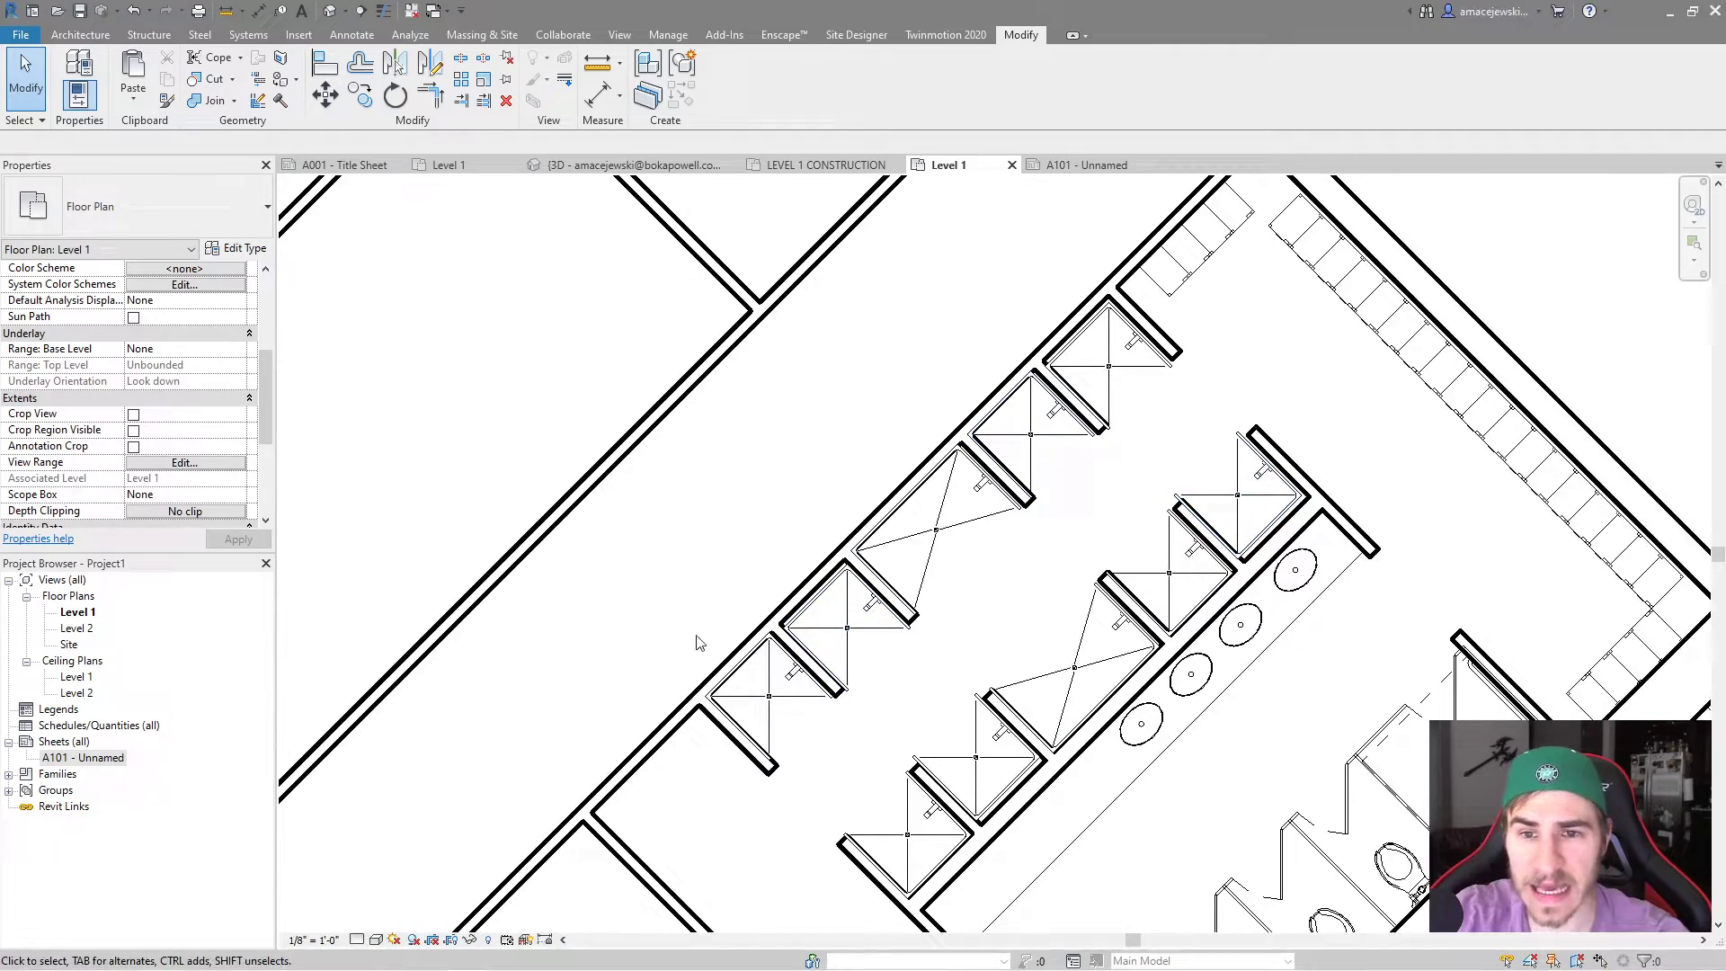
scroll(1052, 593, down, 2)
scroll(769, 572, down, 2)
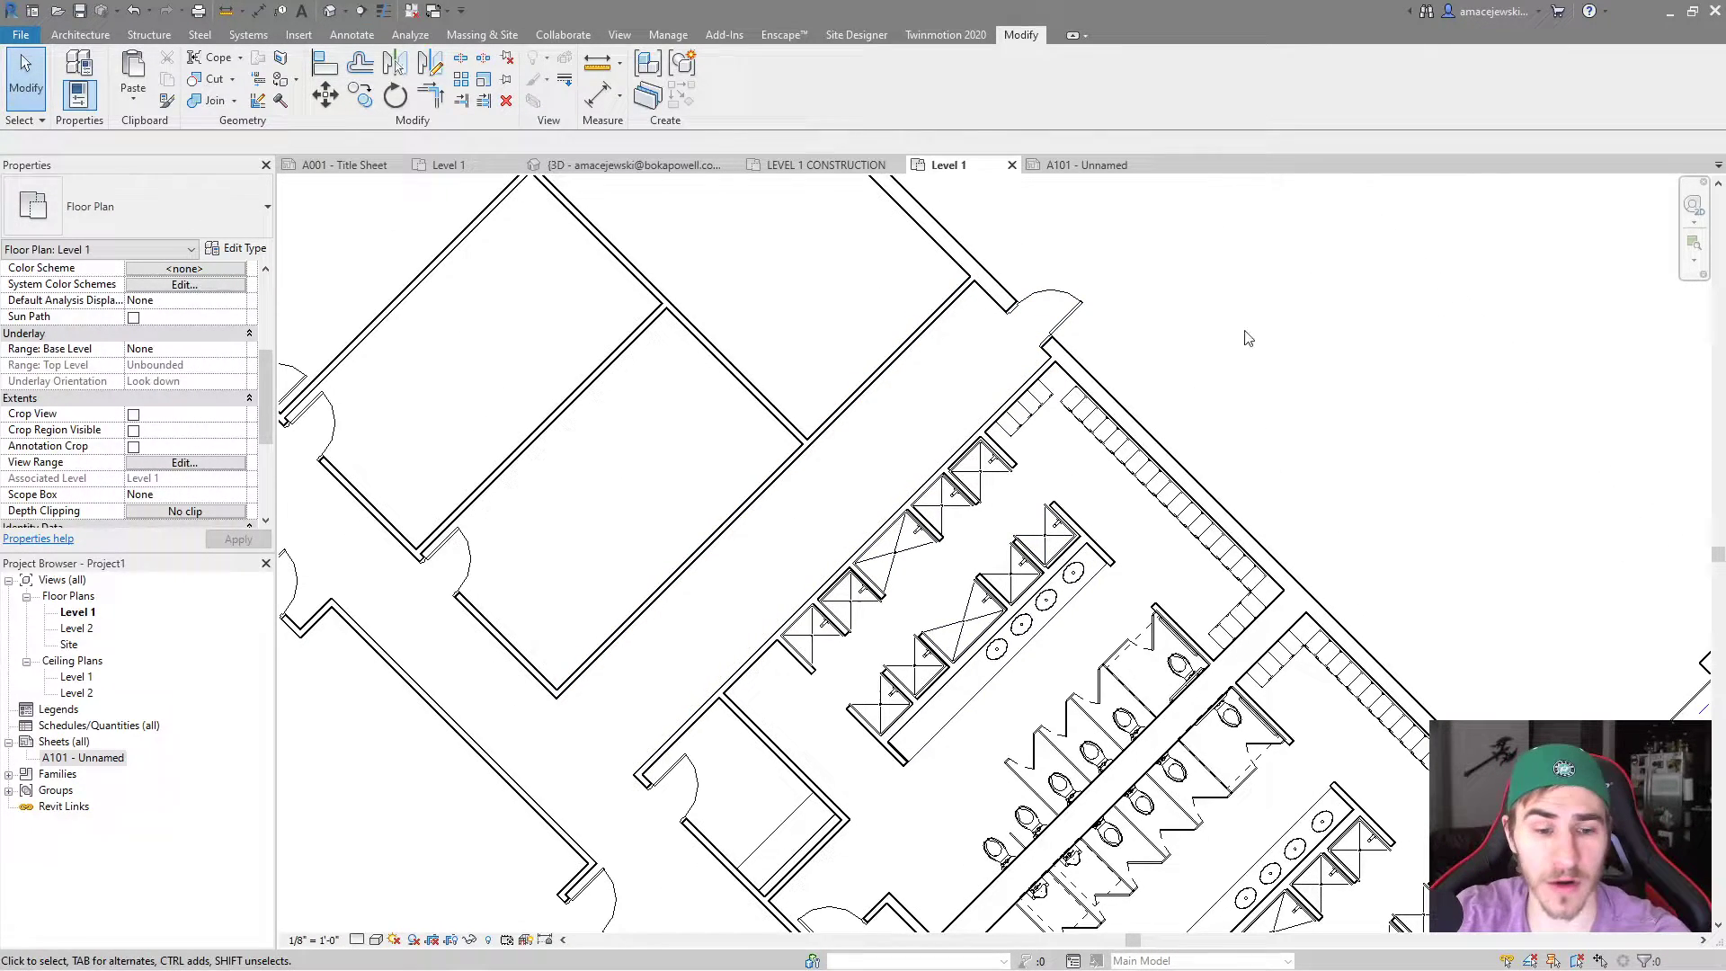
scroll(817, 531, down, 1)
scroll(536, 390, down, 1)
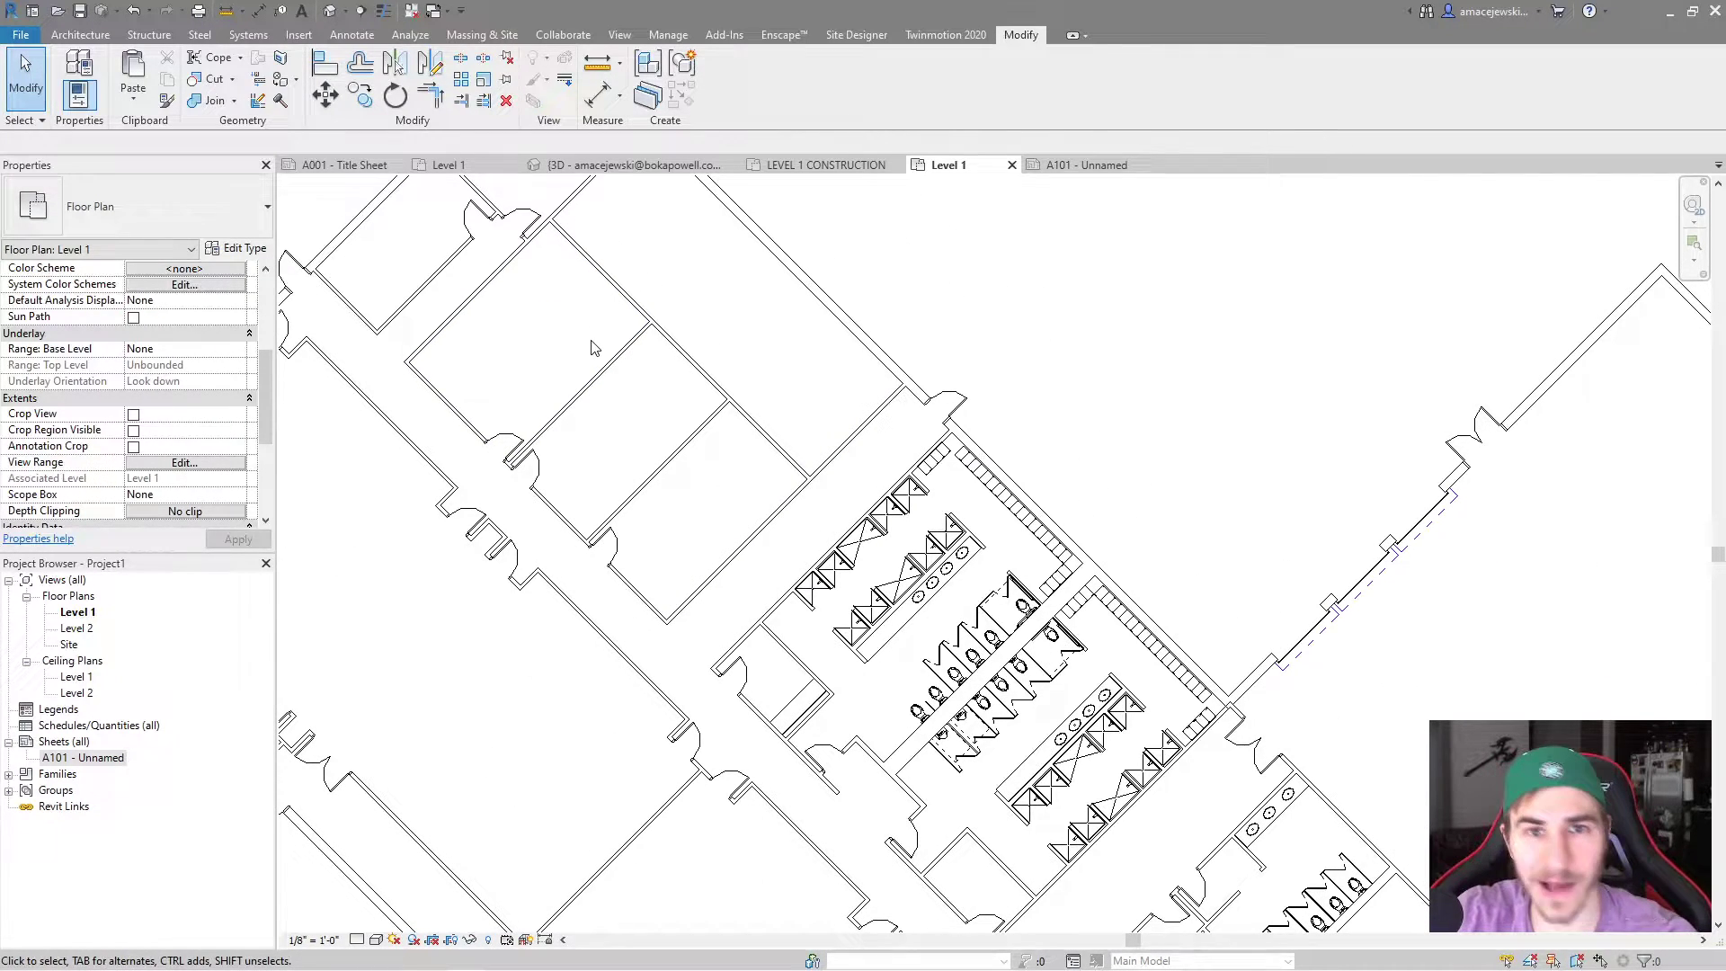
Set the Level 1 plan's detail level back to Medium and view the exterior wall near the door
click(376, 940)
click(359, 939)
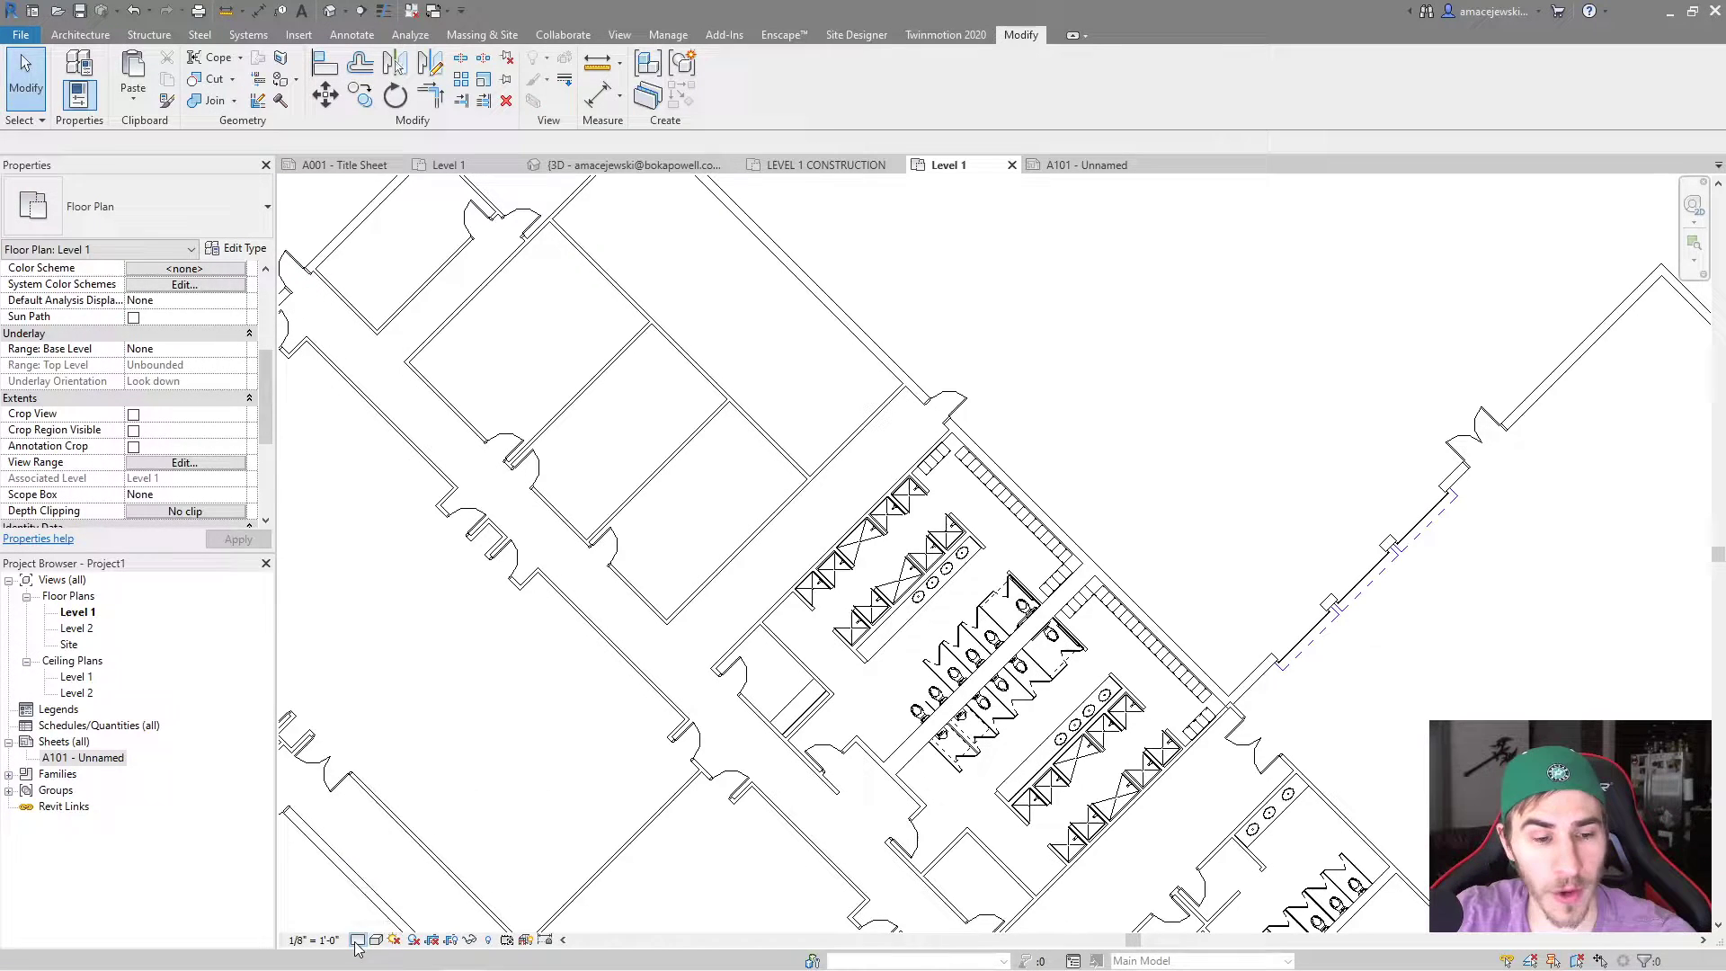
click(357, 939)
click(399, 918)
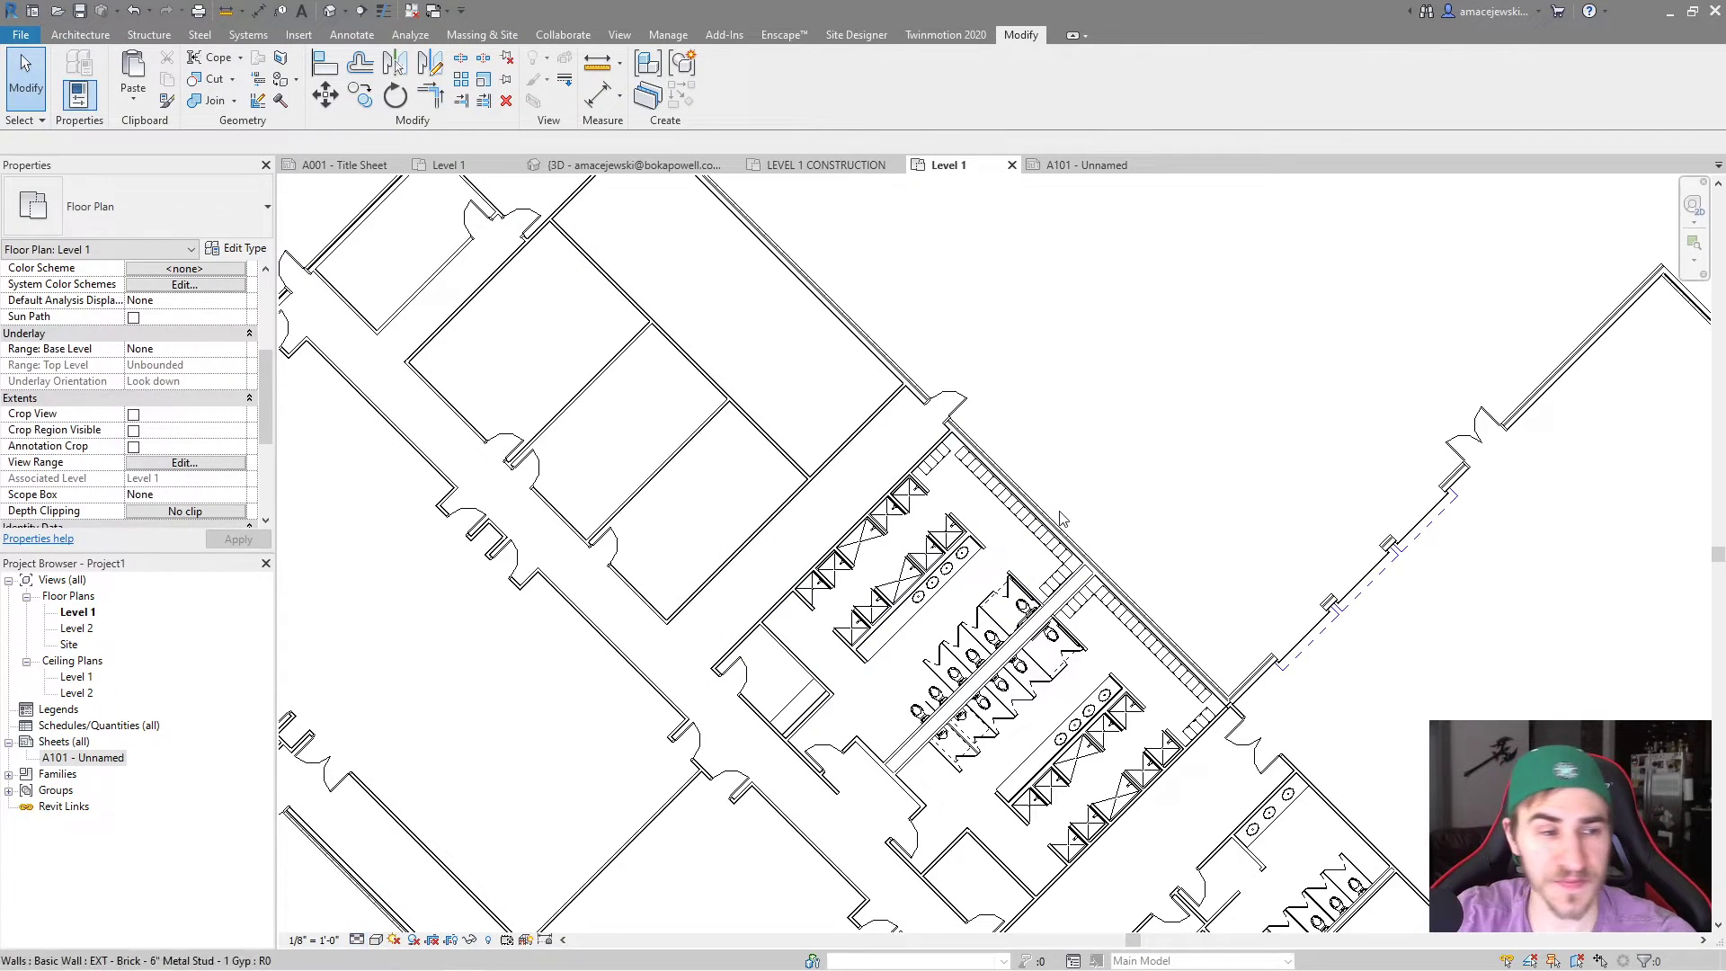
scroll(870, 321, up, 2)
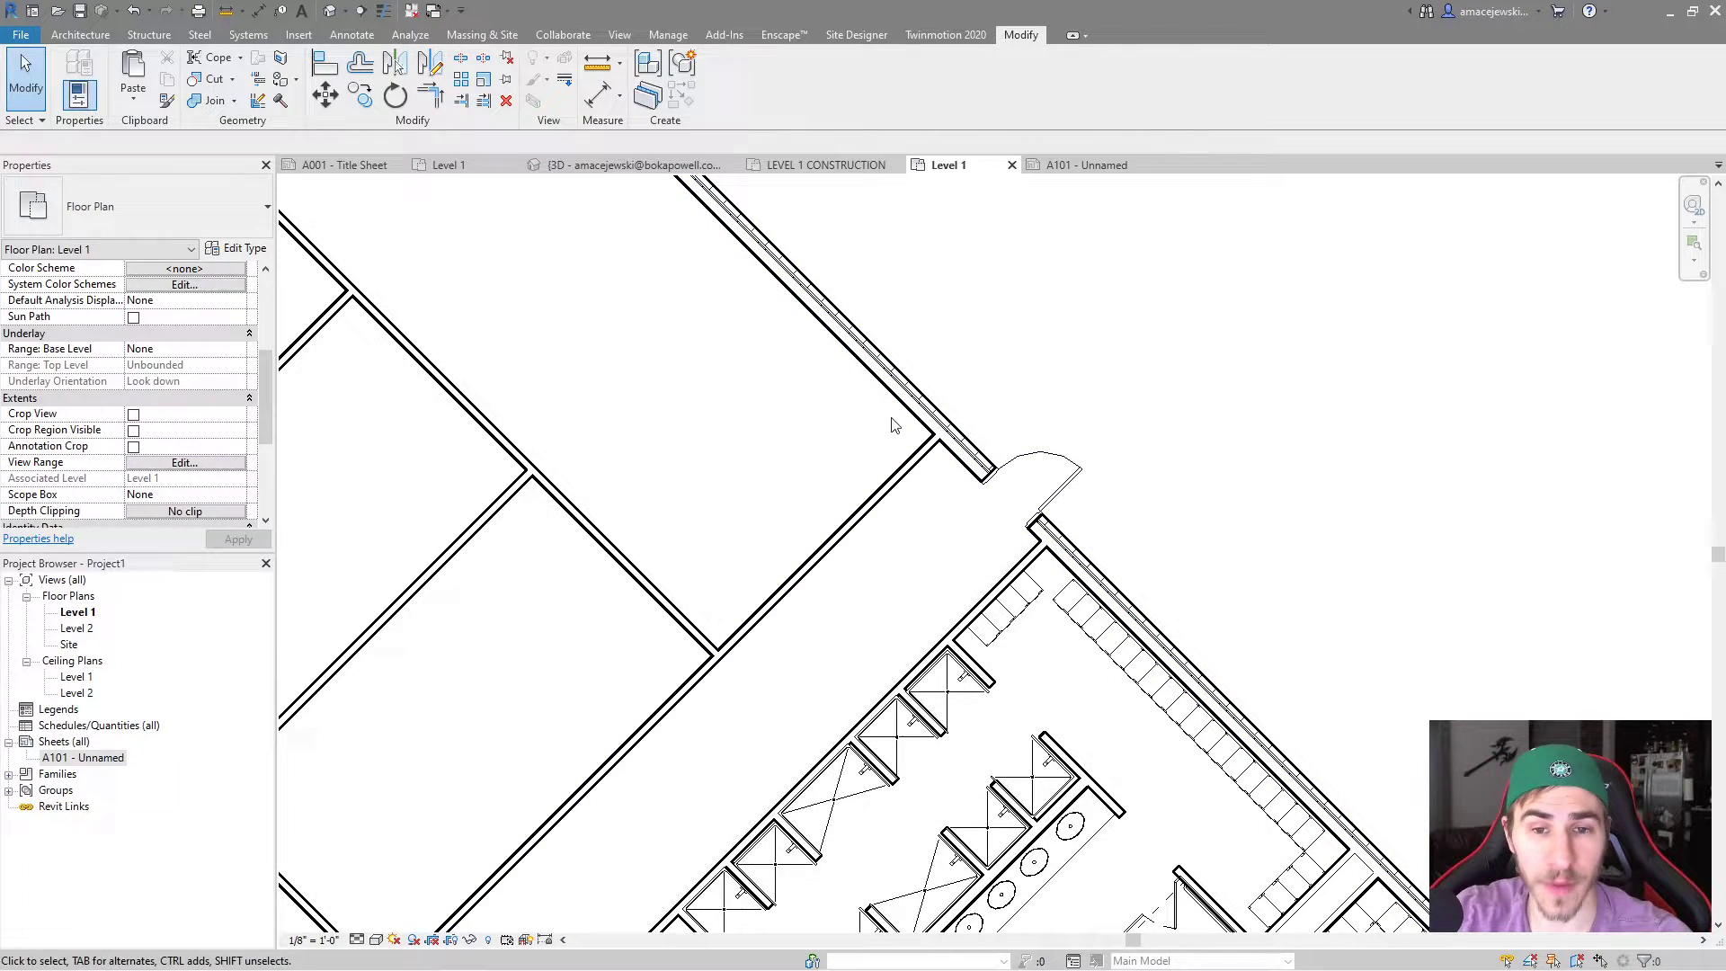
Draw a building section at 45° across the exterior wall beside the door and open the section view
scroll(893, 425, down, 1)
click(361, 10)
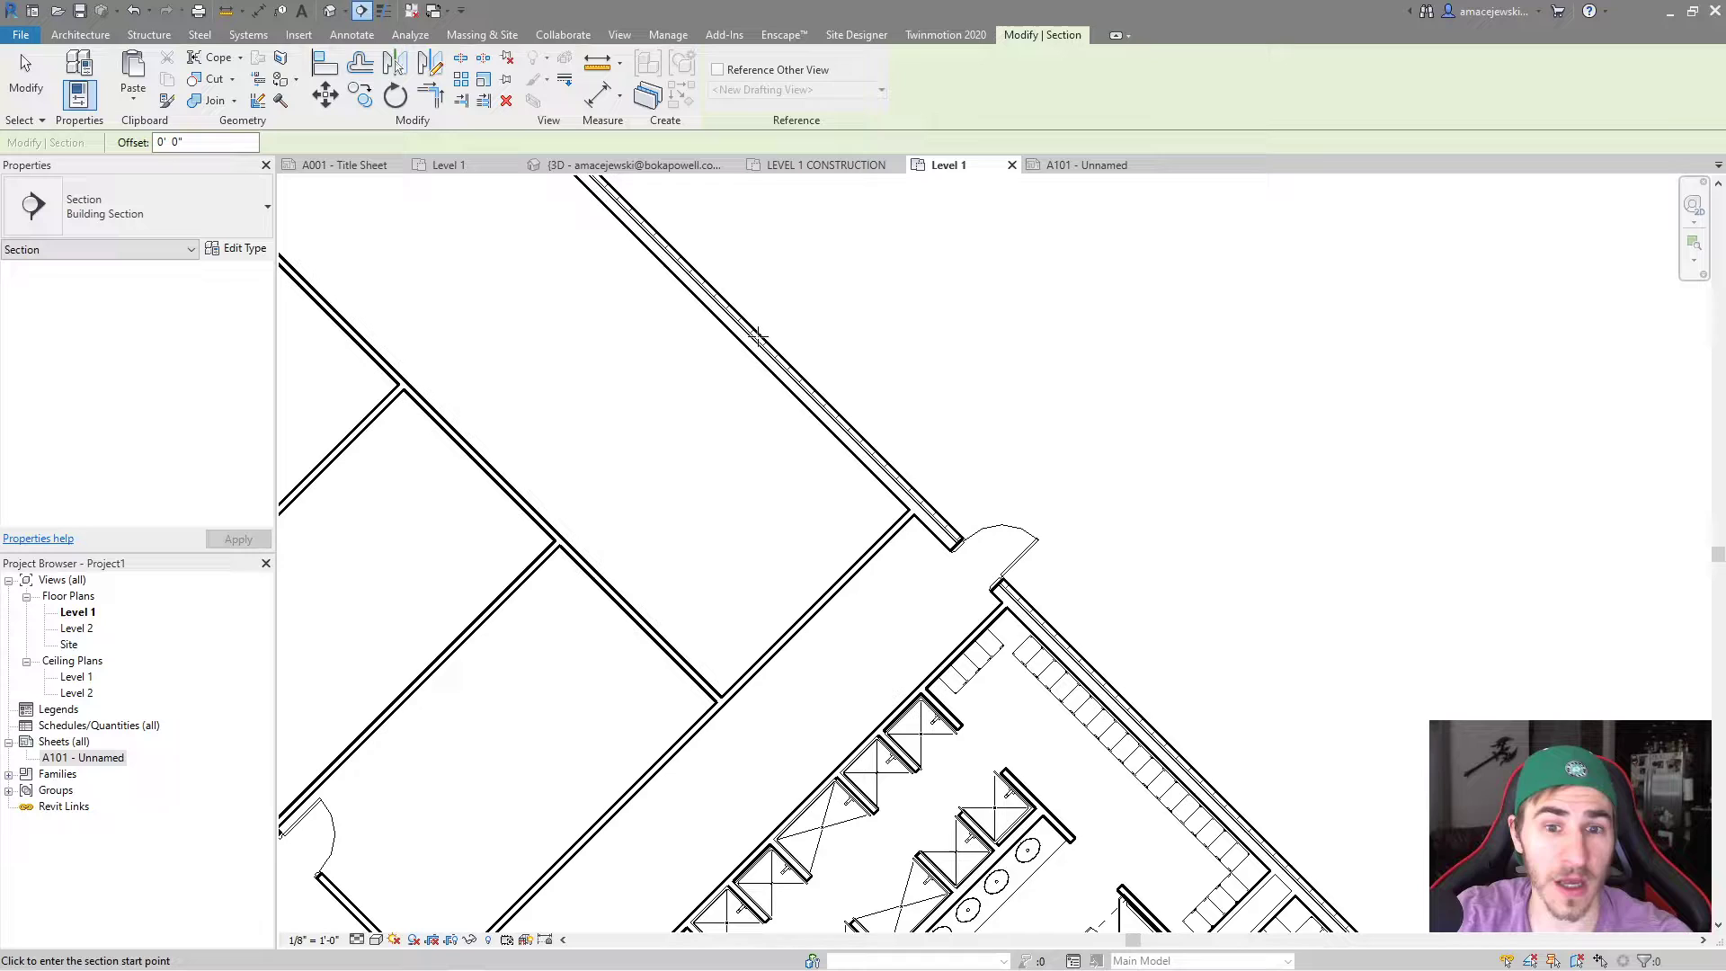
click(815, 491)
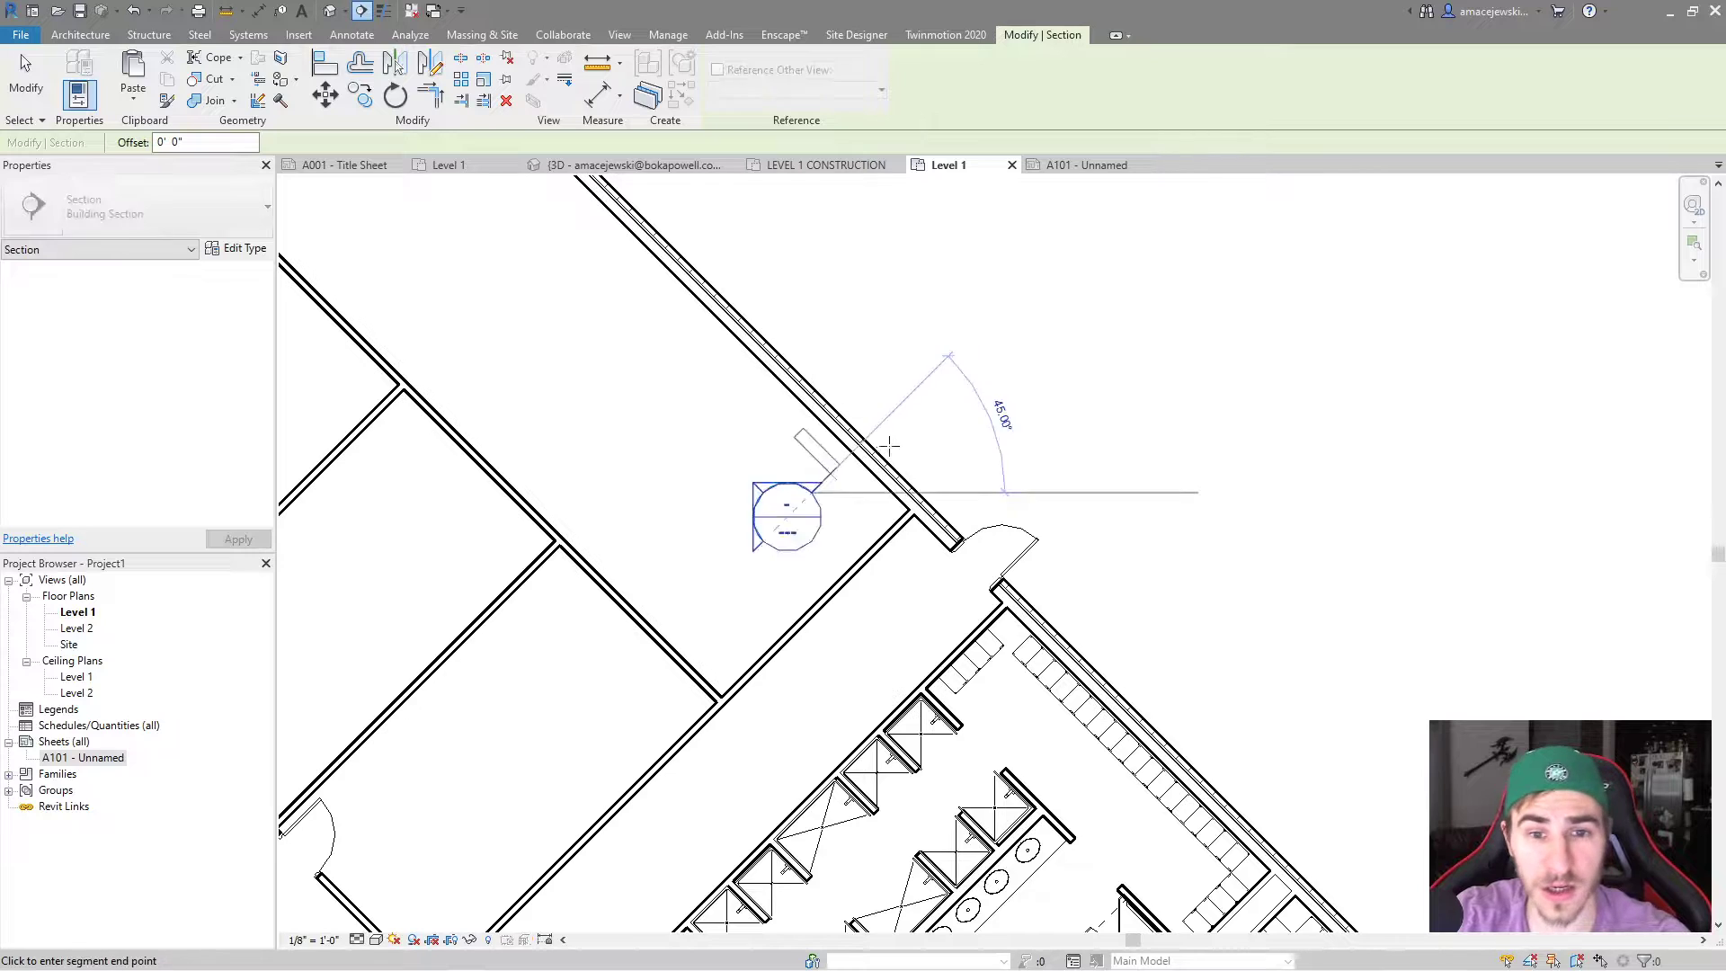
click(898, 397)
key(Escape)
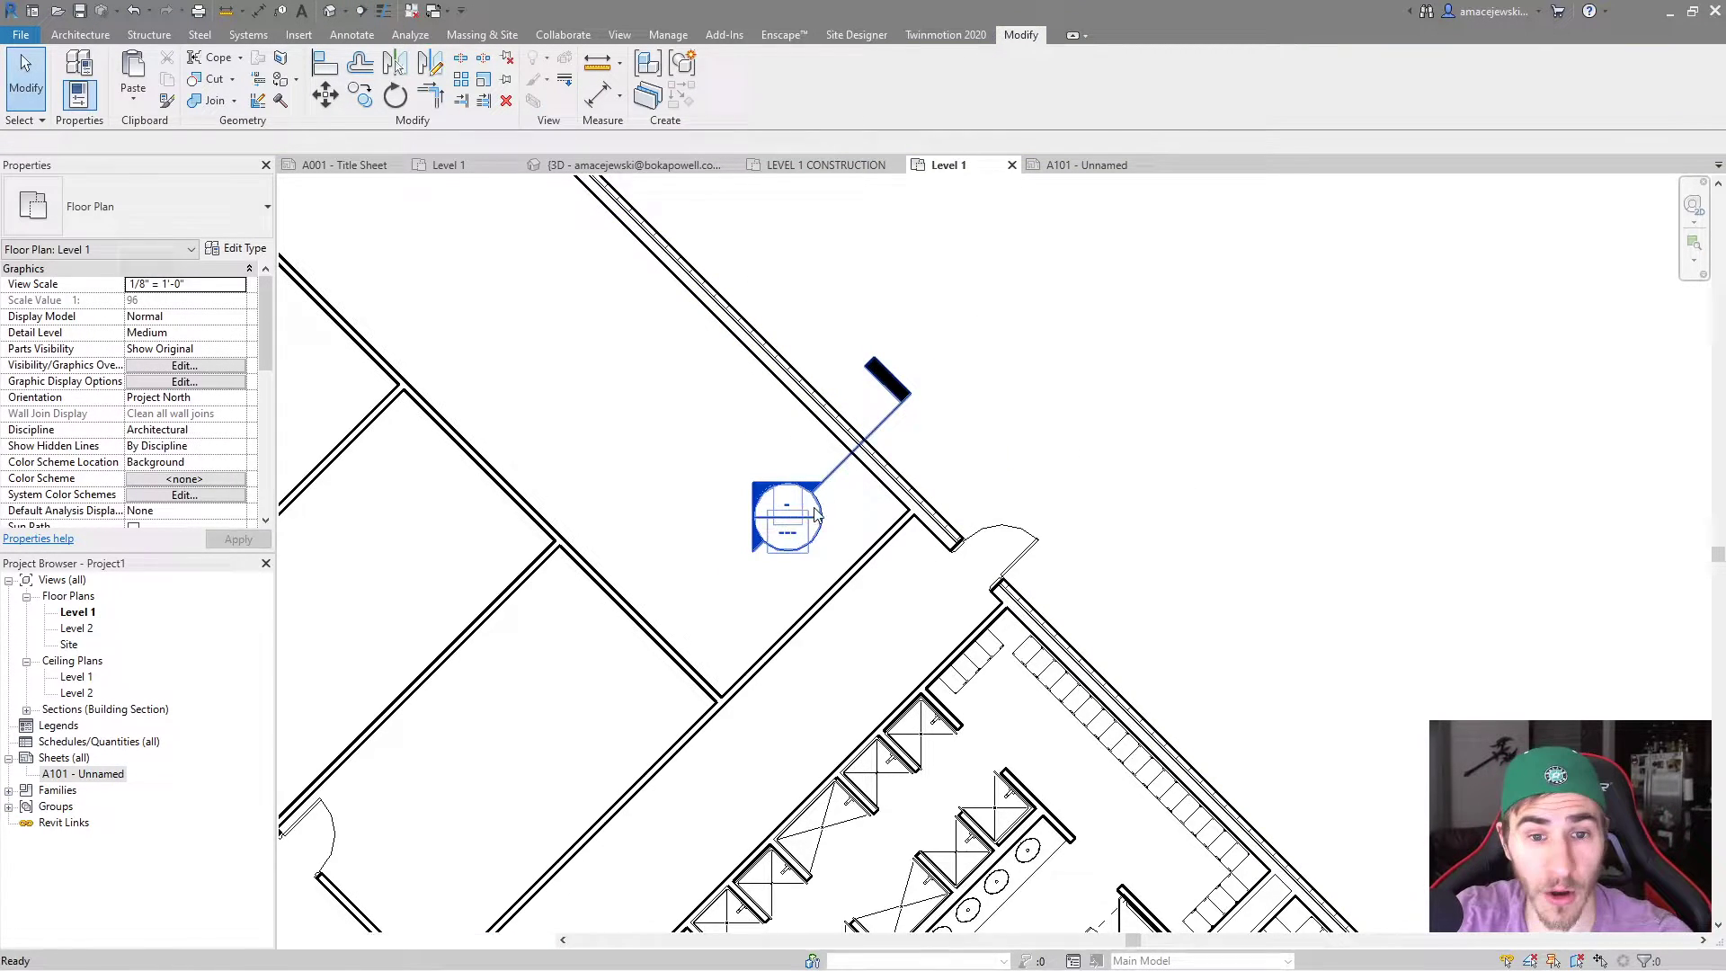
double_click(816, 513)
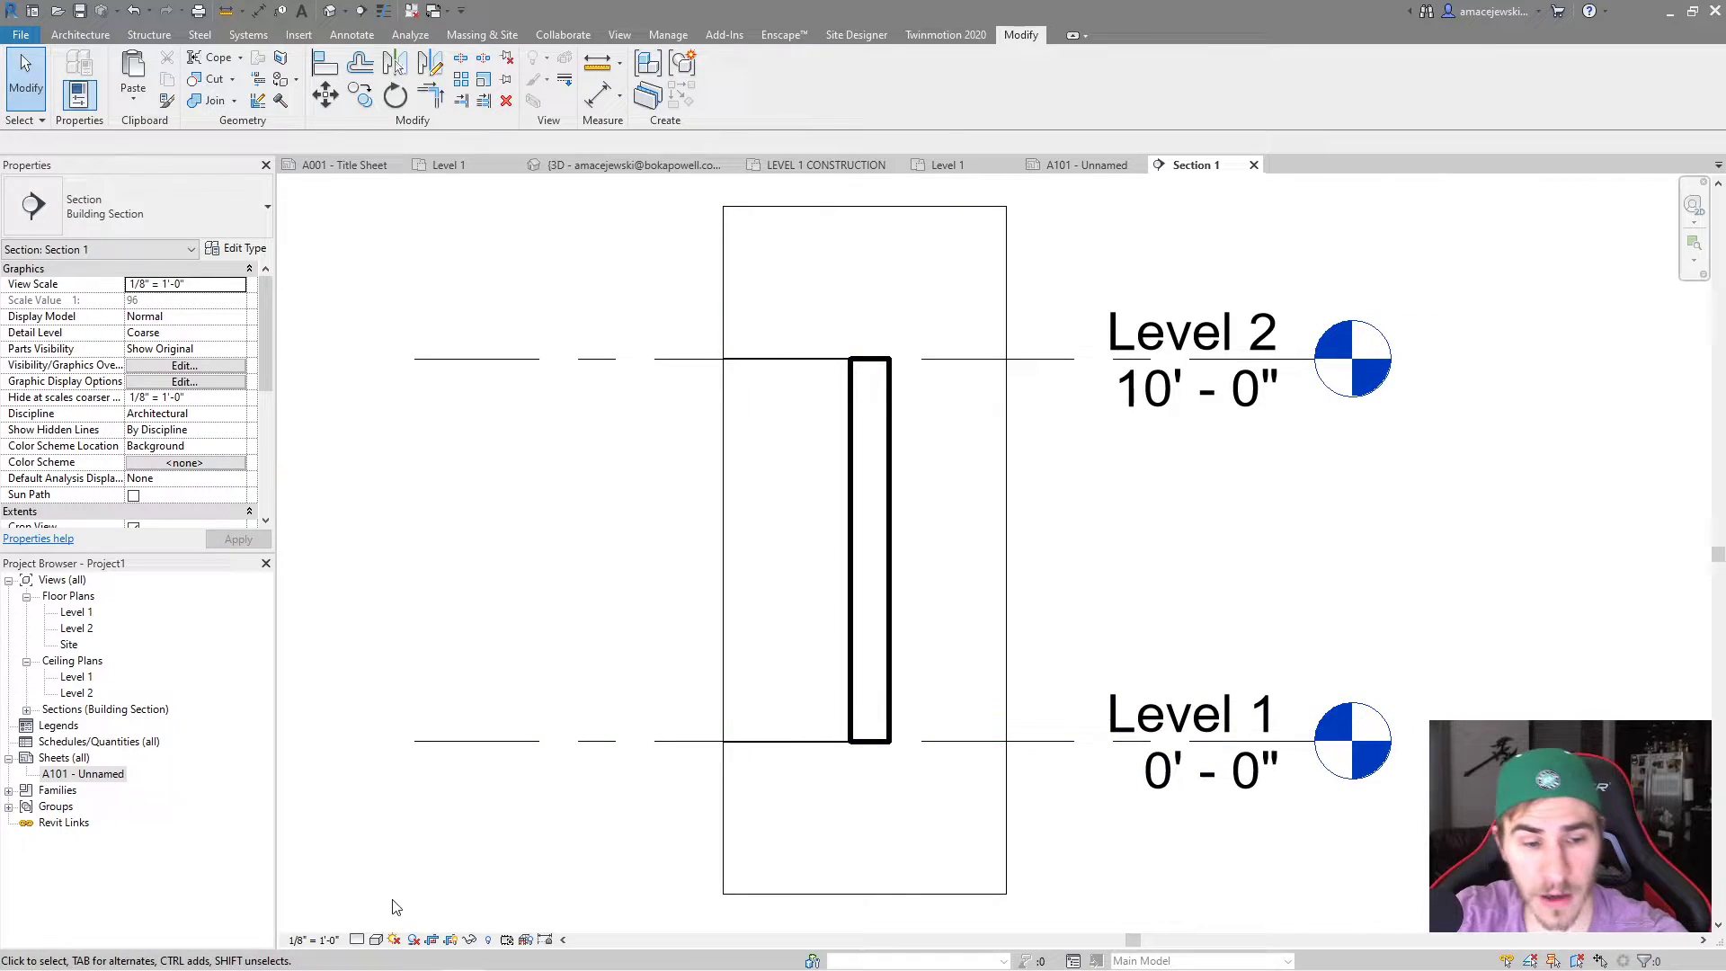
Set the section view's detail level to Medium and view the layers of the cut exterior wall
click(357, 940)
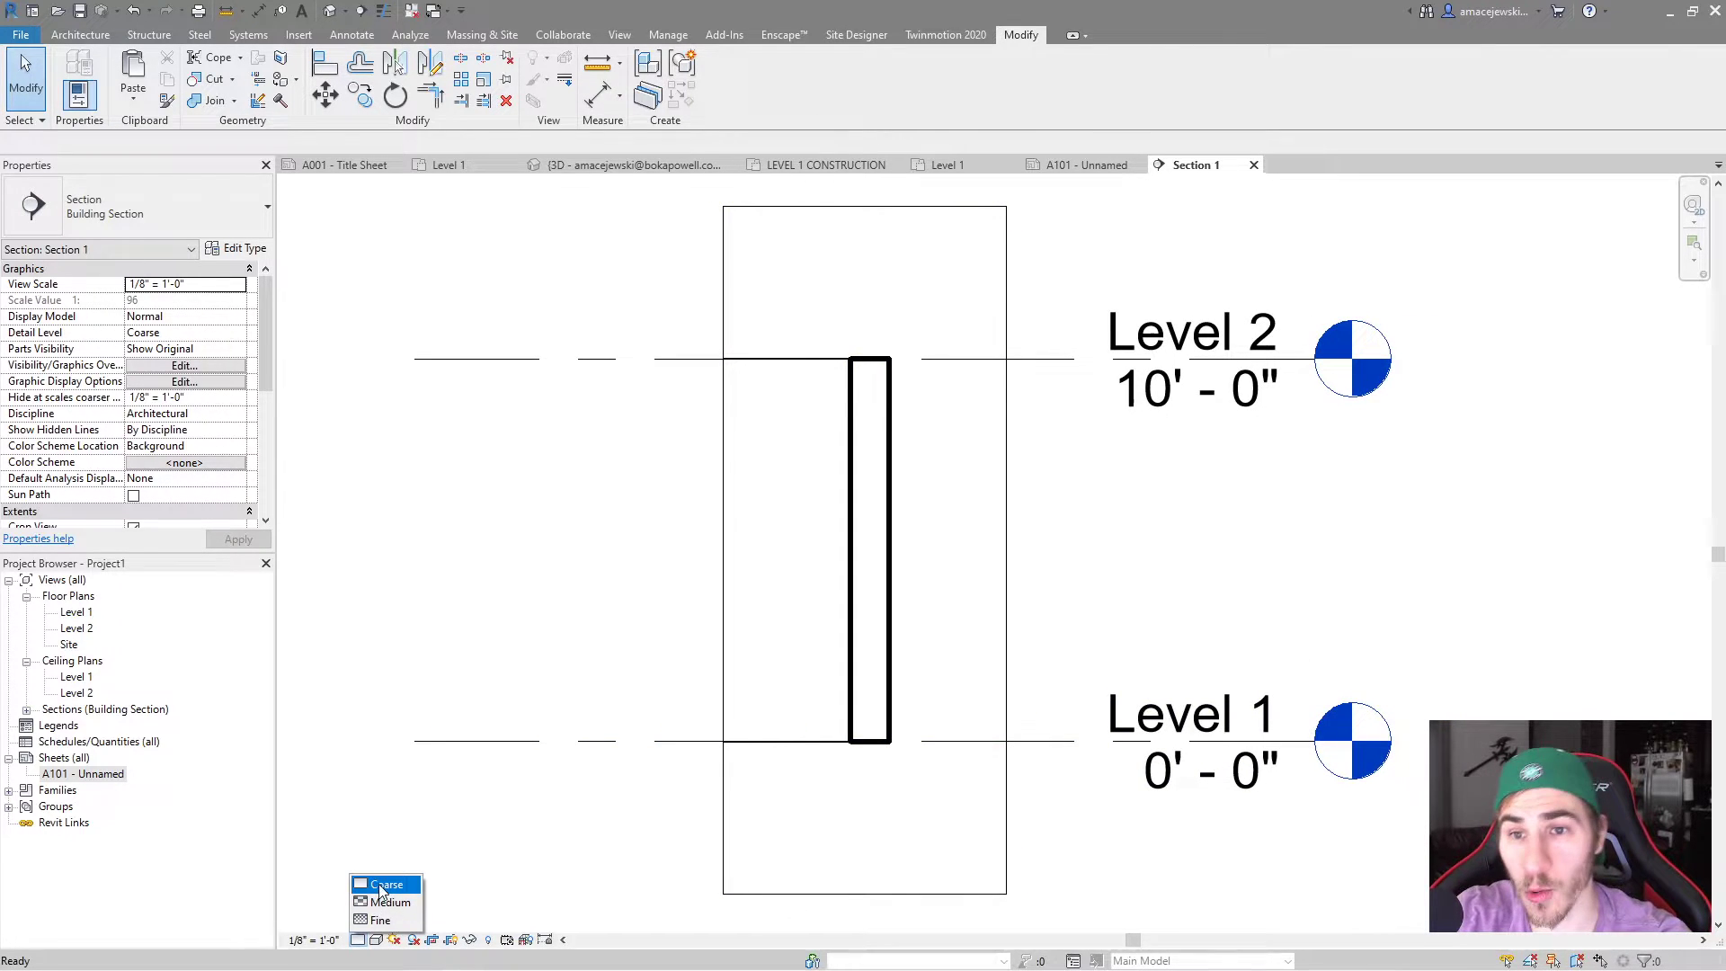
click(389, 902)
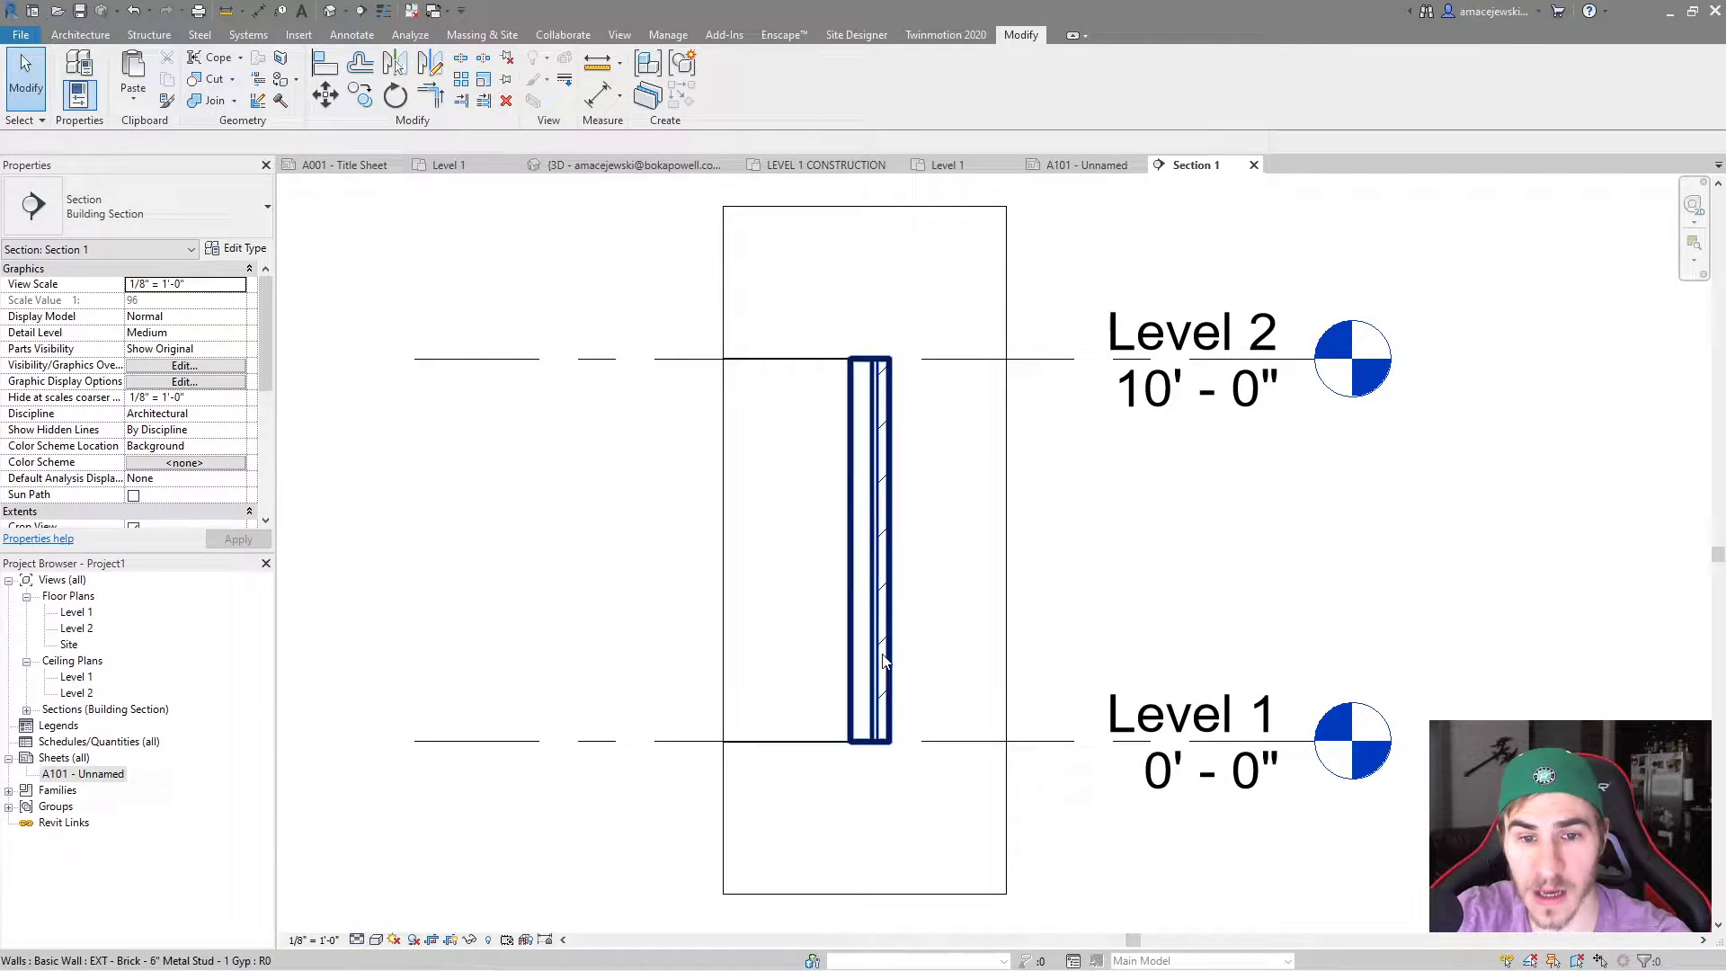
scroll(883, 661, up, 2)
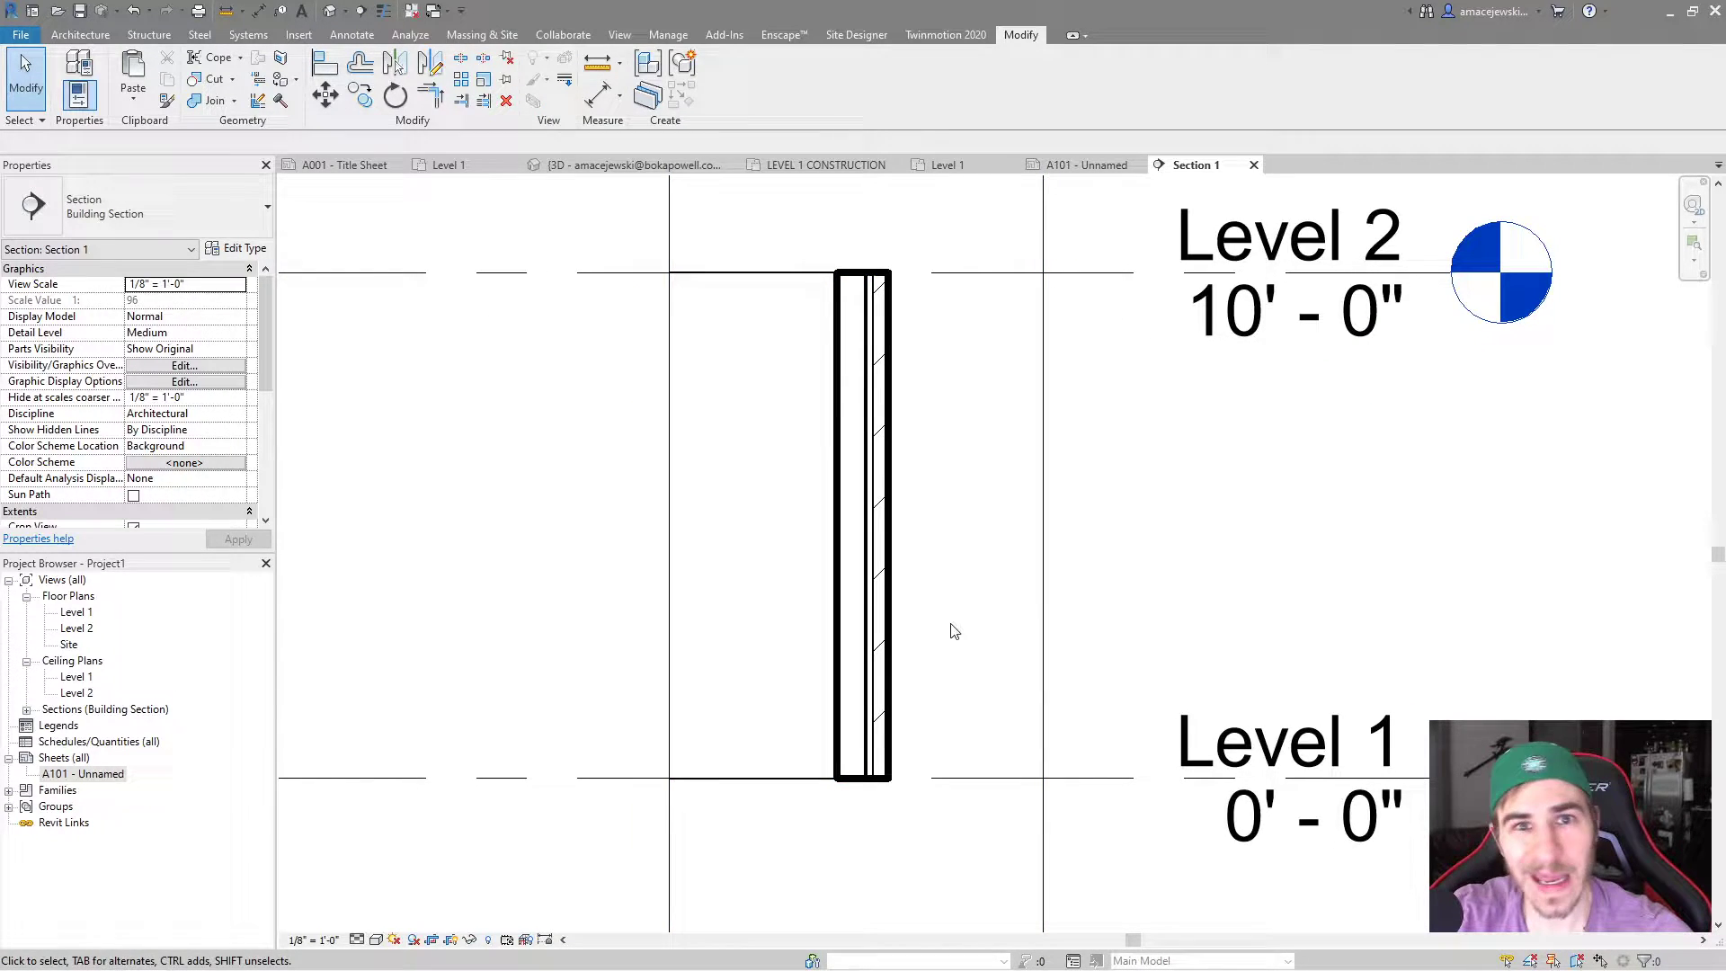
scroll(828, 455, down, 1)
scroll(827, 456, down, 1)
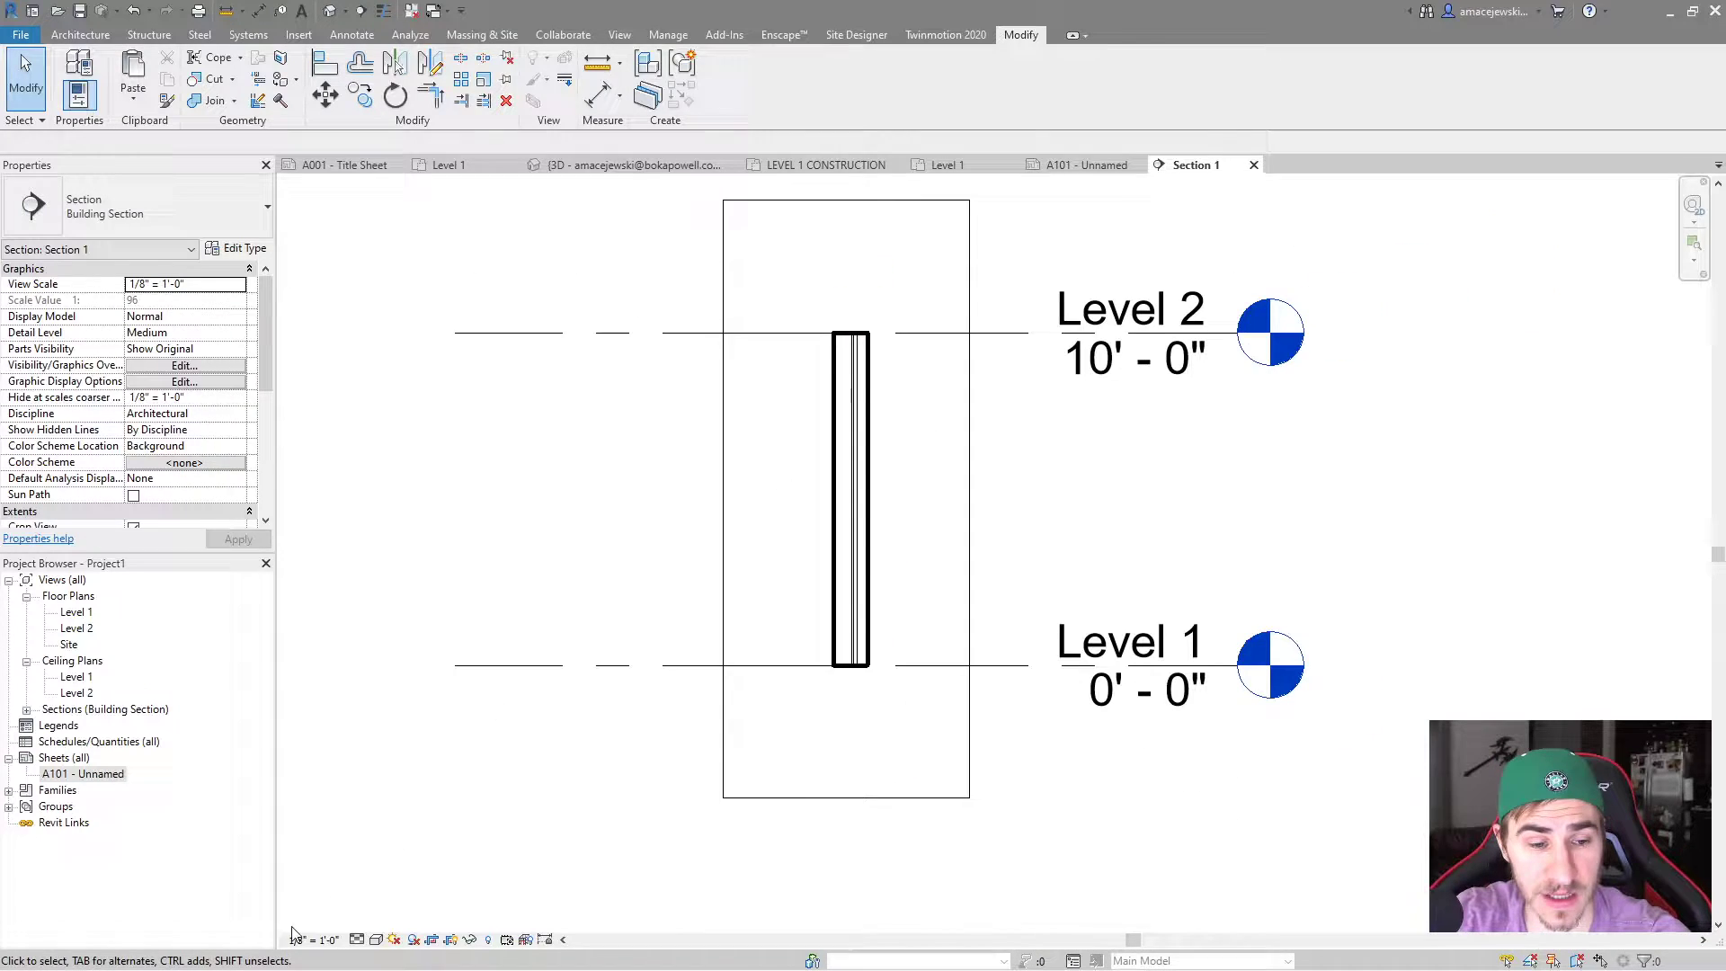
Set the section view's scale to 1 1/2" = 1'-0" and view the wall layers near Level 1
click(313, 940)
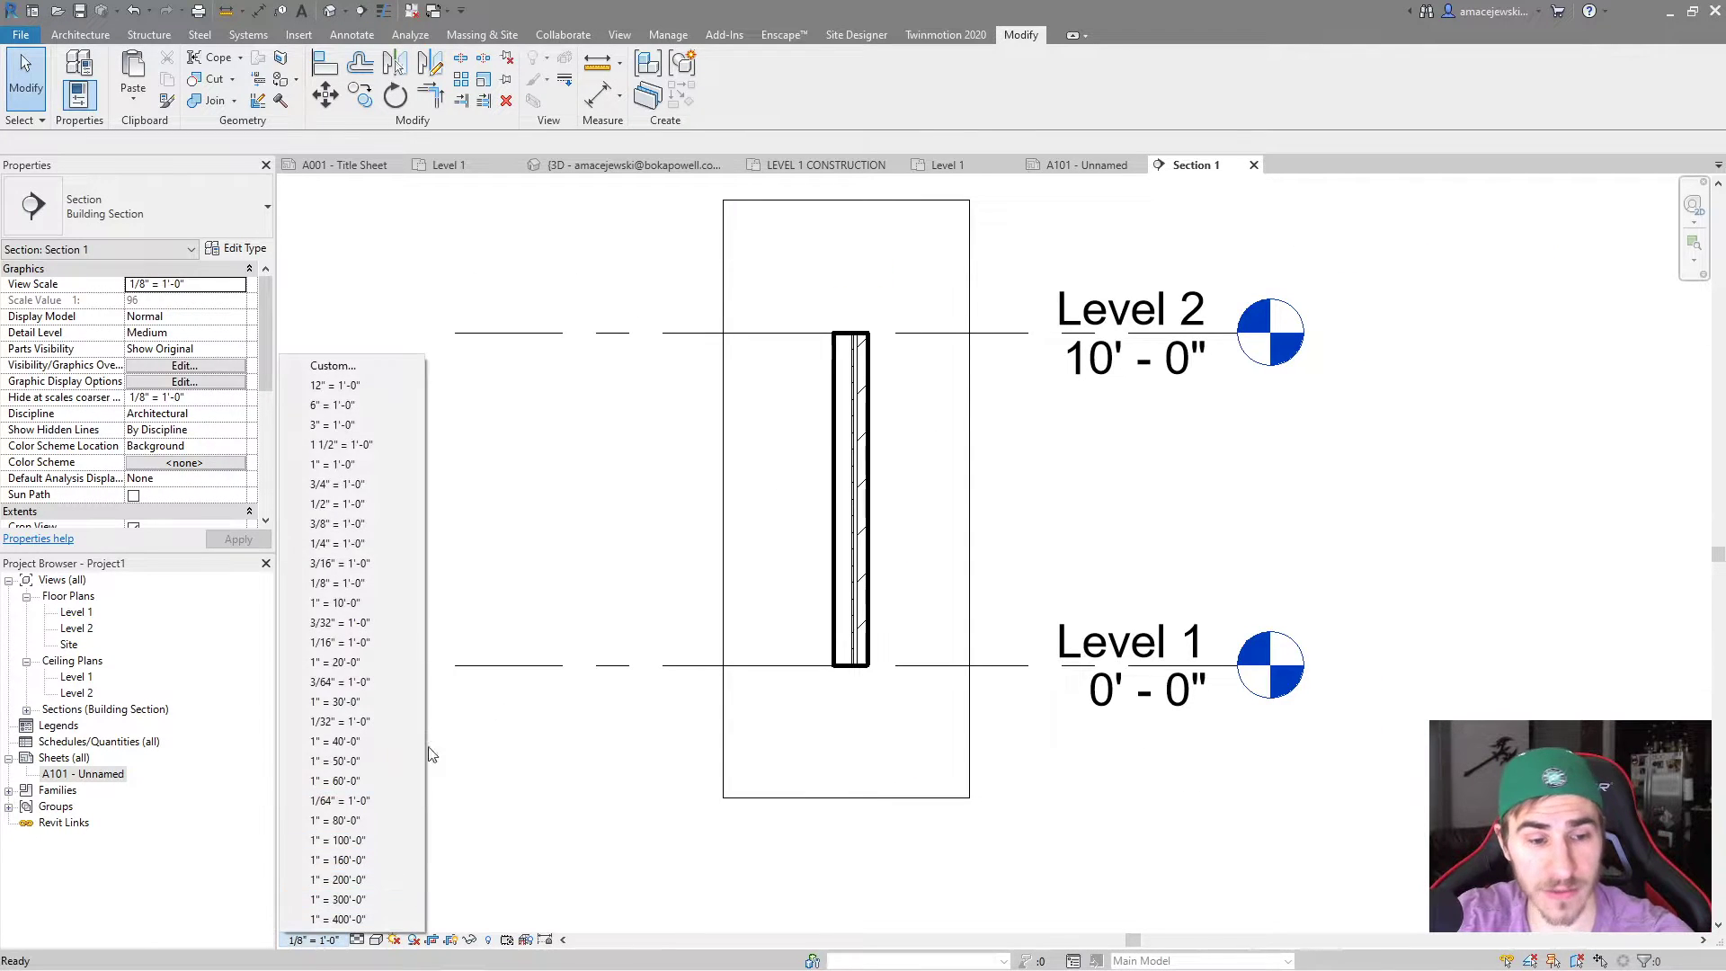
click(376, 444)
scroll(835, 630, up, 4)
scroll(944, 665, up, 3)
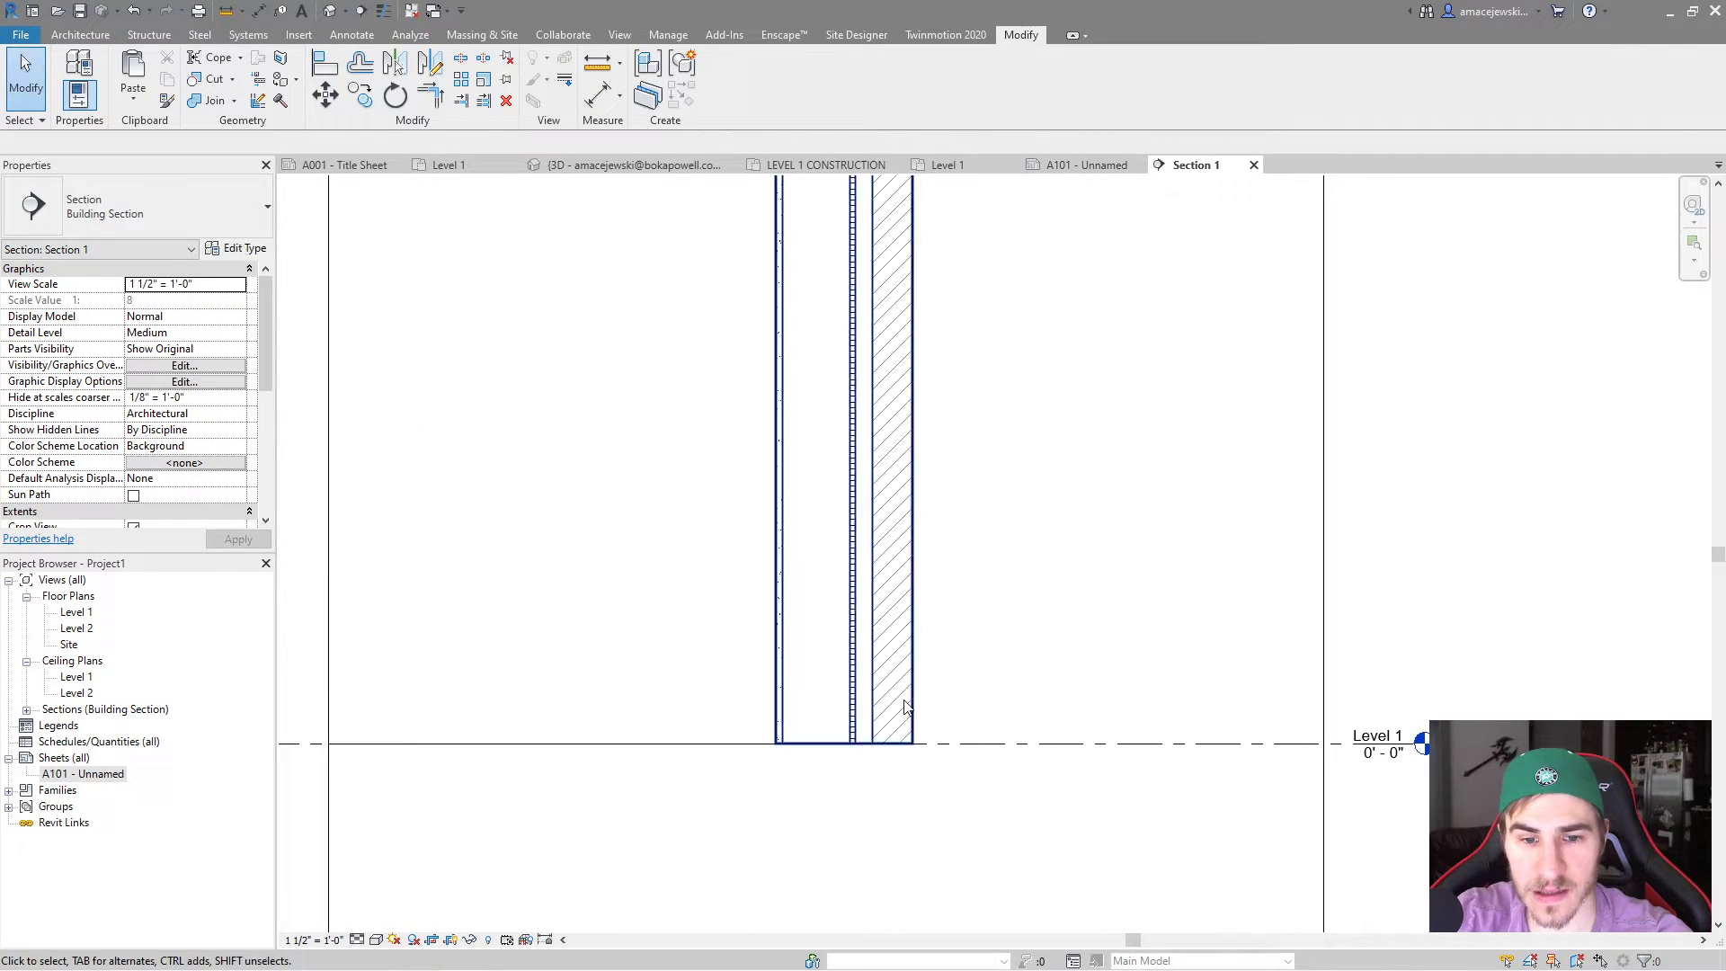
Compare the section view's Coarse and Fine detail levels, and return it to Medium
click(376, 940)
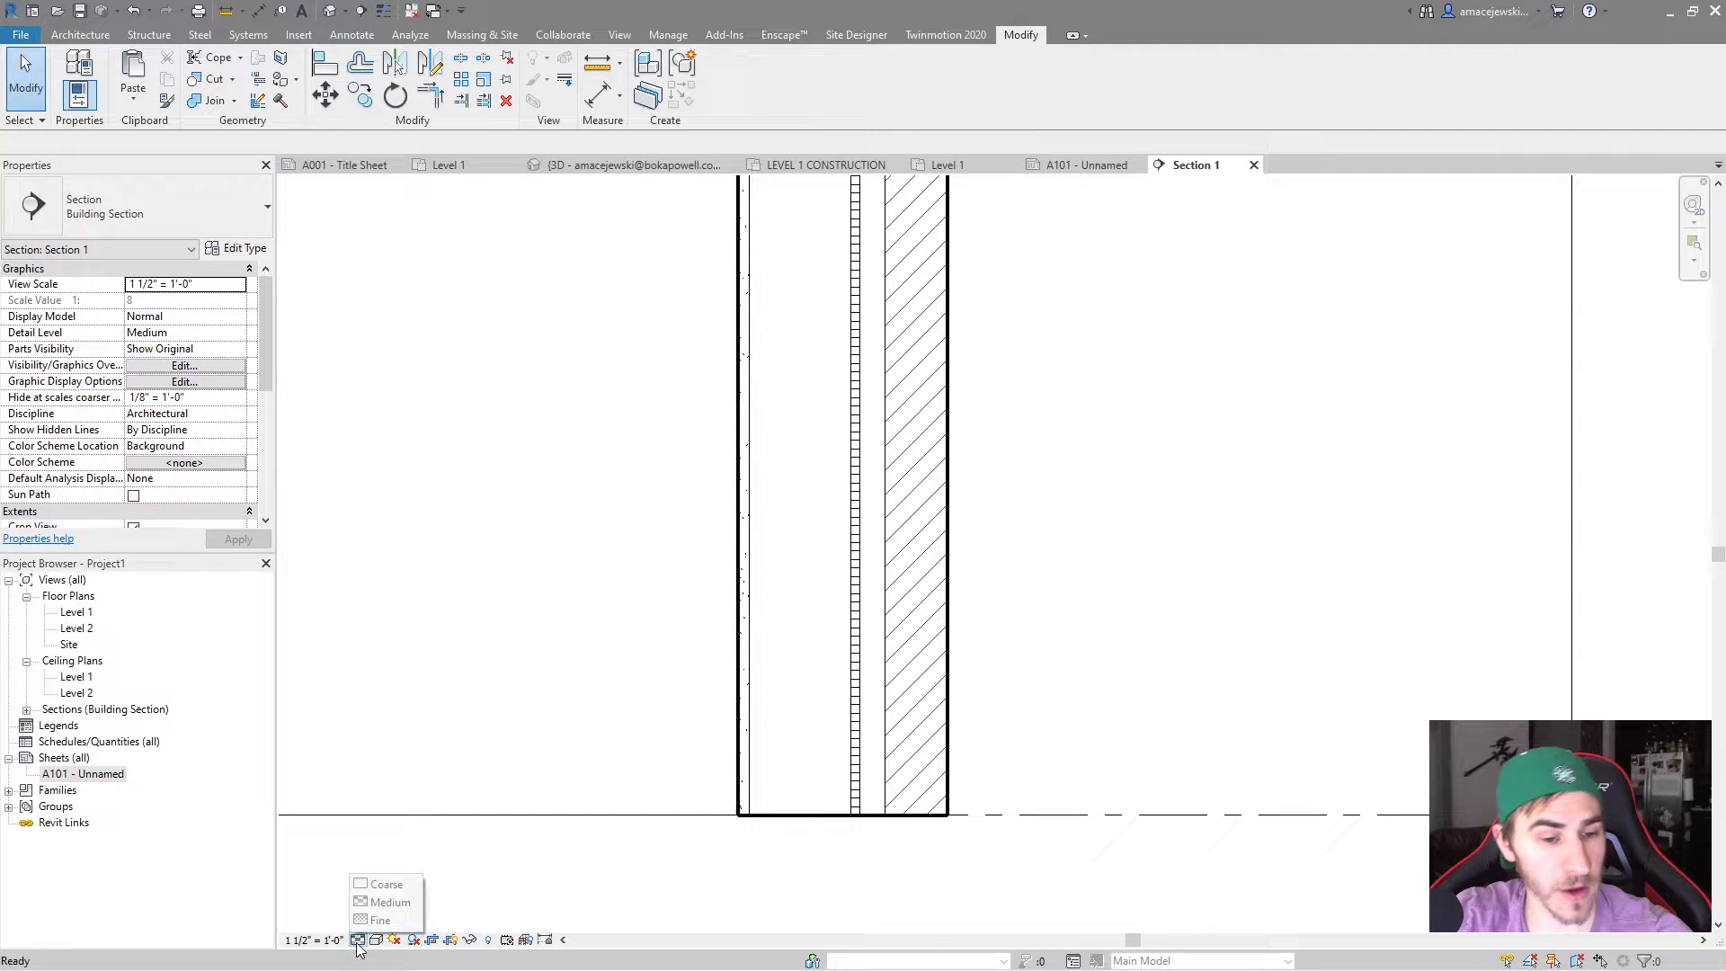
click(385, 885)
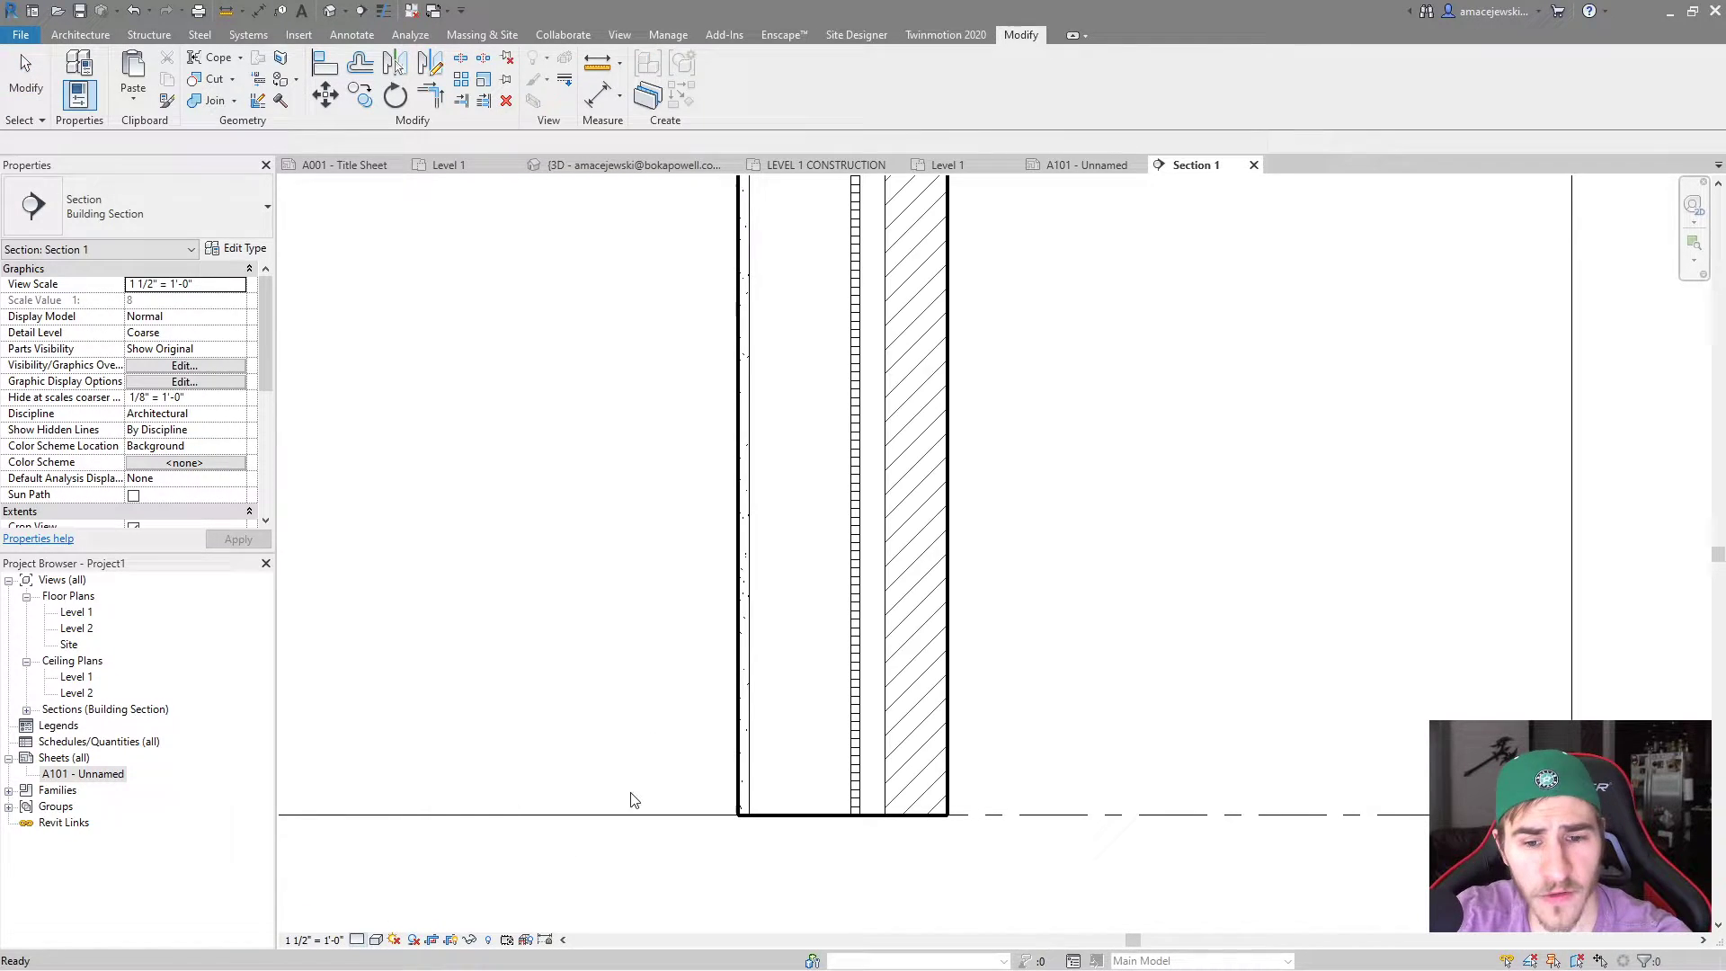
click(357, 940)
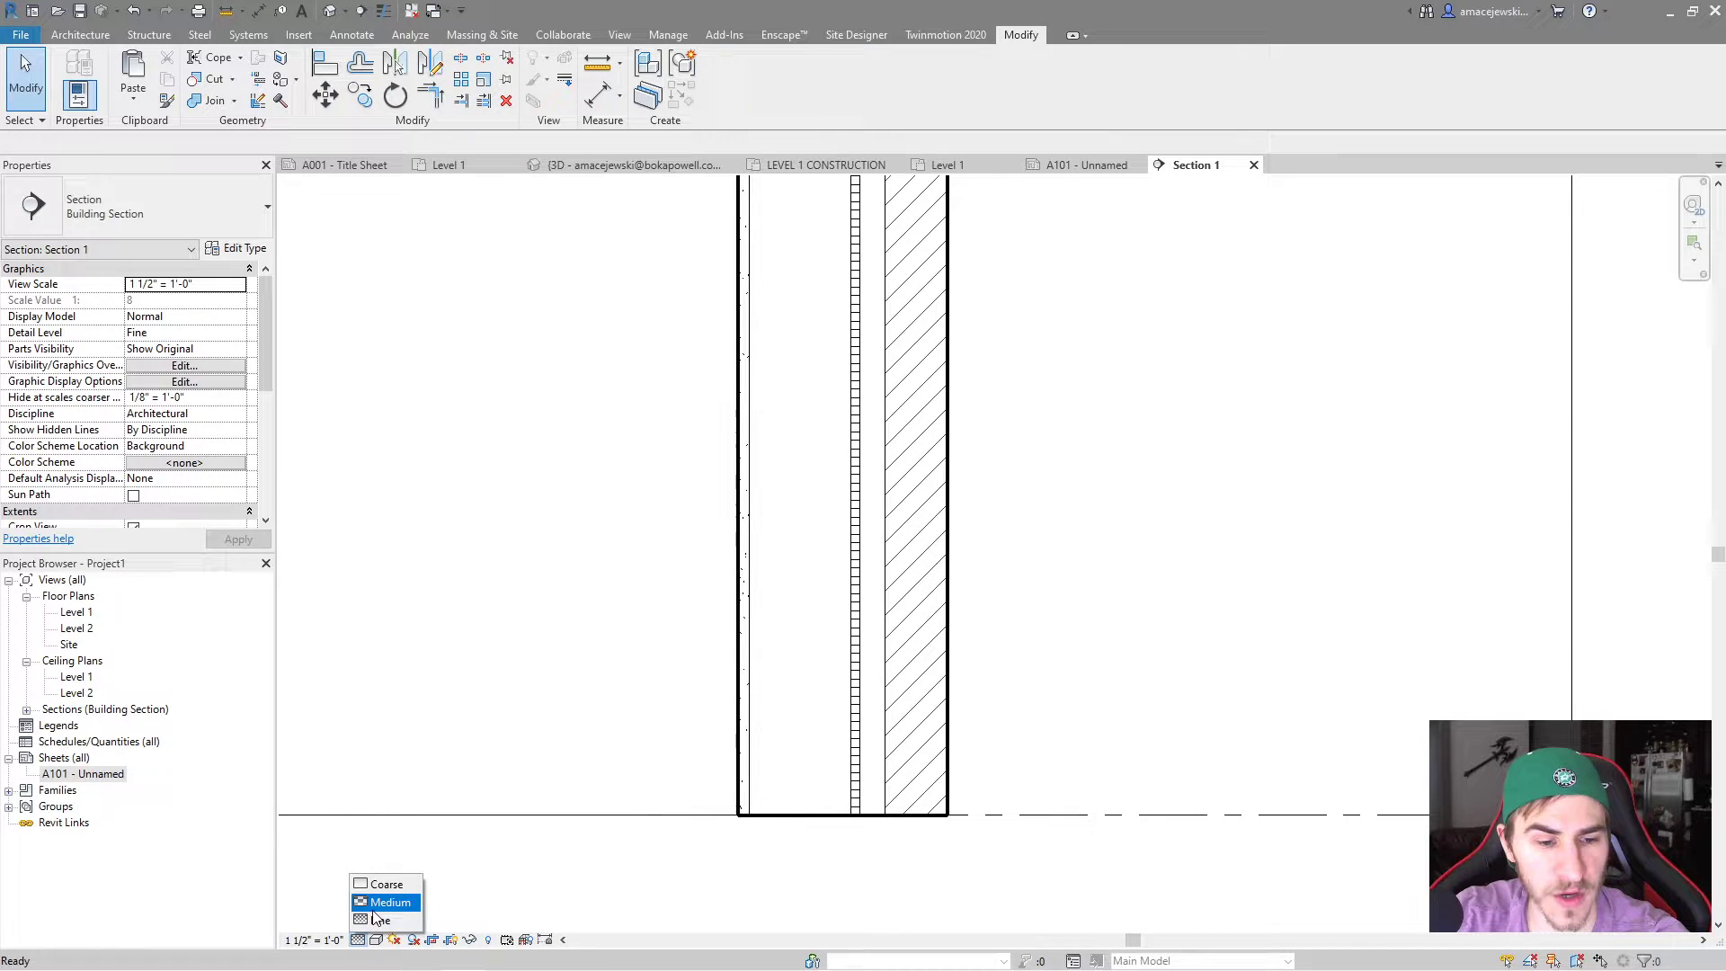
click(385, 902)
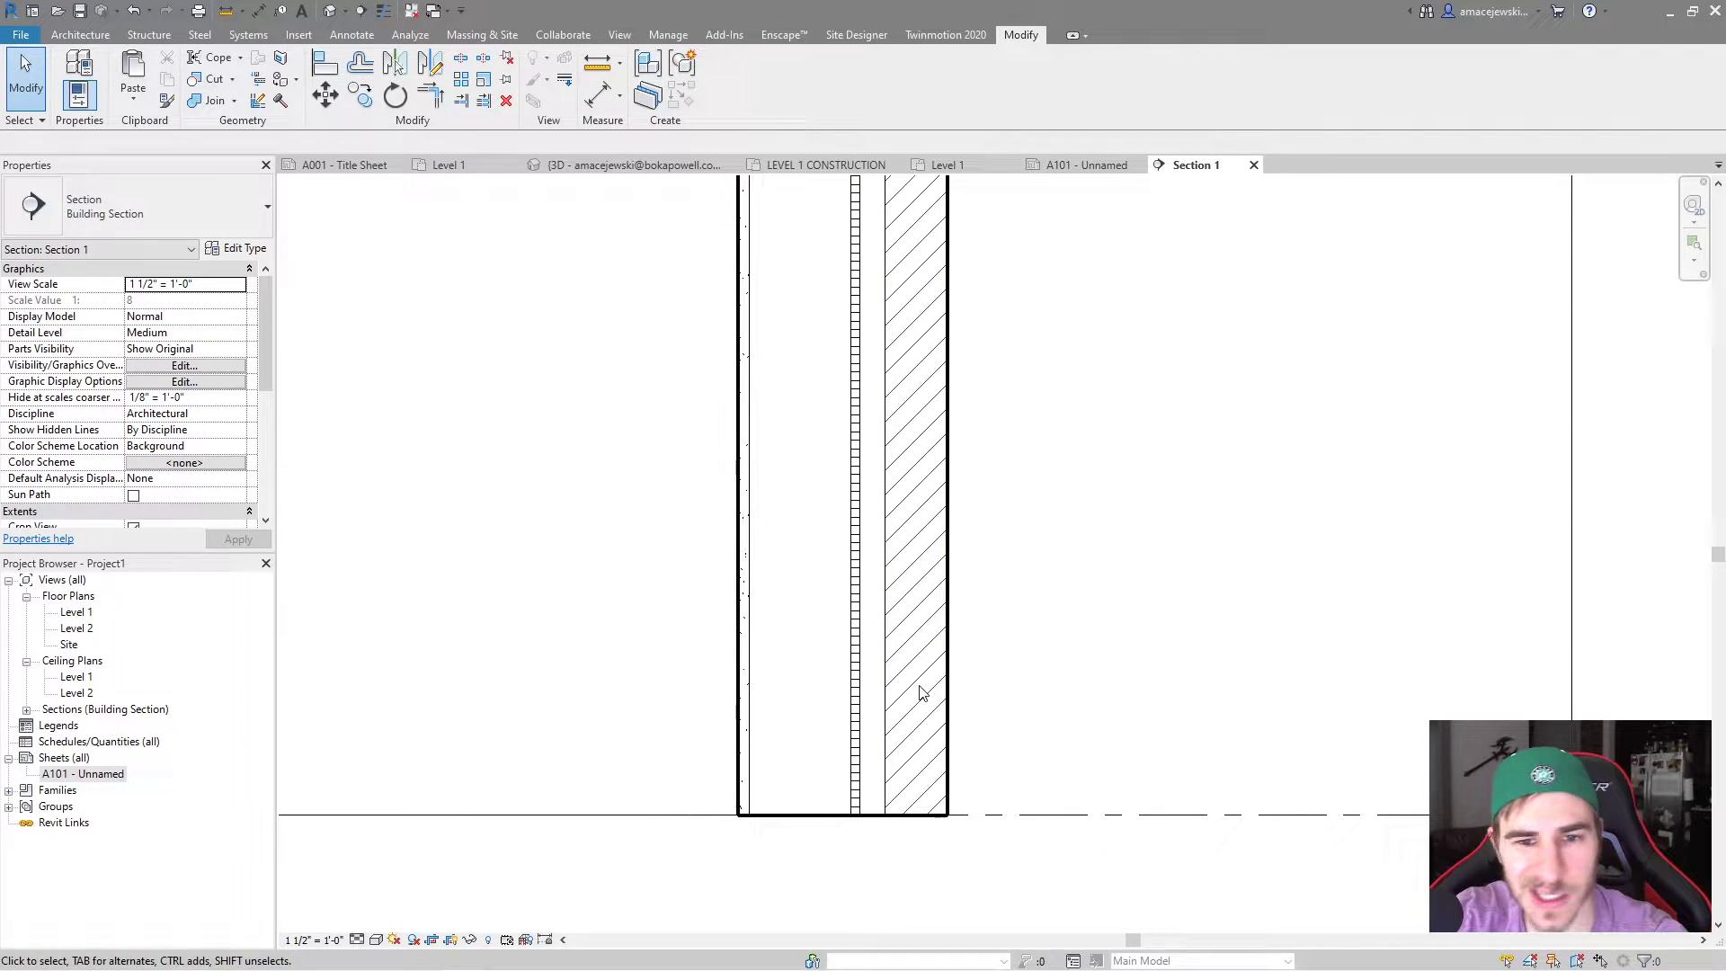
Select the brick exterior wall in the section, view it in the Level 1 floor plan, and clear the selection
click(889, 643)
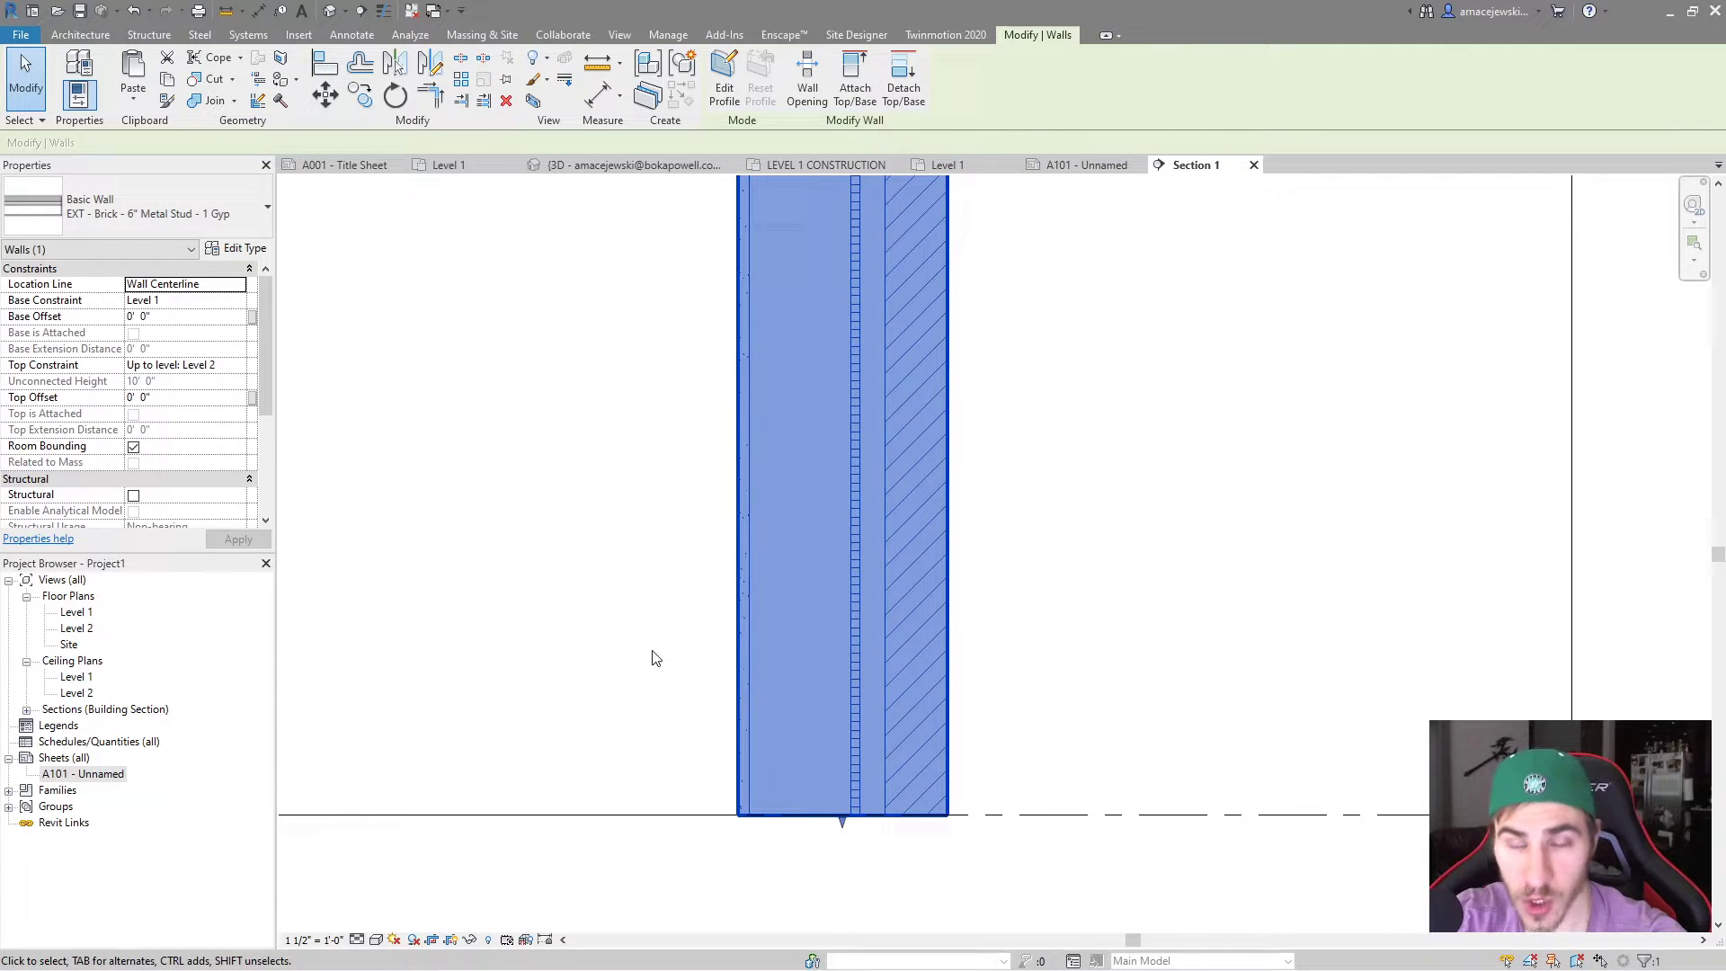
scroll(665, 621, down, 4)
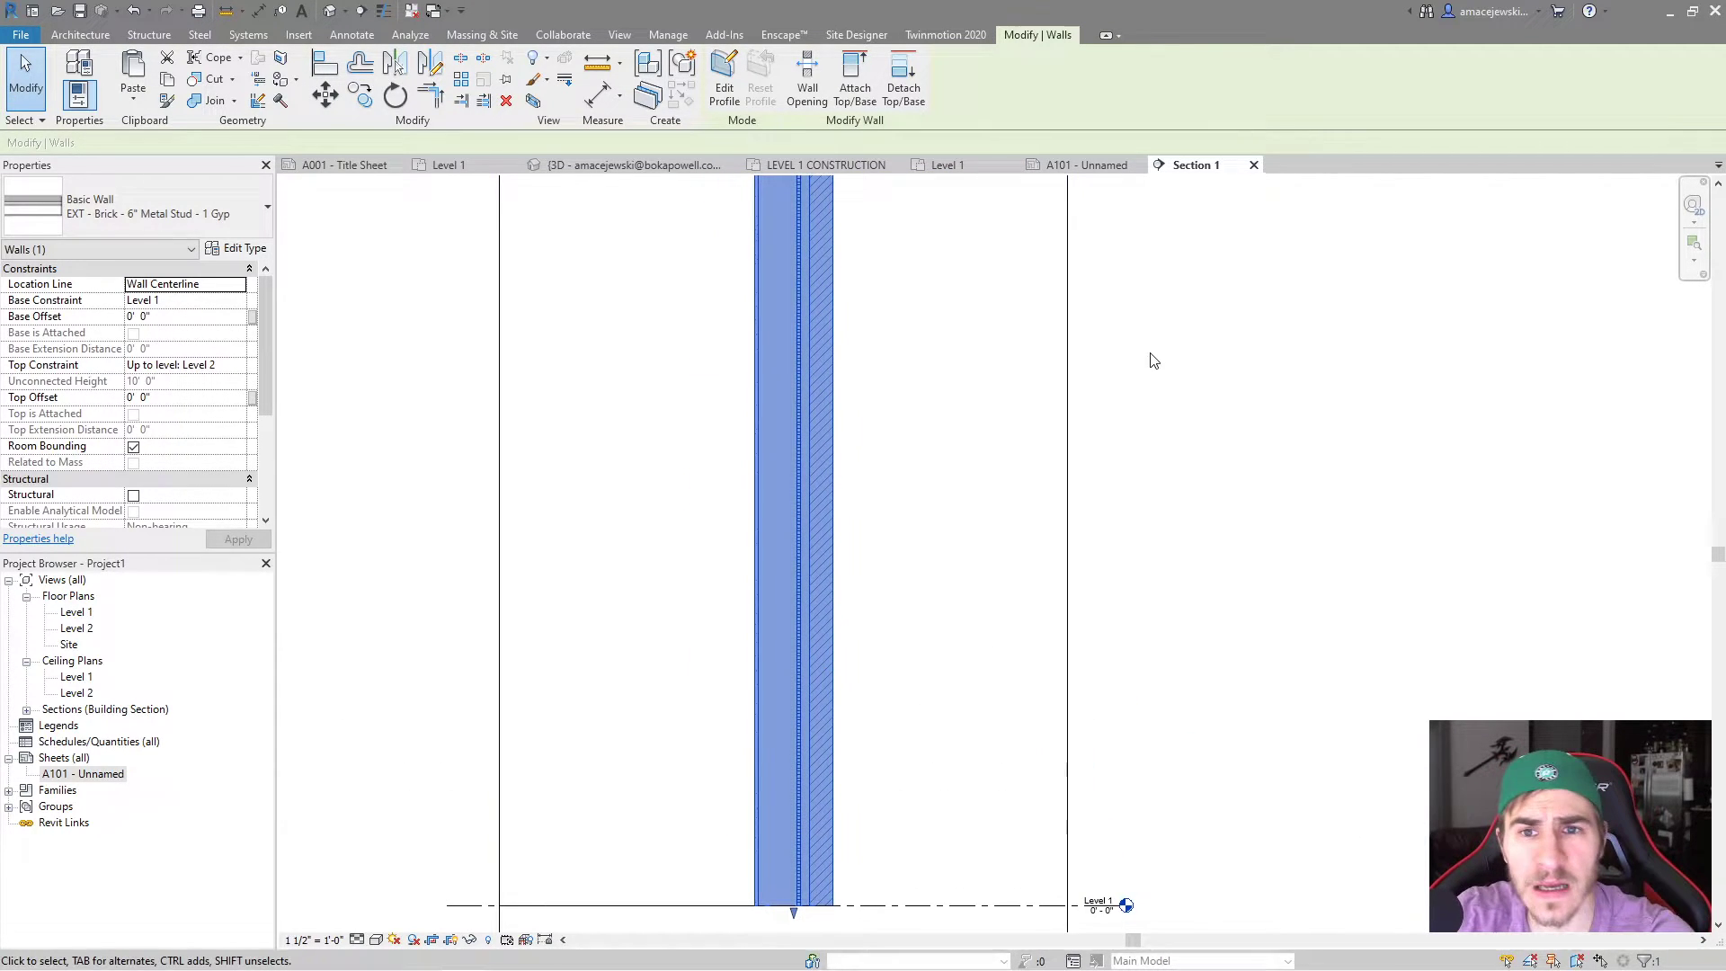
click(939, 166)
click(1065, 166)
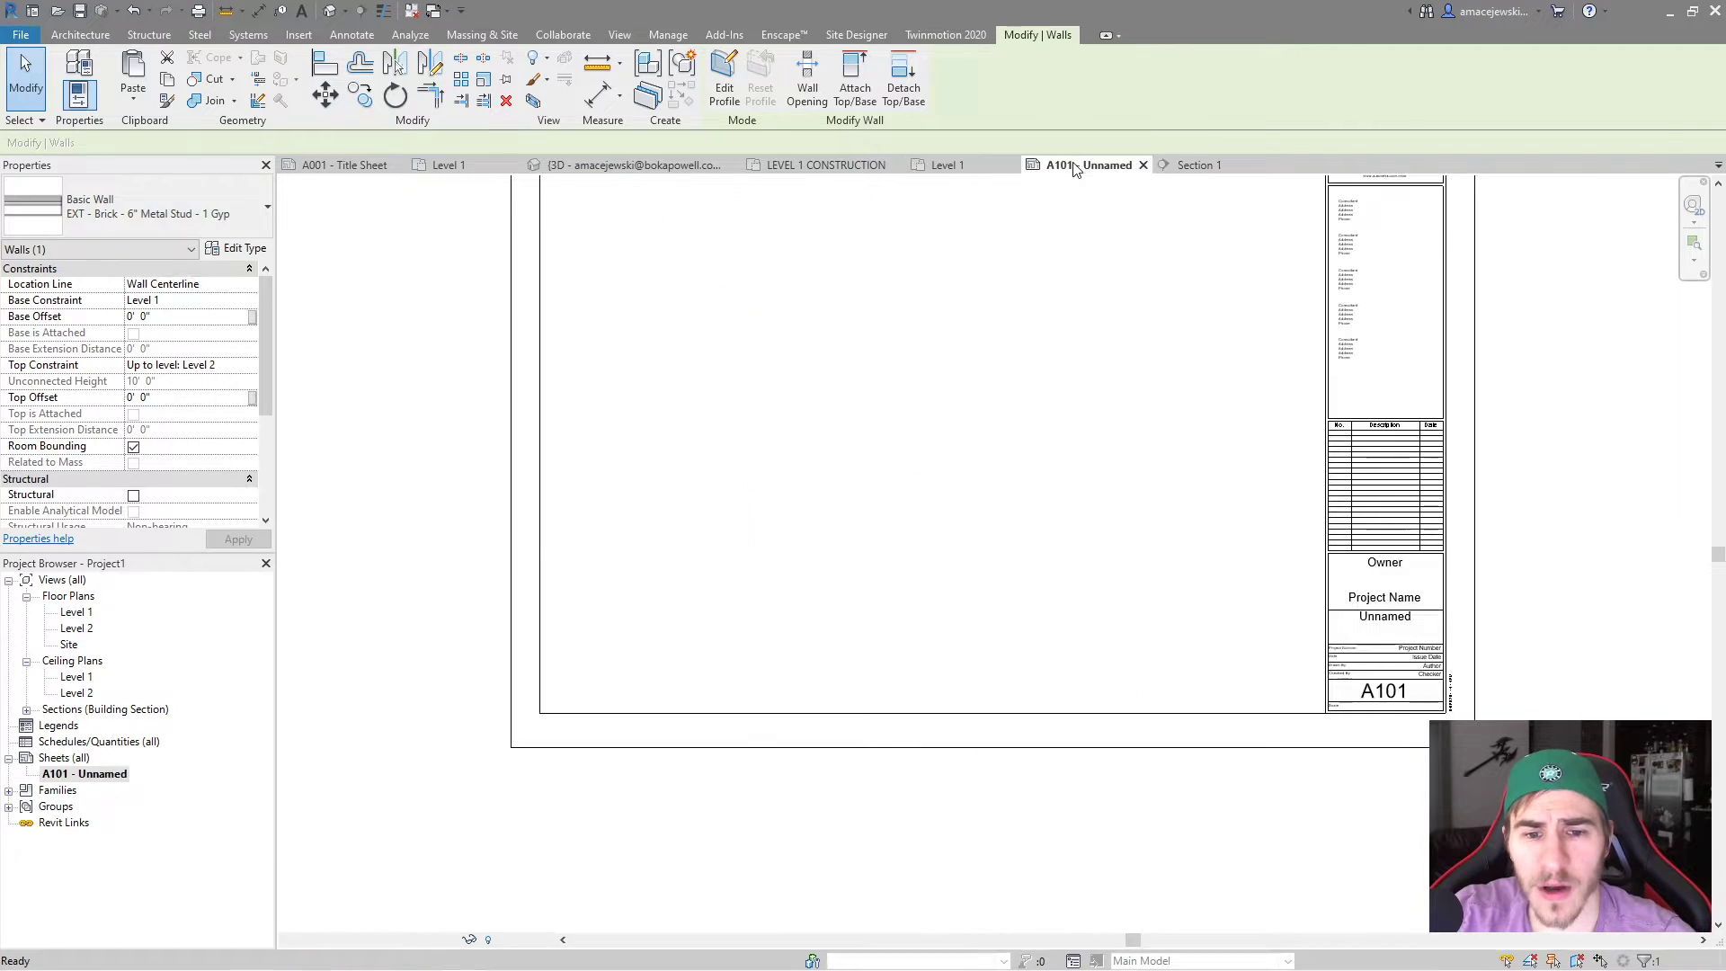
click(939, 165)
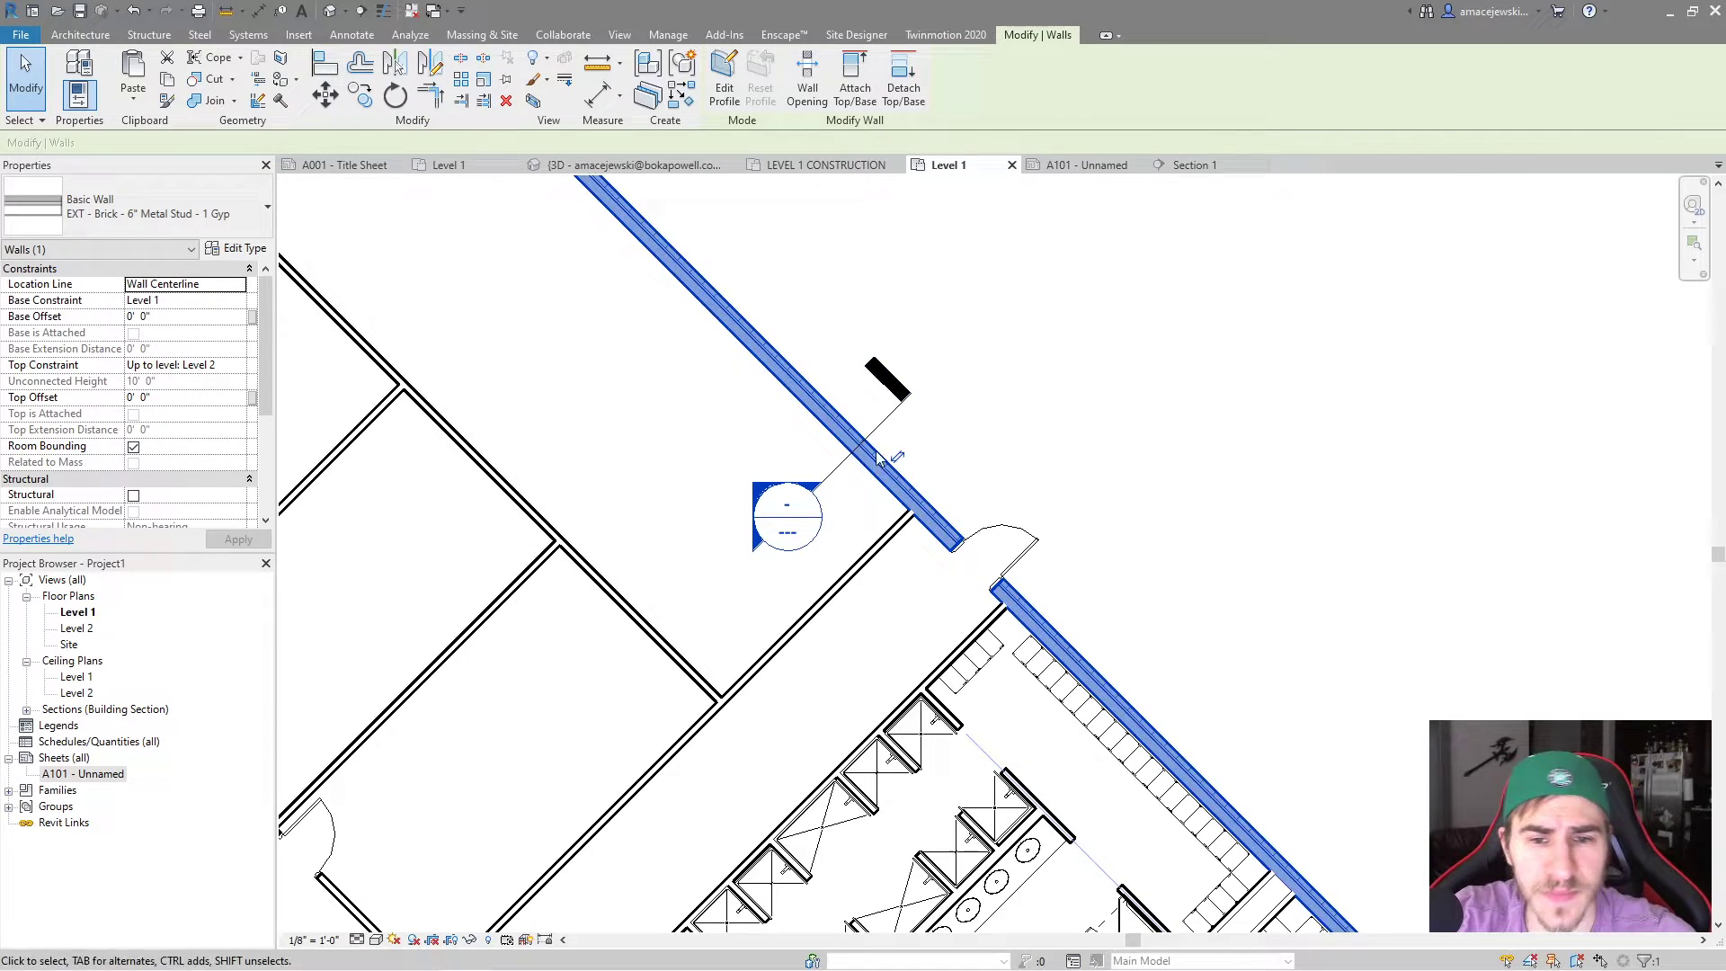
scroll(903, 508, down, 1)
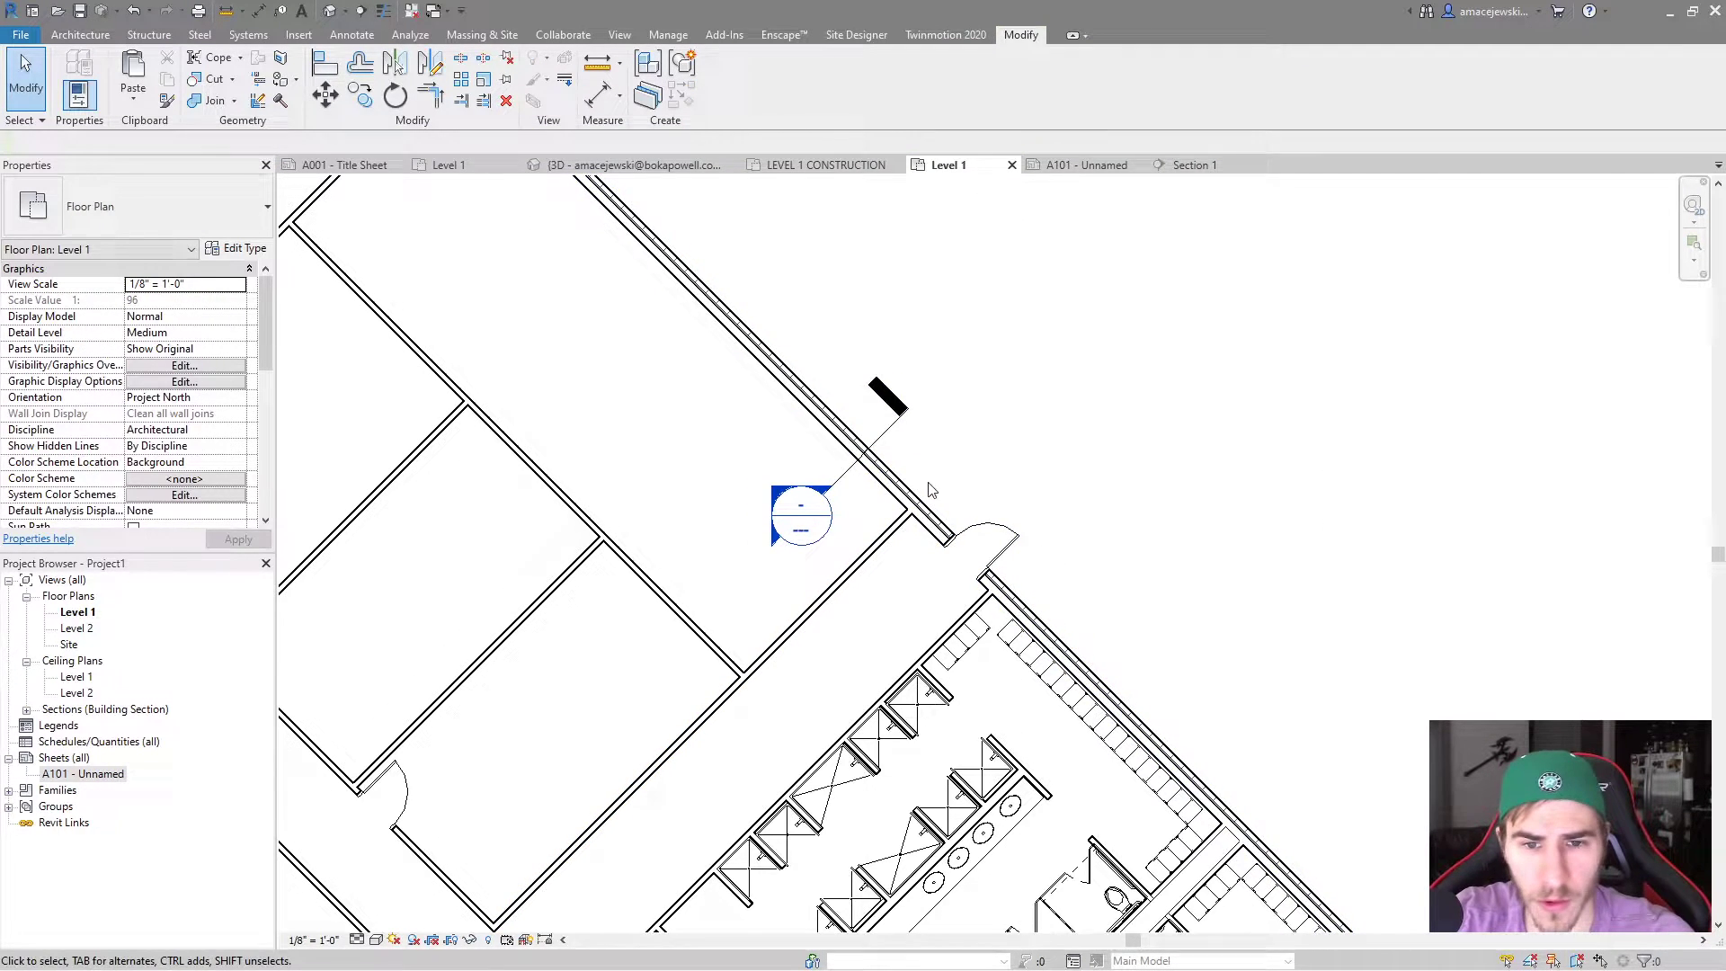
Select the door in the brick exterior wall near the section marker and examine its plan display
scroll(991, 472, down, 1)
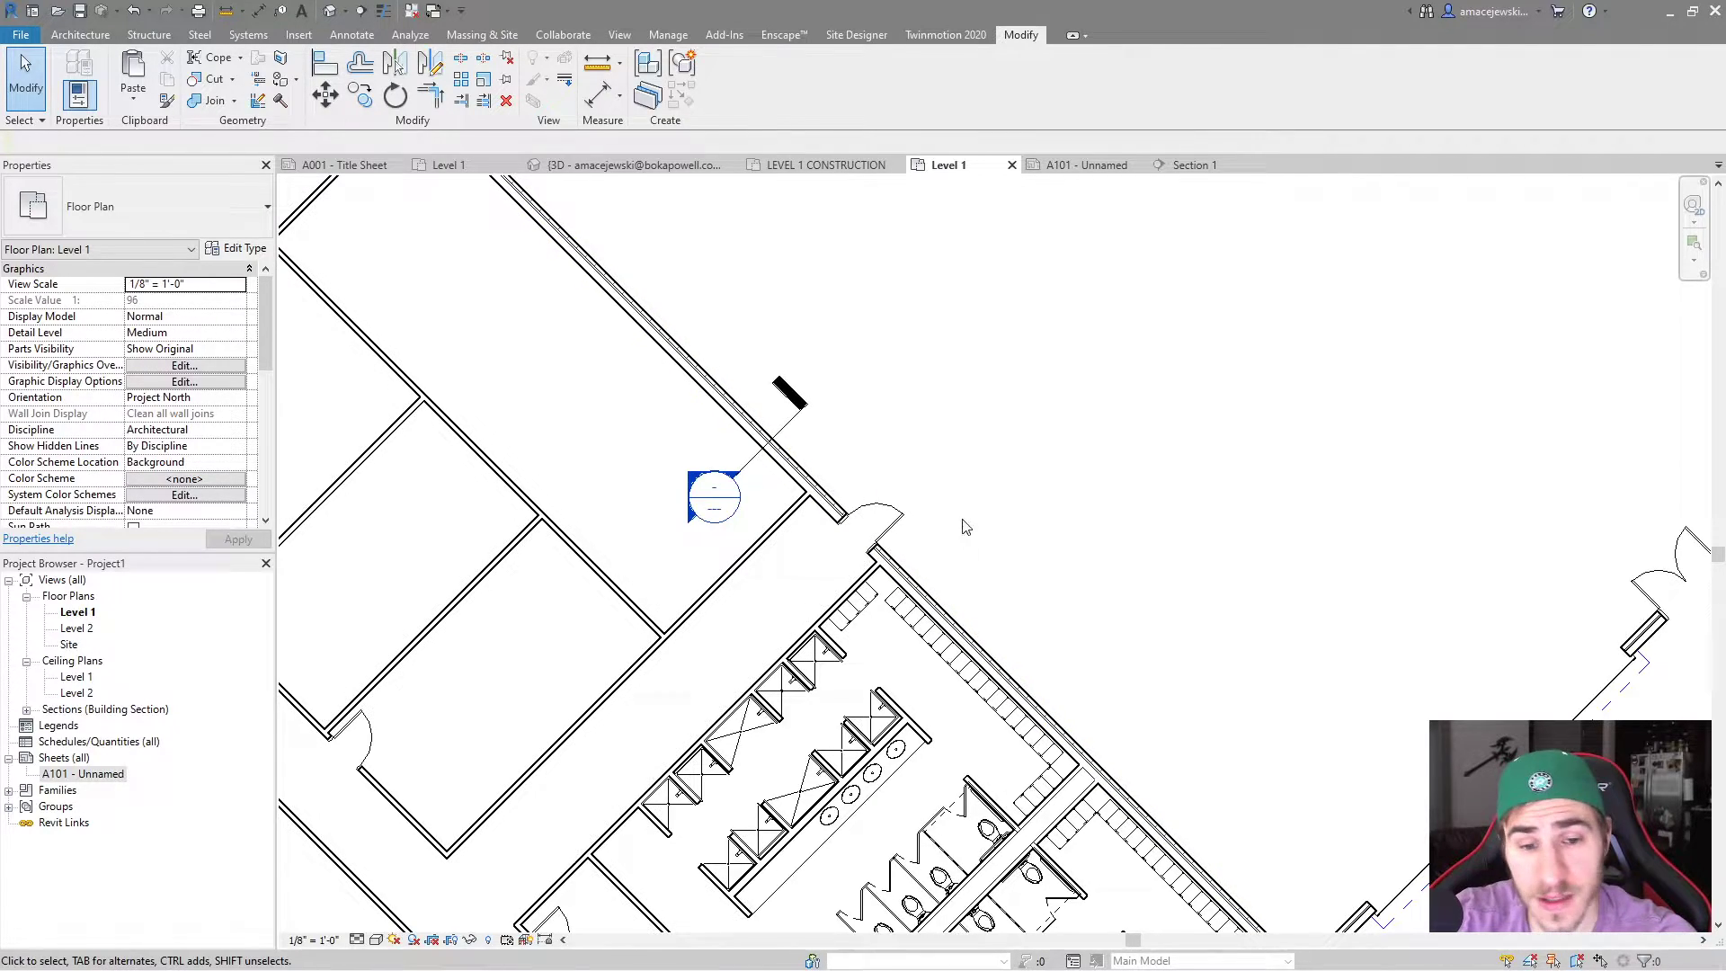
scroll(939, 576, up, 2)
scroll(879, 458, up, 1)
click(853, 391)
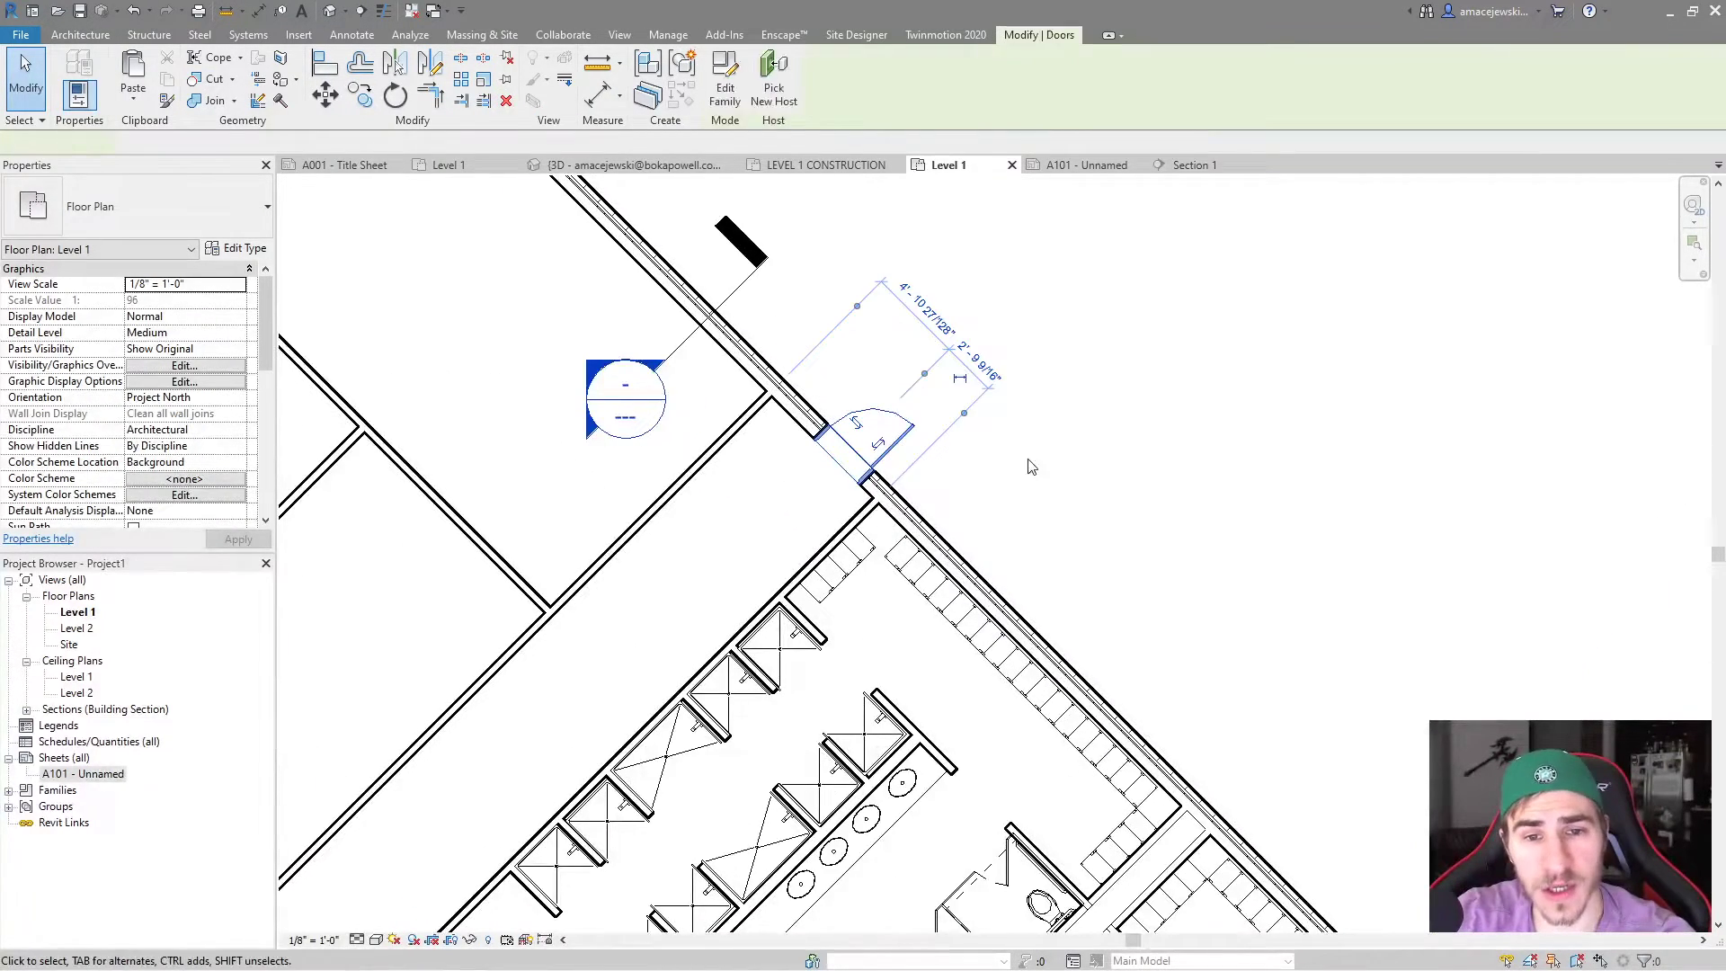
scroll(810, 387, up, 3)
scroll(821, 432, up, 3)
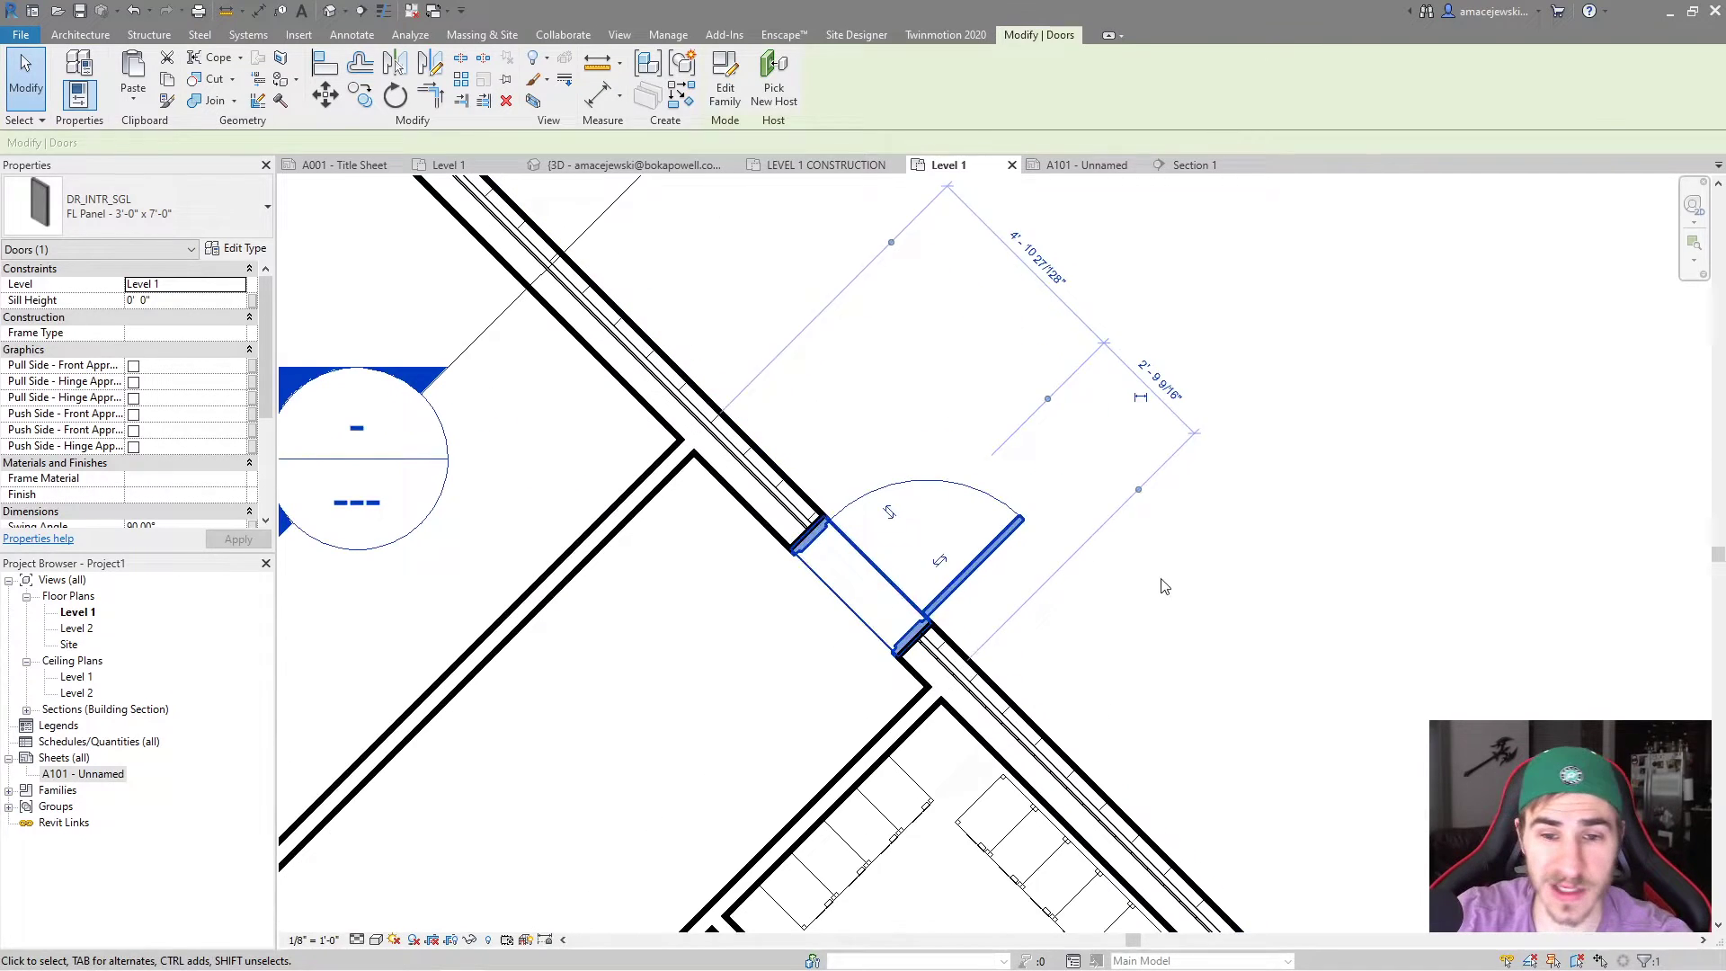
key(Escape)
click(964, 569)
scroll(964, 568, up, 1)
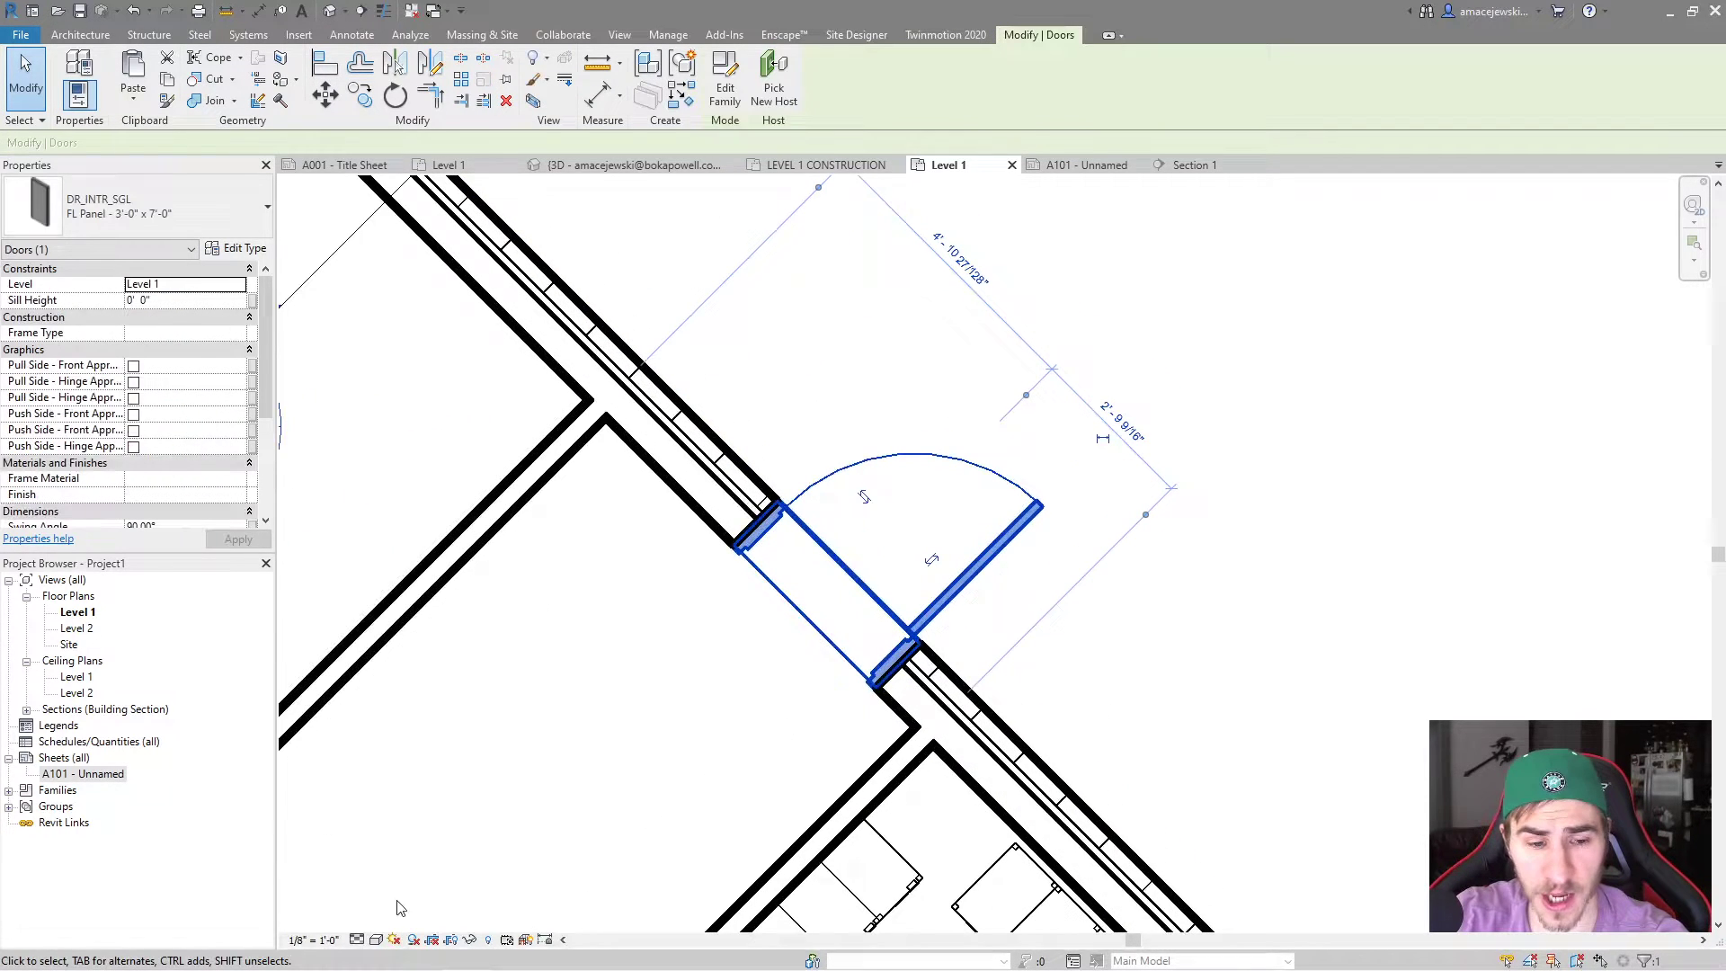
Compare the door and wall at Coarse detail in the Level 1 plan, and return the view to Medium
click(357, 939)
click(385, 884)
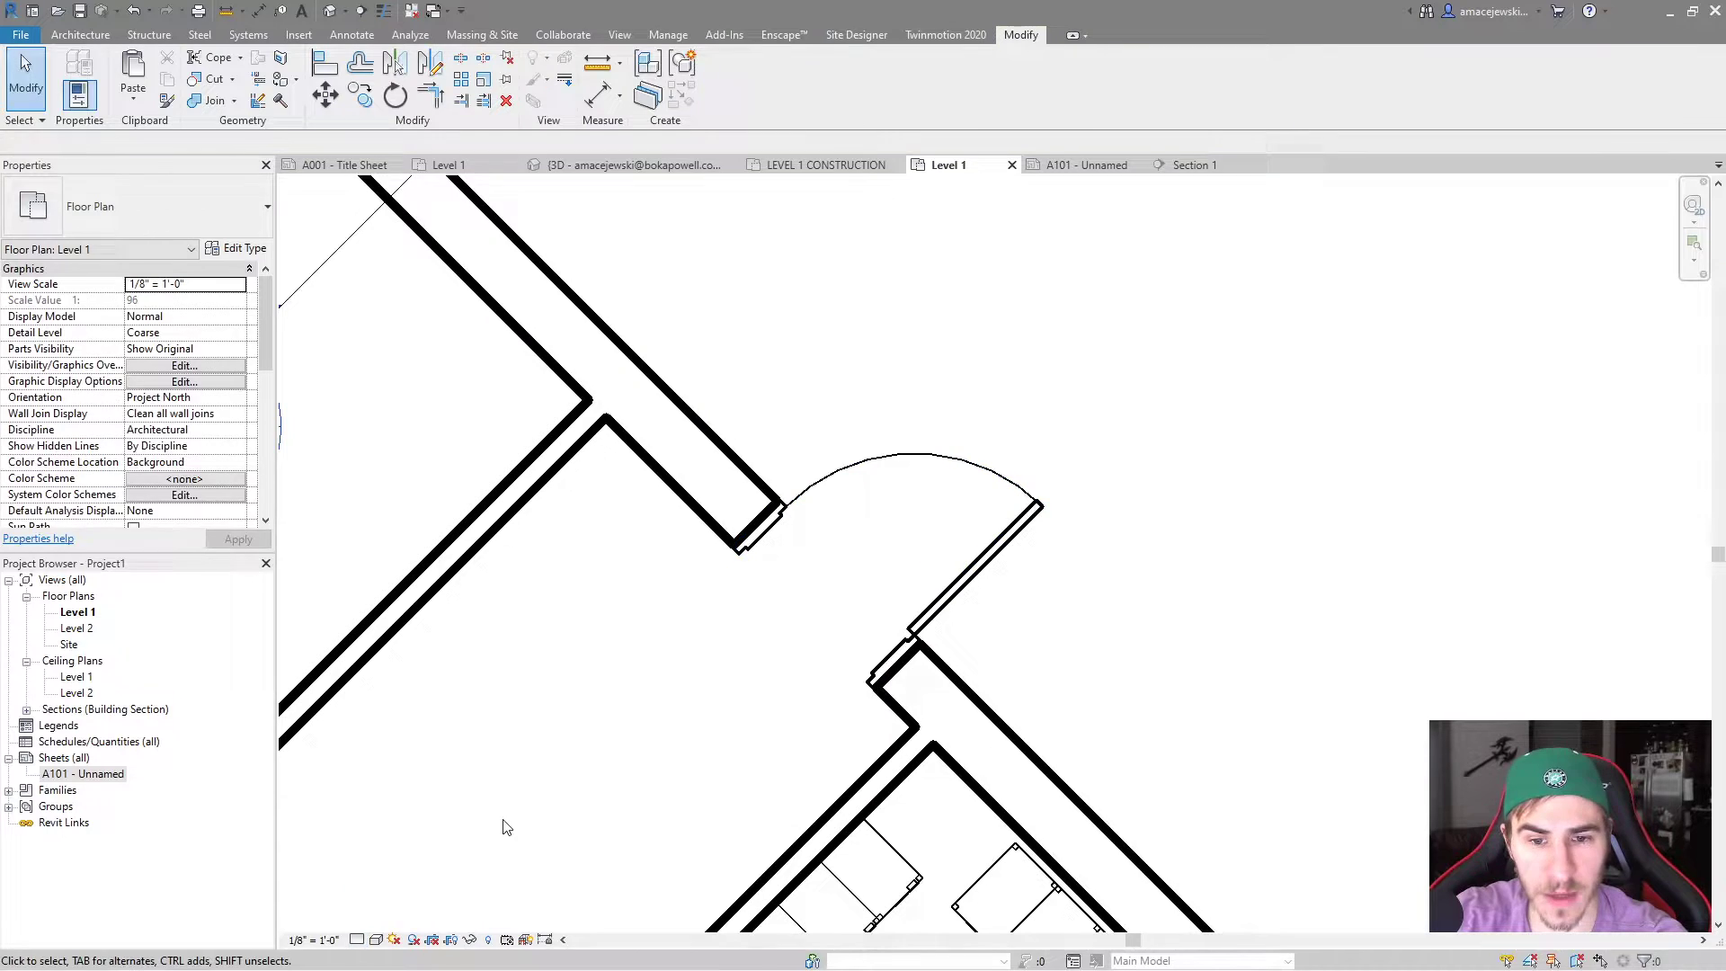
click(357, 939)
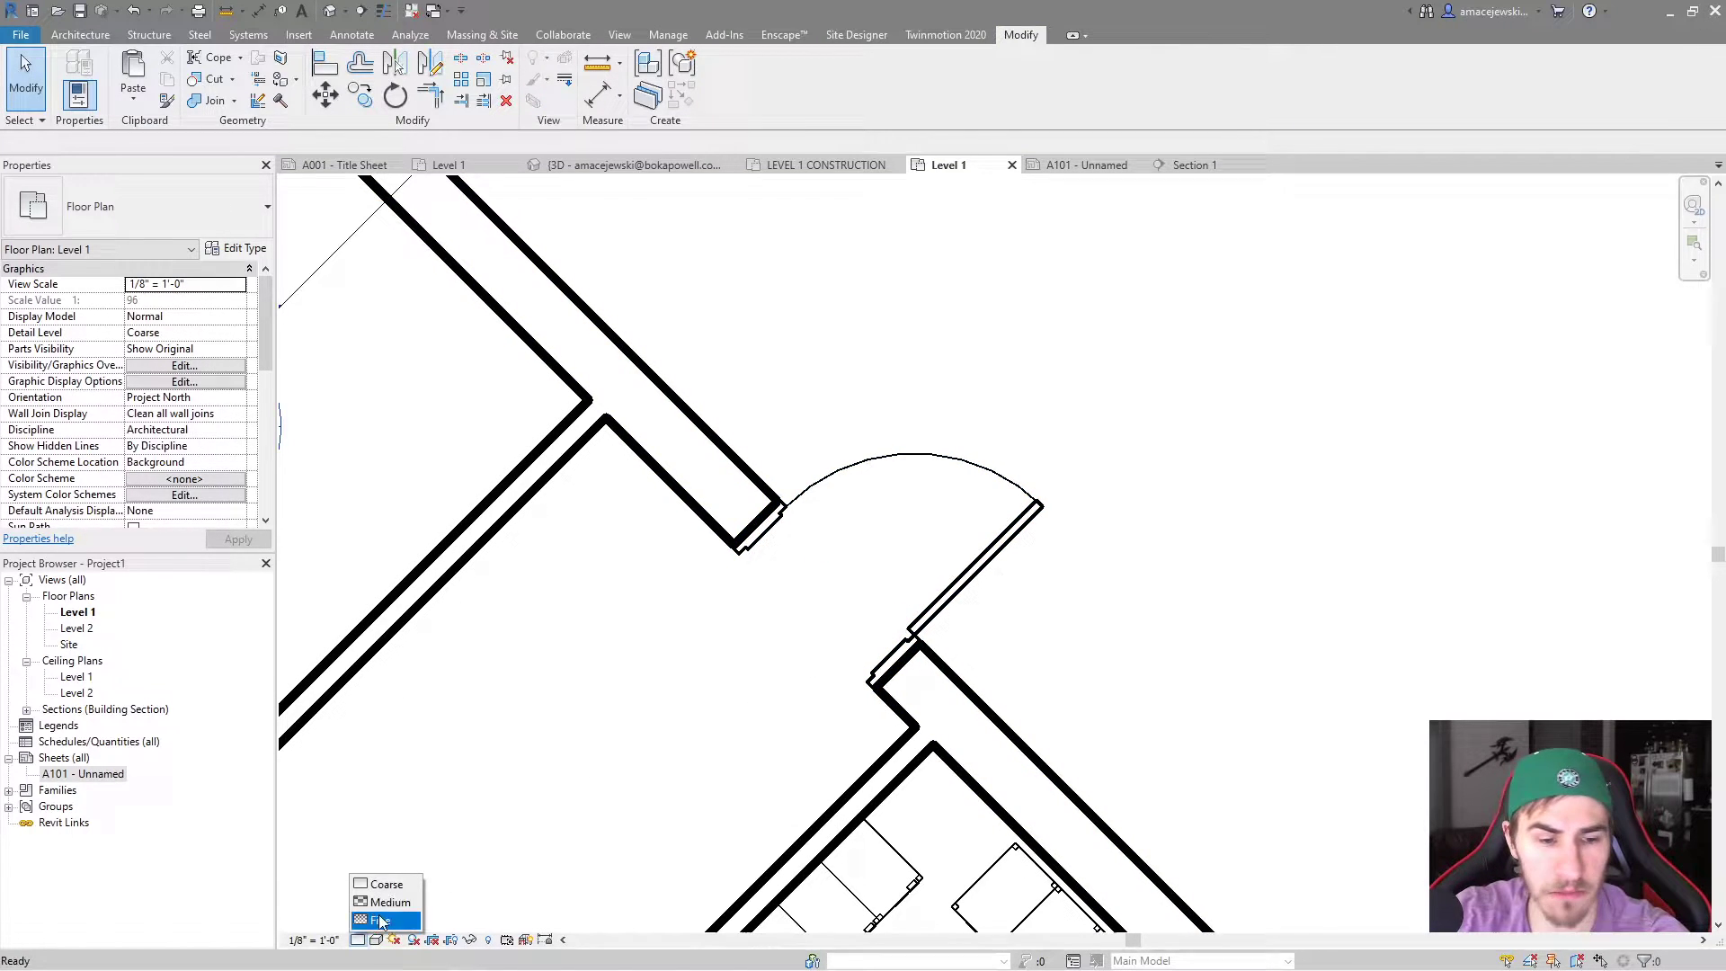
click(386, 902)
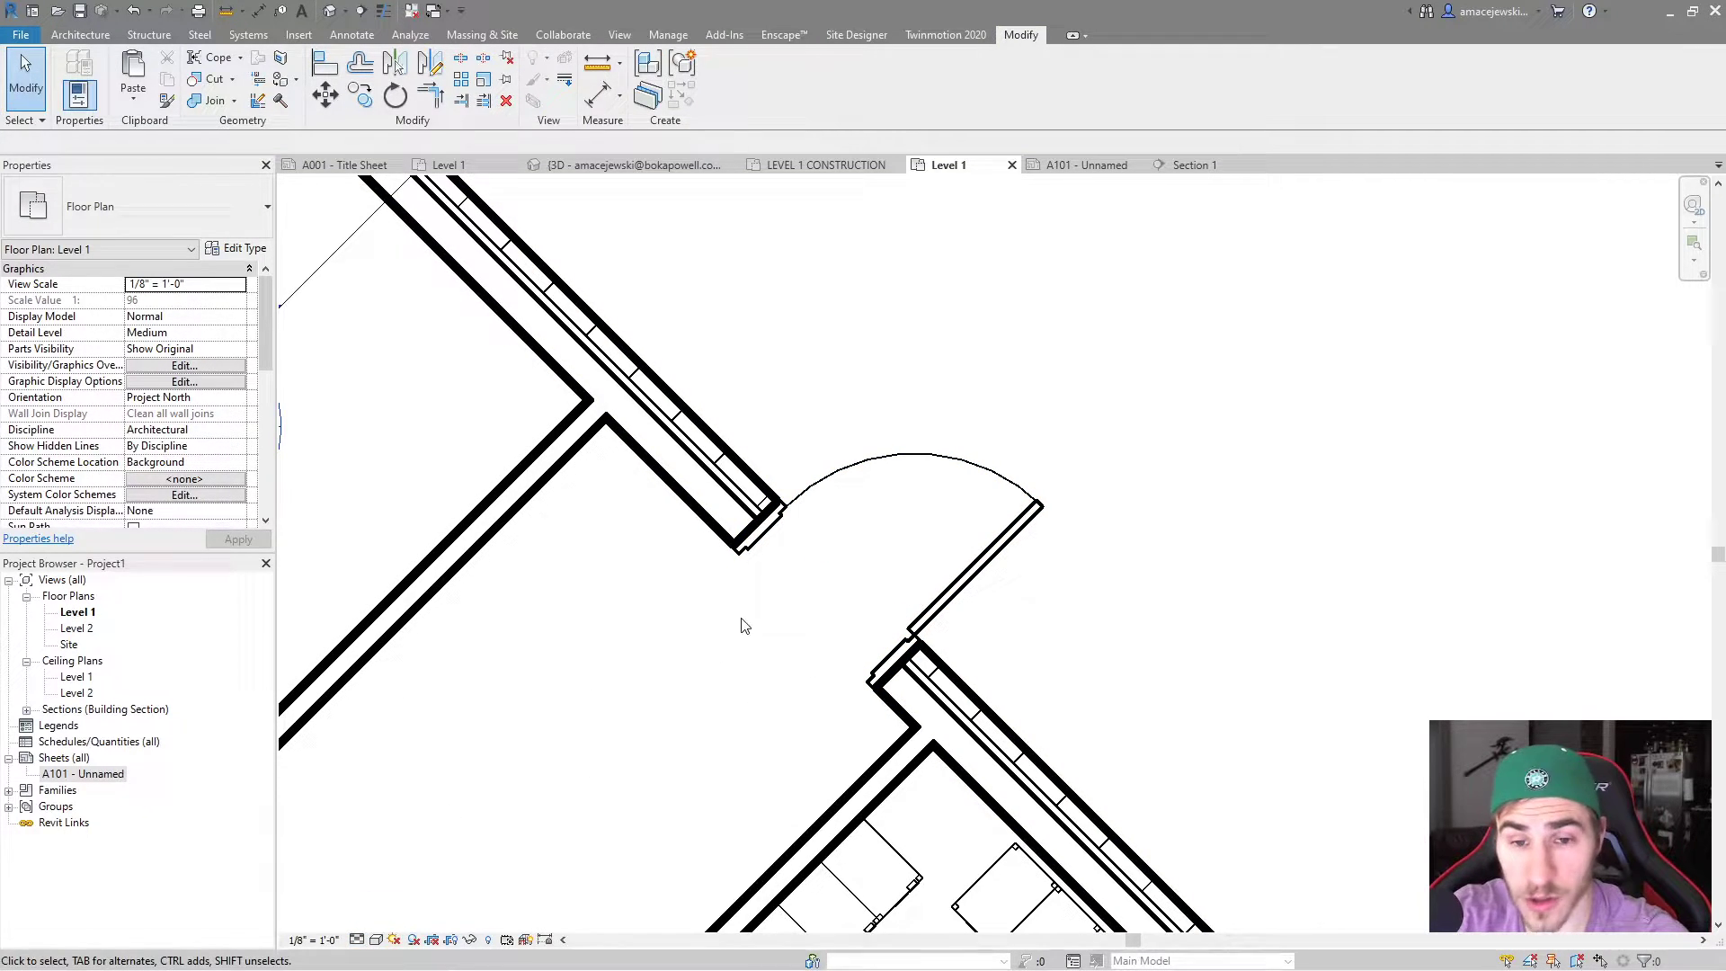
Change the exterior wall door's type to Single-Flush 30" x 80"
click(970, 559)
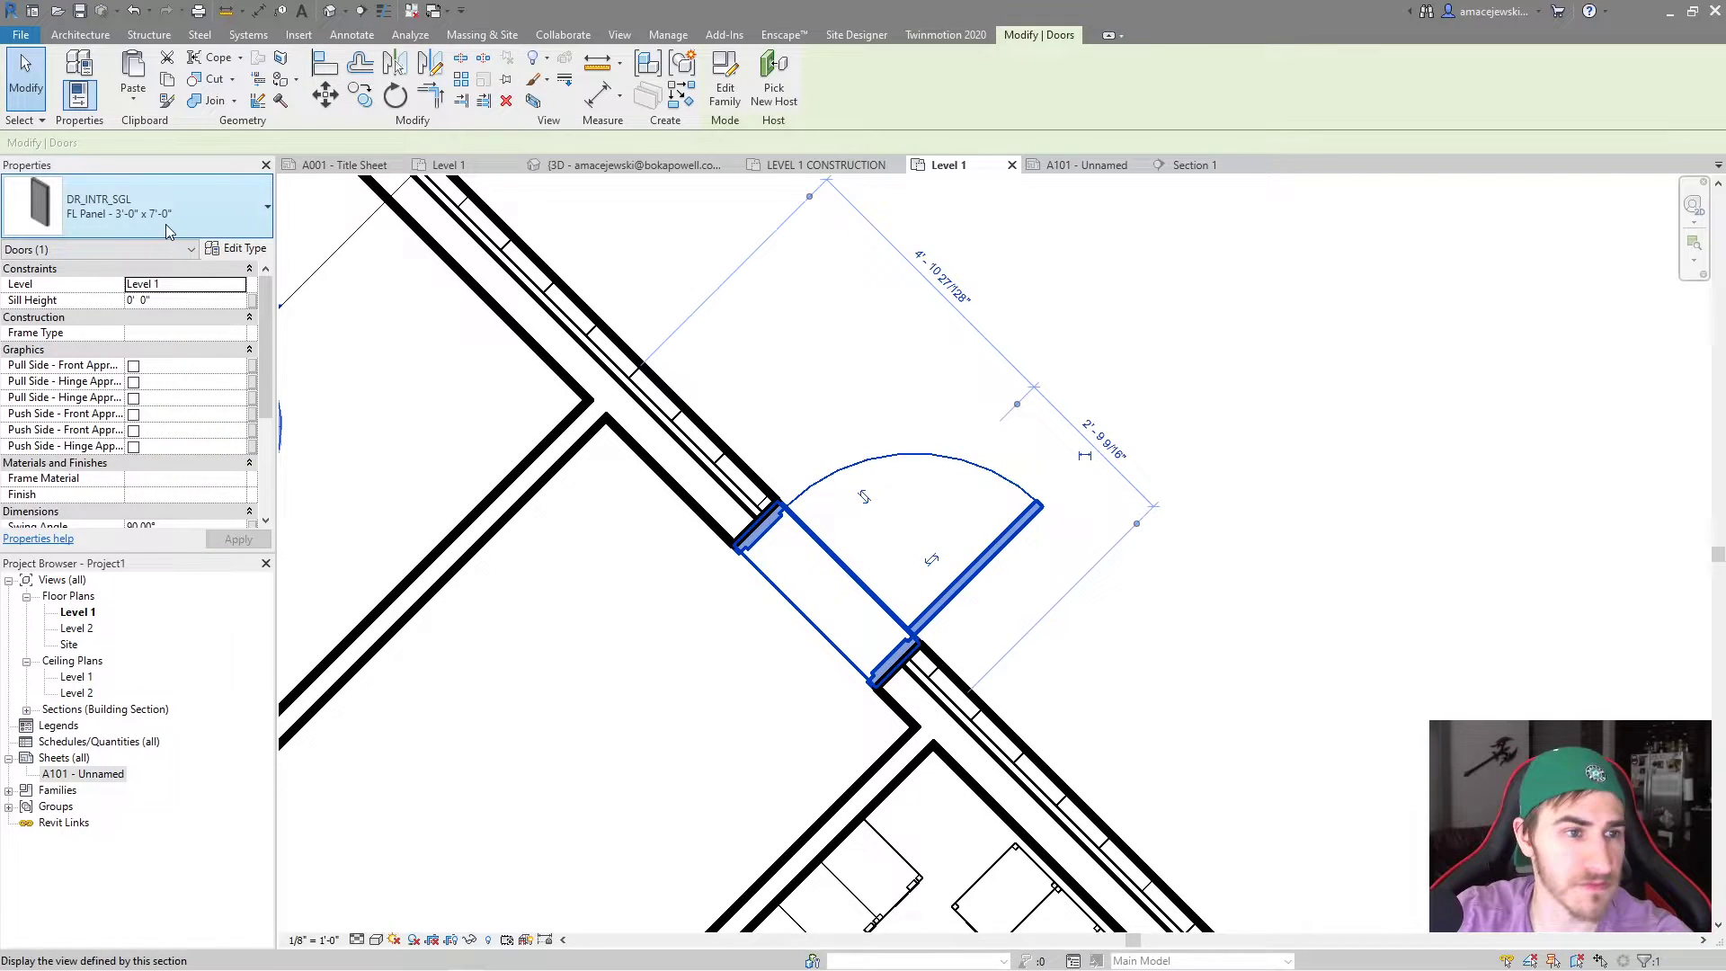
click(225, 211)
click(76, 486)
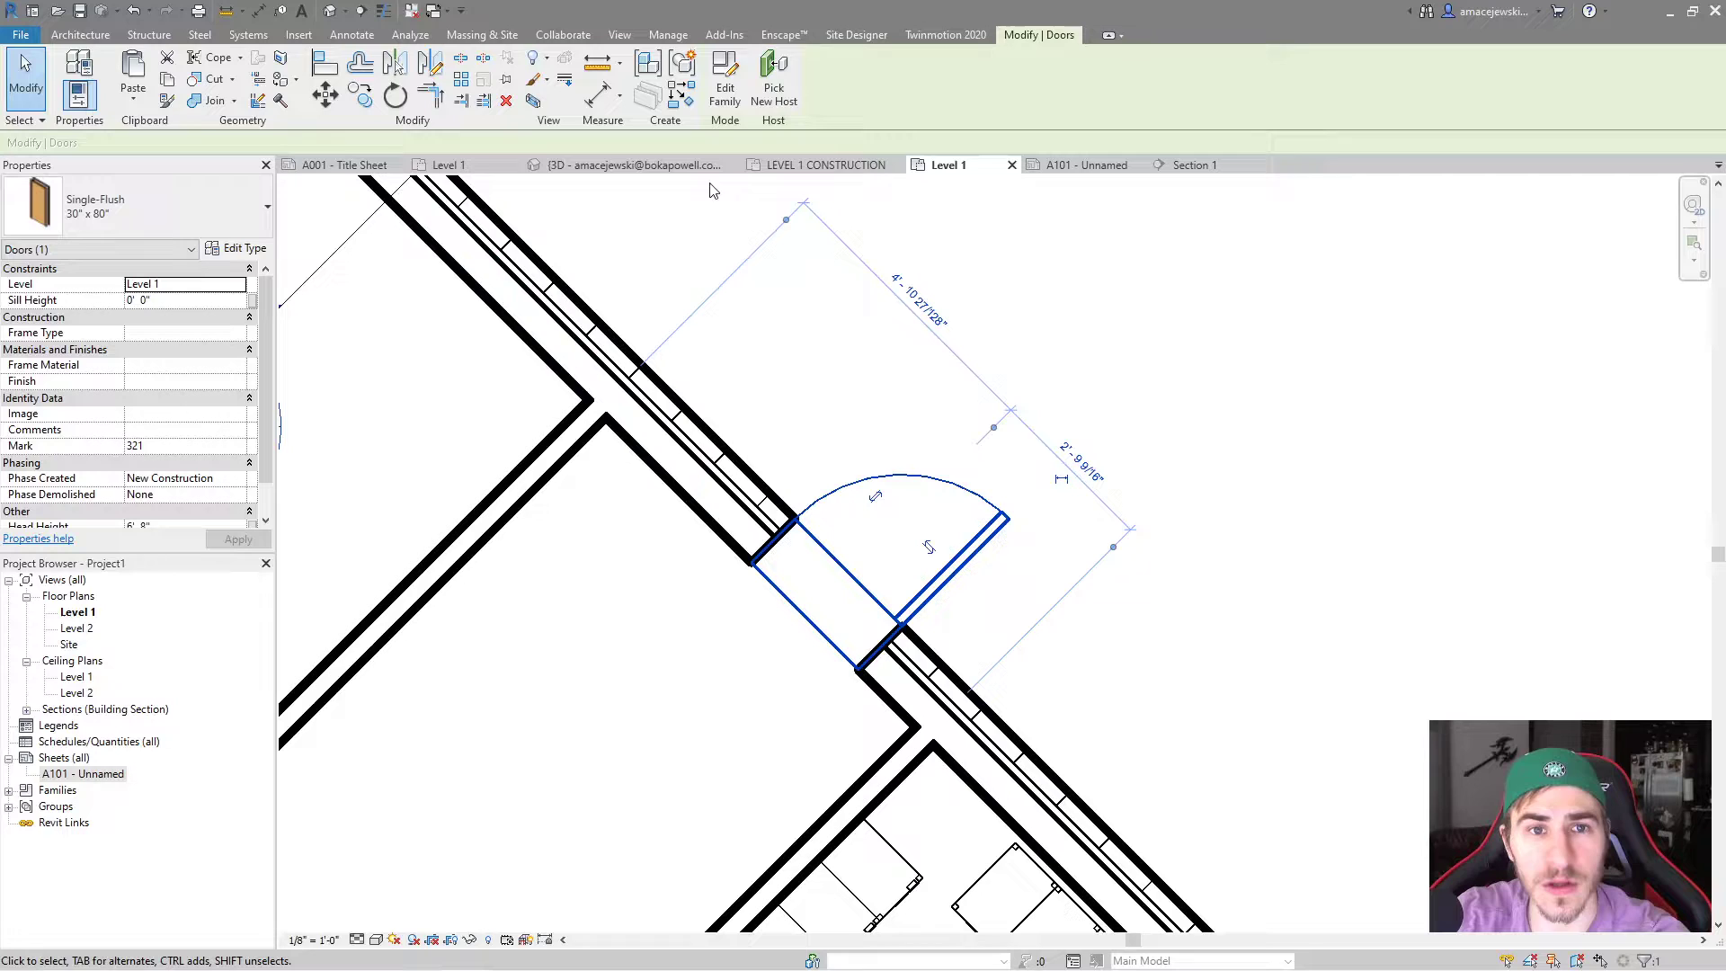
Open the Single-Flush door family for editing and show its Ground floor plan
click(725, 85)
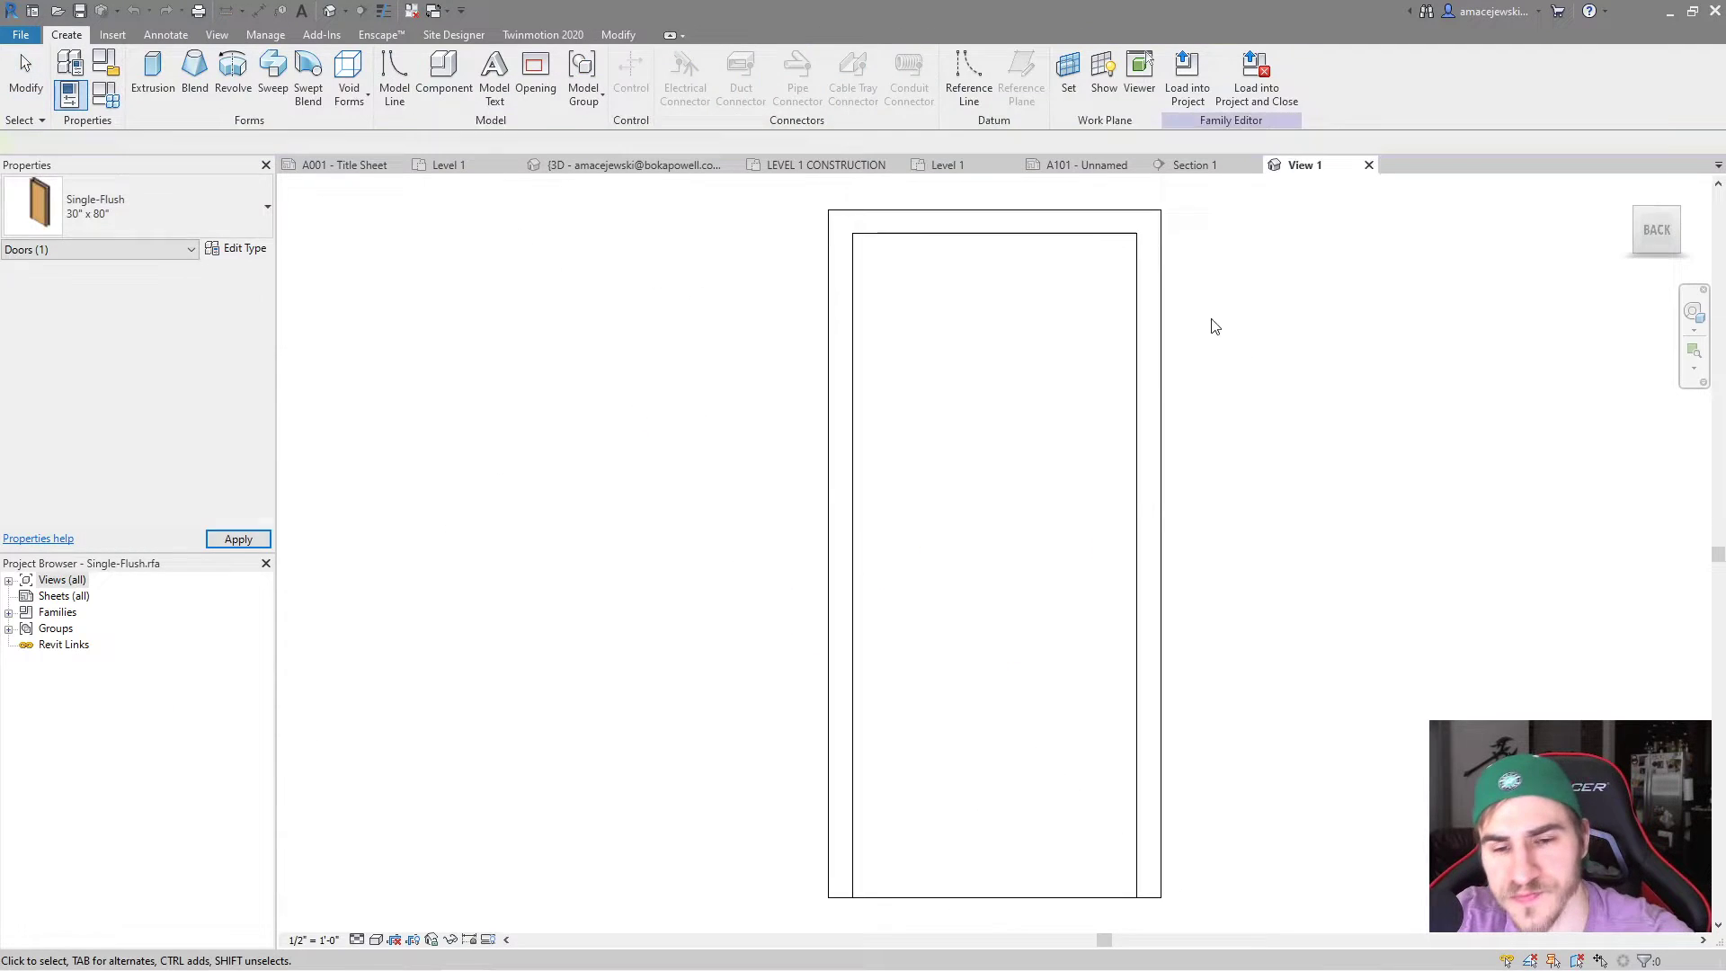
click(9, 581)
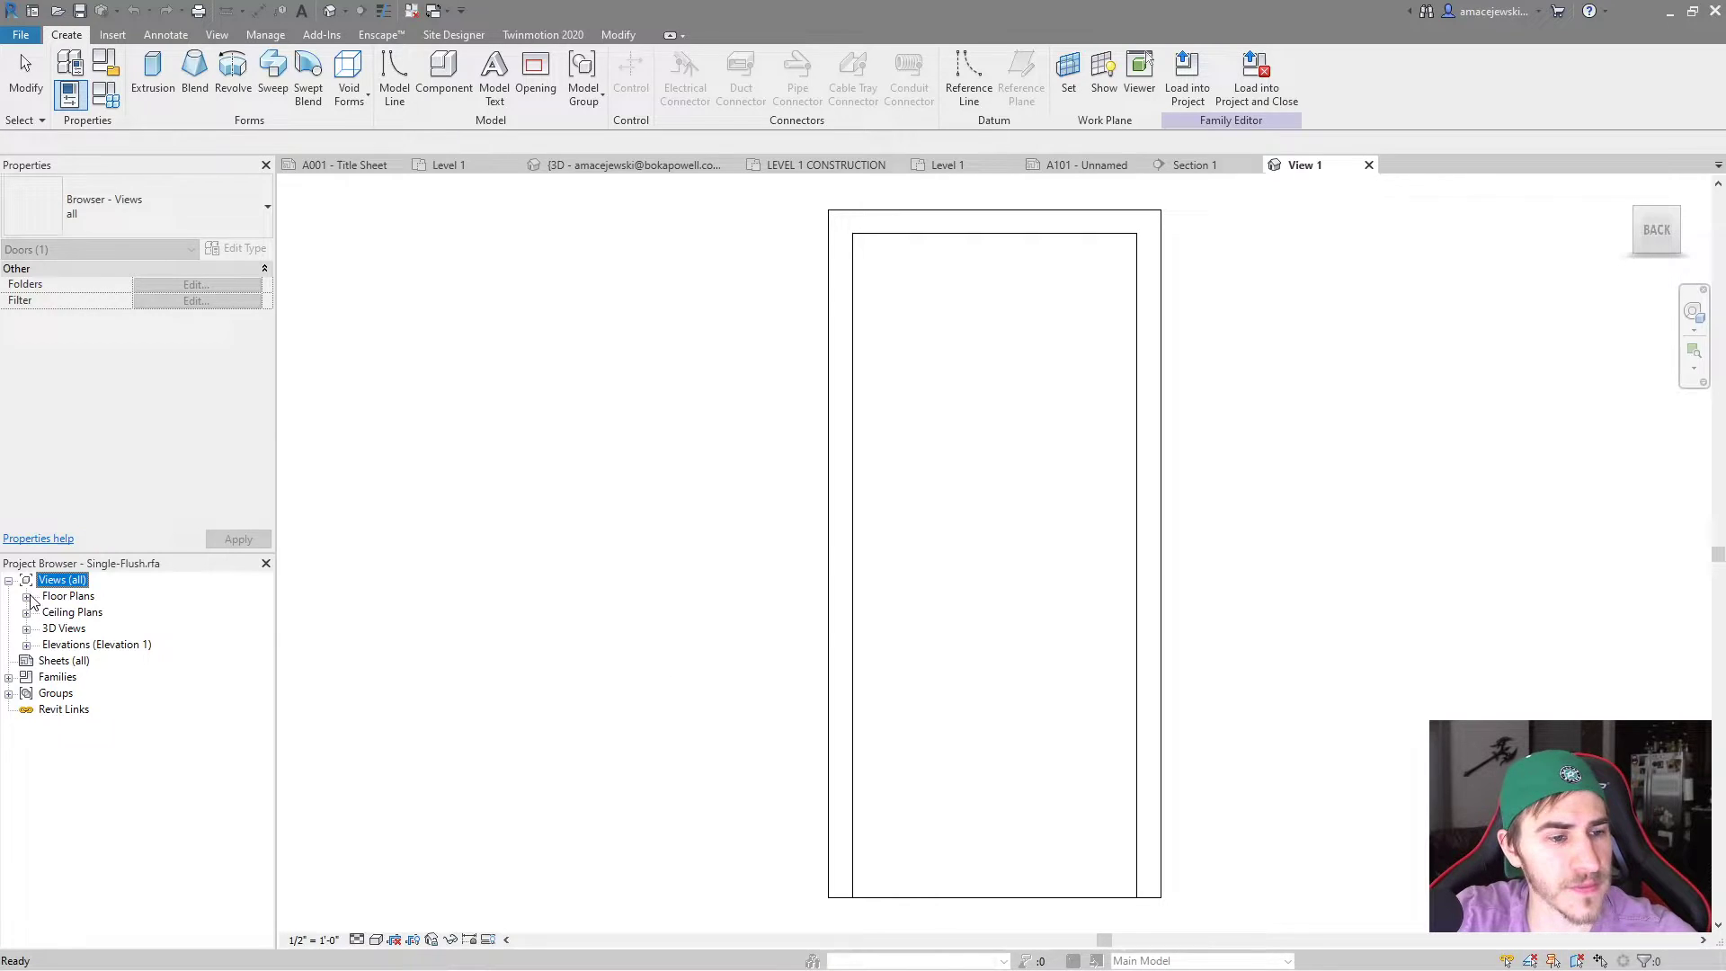
click(26, 596)
double_click(94, 612)
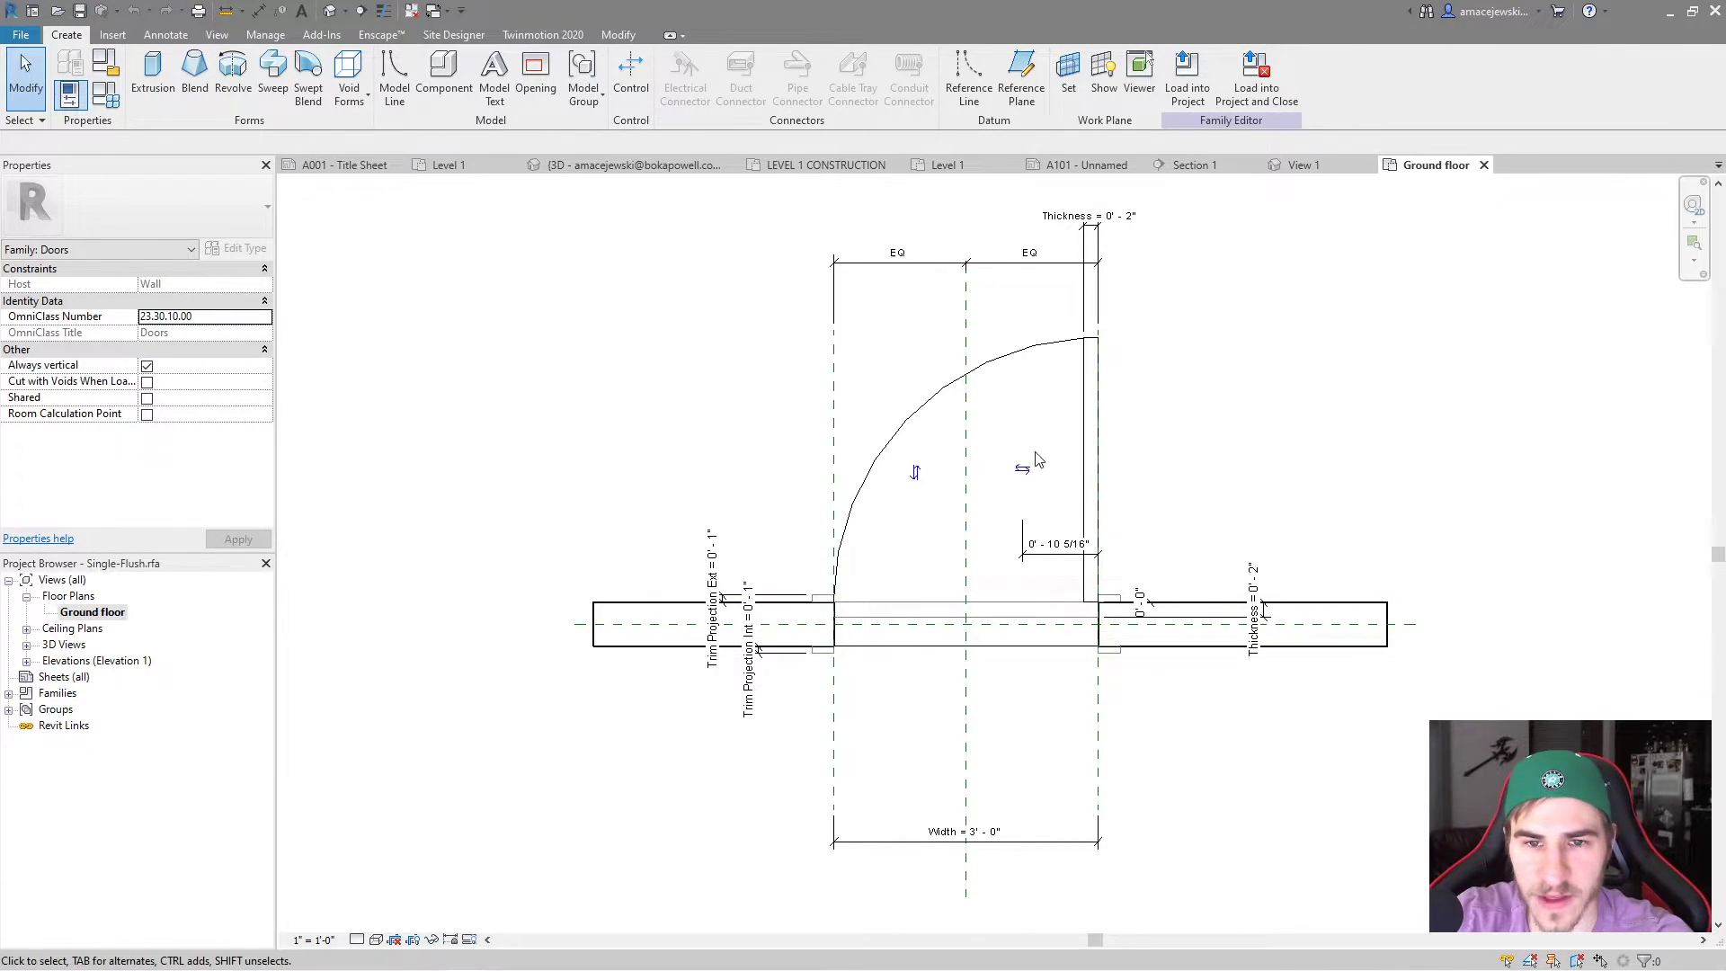
Limit the door swing arc's visibility to the Fine detail level by turning off Coarse and Medium
click(994, 367)
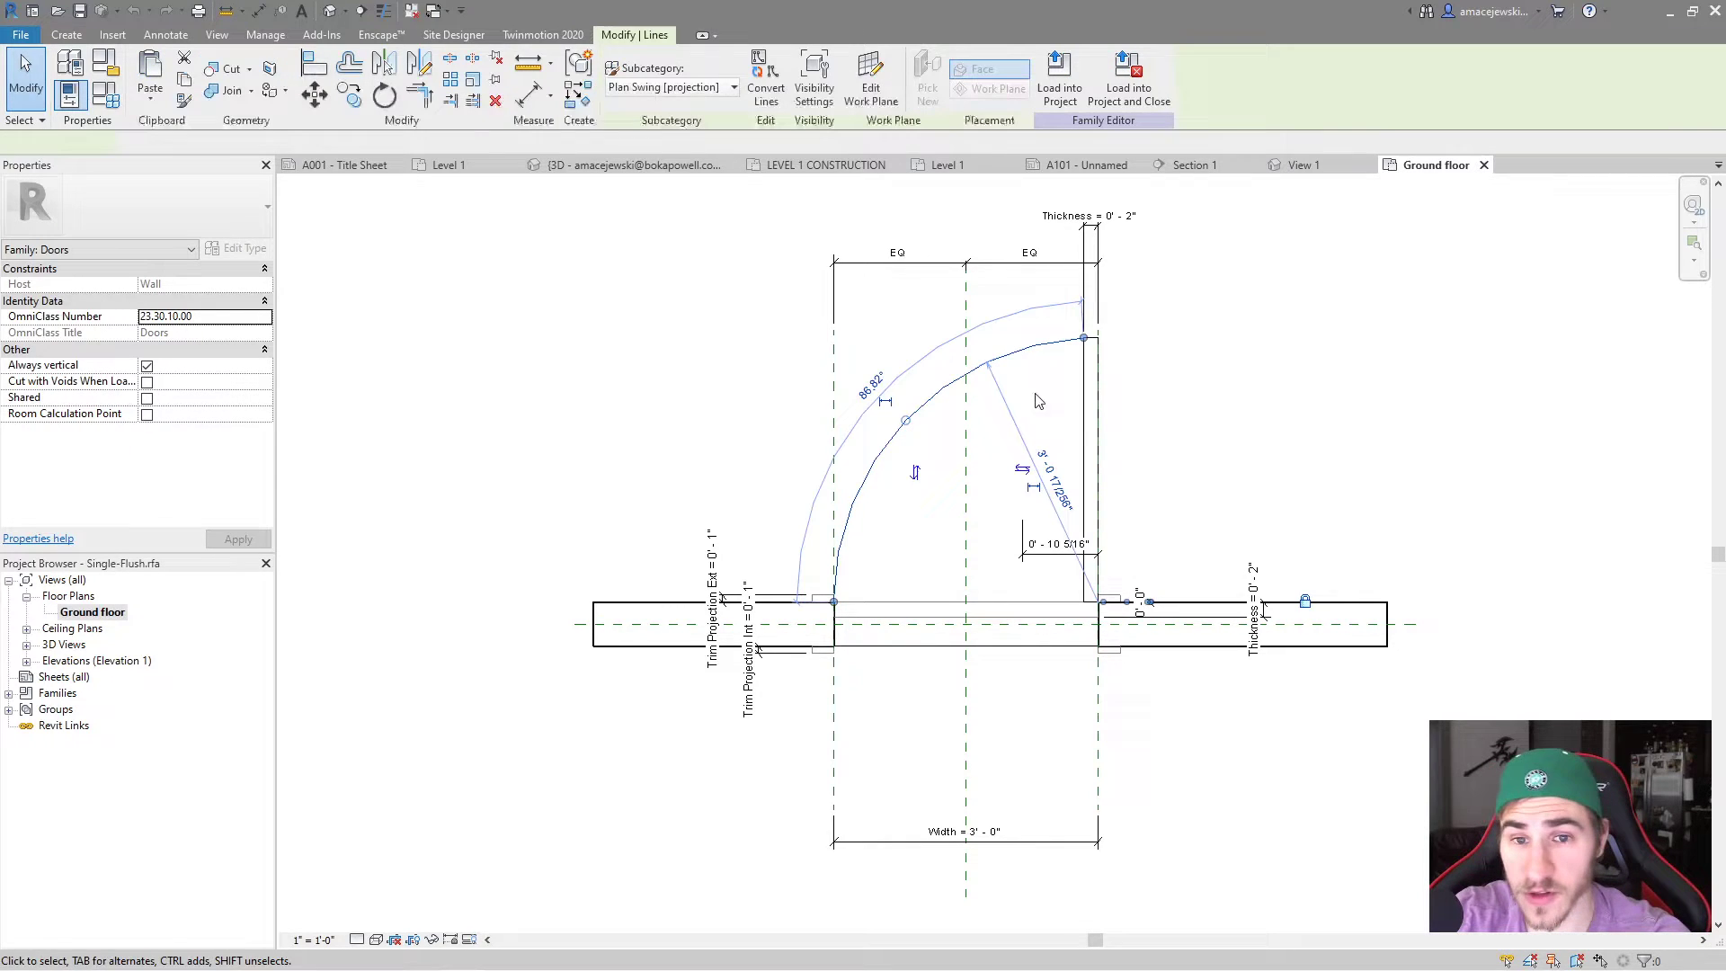
click(1069, 402)
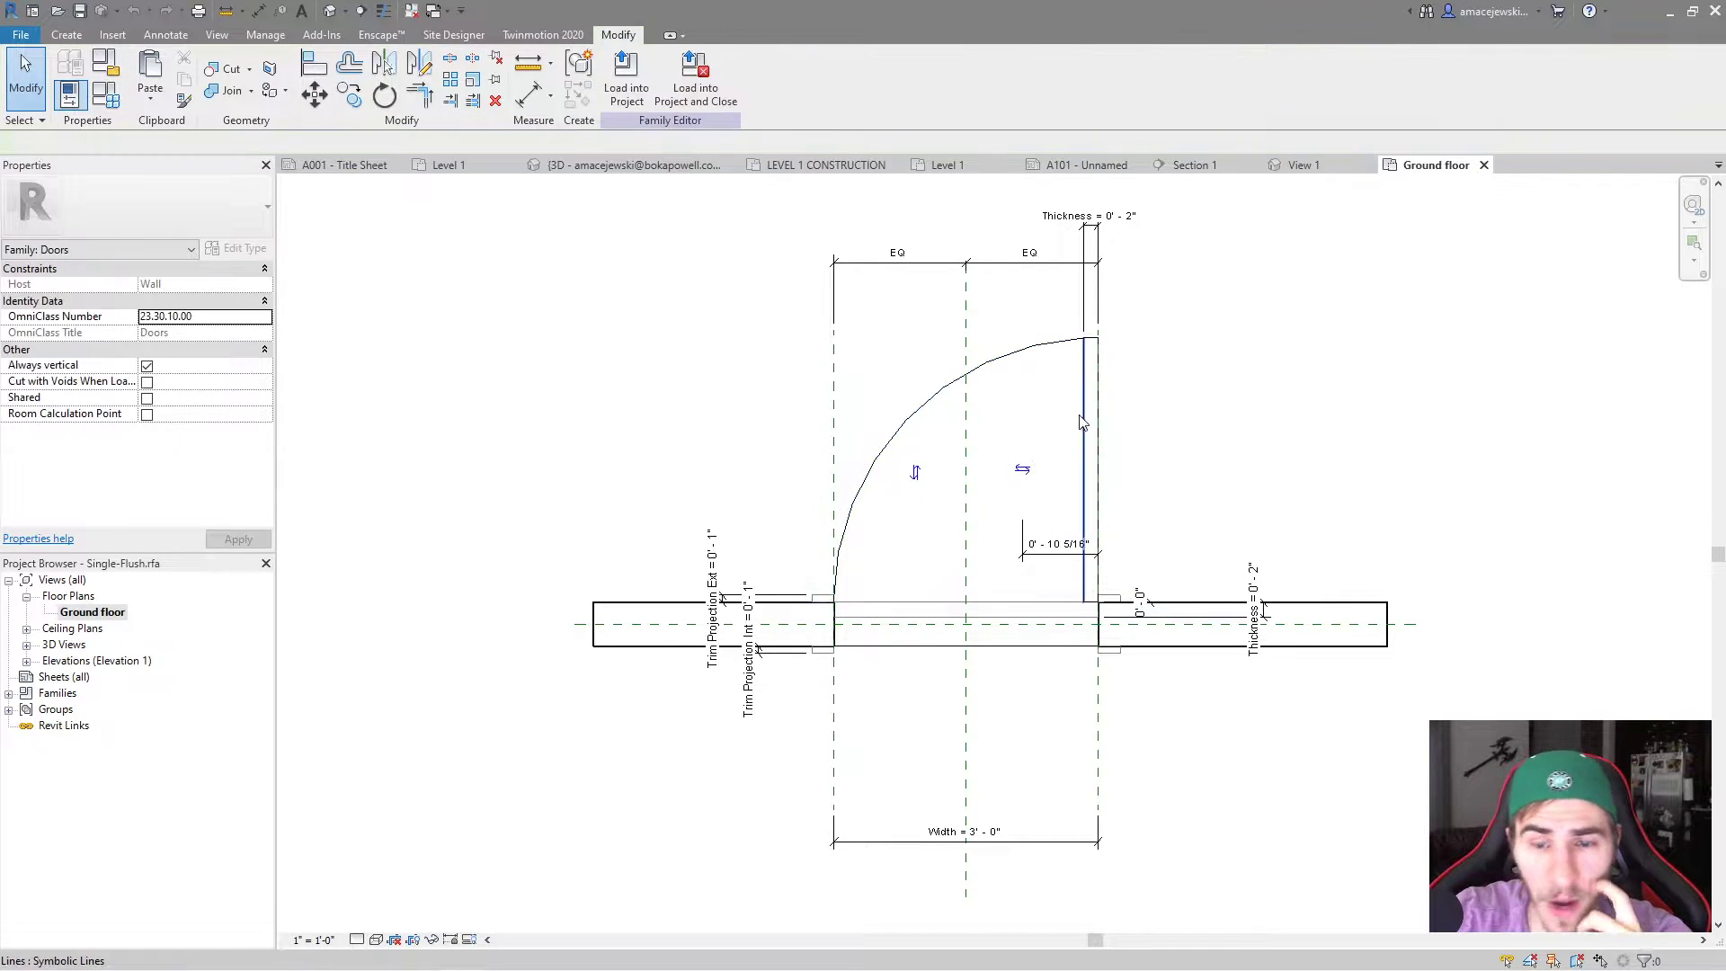
click(1016, 351)
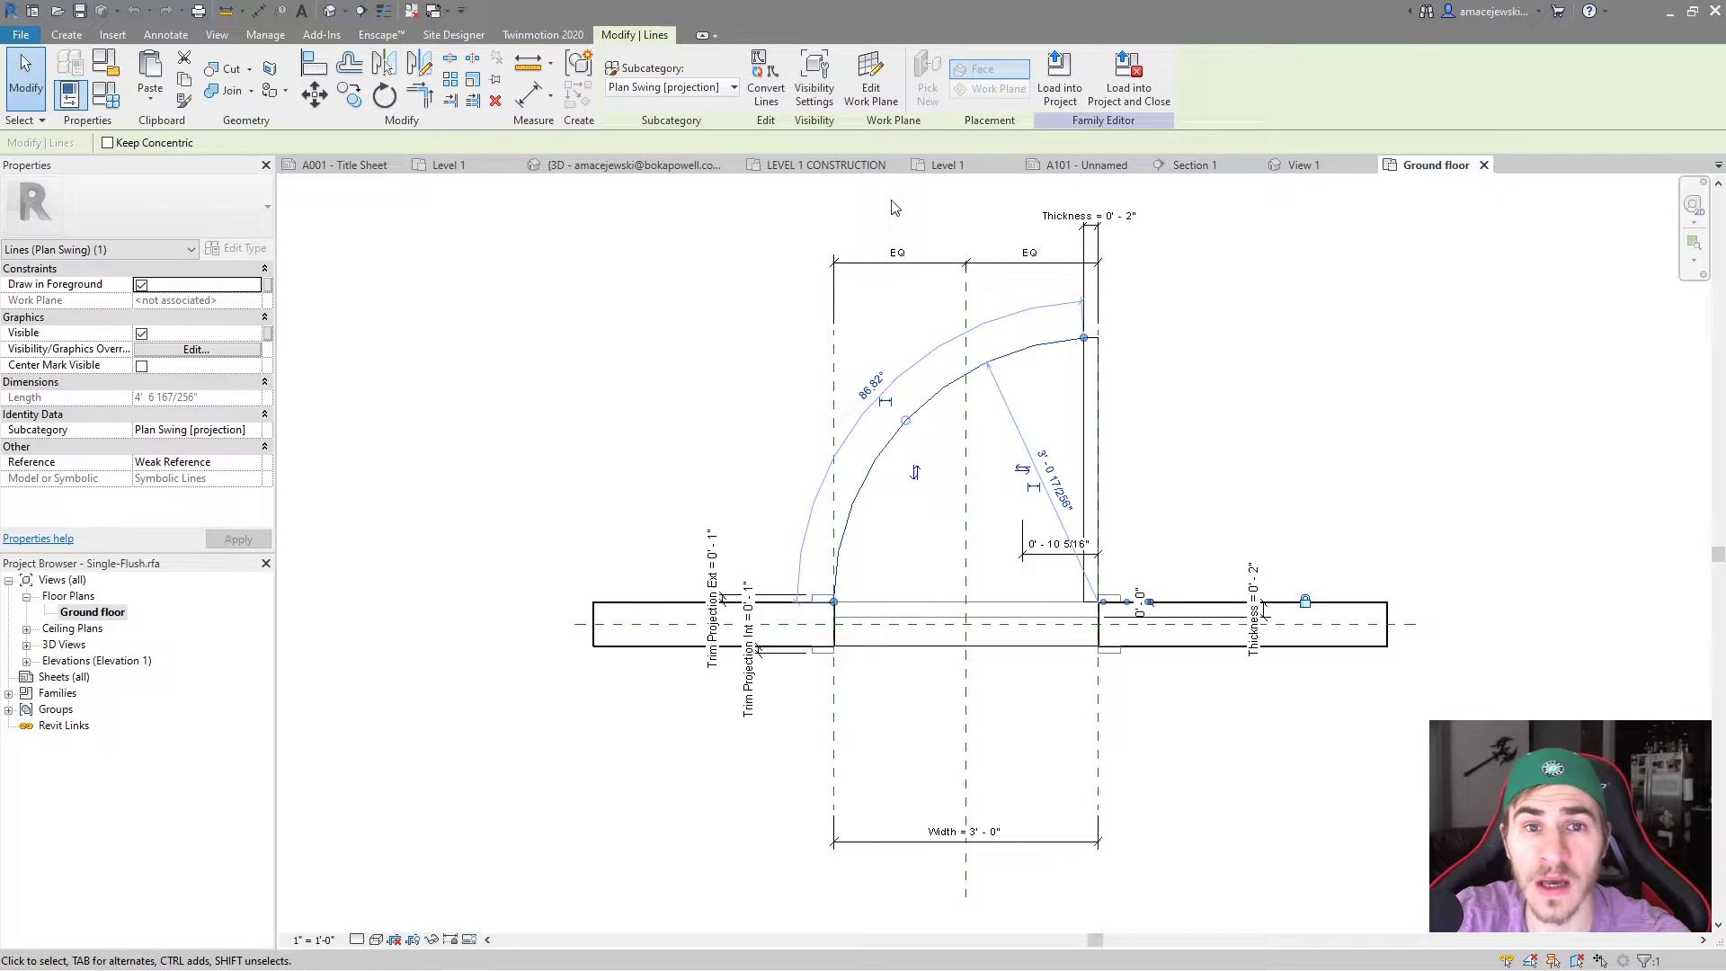
click(814, 86)
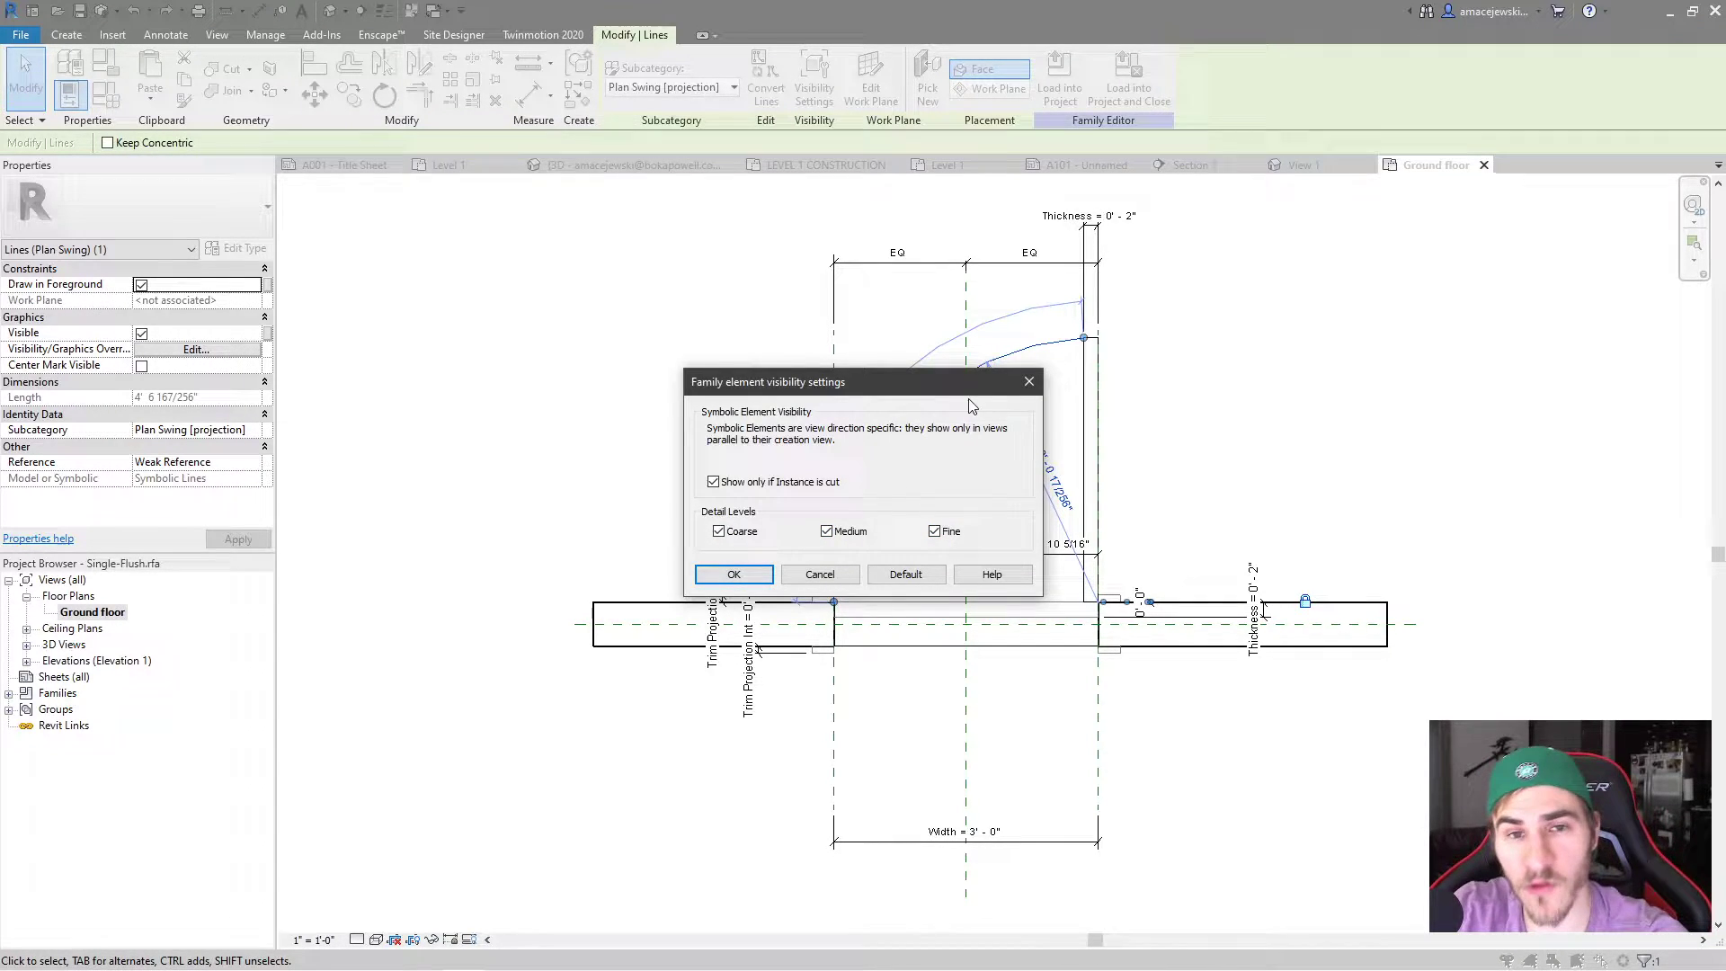
click(719, 531)
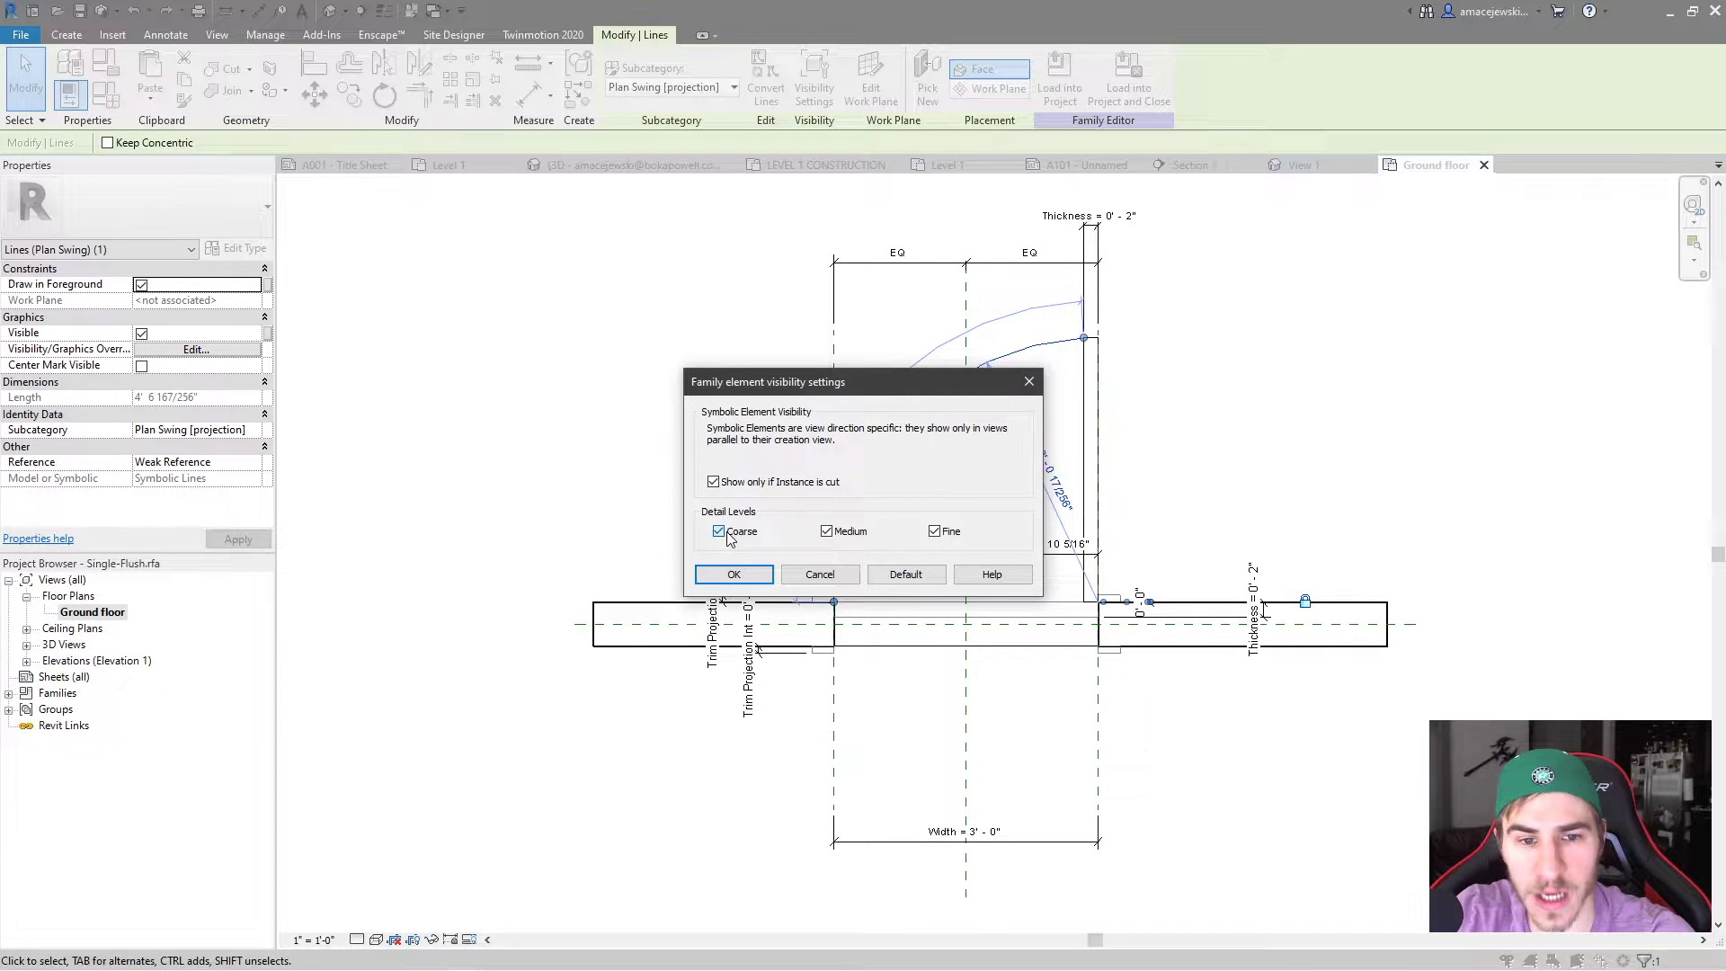
click(827, 532)
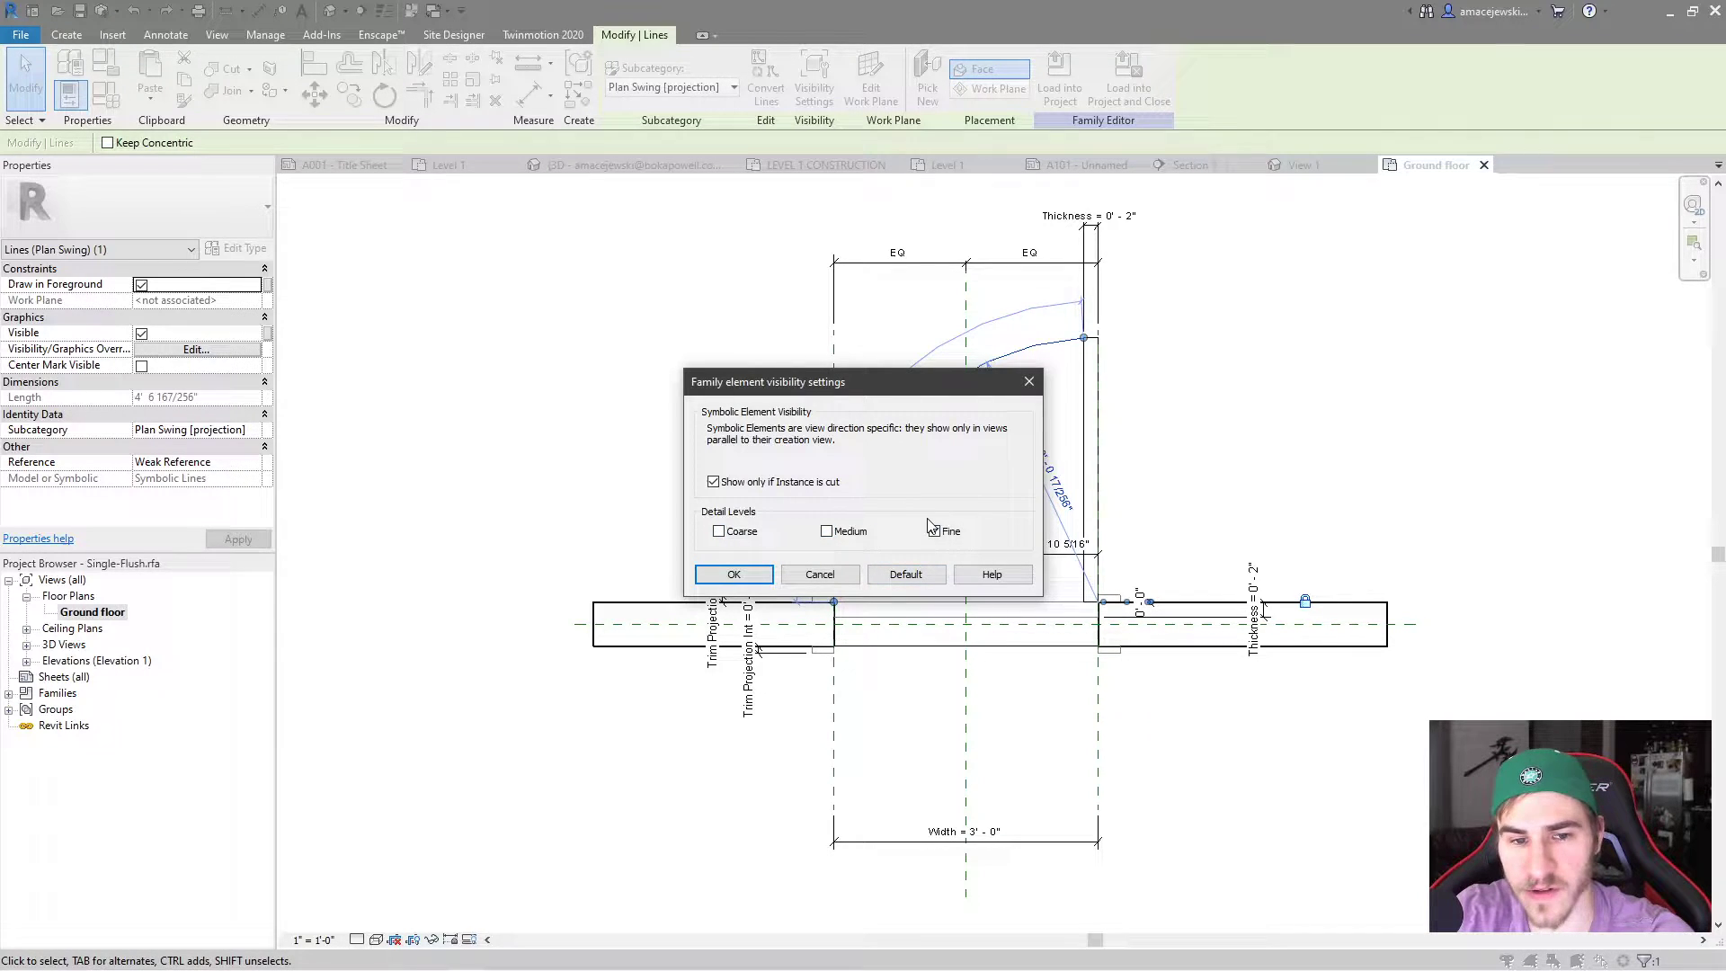
click(734, 574)
click(1205, 564)
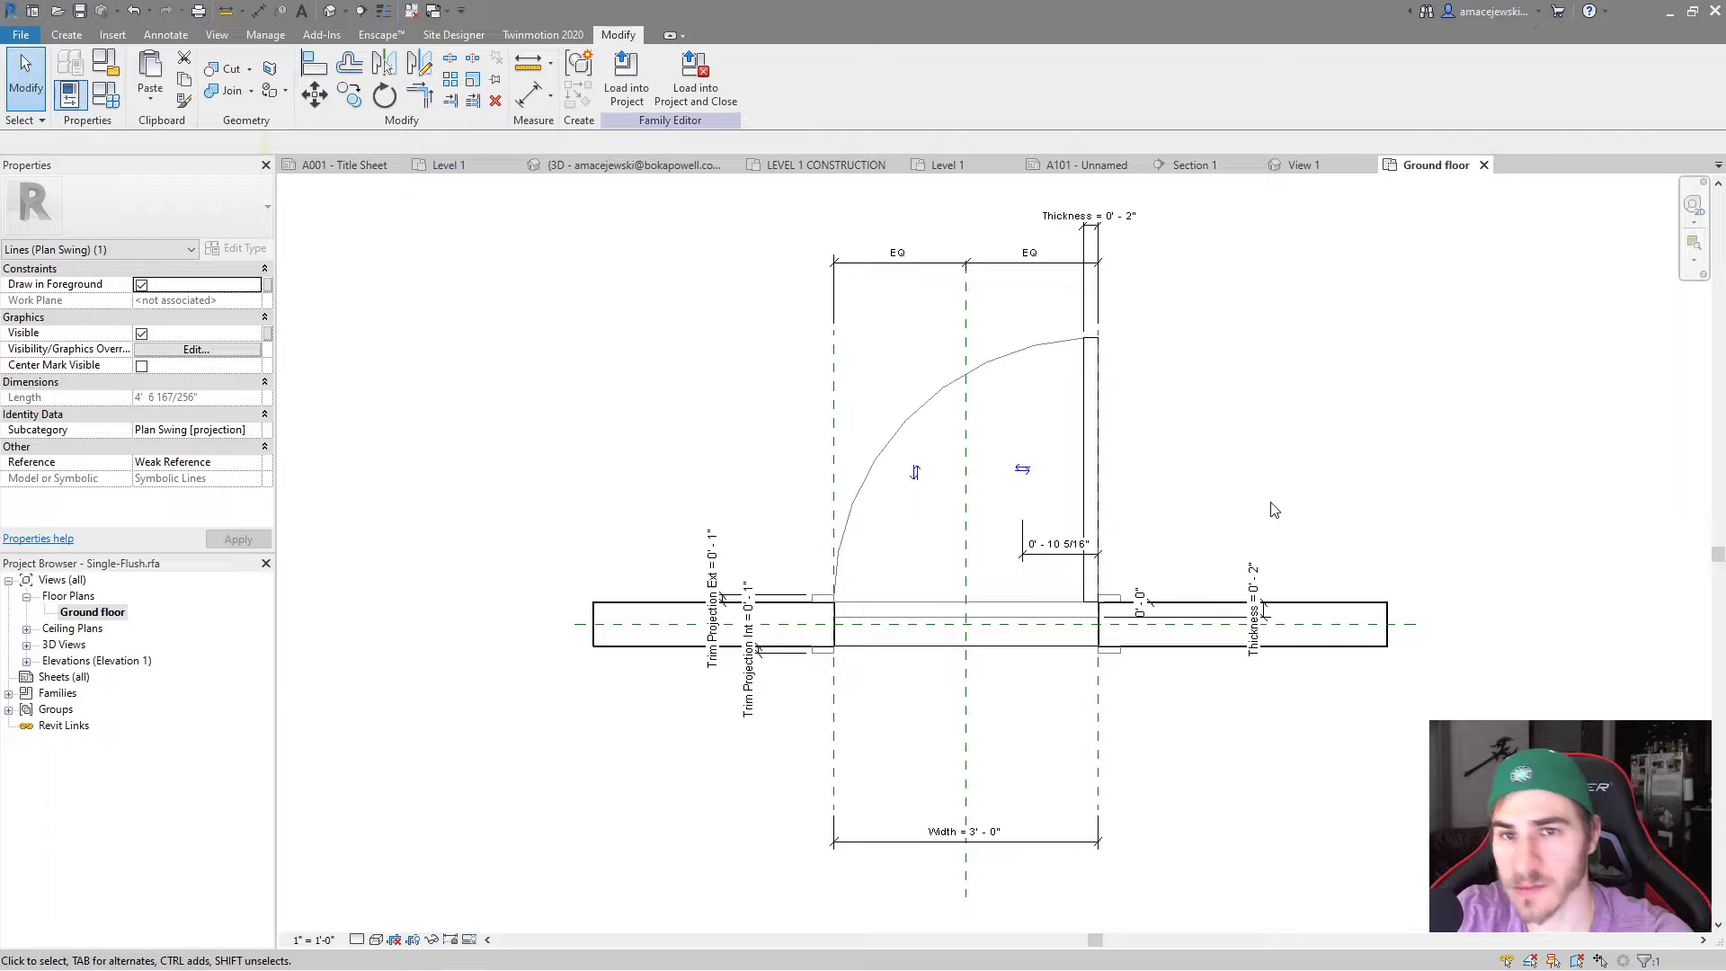
Load the edited door family into the project, close it, and overwrite the existing version
click(694, 90)
key(Return)
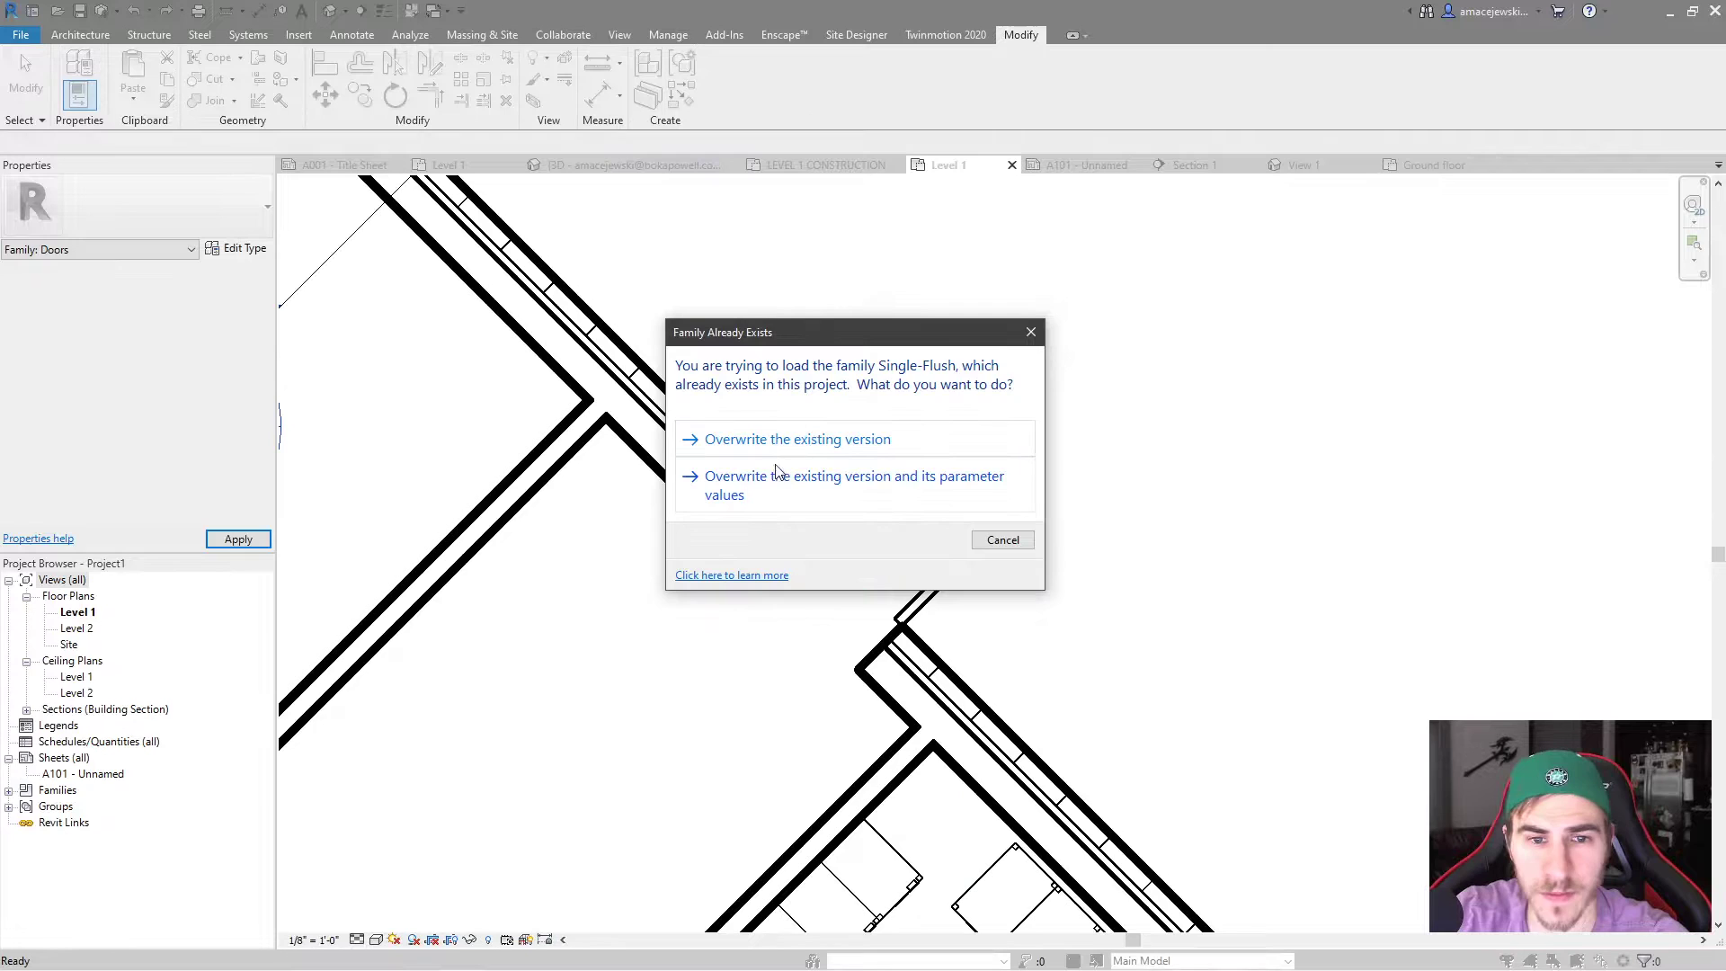
click(817, 438)
Select the reloaded Single-Flush door in the Level 1 plan, inspect its display at Medium detail, and clear the selection
scroll(1004, 558, down, 1)
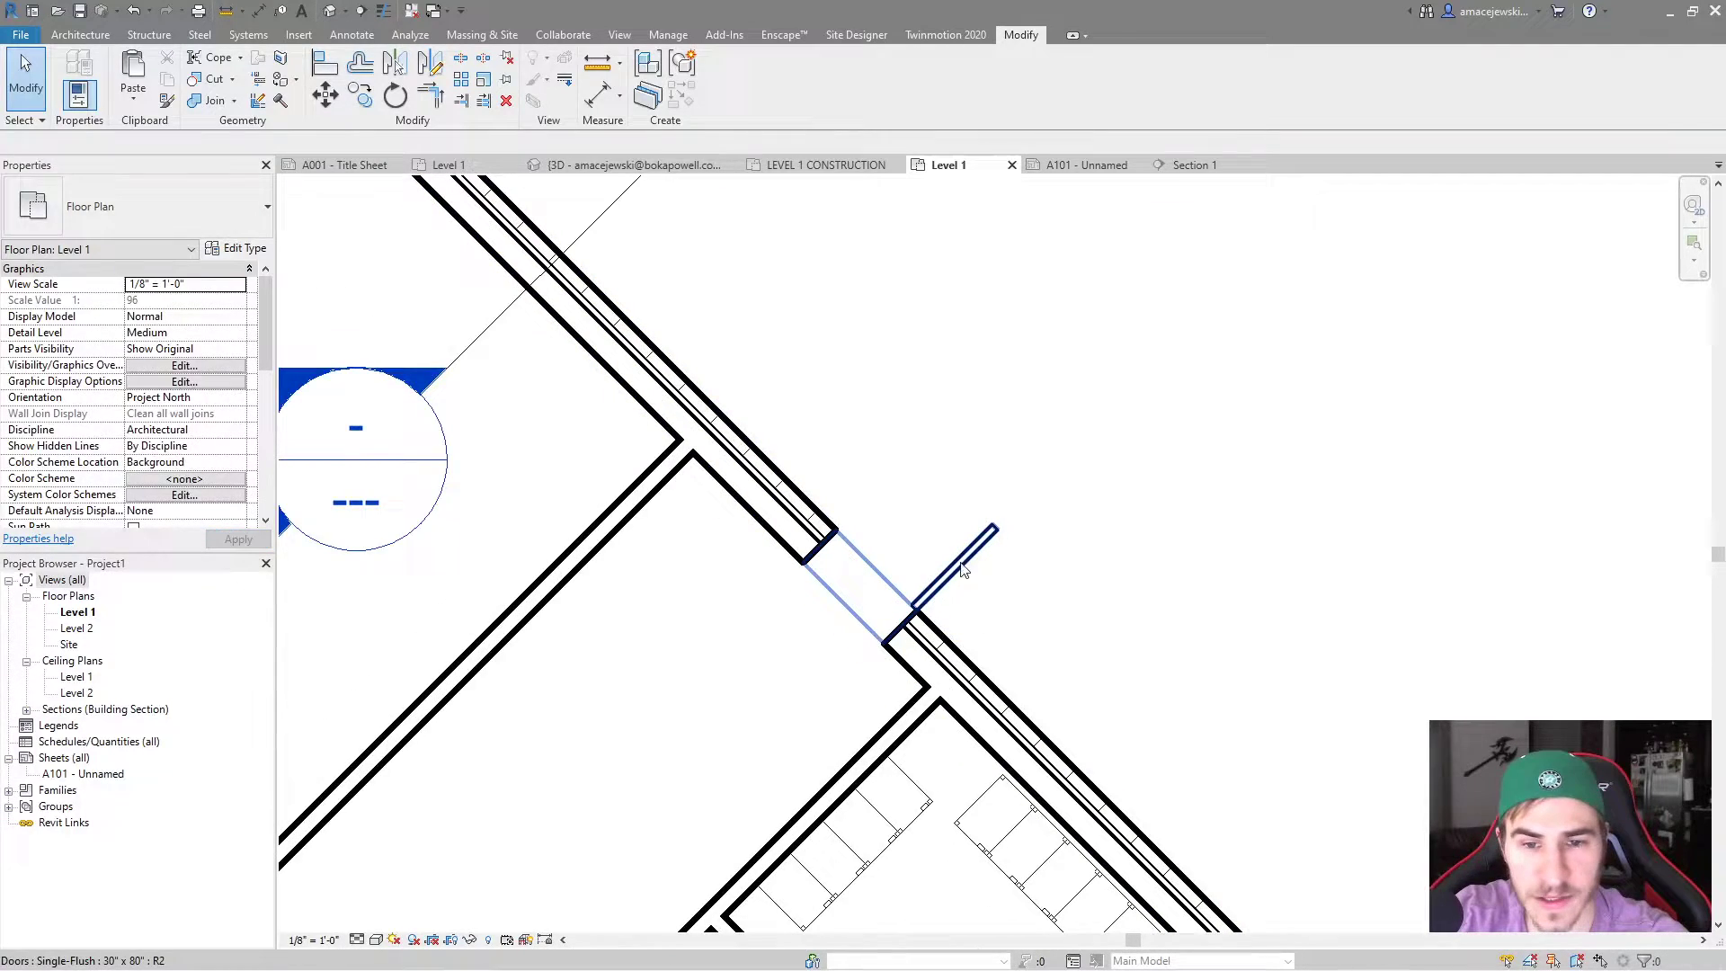
click(1004, 558)
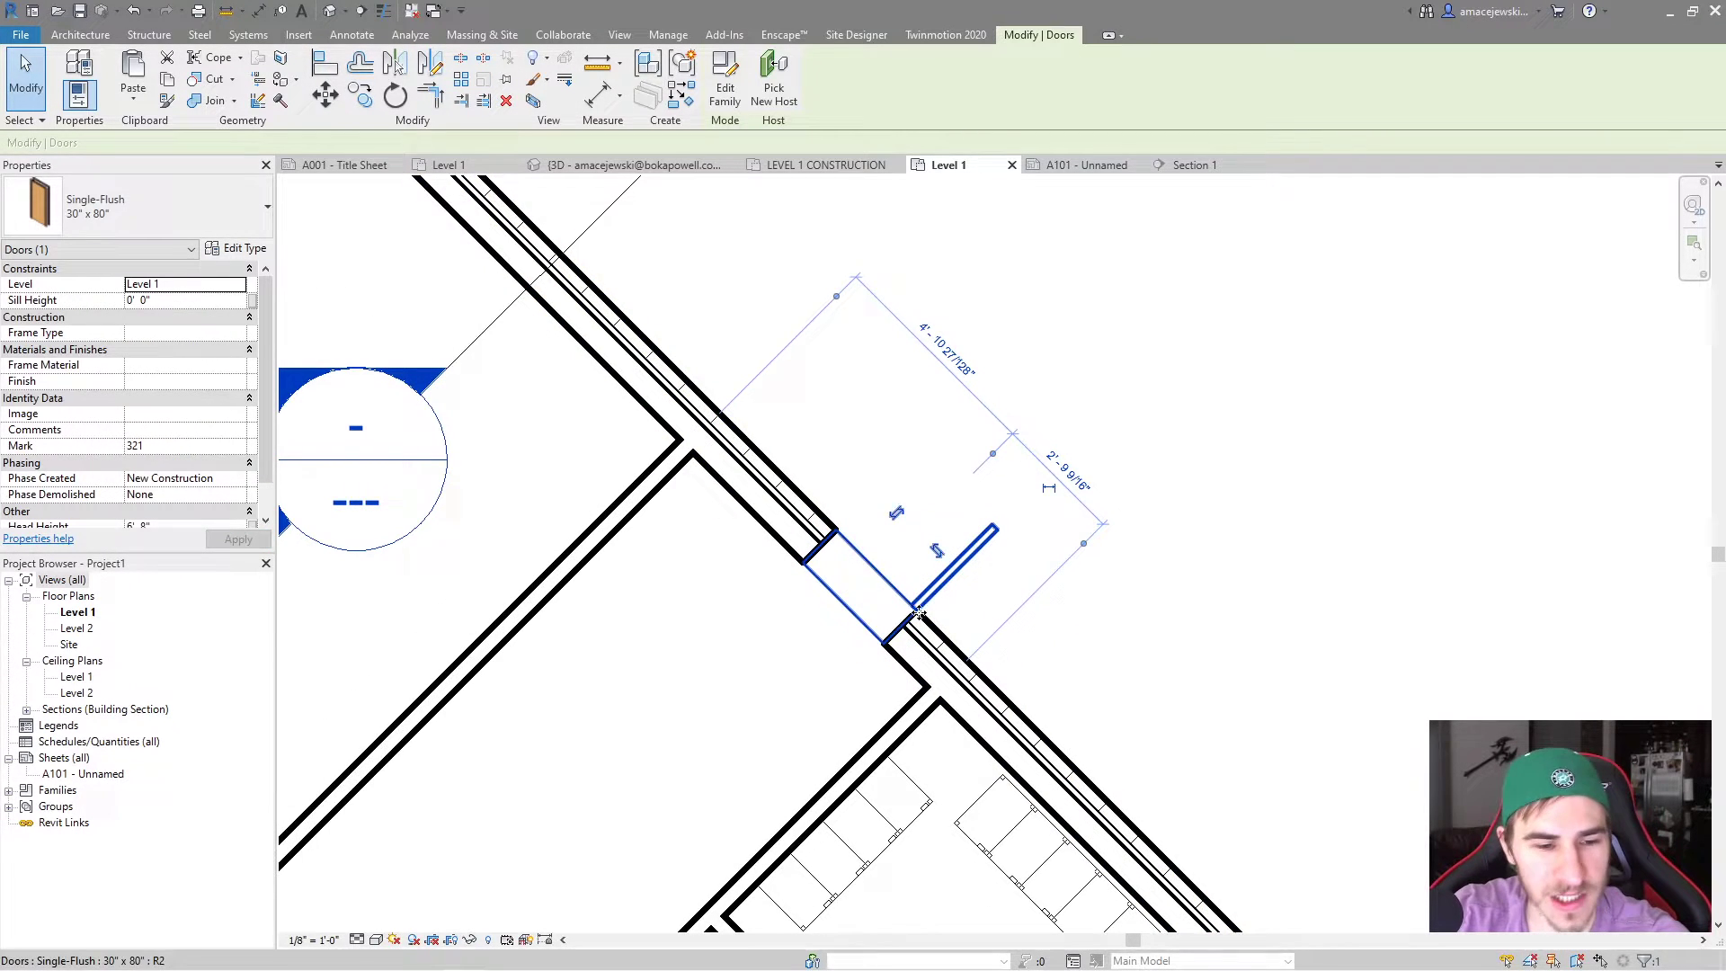
click(1191, 627)
click(992, 627)
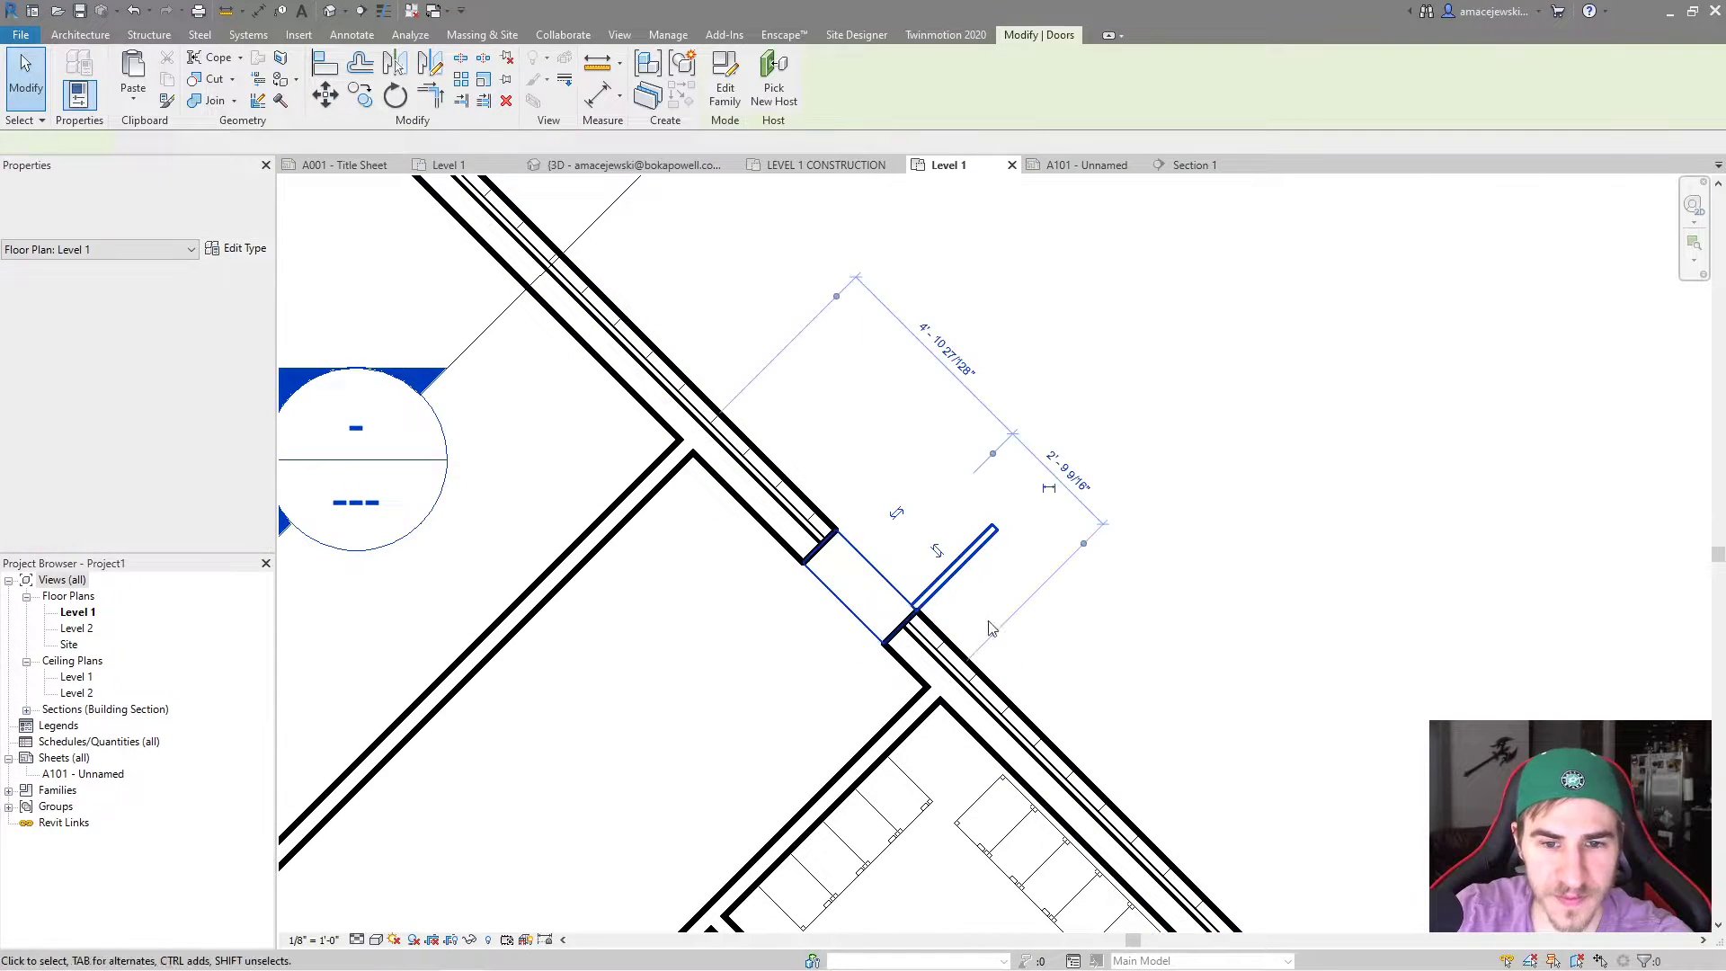
click(357, 940)
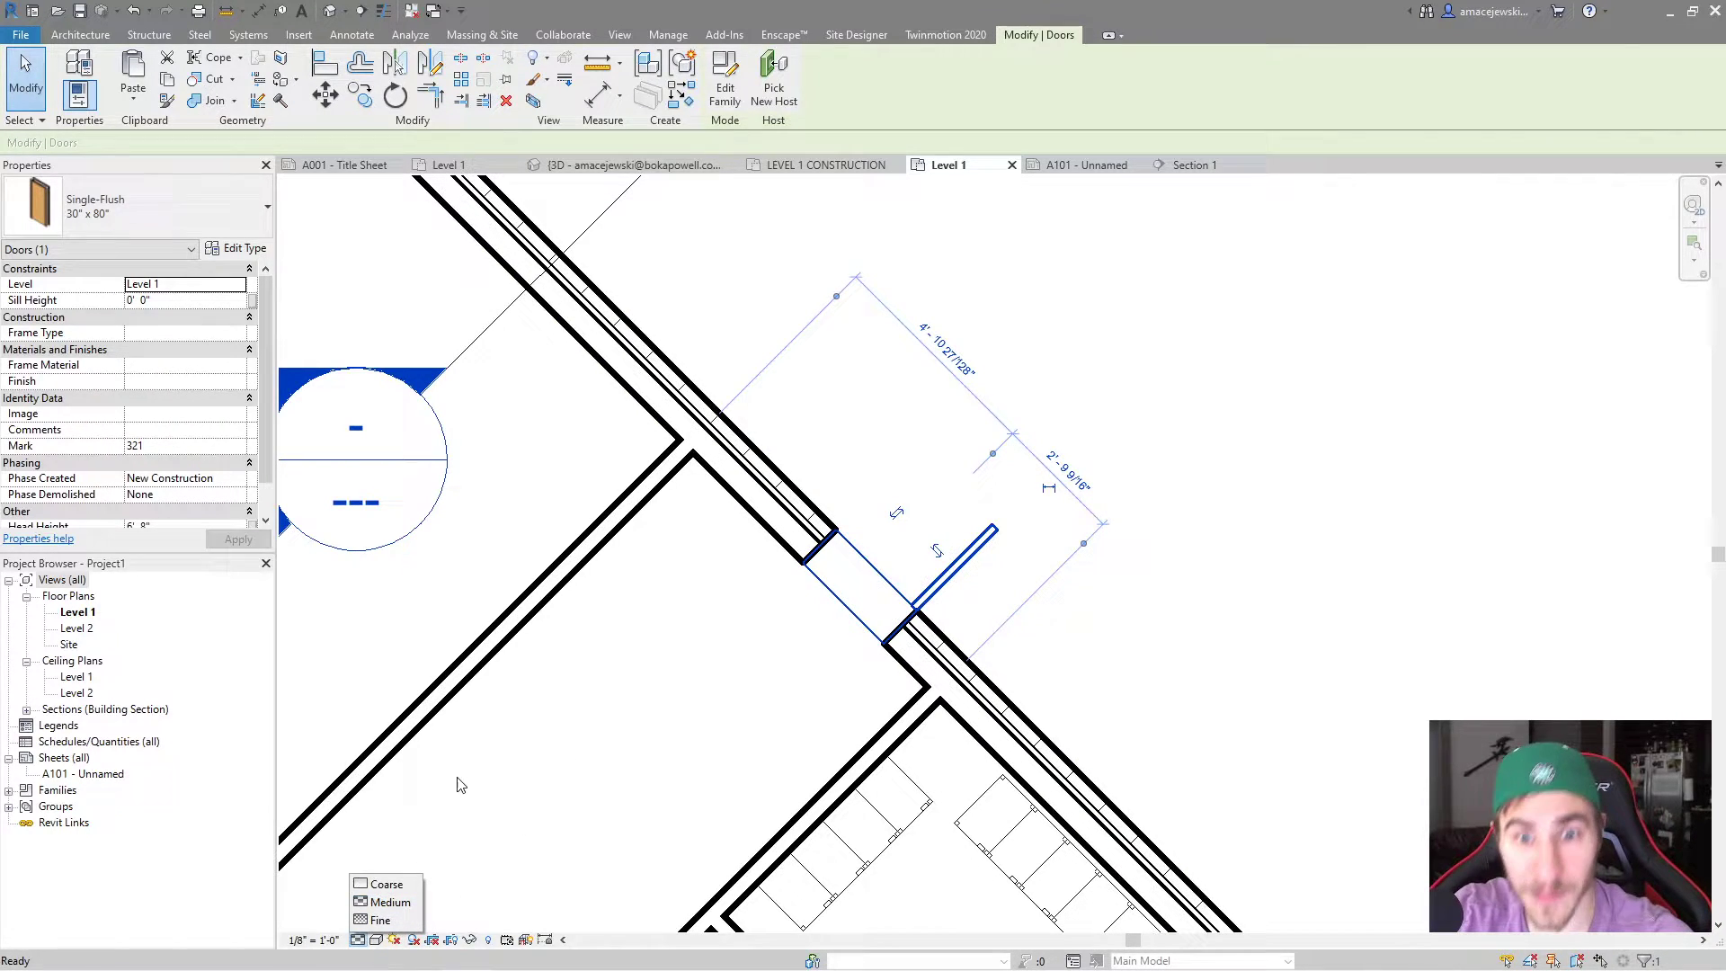
click(481, 753)
click(818, 569)
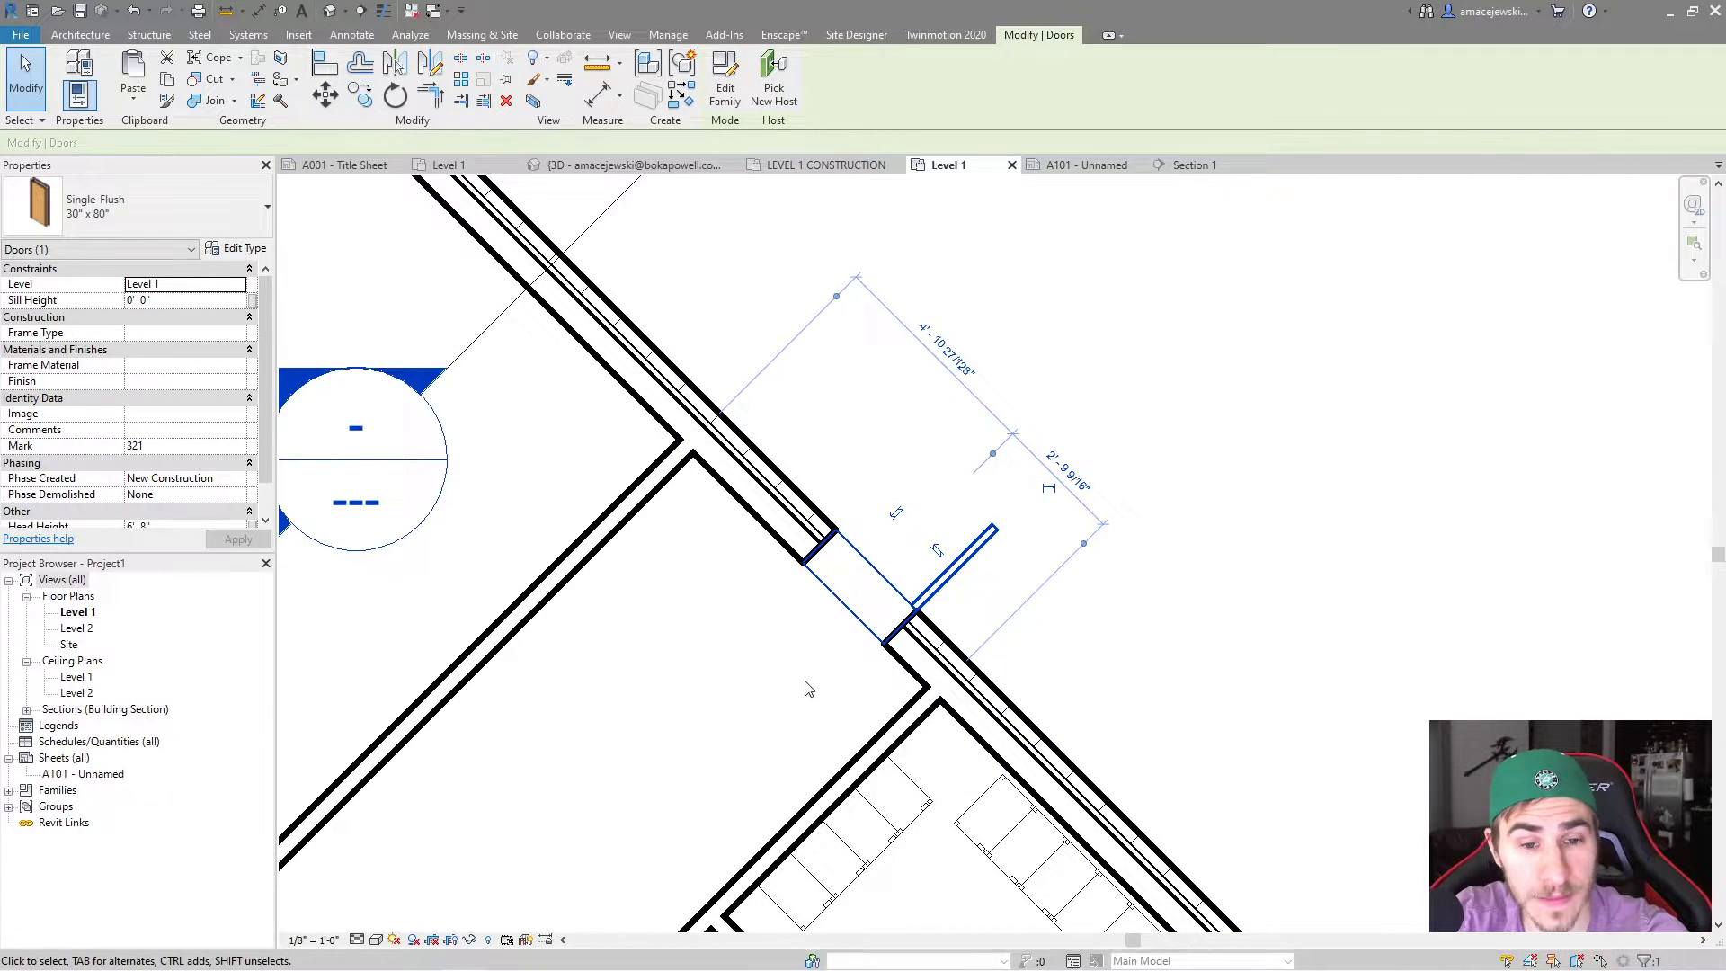
key(Delete)
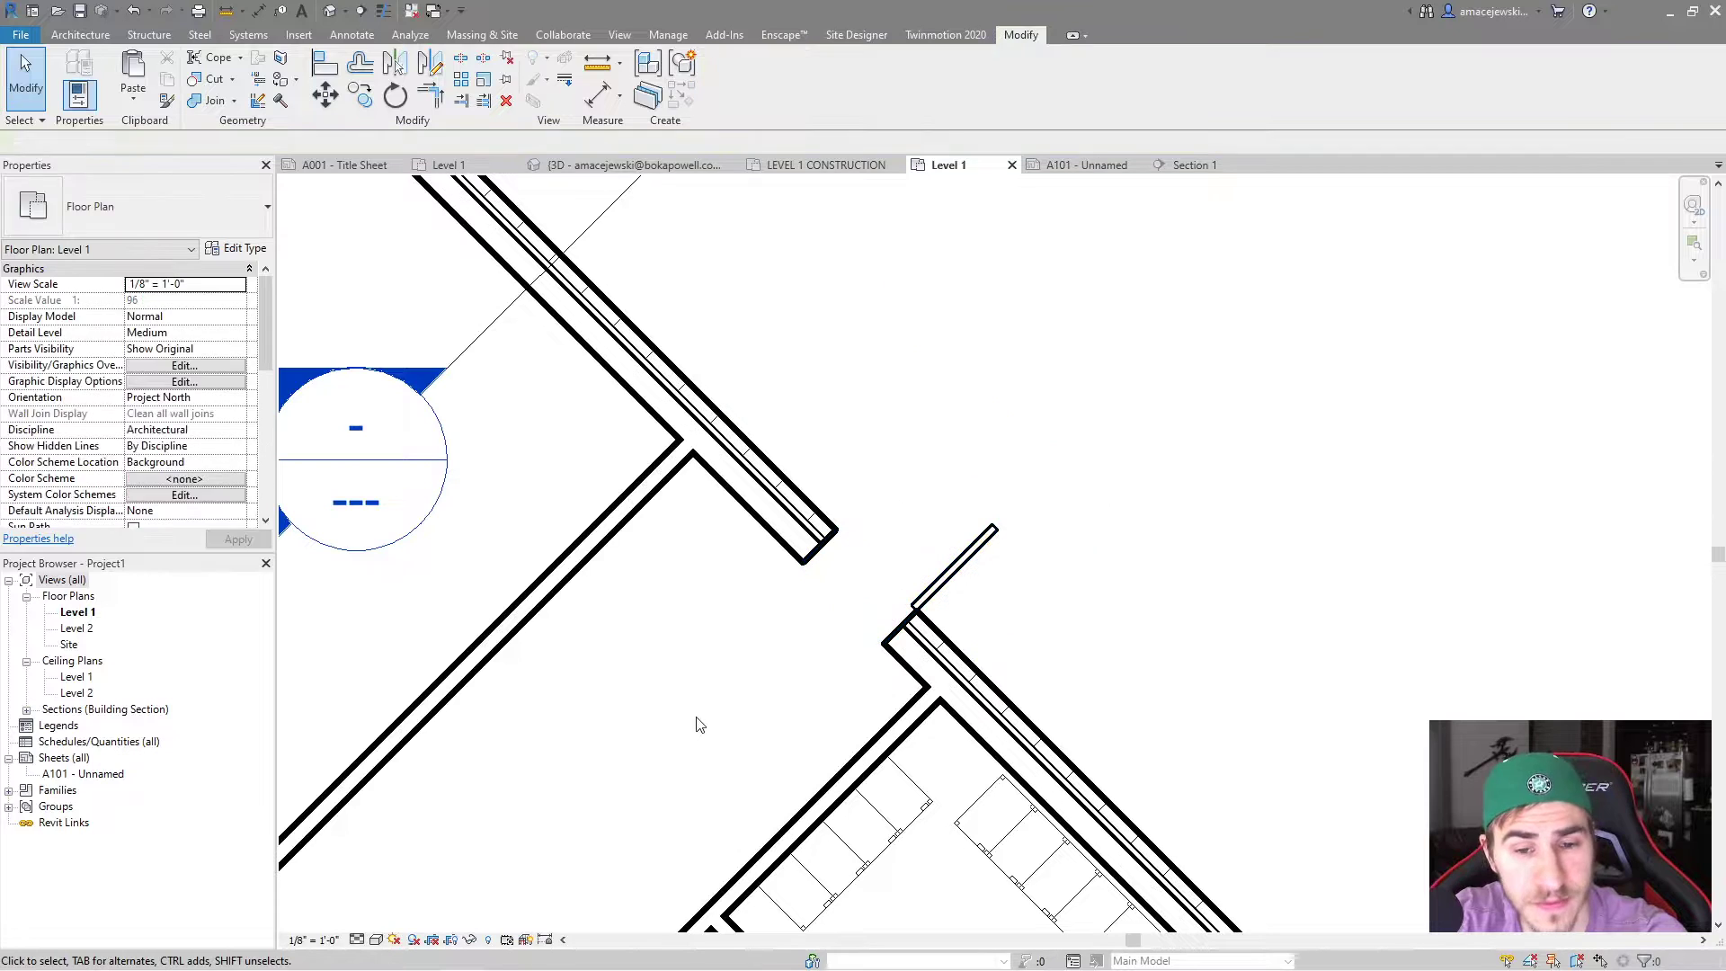
Compare the door's swing display at Fine detail in the Level 1 plan, and return the view to Medium
click(356, 940)
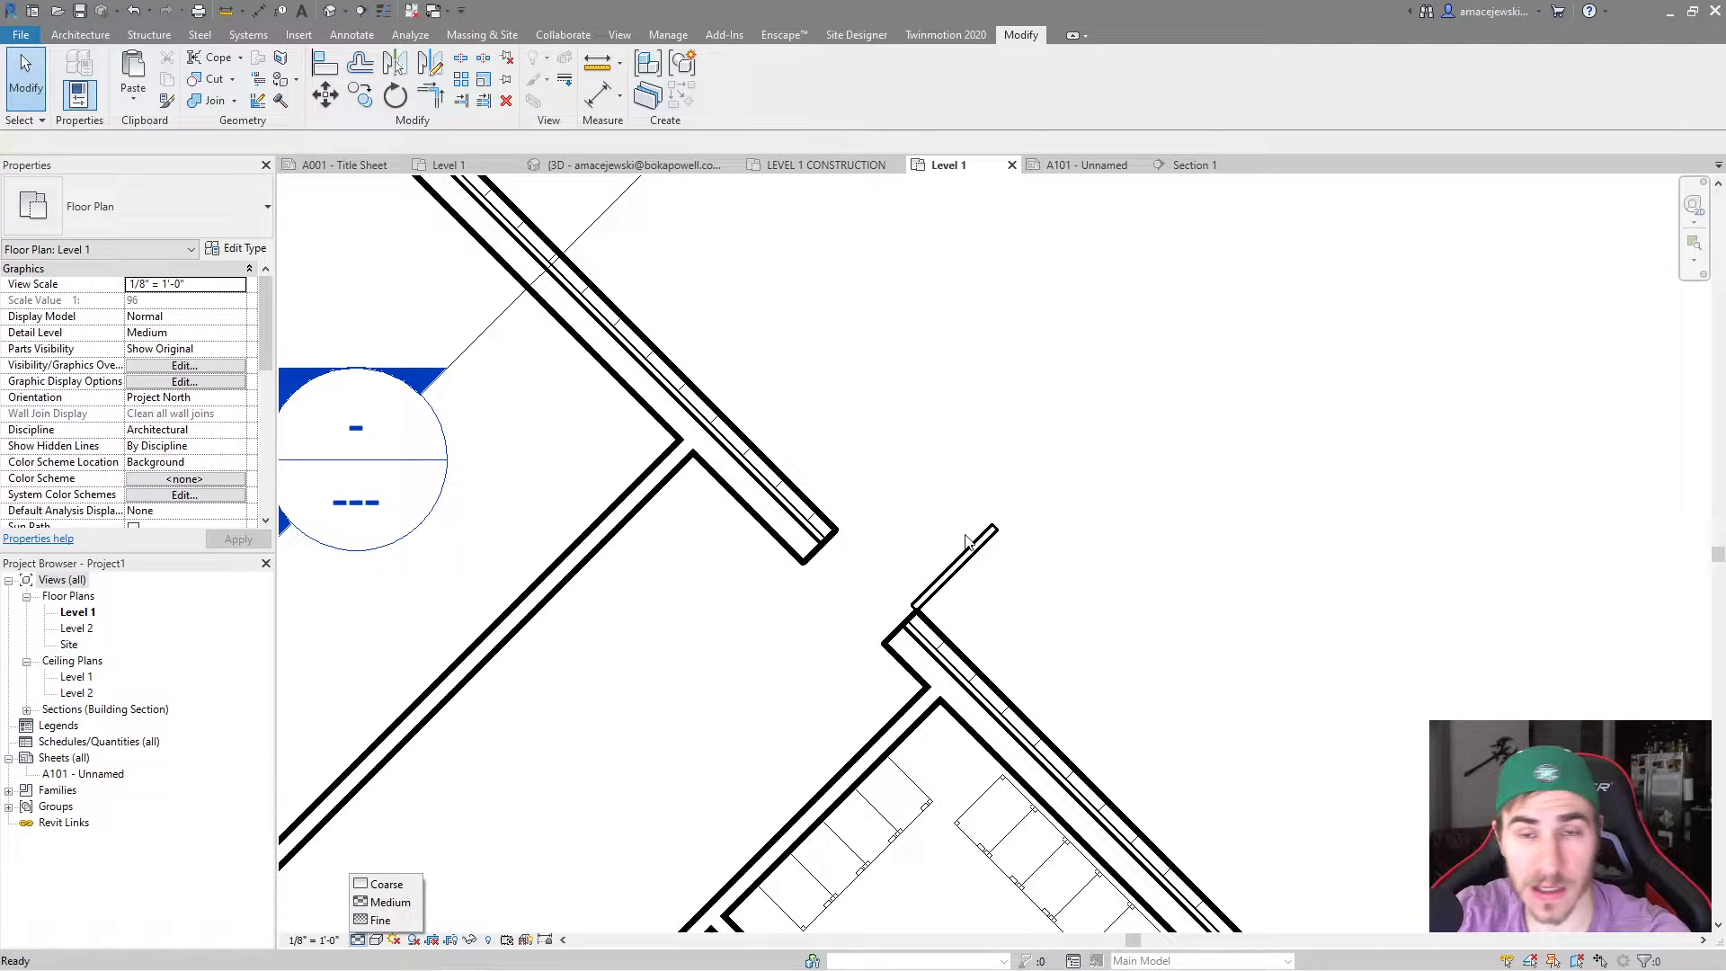
click(382, 920)
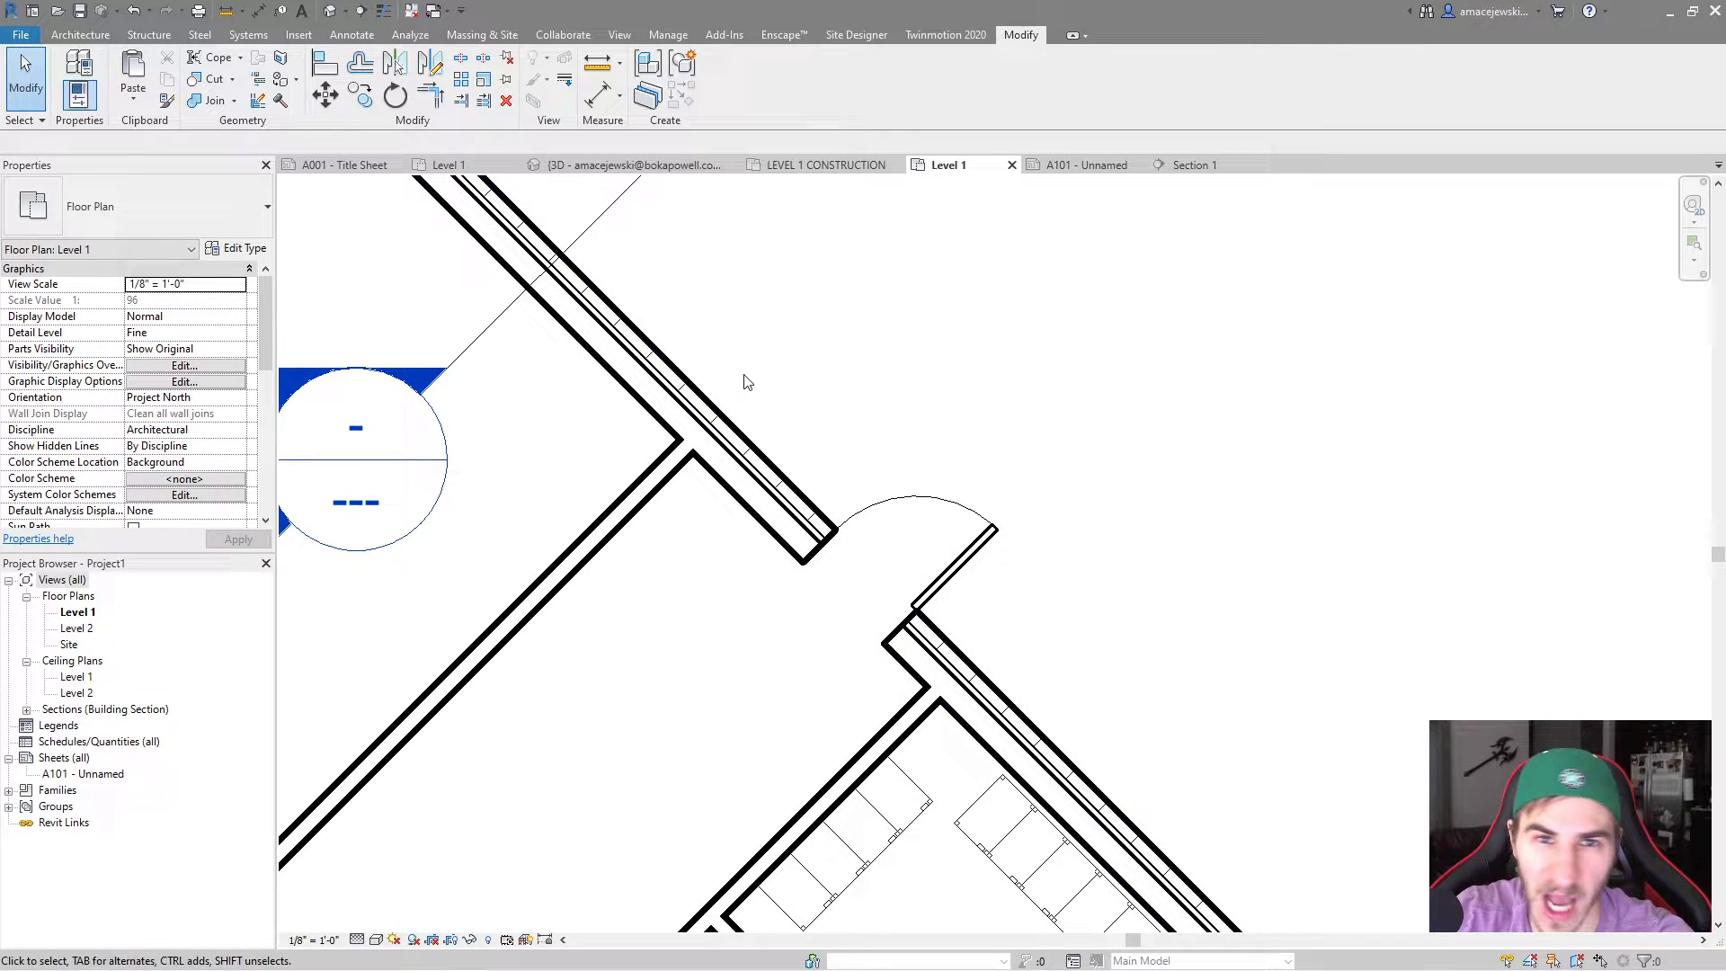
scroll(1048, 593, down, 2)
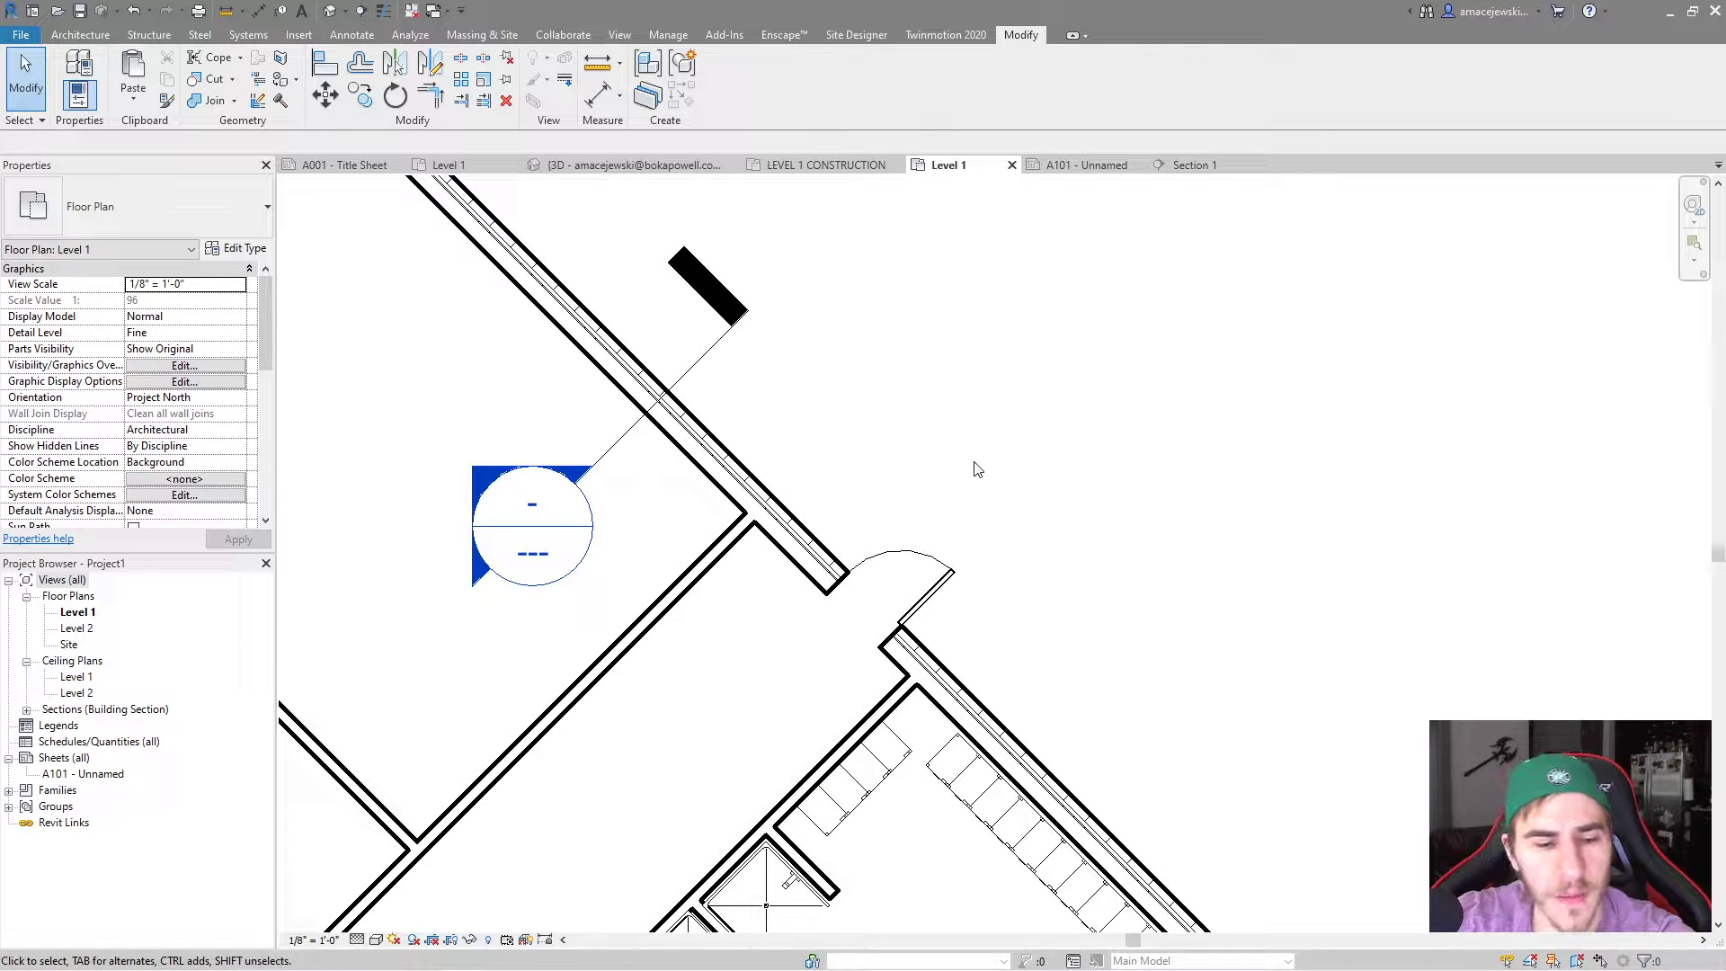
click(358, 939)
click(377, 904)
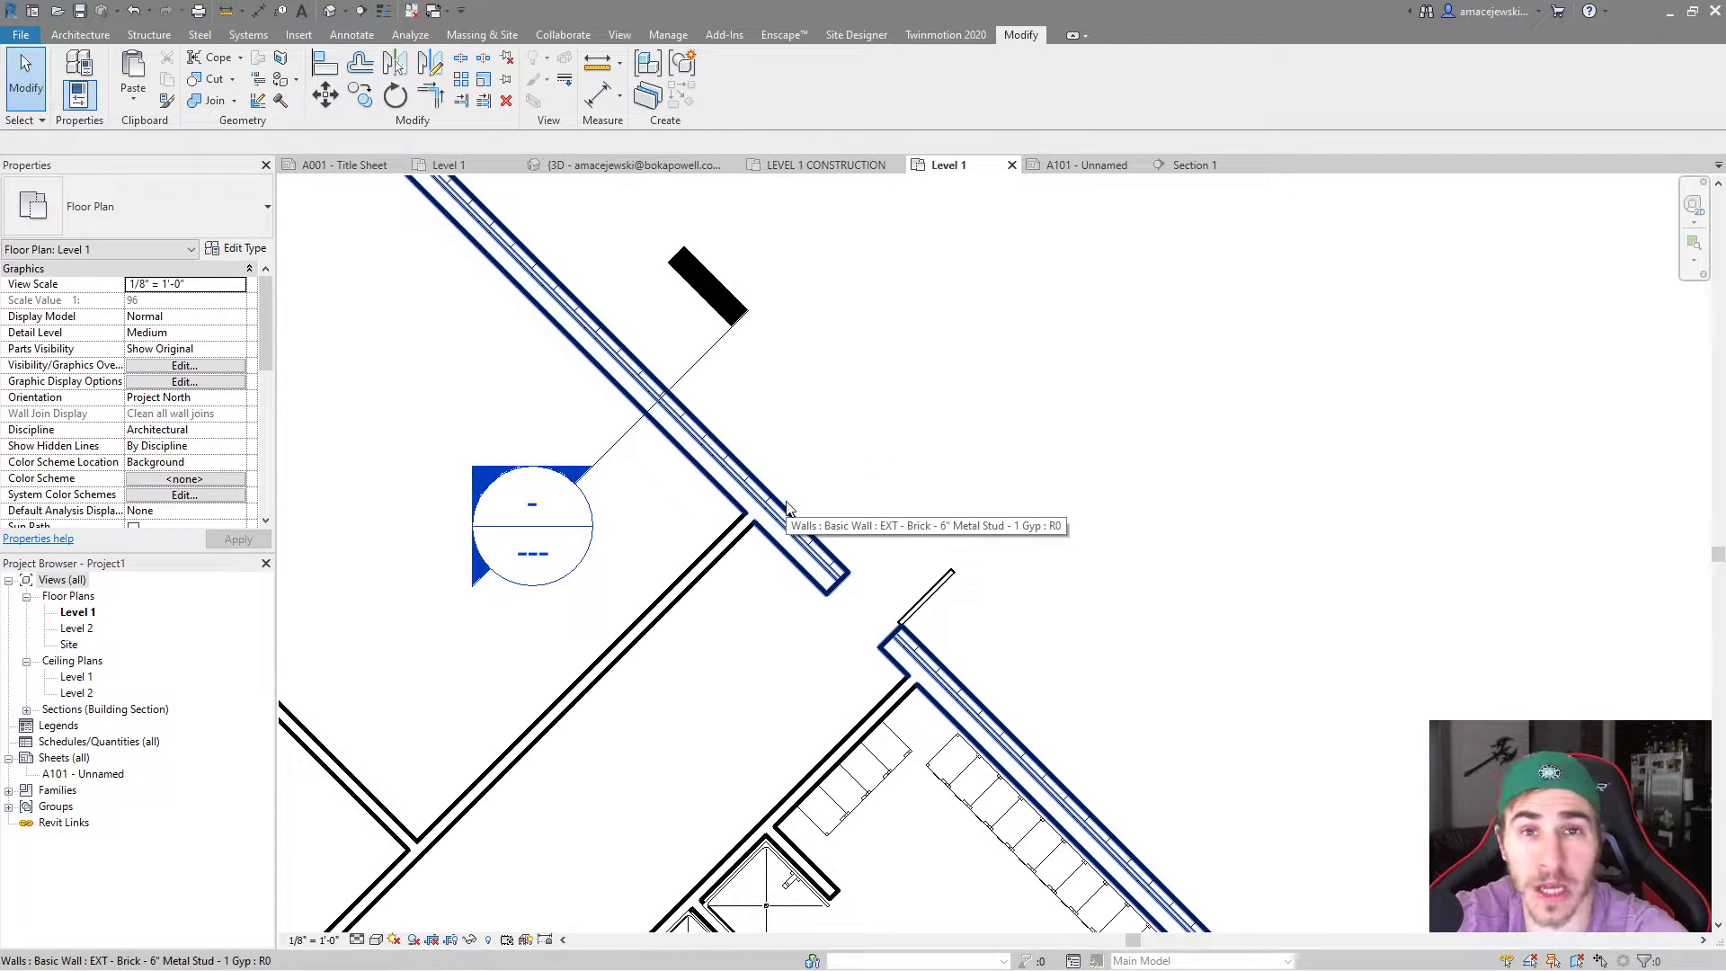
Examine the restroom and shower fixtures and the edited exterior door in the Level 1 plan at Medium detail
middle_drag(968, 439, 1043, 449)
scroll(1043, 449, down, 2)
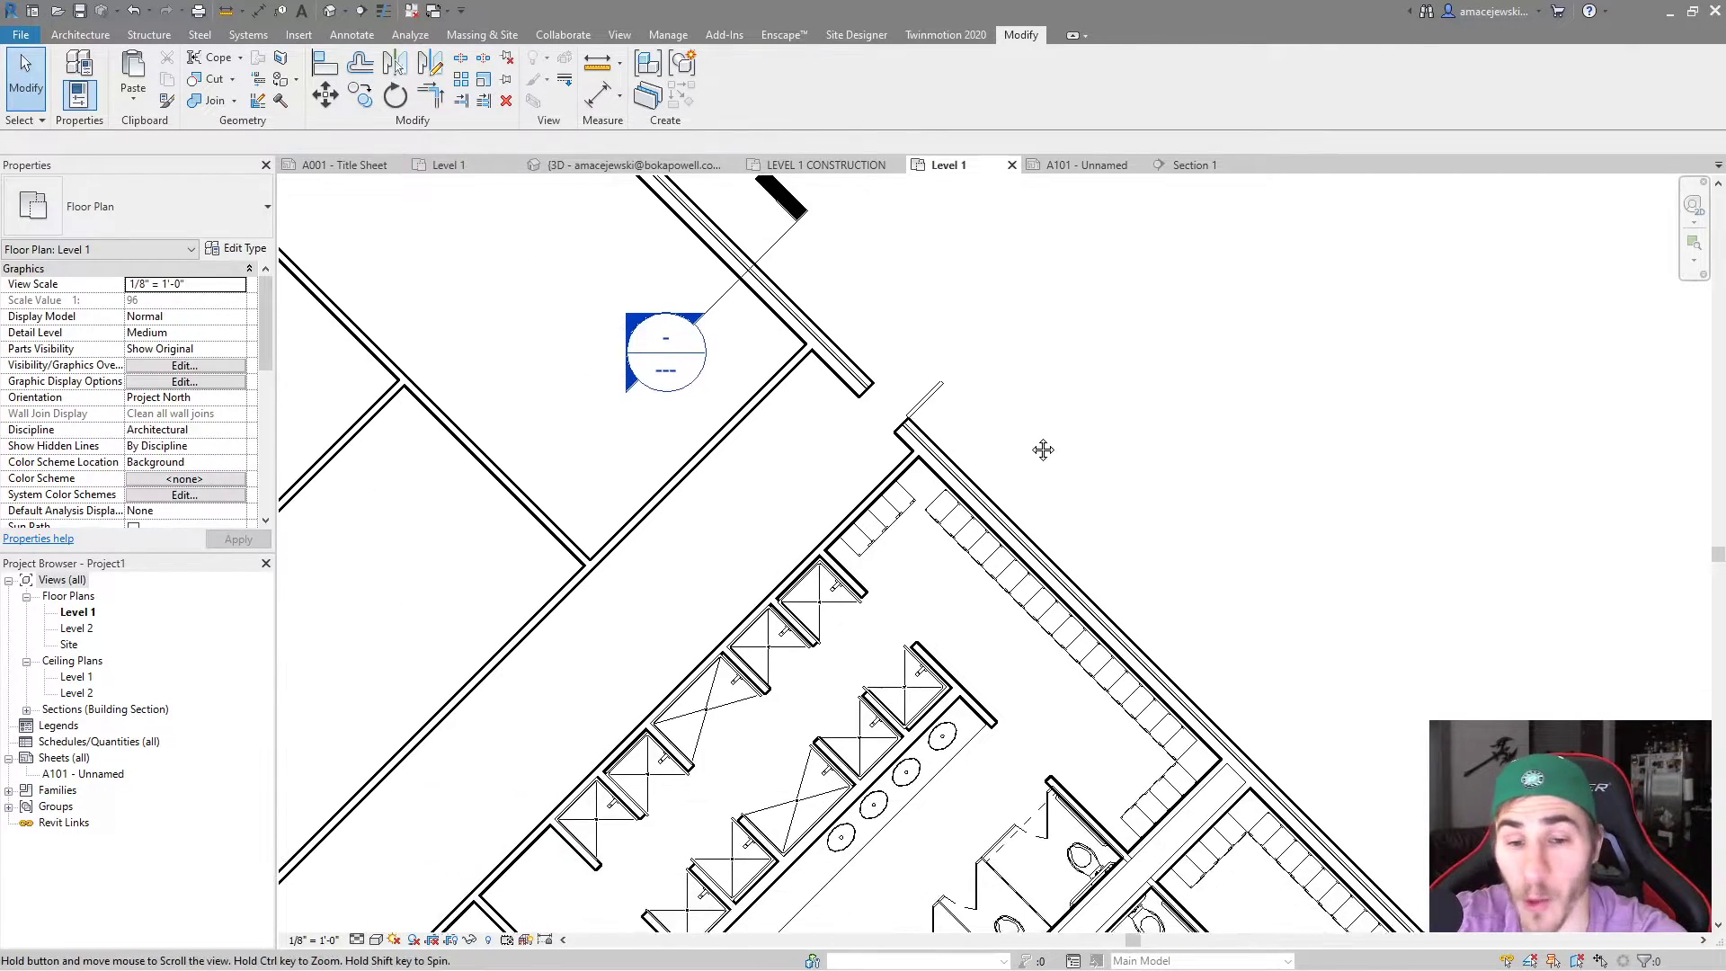
scroll(1010, 405, down, 3)
scroll(891, 621, up, 3)
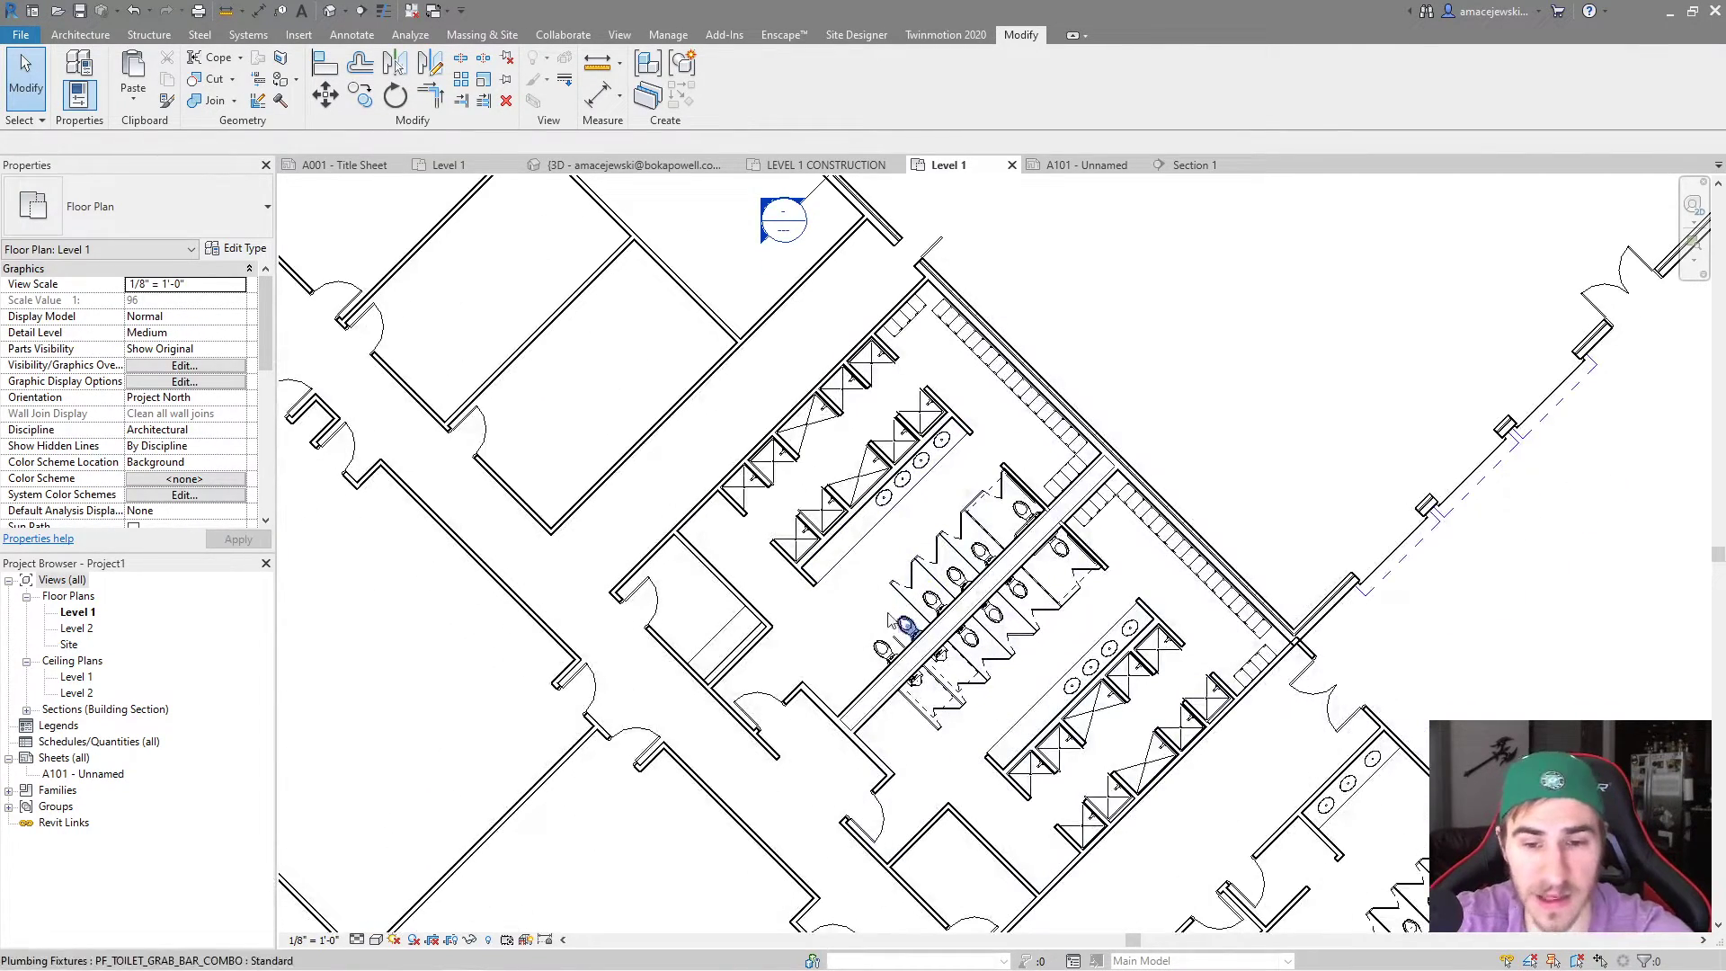
middle_drag(890, 620, 906, 583)
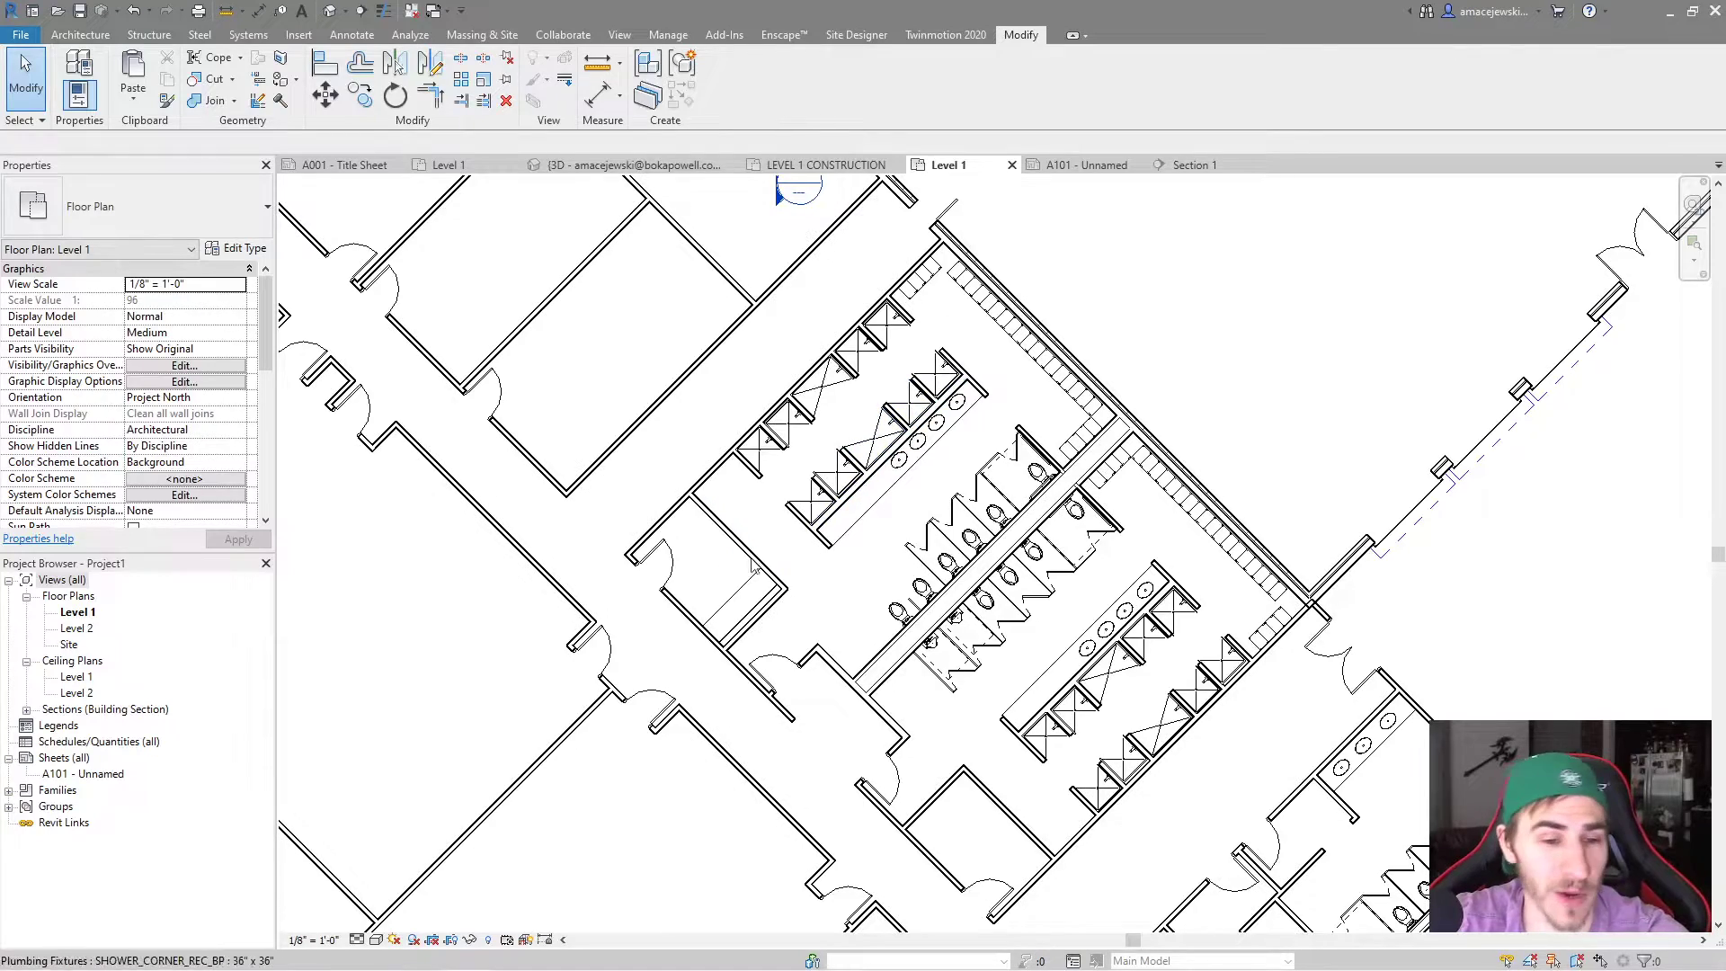
middle_drag(753, 565, 765, 789)
scroll(946, 431, up, 4)
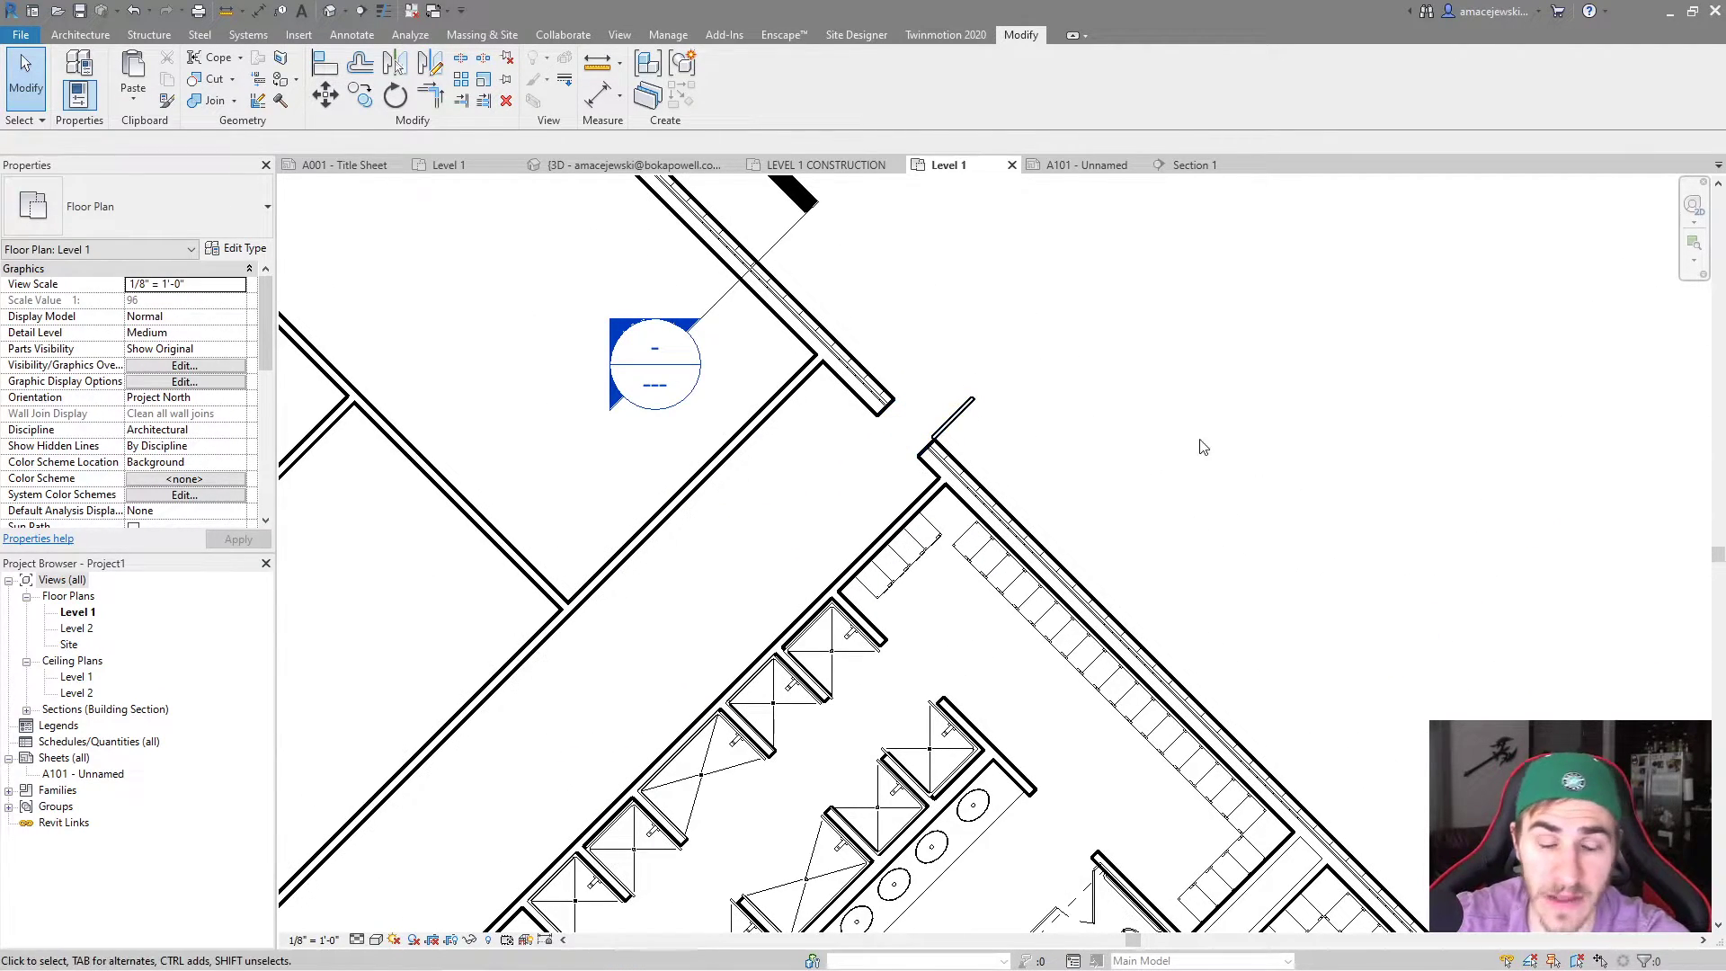
scroll(1158, 436, down, 2)
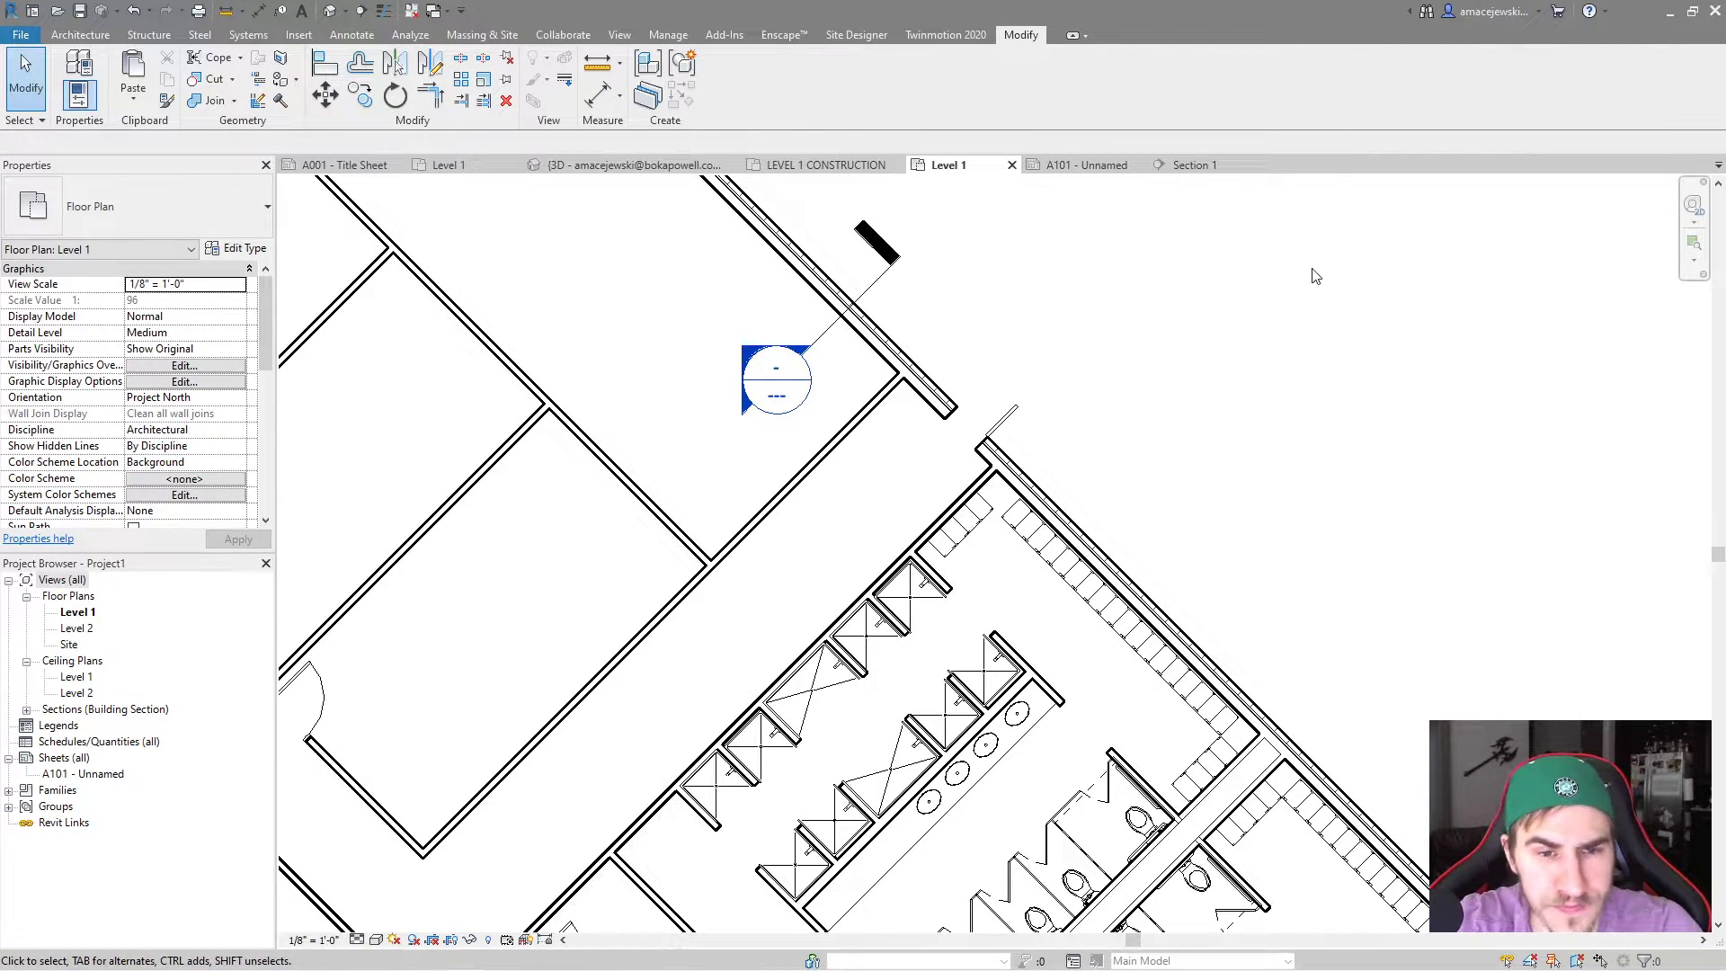
Select the exterior brick wall beside the corridor door opening, inspect its layers at Medium detail, and clear the selection
middle_drag(1038, 396, 1049, 457)
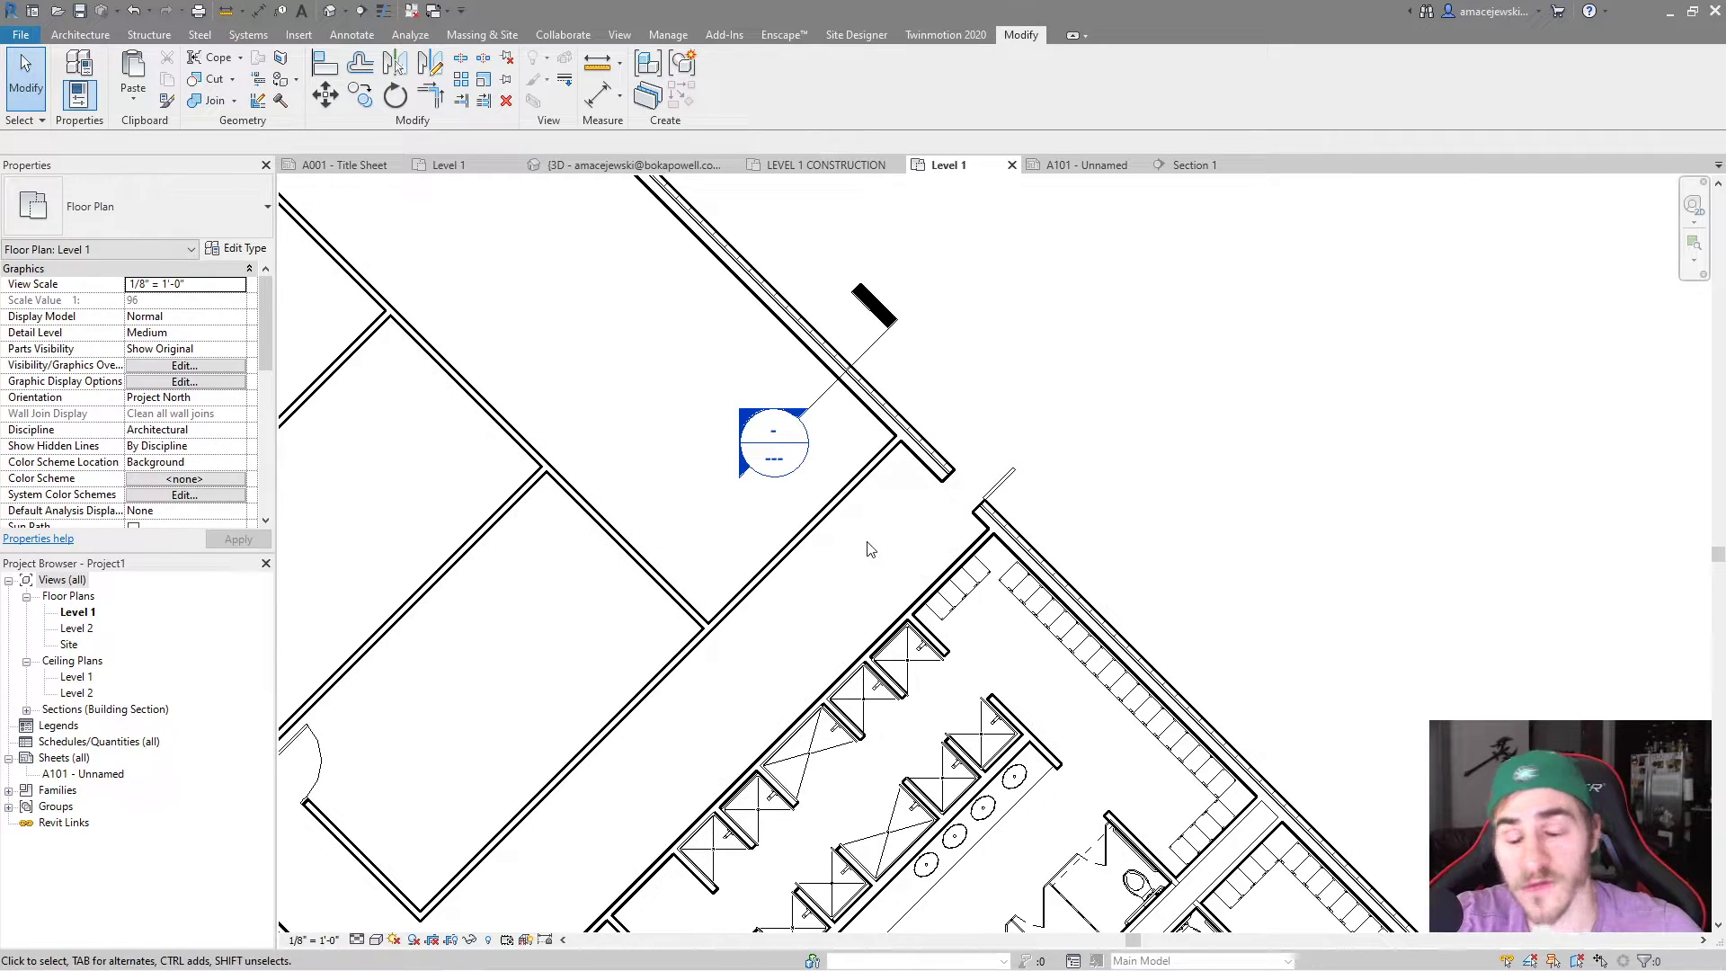
scroll(992, 372, up, 2)
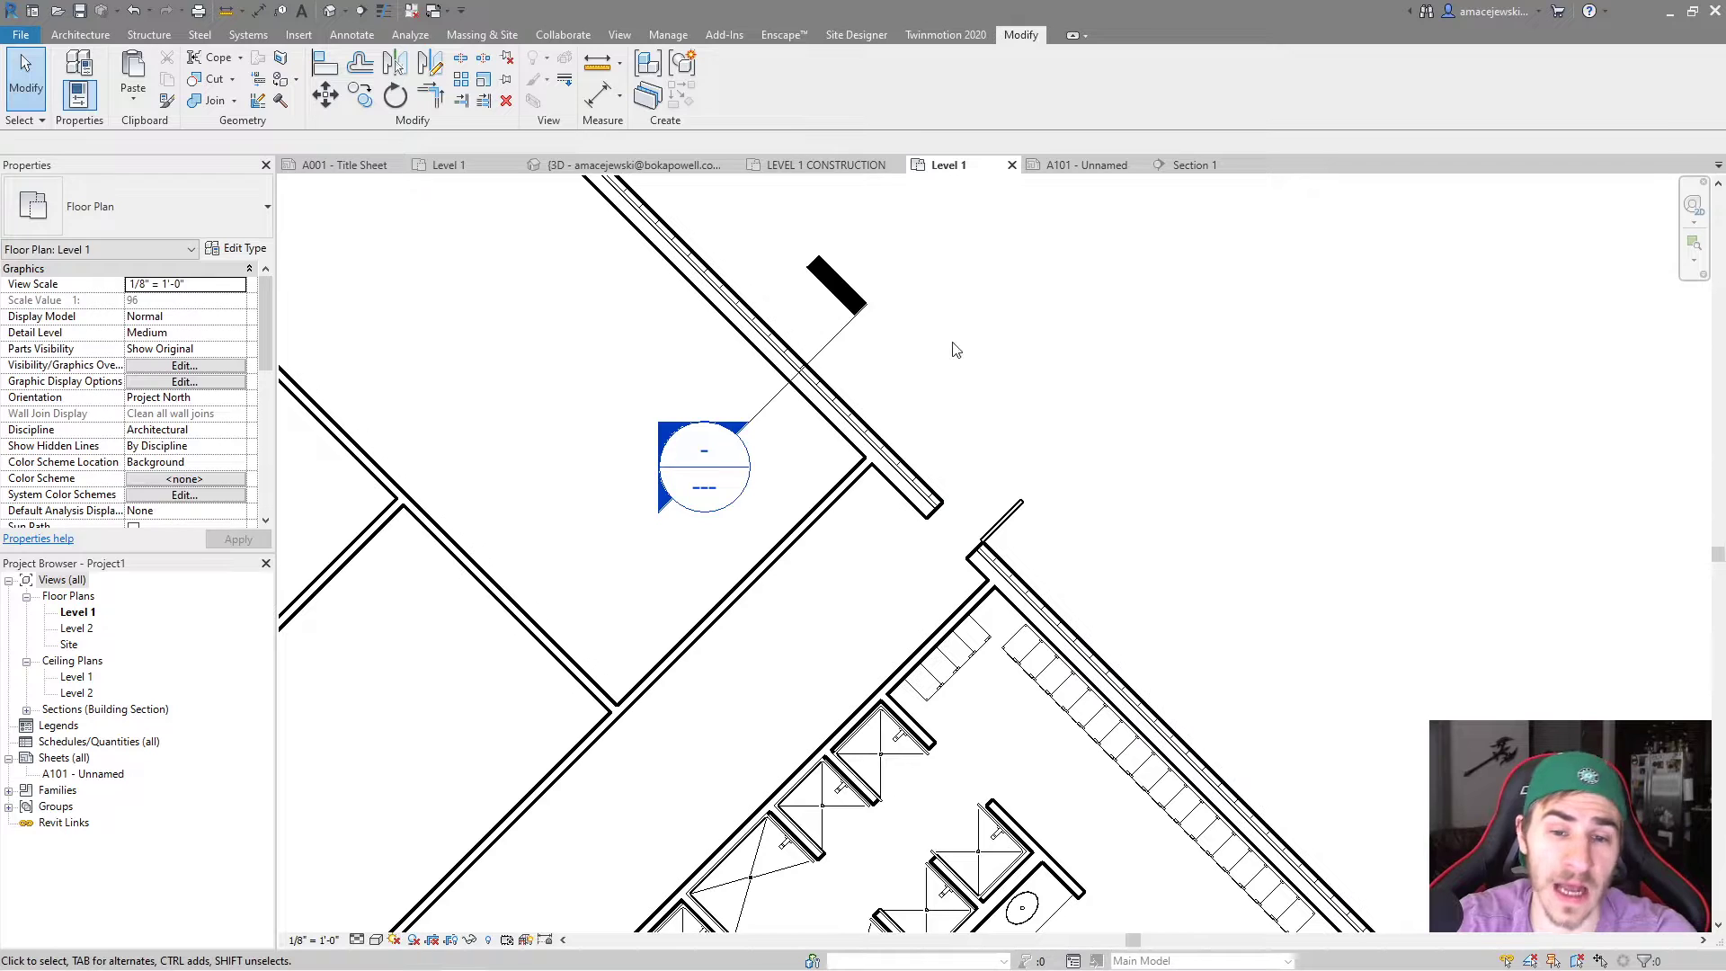
scroll(1010, 381, up, 1)
click(880, 493)
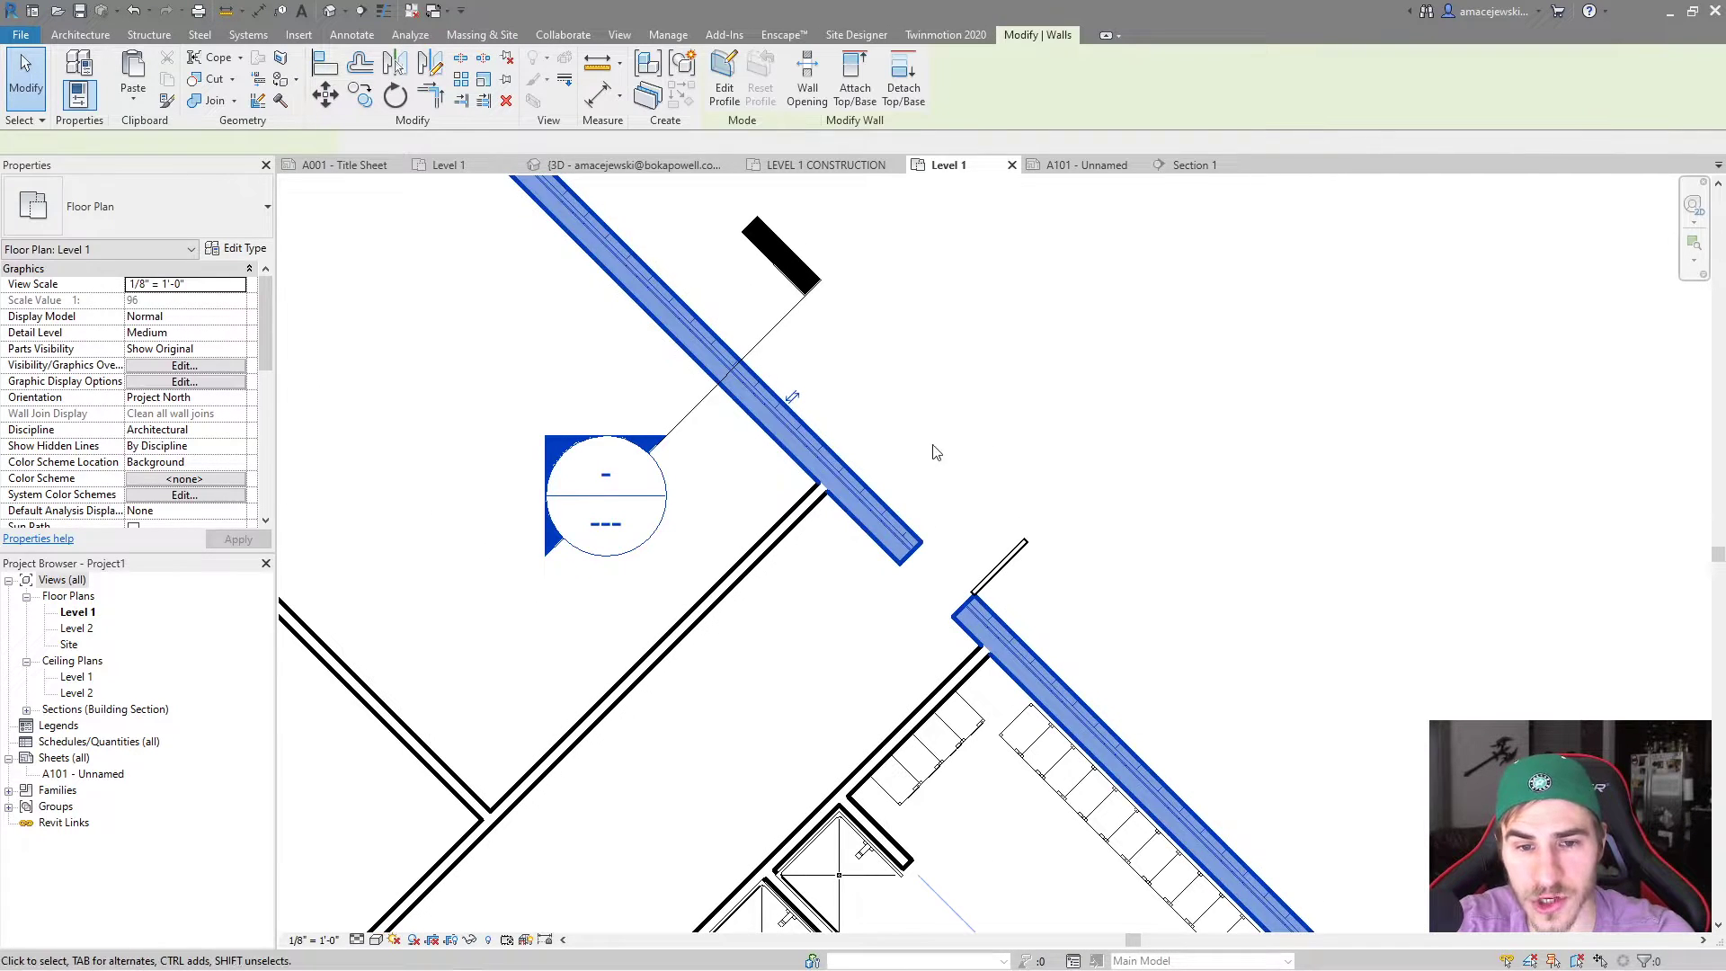
scroll(879, 493, up, 1)
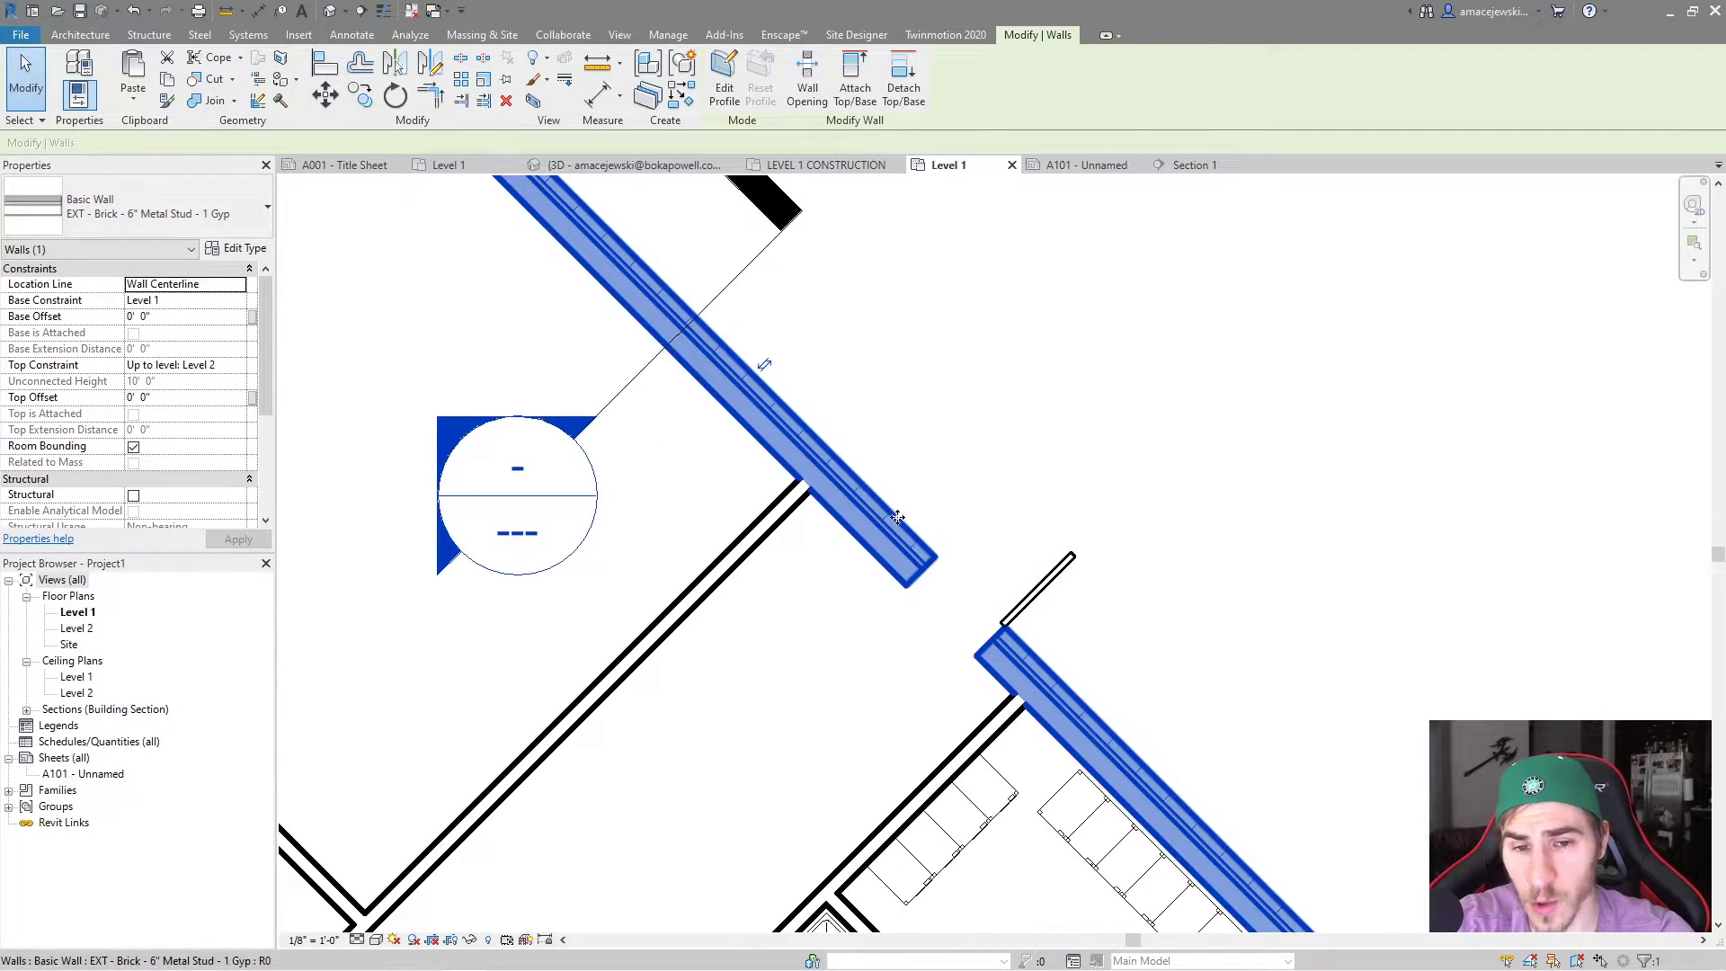
scroll(881, 576, up, 2)
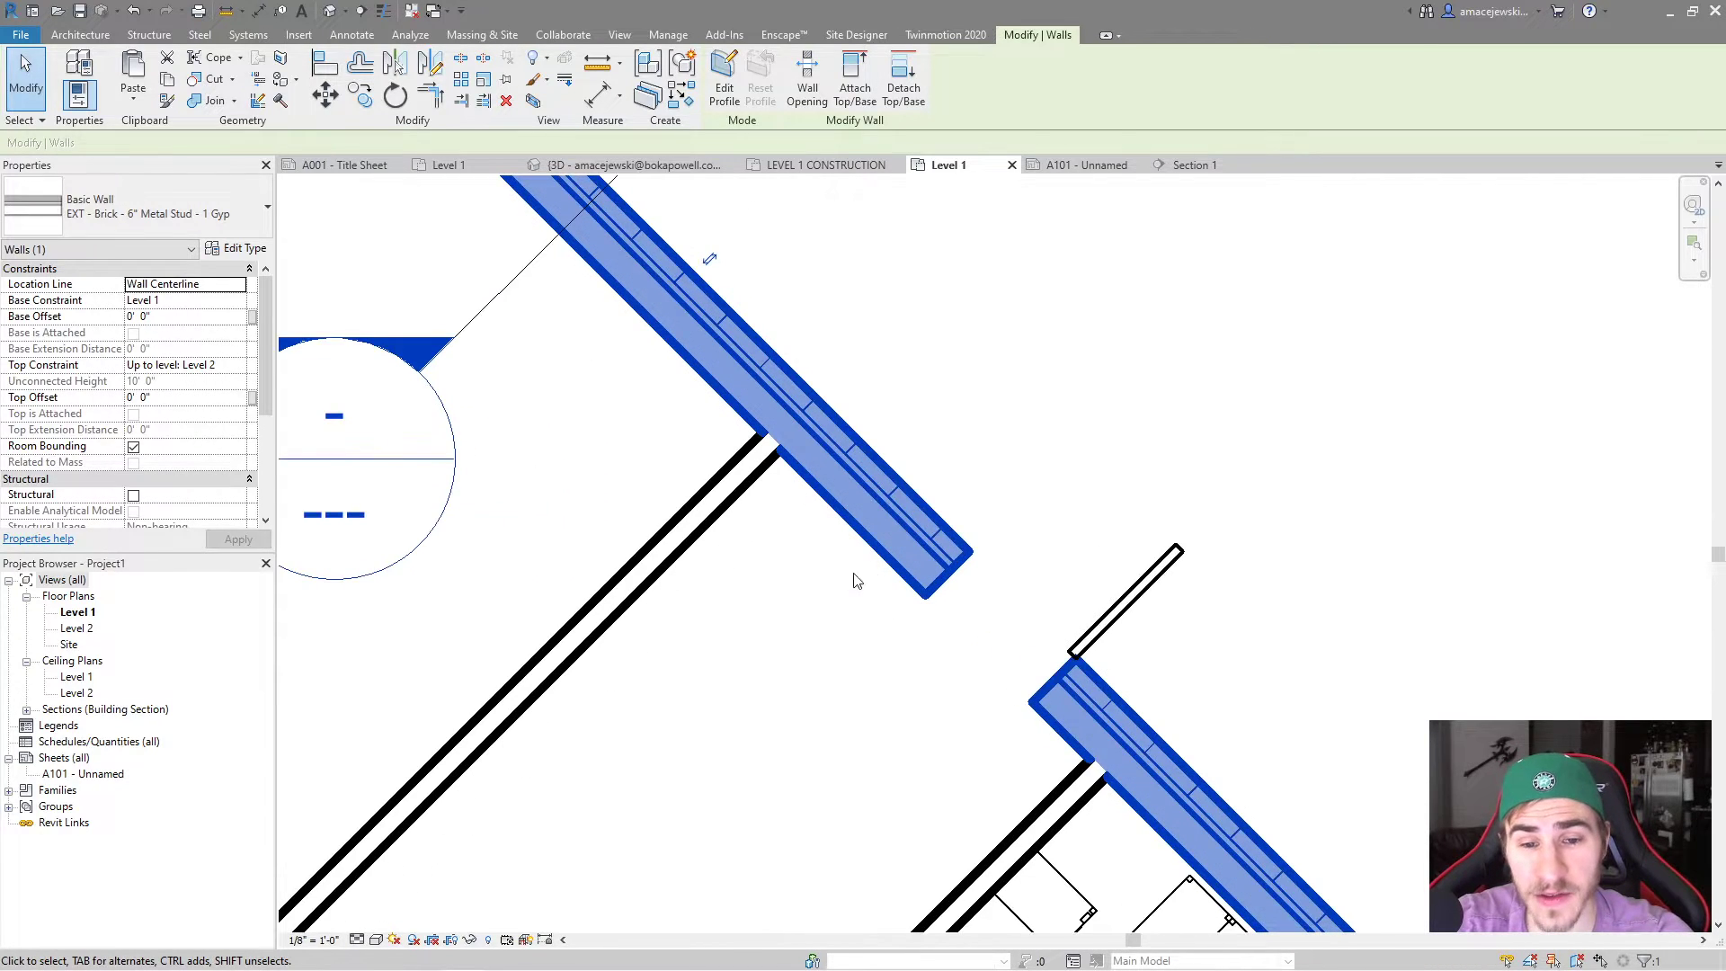
click(858, 596)
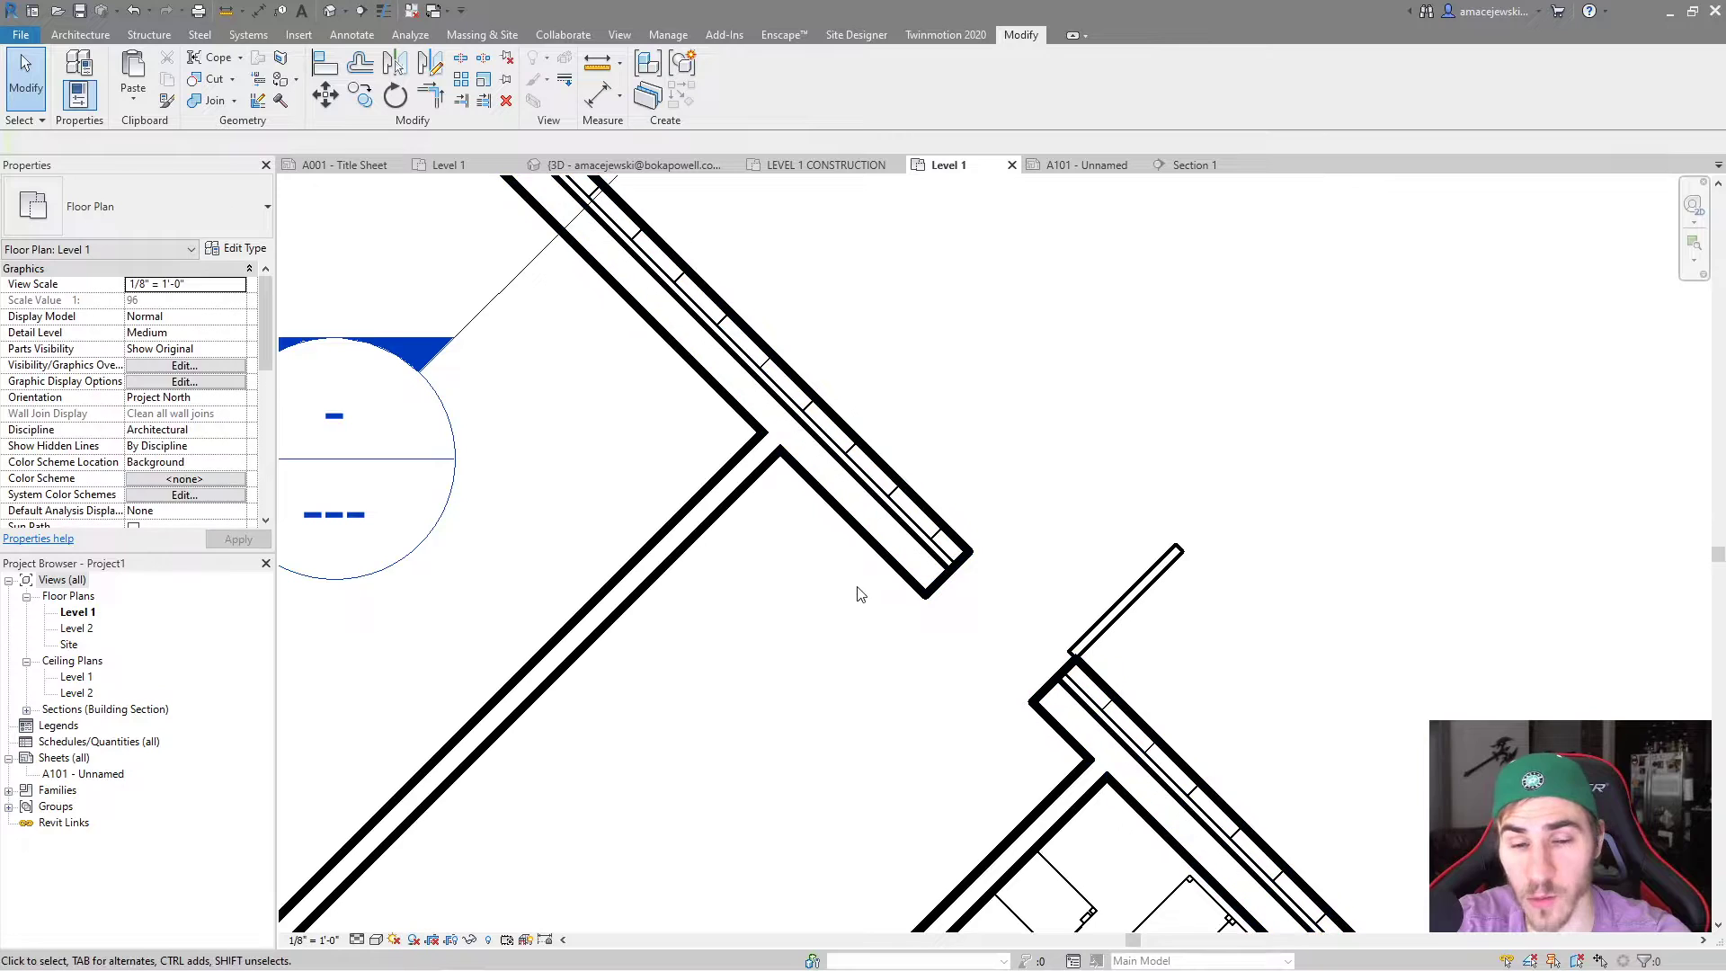
scroll(861, 521, down, 1)
Review the Coarse Scale Fill settings in the exterior brick wall's type properties without changes, and set the Level 1 plan to Coarse detail
click(869, 520)
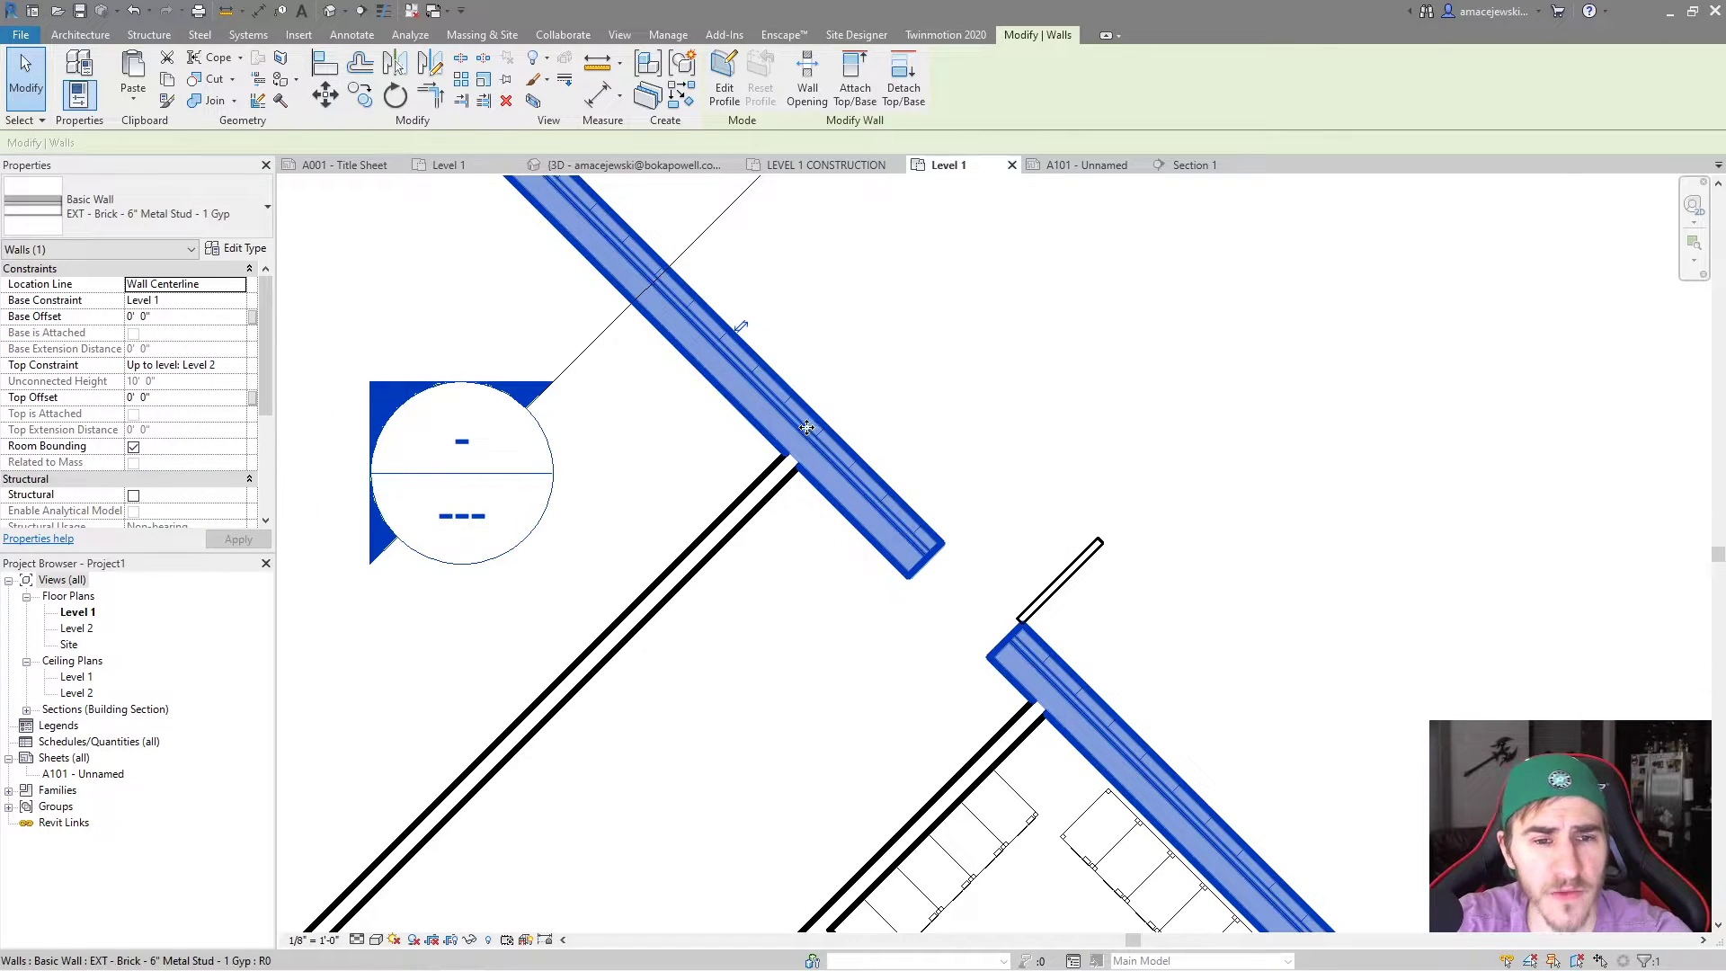
click(223, 250)
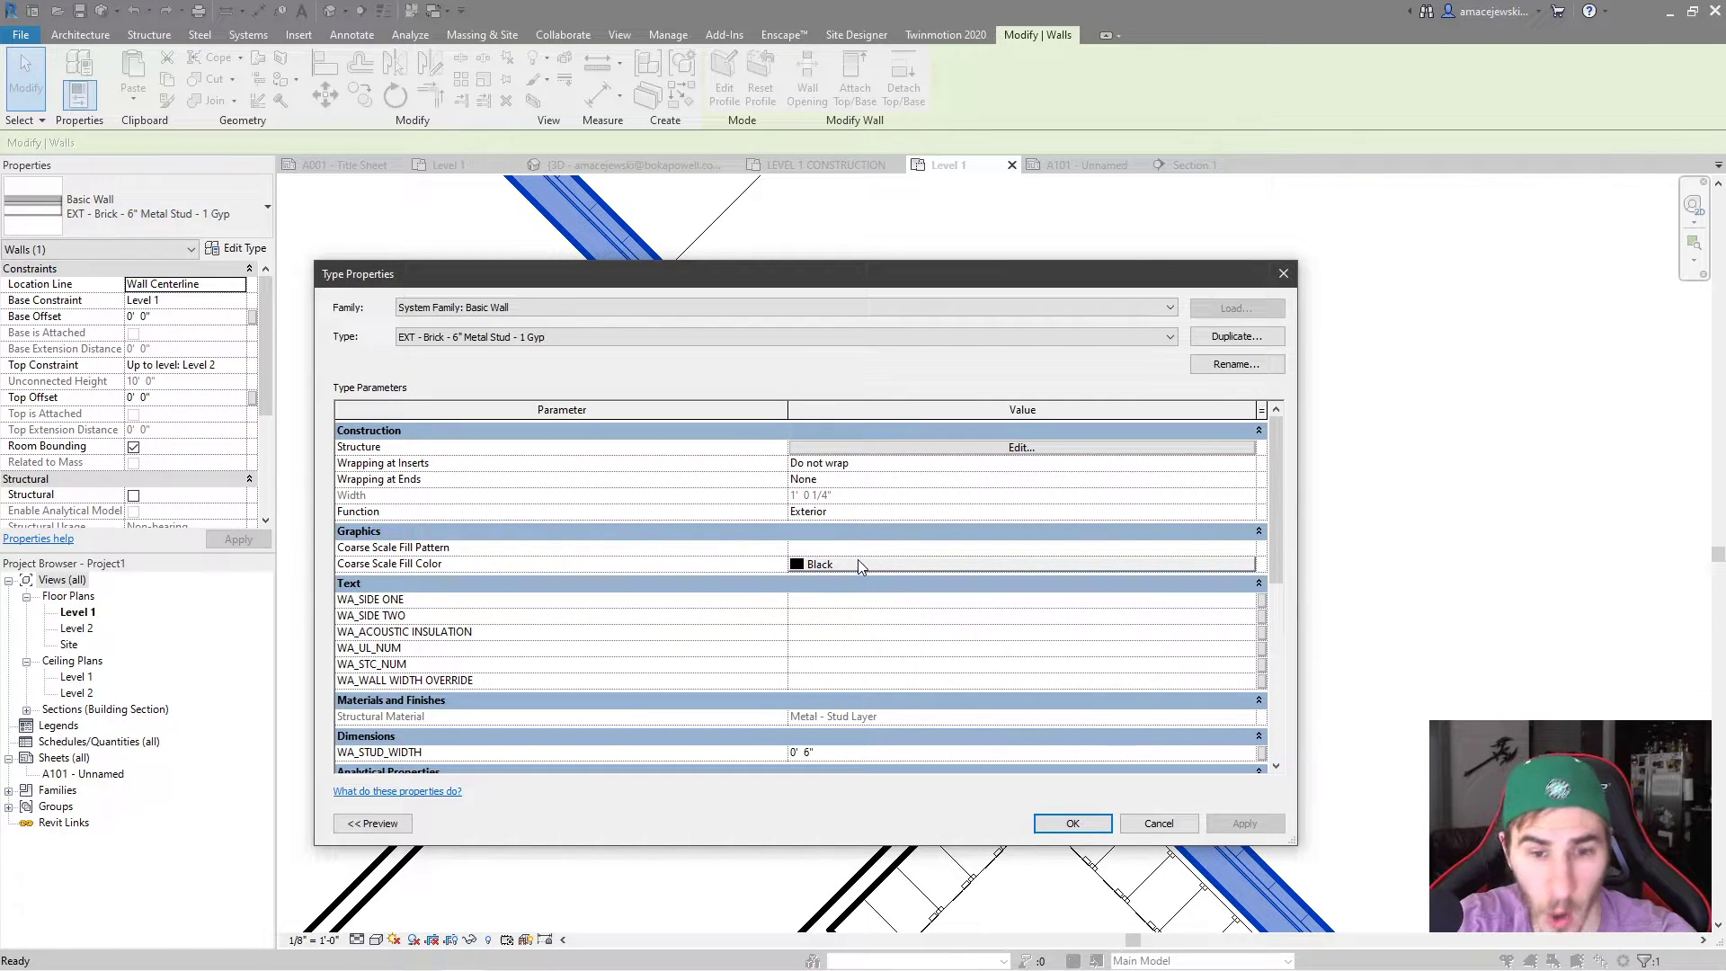
click(809, 549)
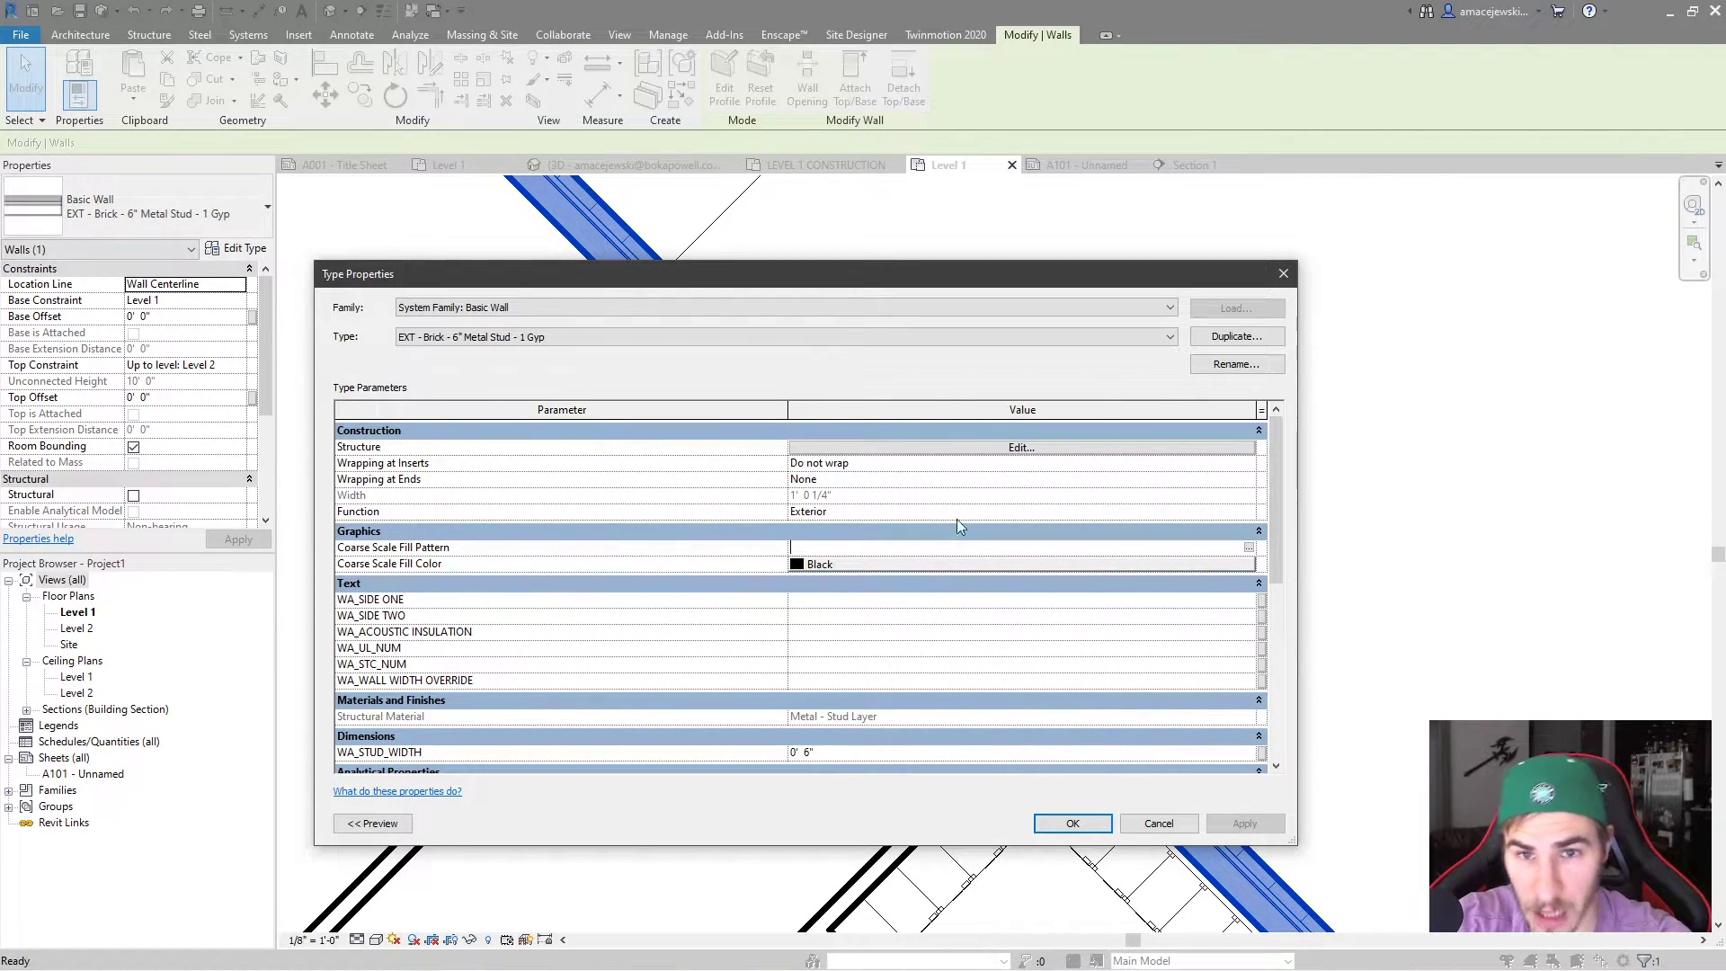
click(1283, 273)
click(1194, 299)
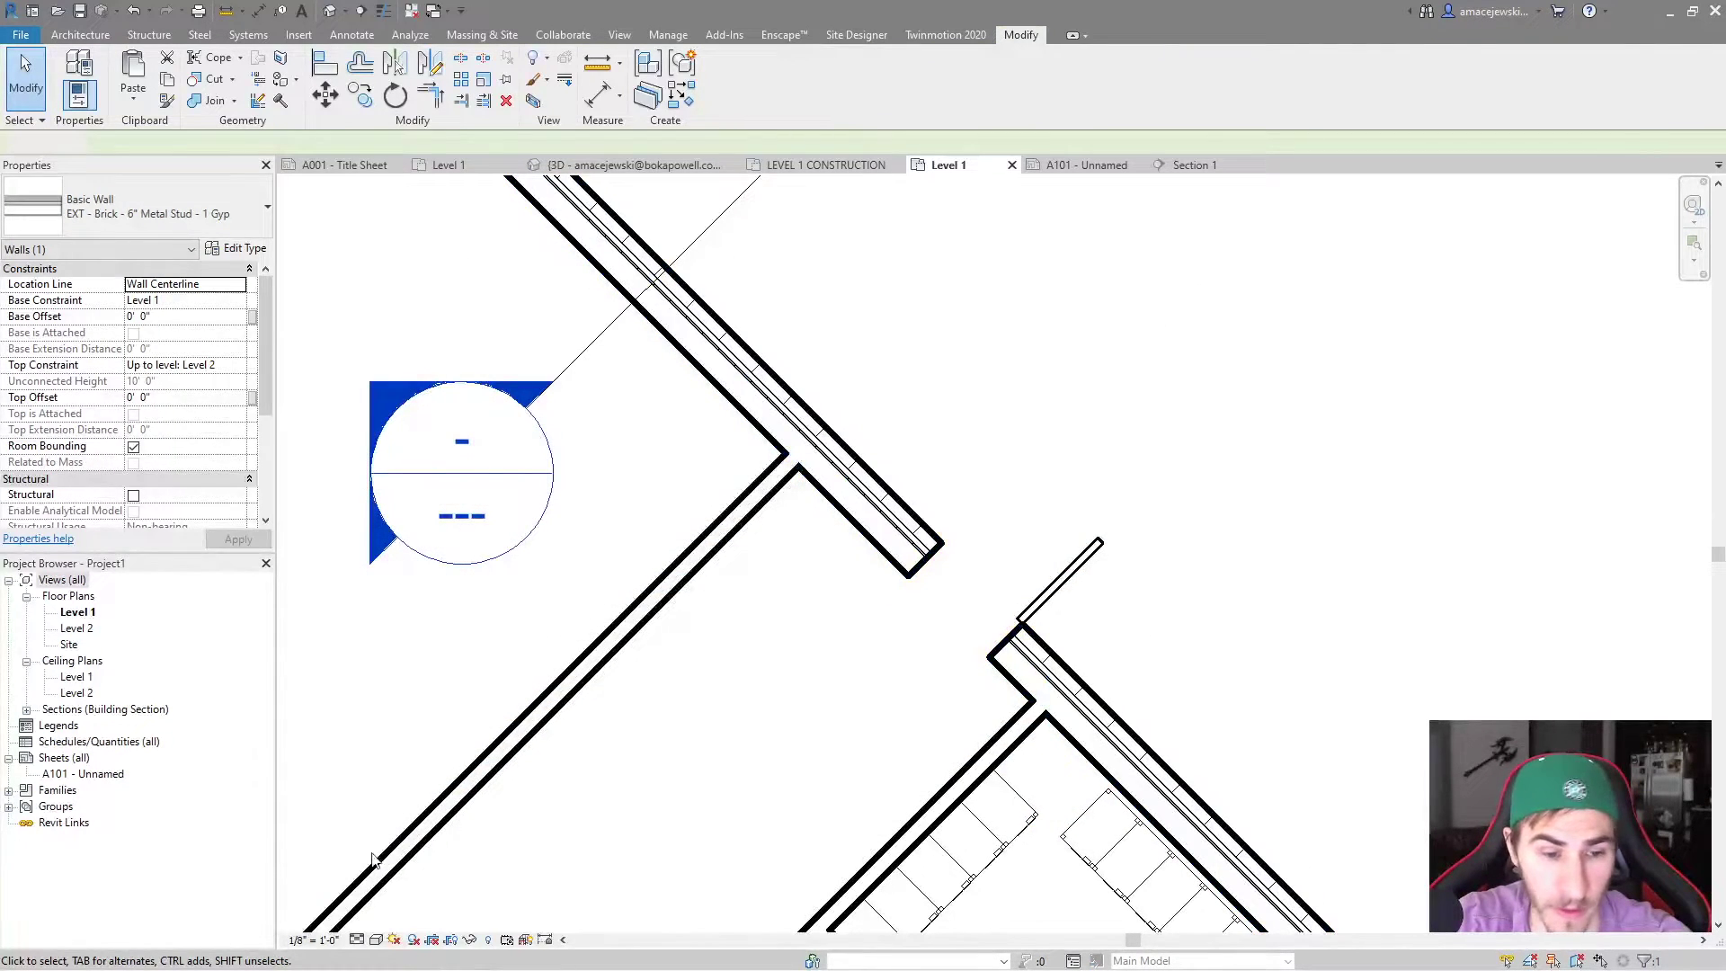
click(357, 940)
click(386, 885)
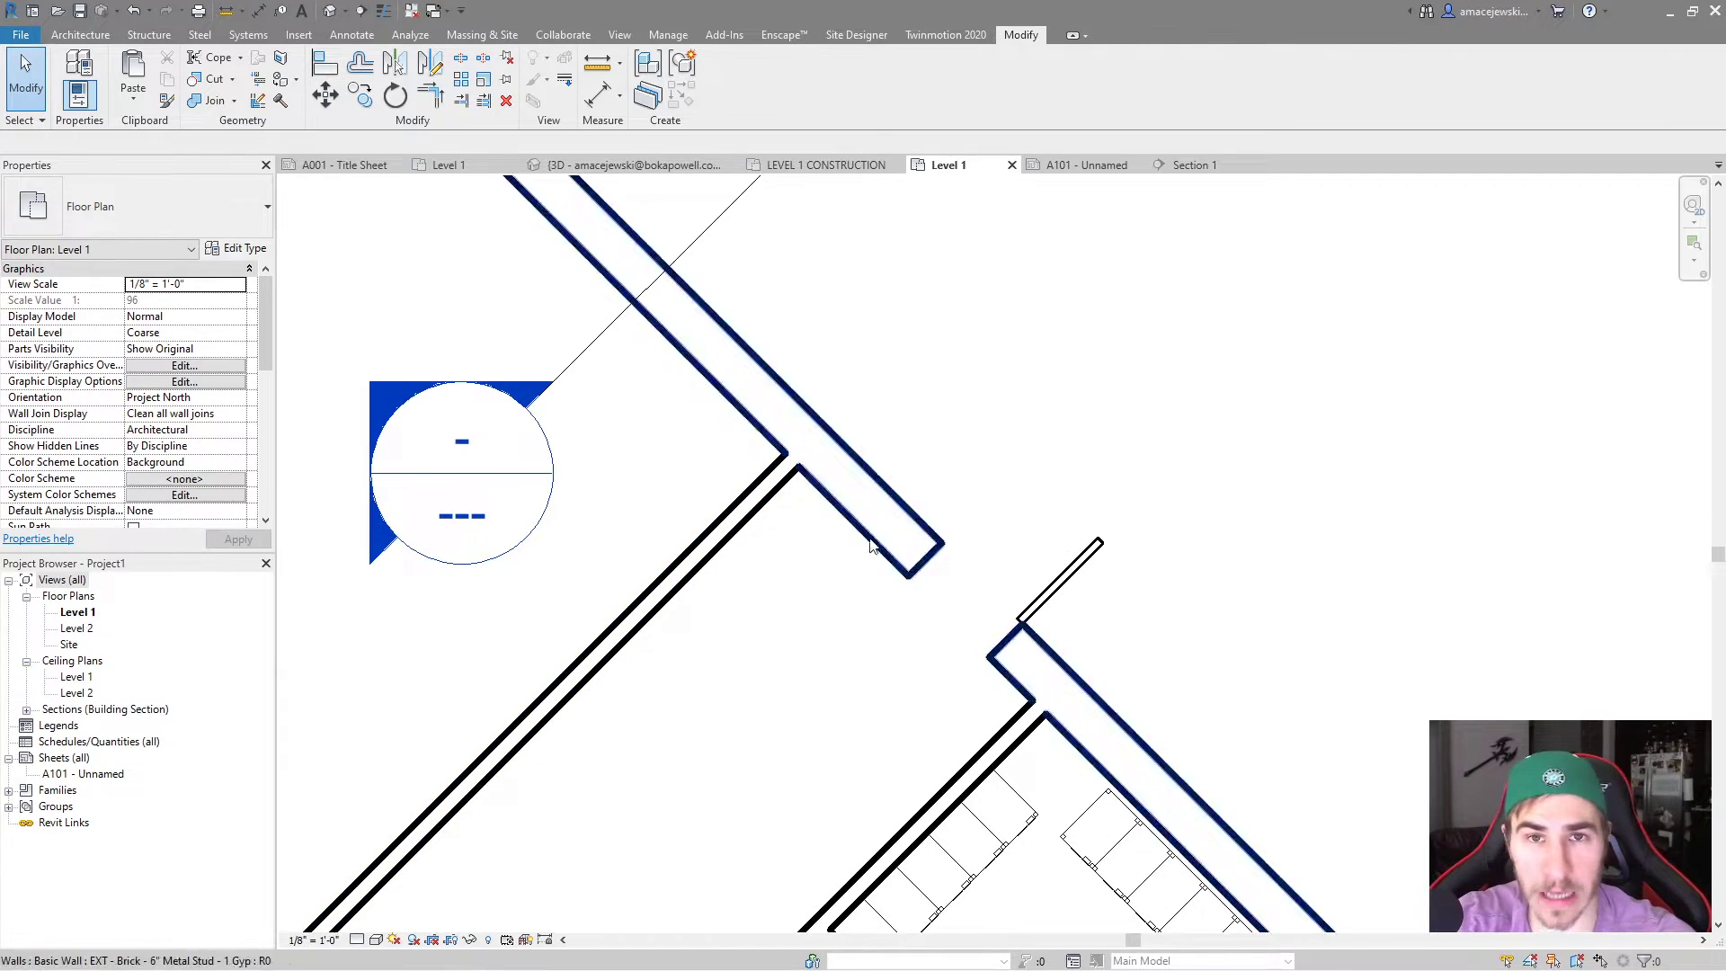
Set the Coarse Scale Fill Pattern of wall type EXT - Brick - 6" Metal Stud - 1 Gyp to the drafting pattern Crosshatch-small
click(808, 494)
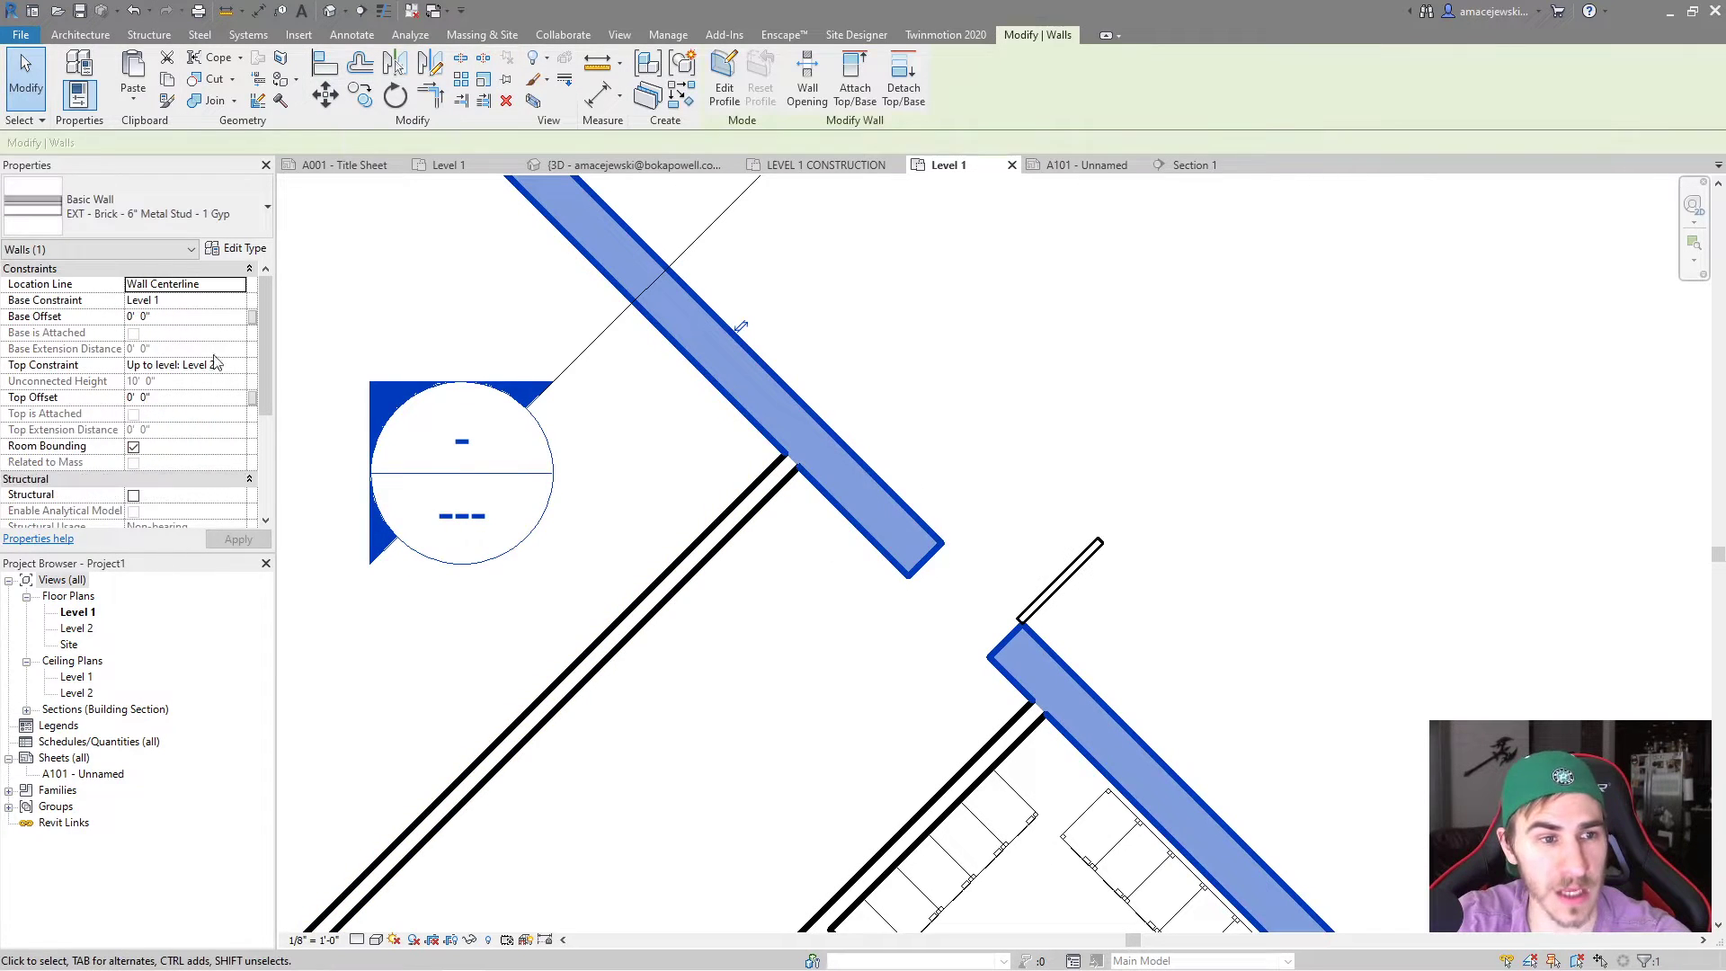
click(235, 248)
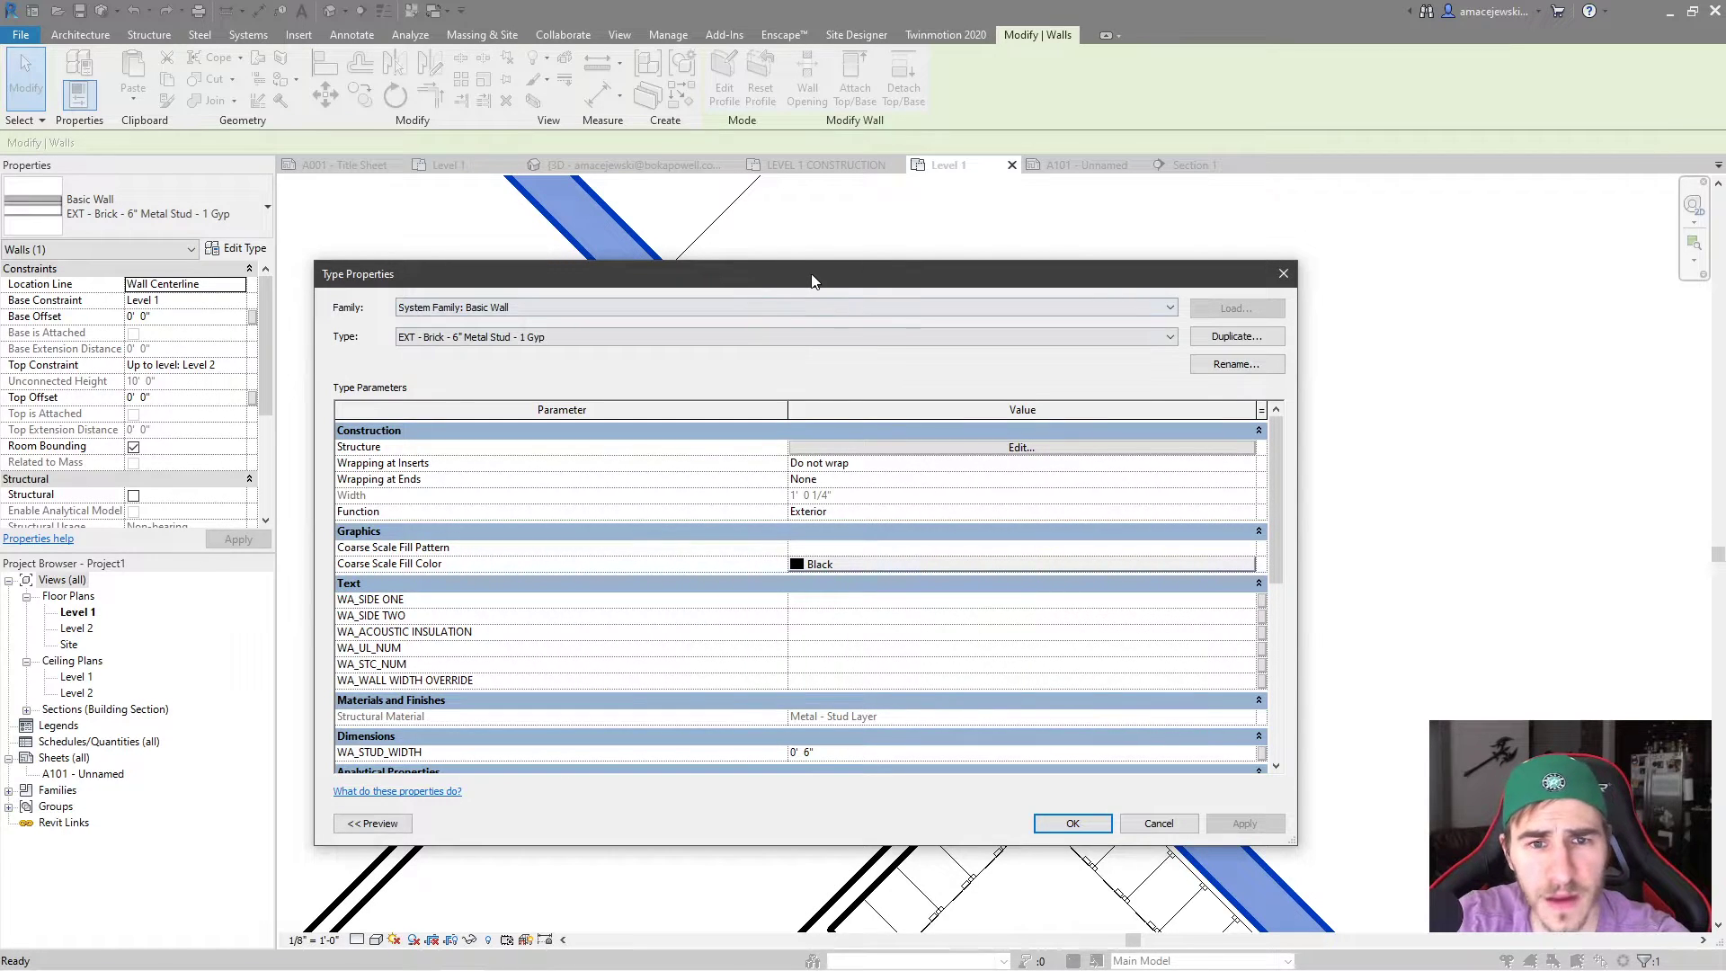
drag(813, 279, 870, 281)
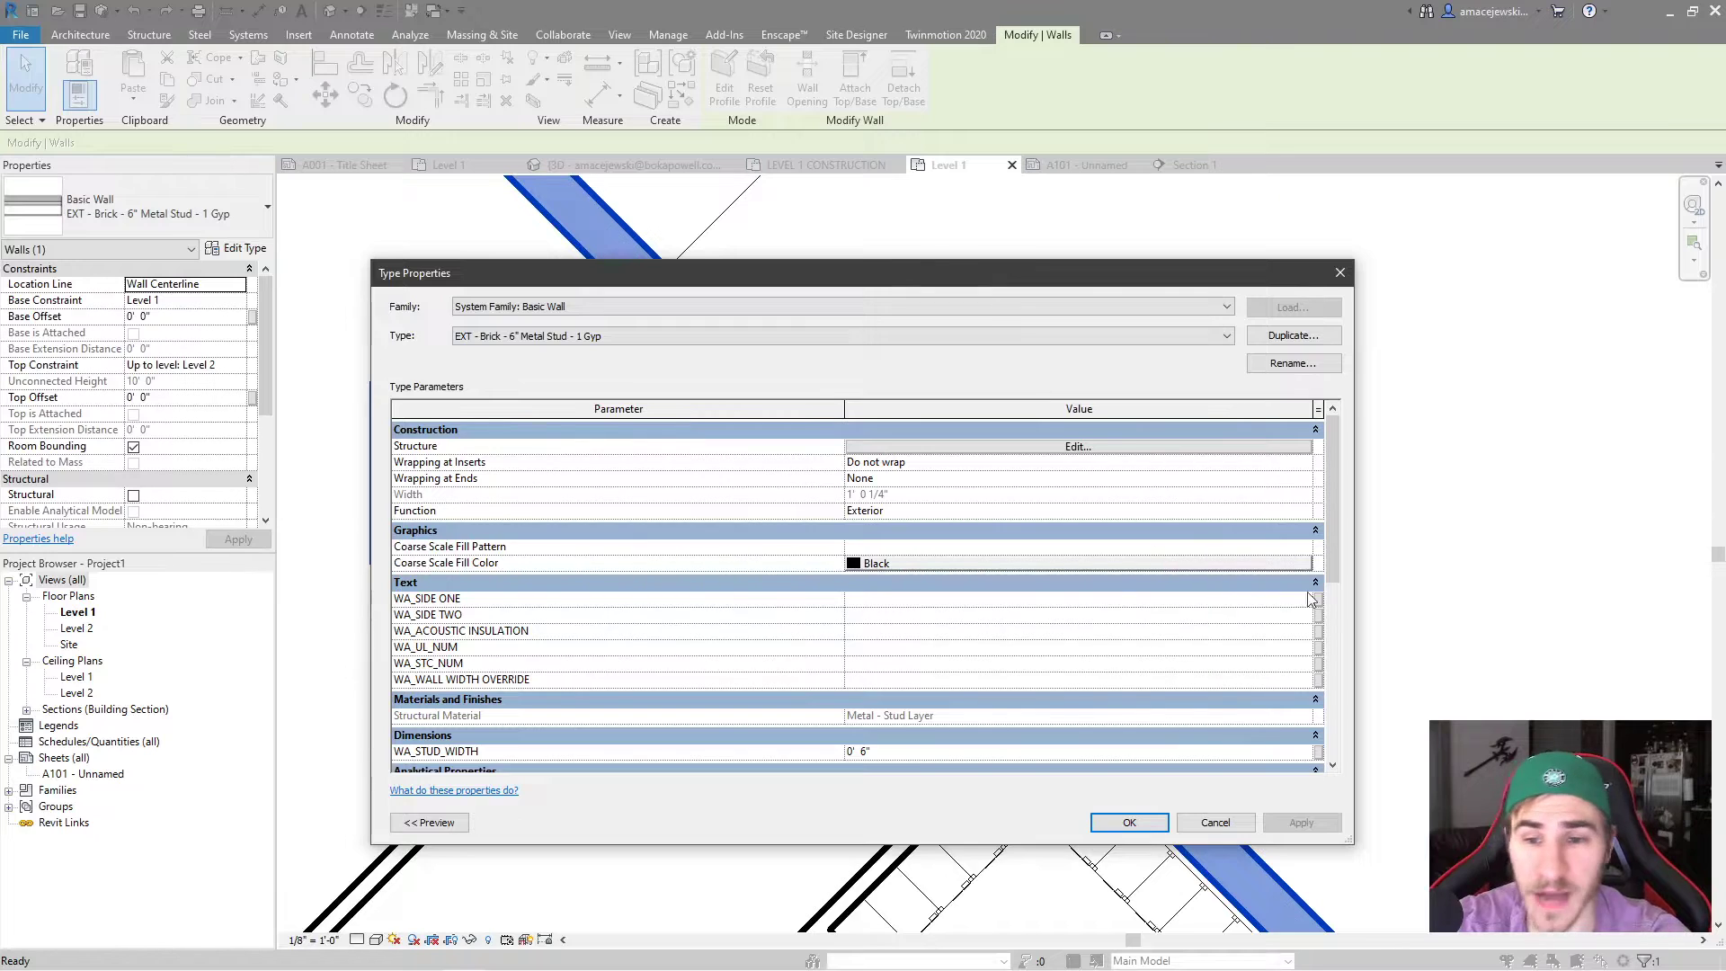
click(1308, 547)
click(1308, 546)
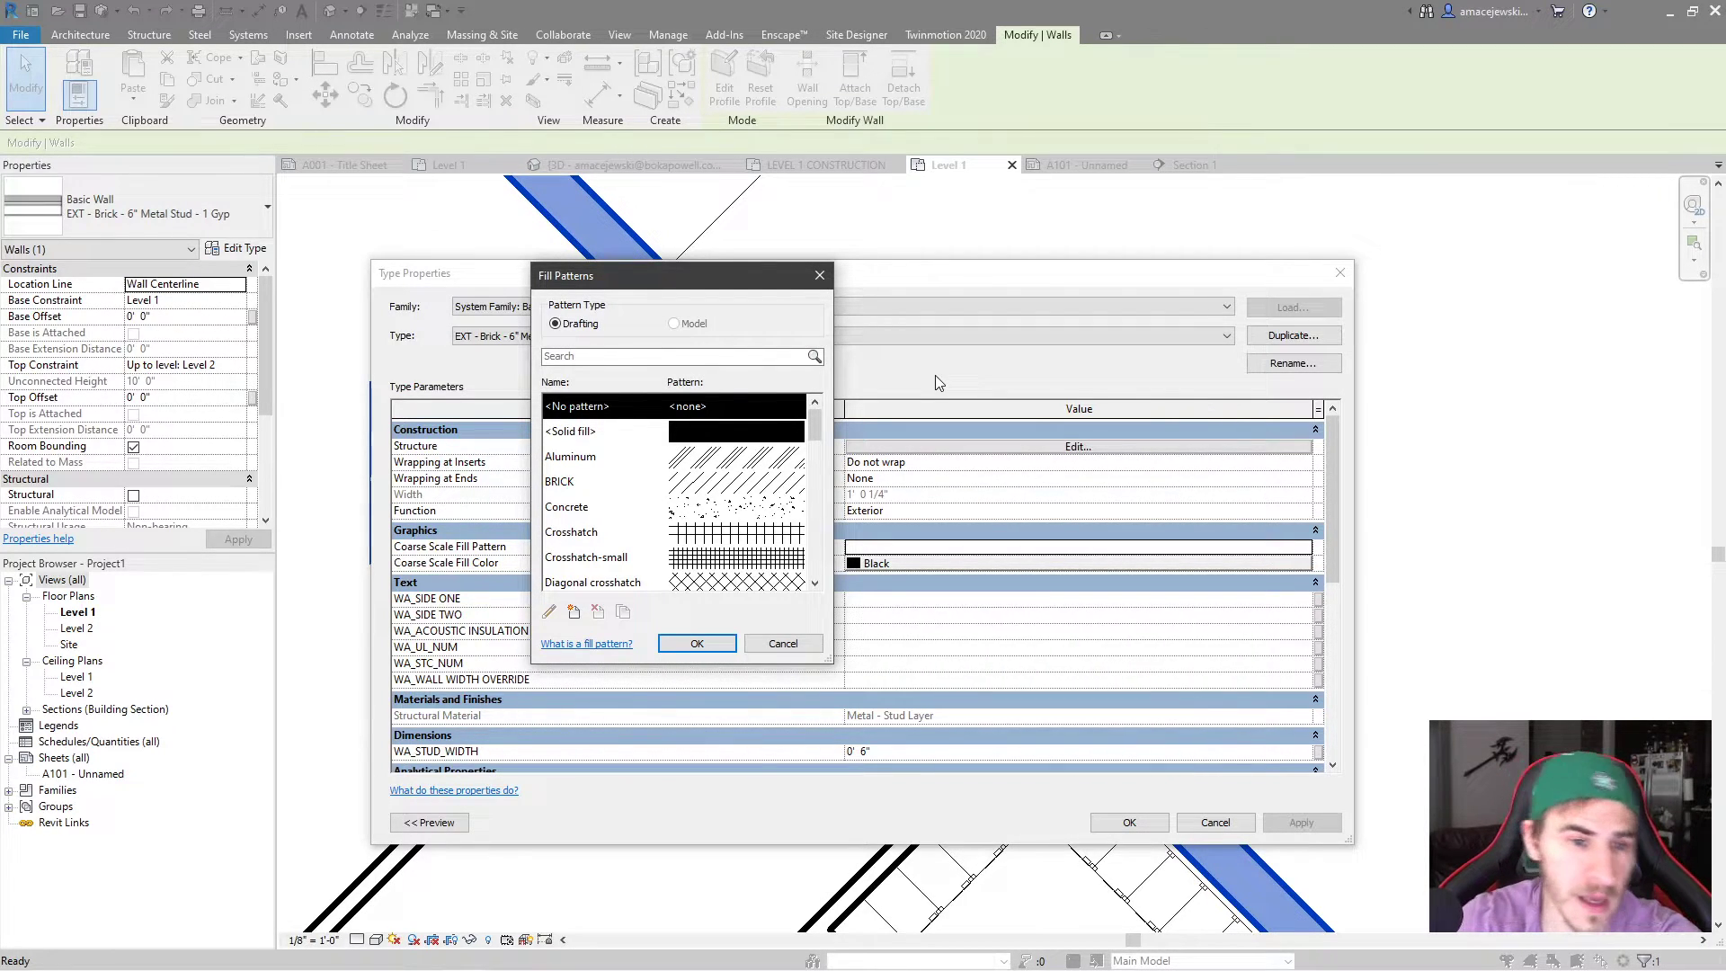
scroll(684, 481, down, 8)
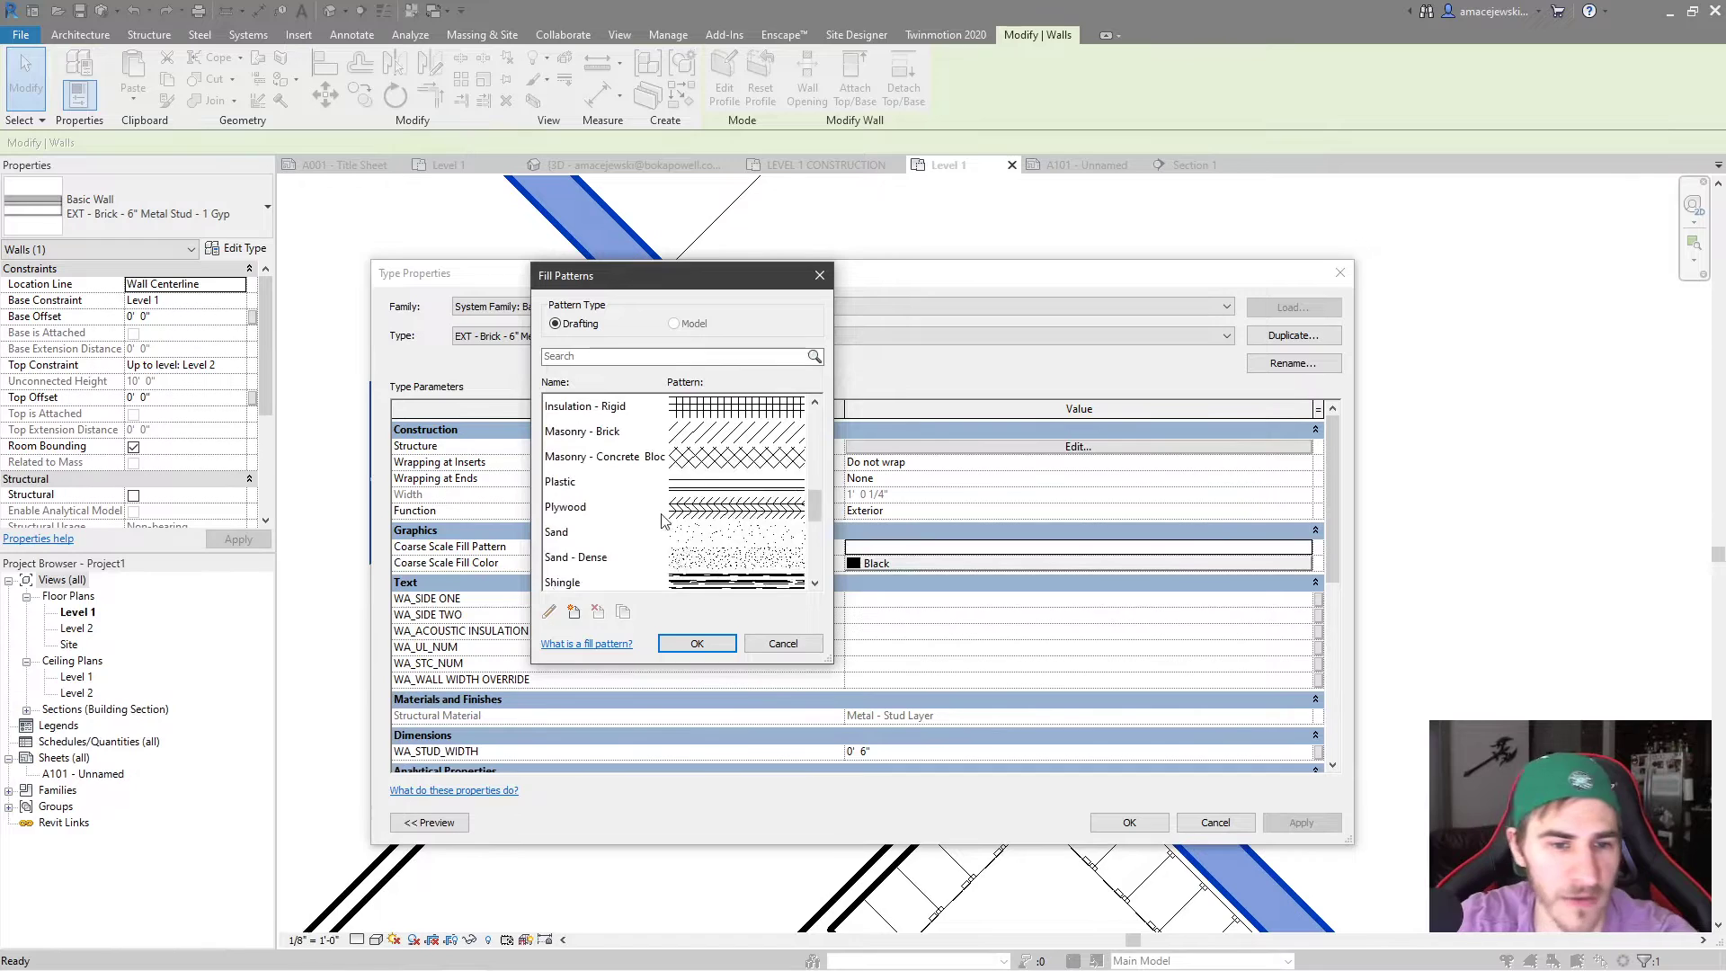
scroll(665, 495, up, 8)
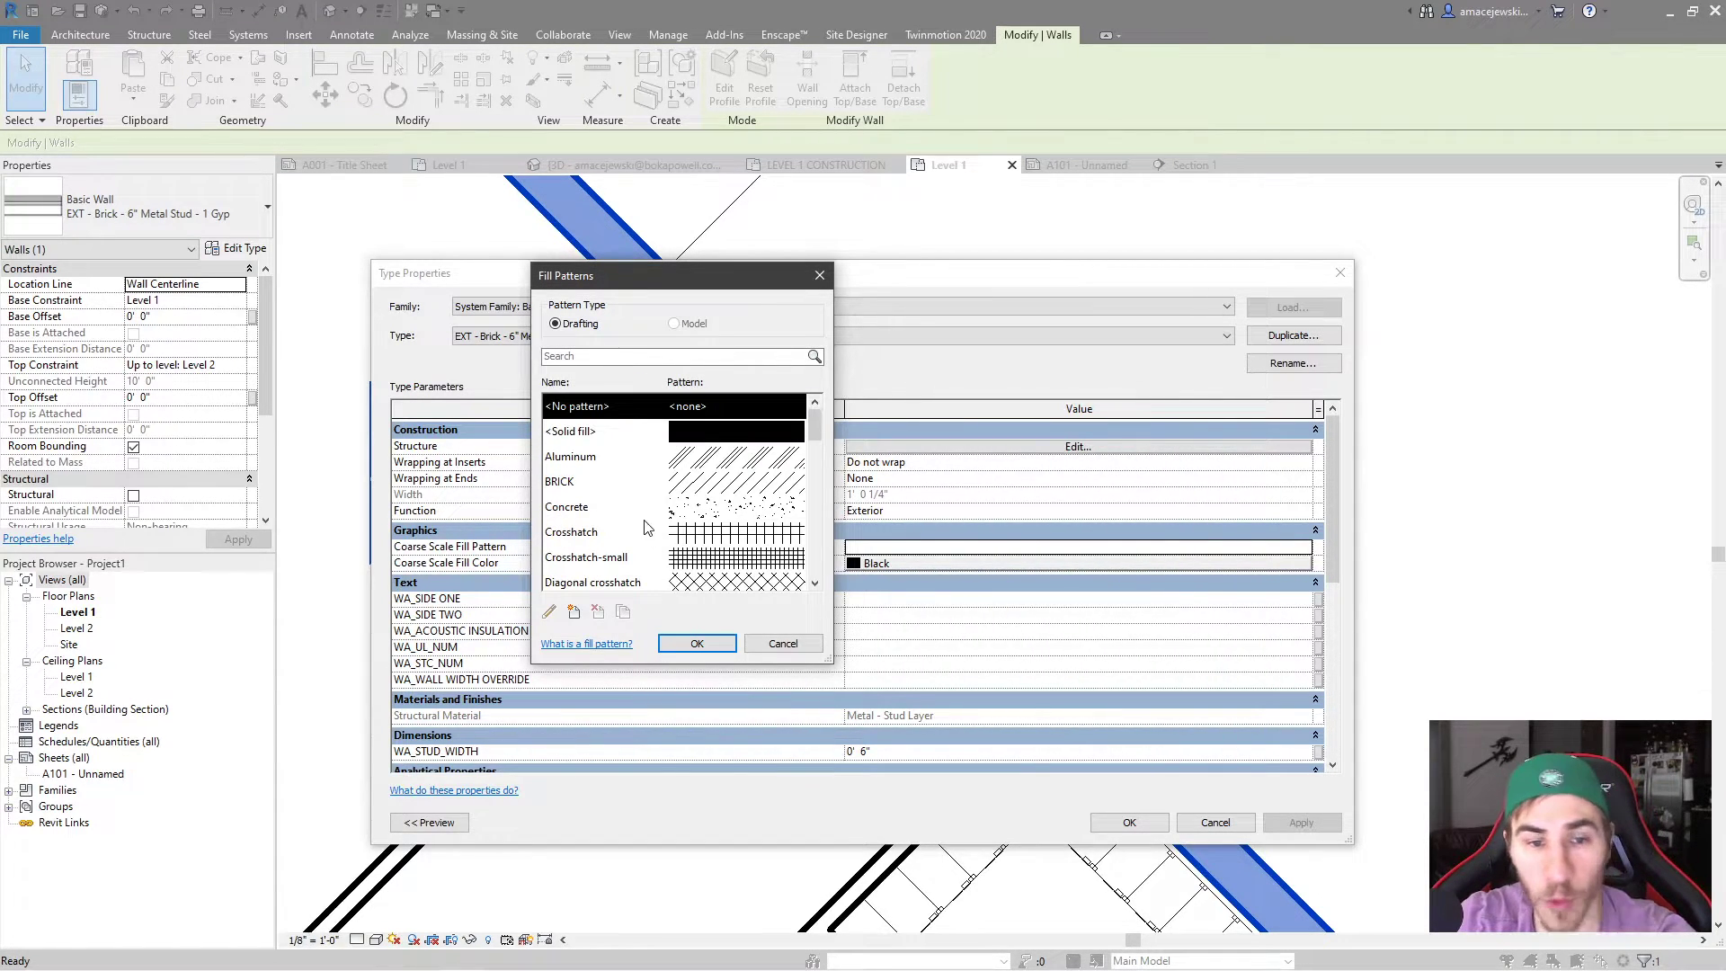
click(728, 555)
click(720, 644)
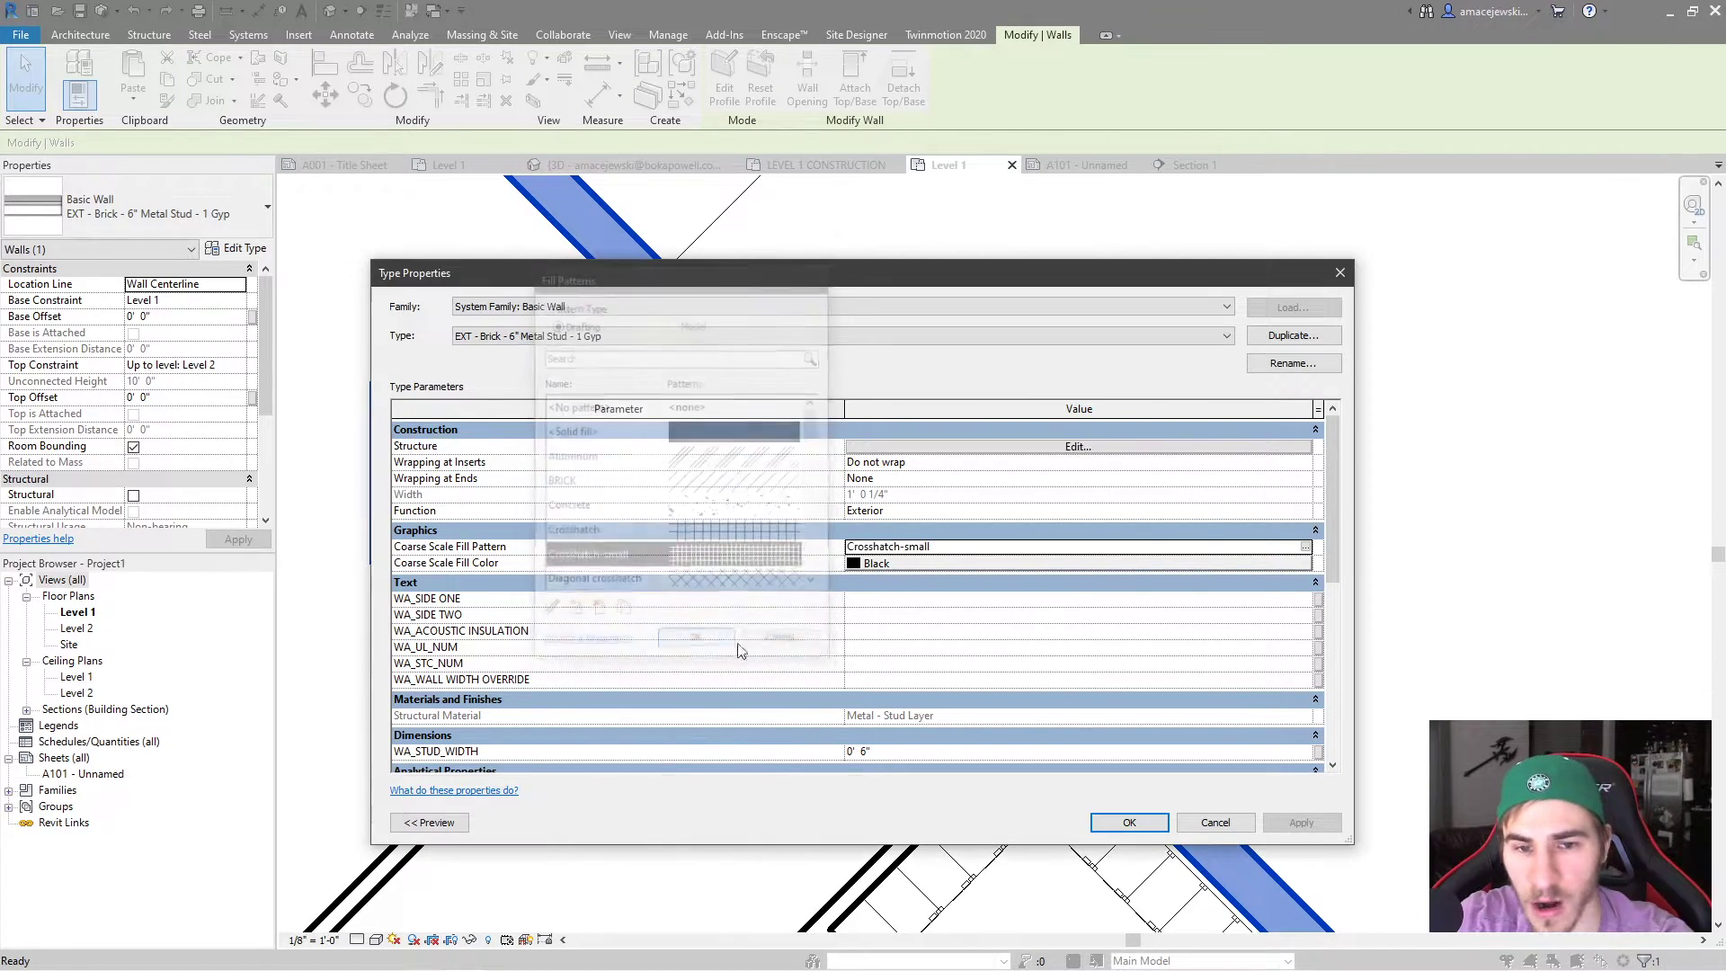
Set the wall type's Coarse Scale Fill Color to Red, apply the type changes, and deselect the wall
click(859, 564)
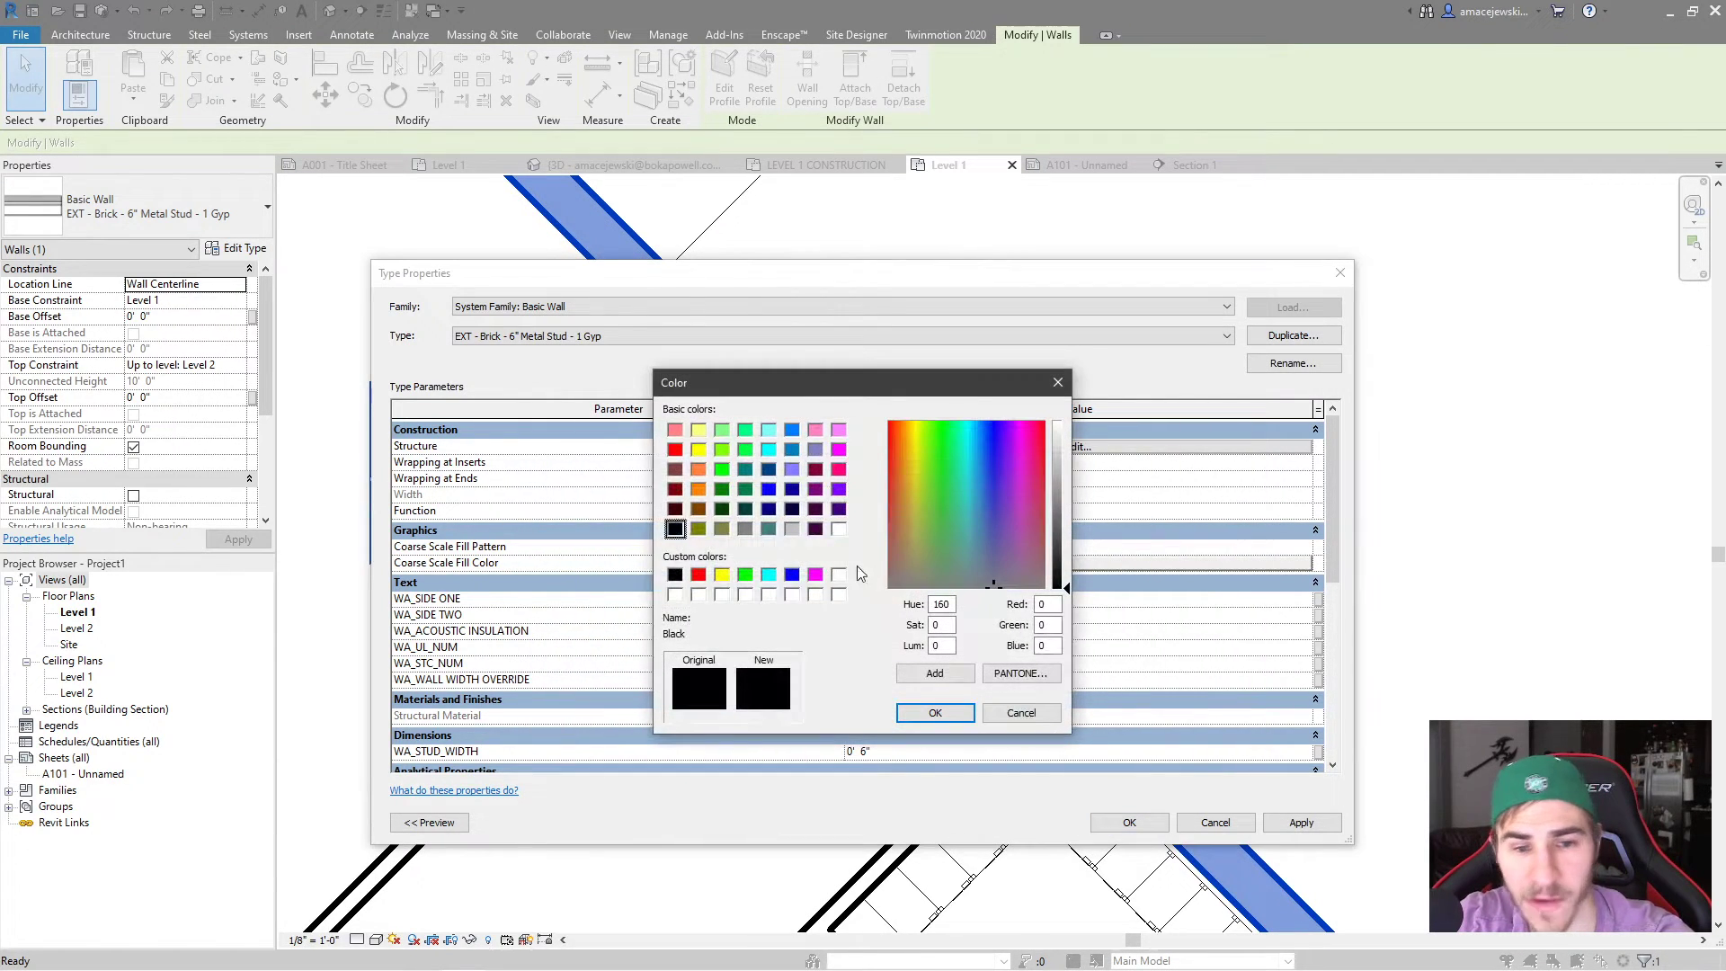
click(675, 450)
click(934, 712)
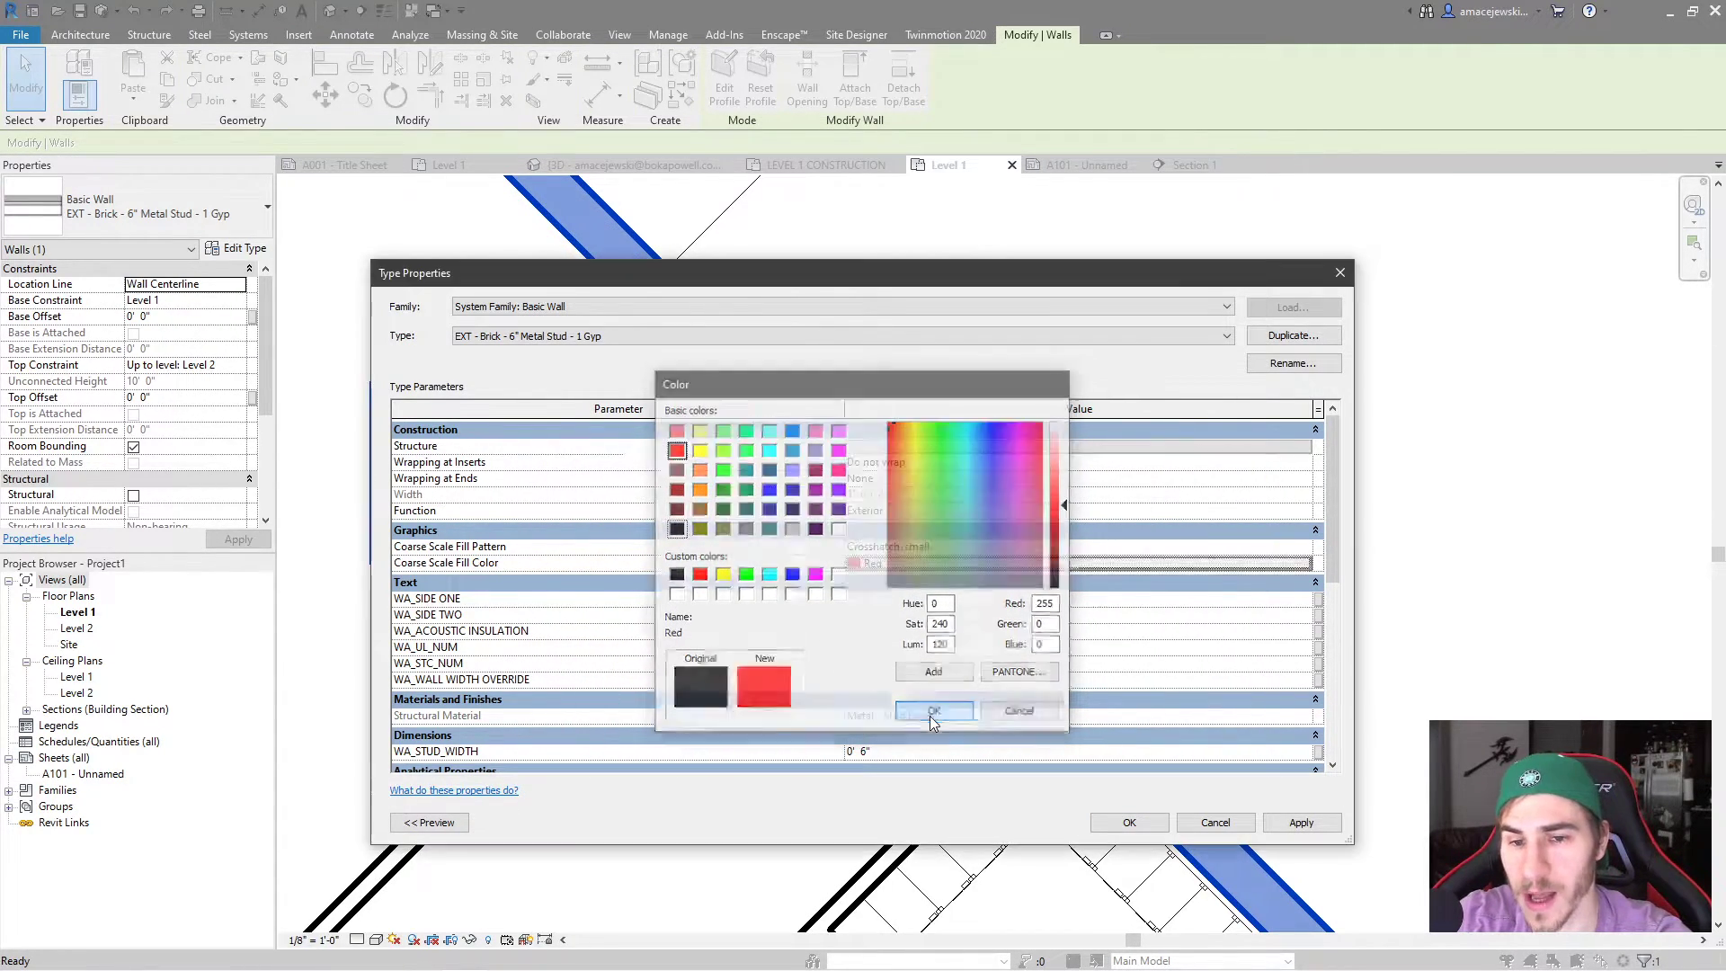
click(1124, 823)
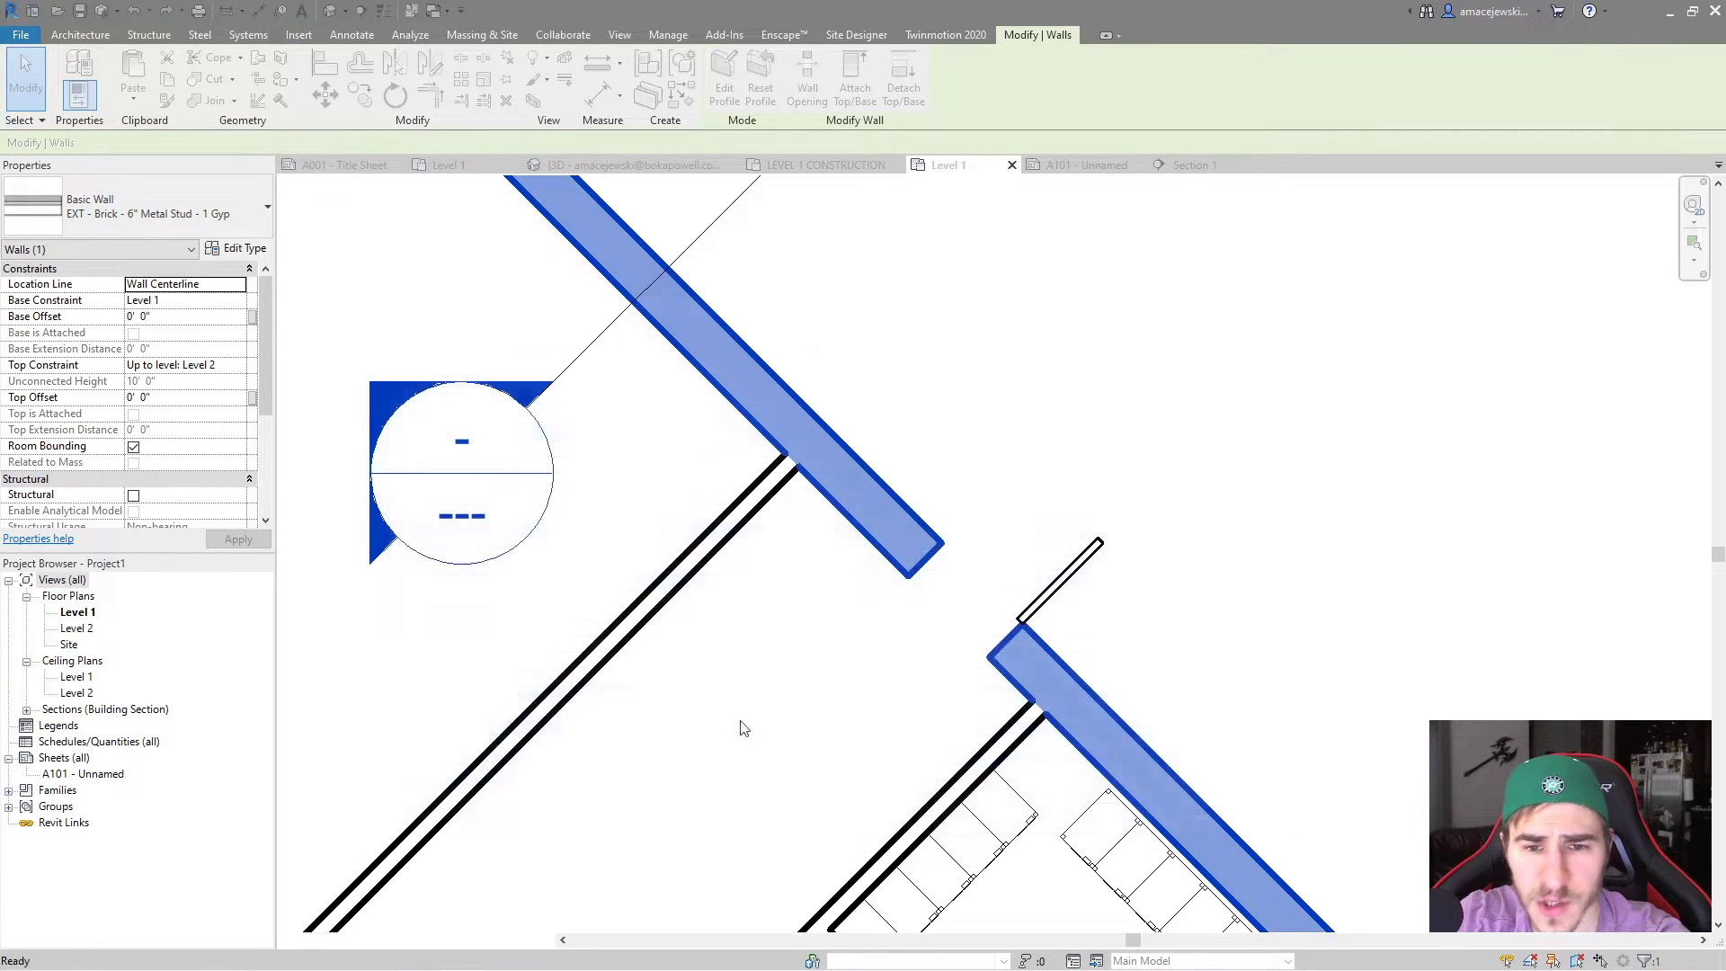
click(836, 578)
scroll(809, 514, down, 2)
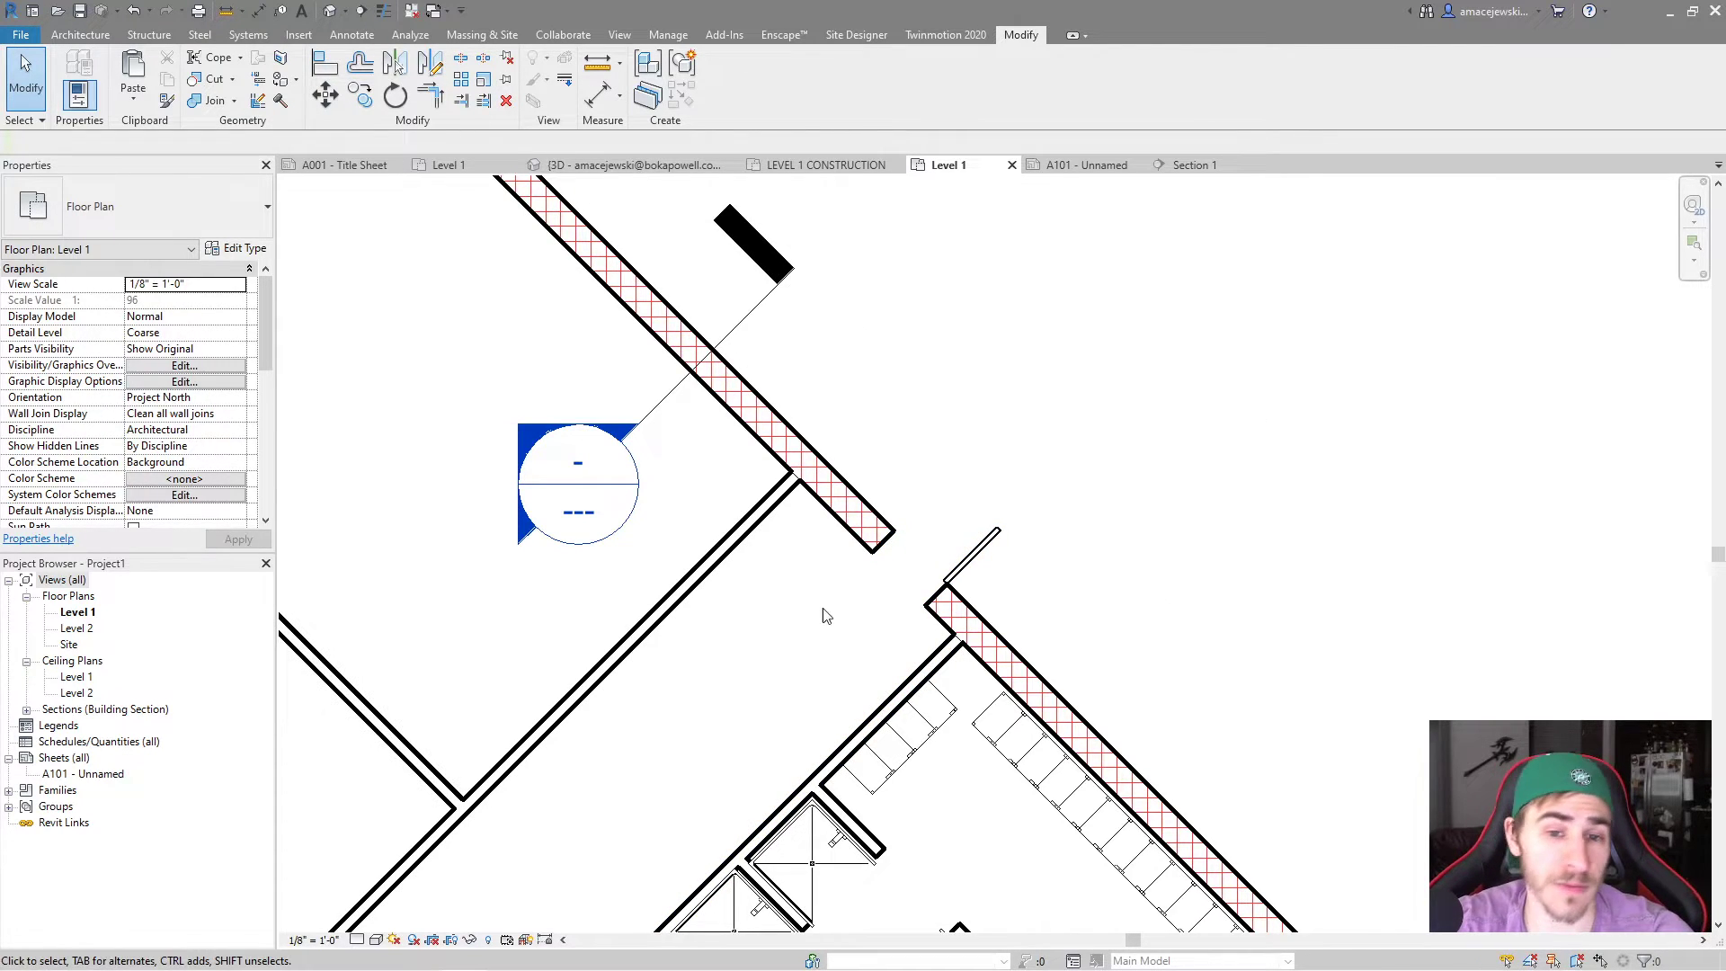
Recheck the exterior wall's type properties for the coarse fill settings, close them unchanged, and clear the selection
click(841, 506)
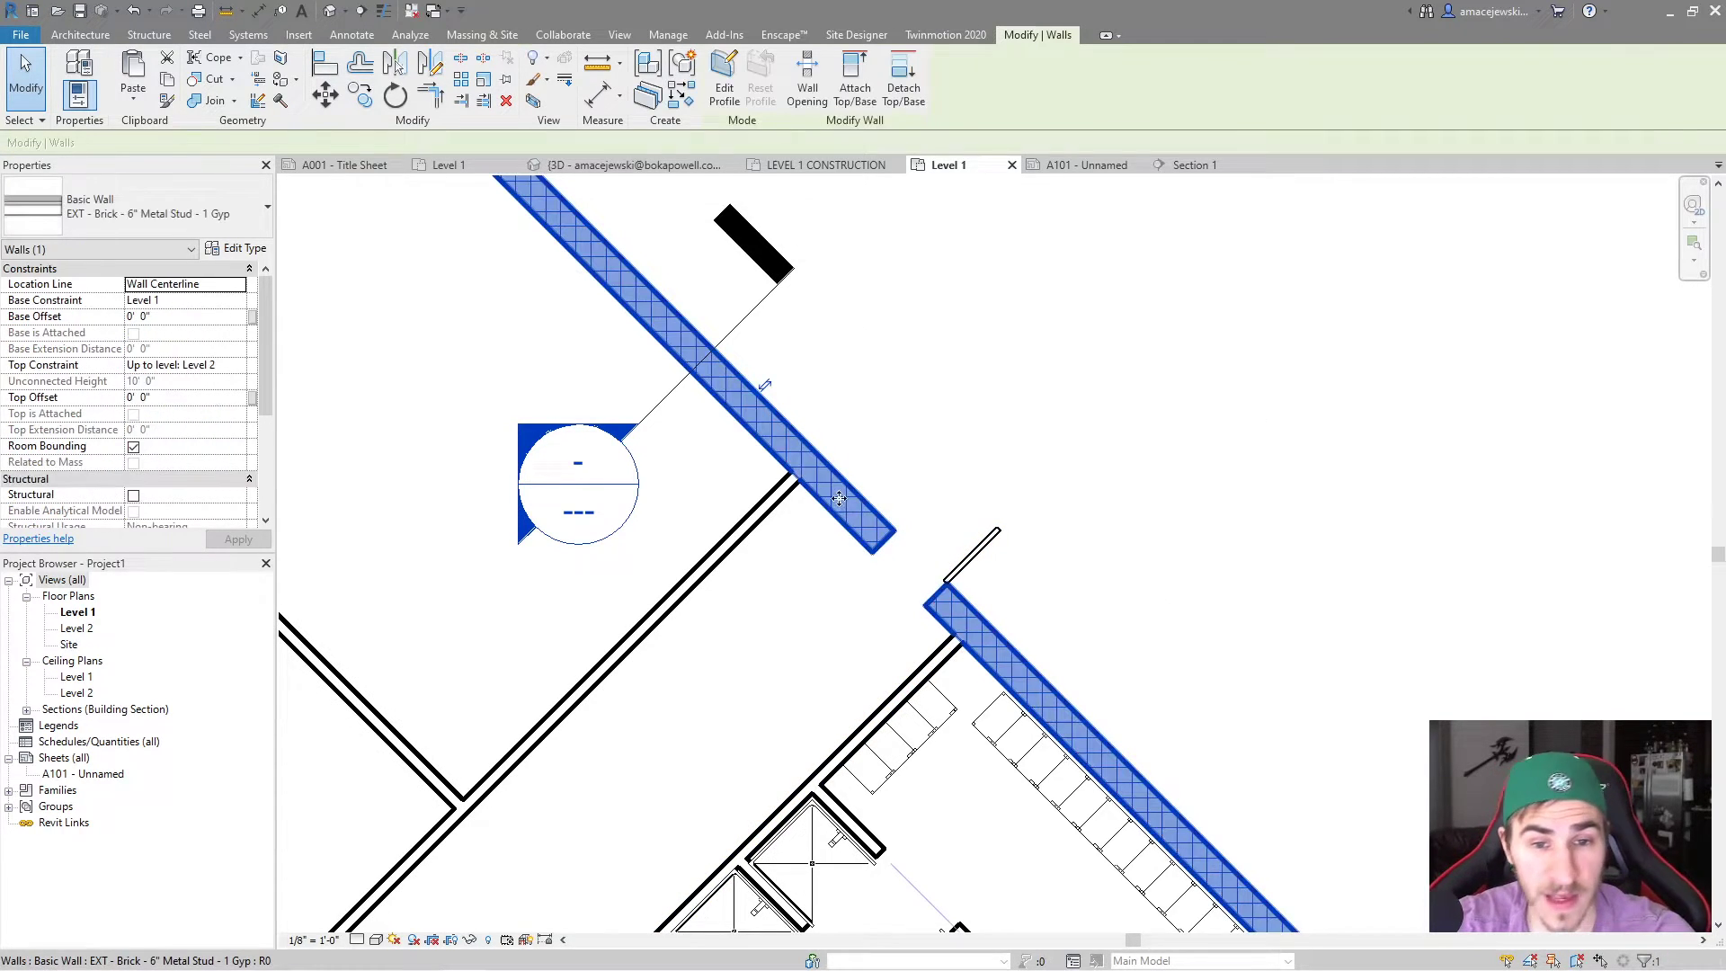
click(236, 249)
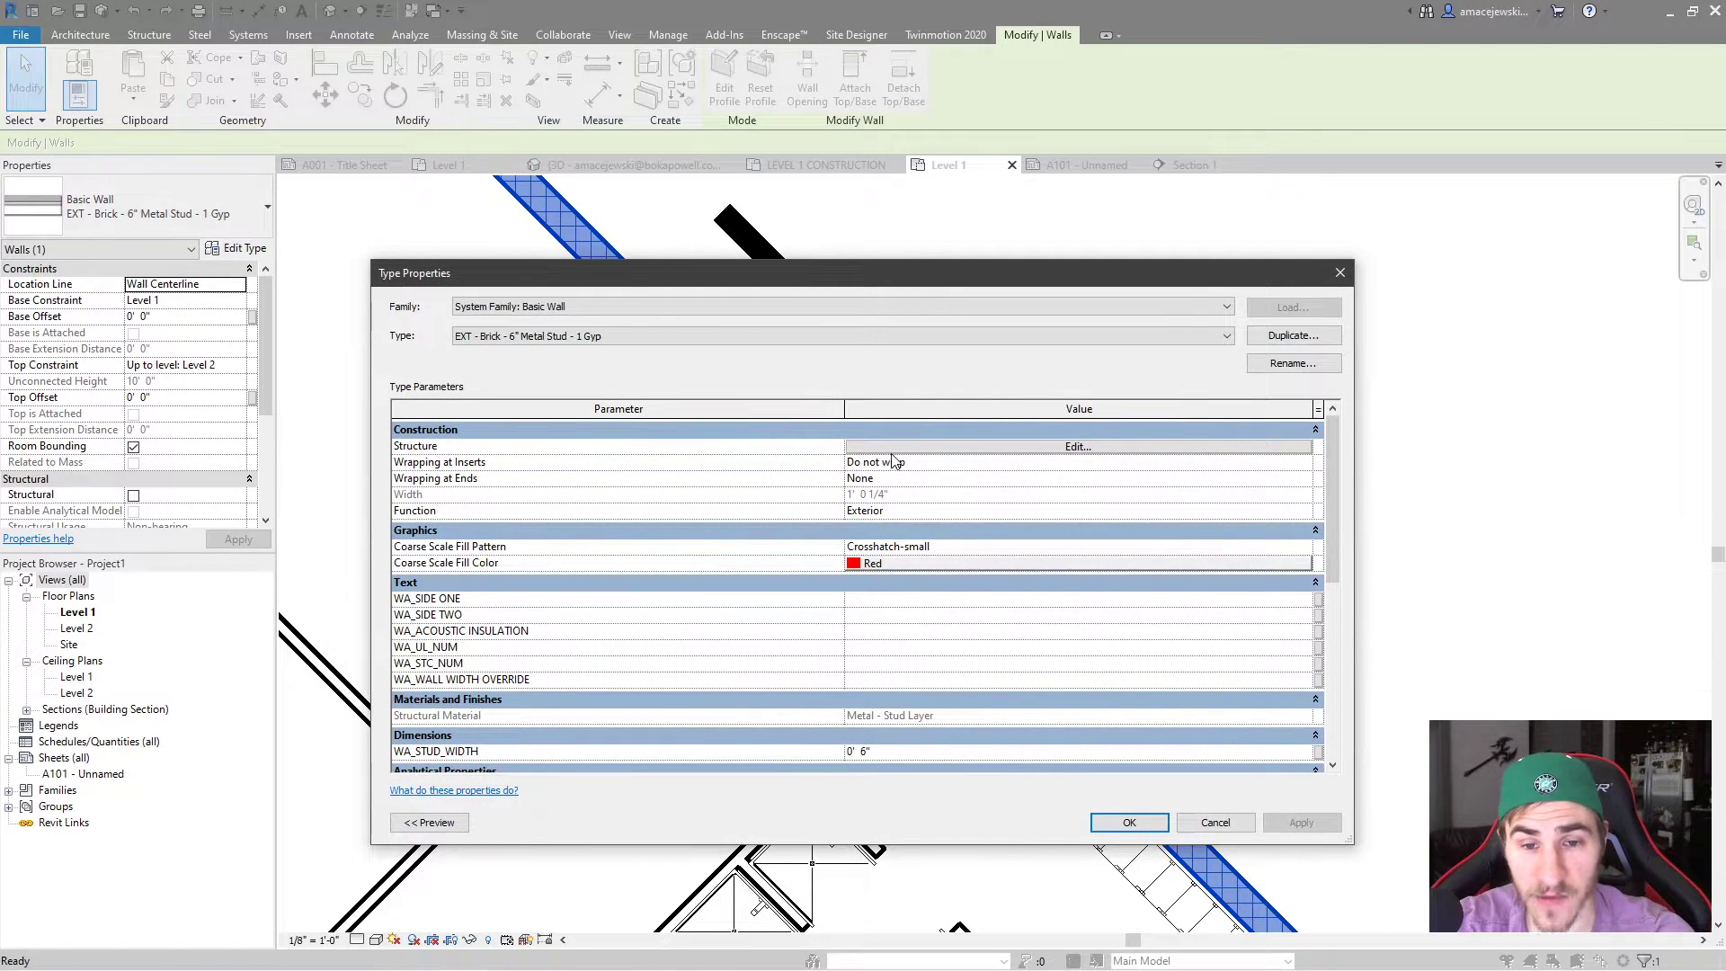
key(Escape)
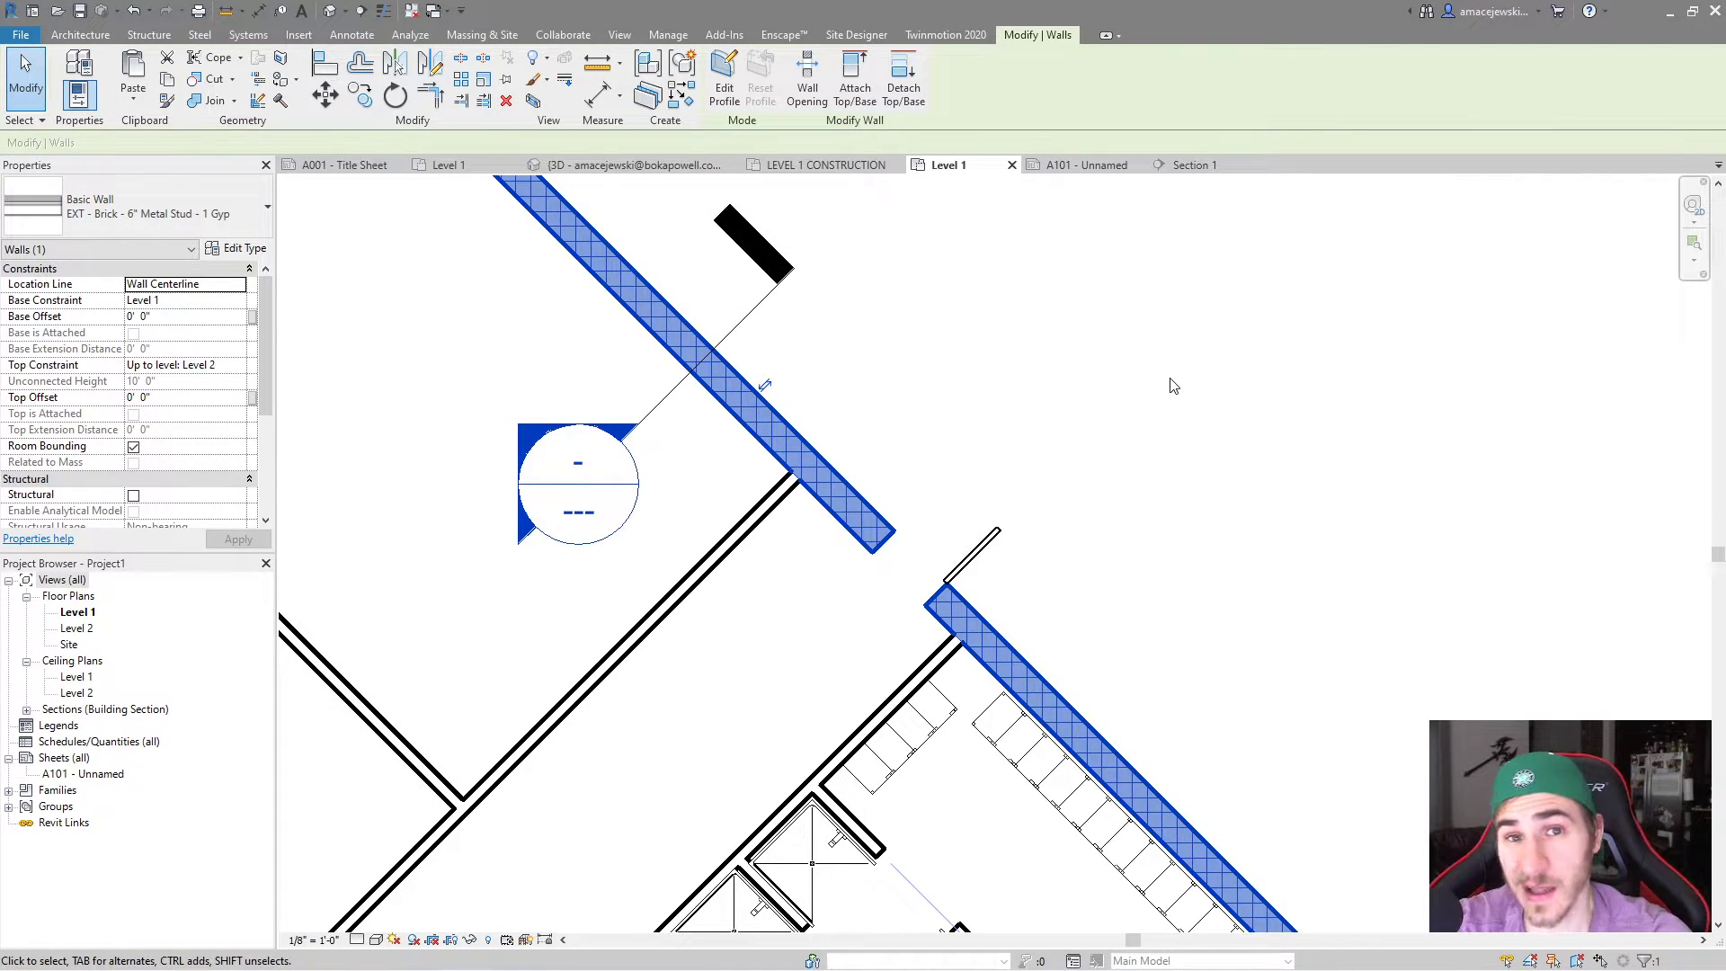
click(824, 369)
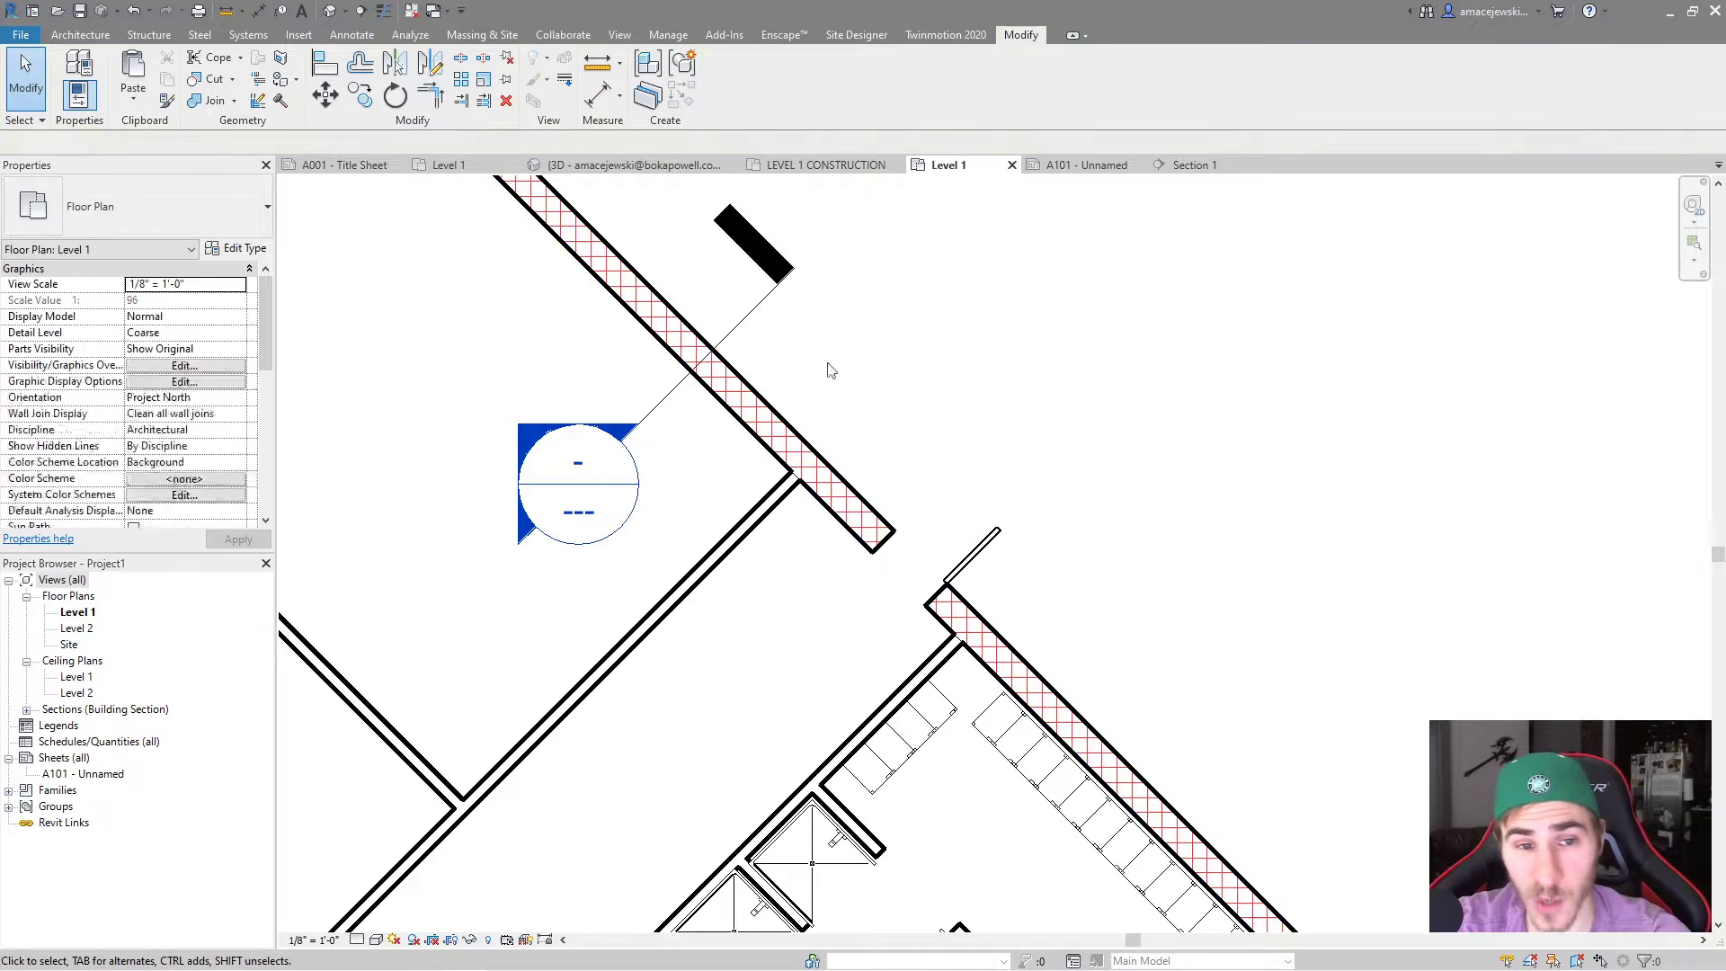
Open Section 1 from its marker in the plan, set it to Coarse detail, and inspect the wall's fill near Level 1
double_click(586, 500)
scroll(929, 553, down, 2)
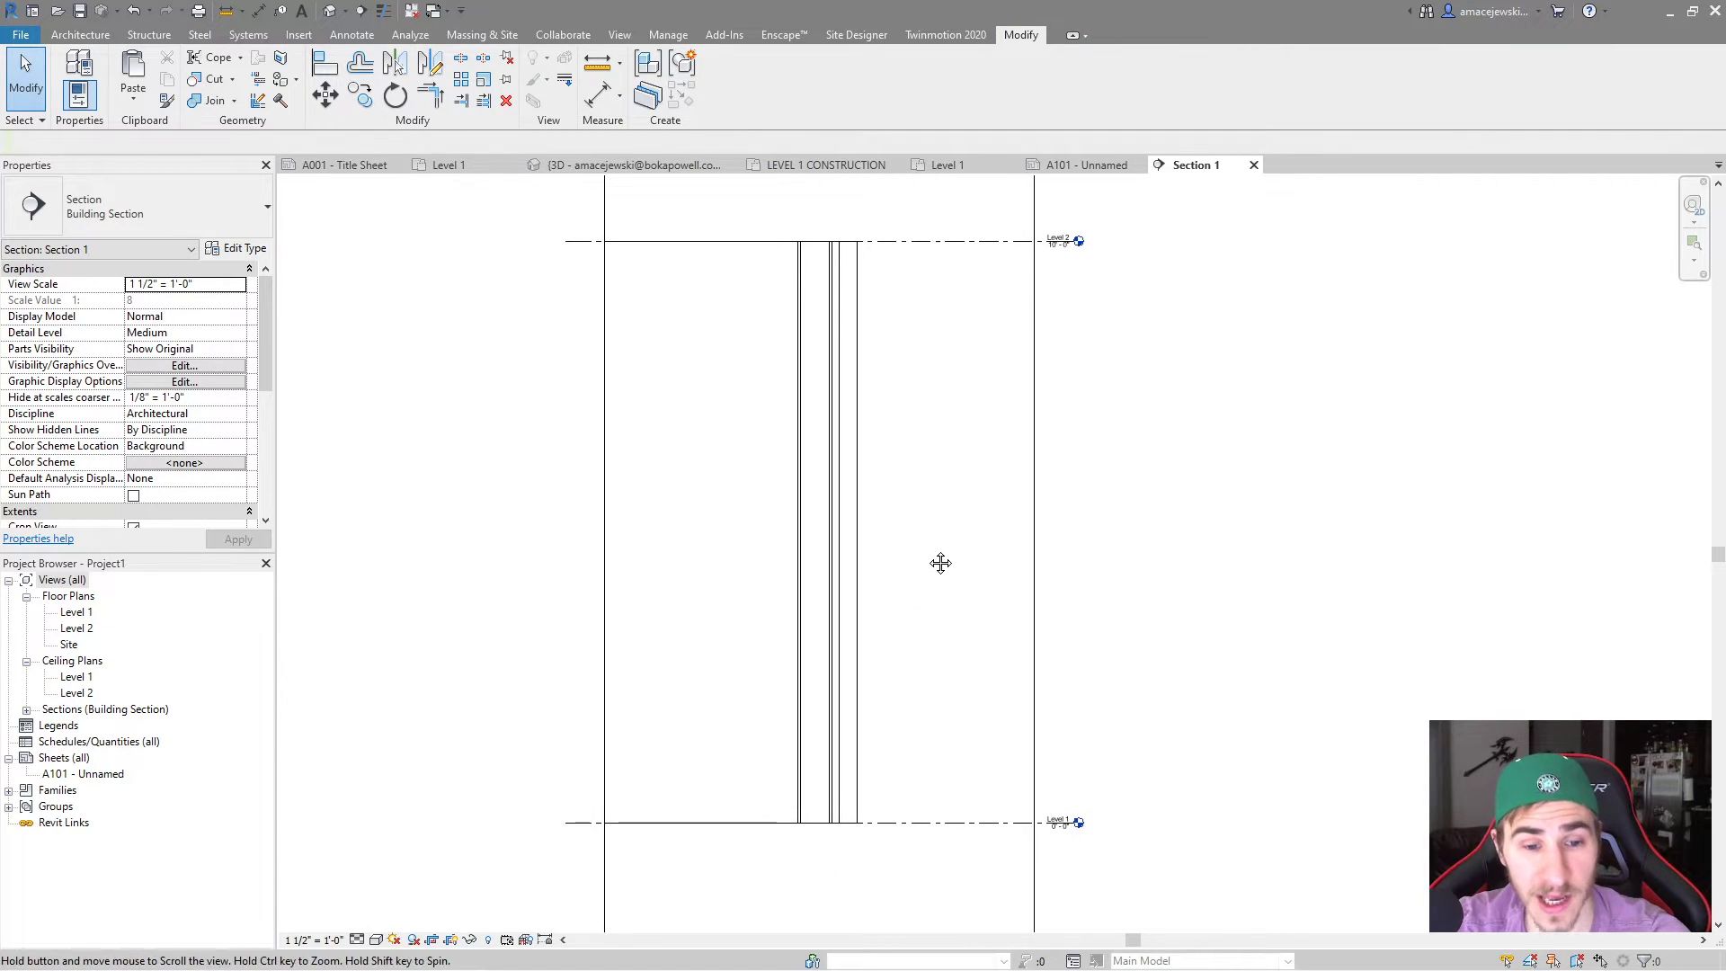
click(357, 940)
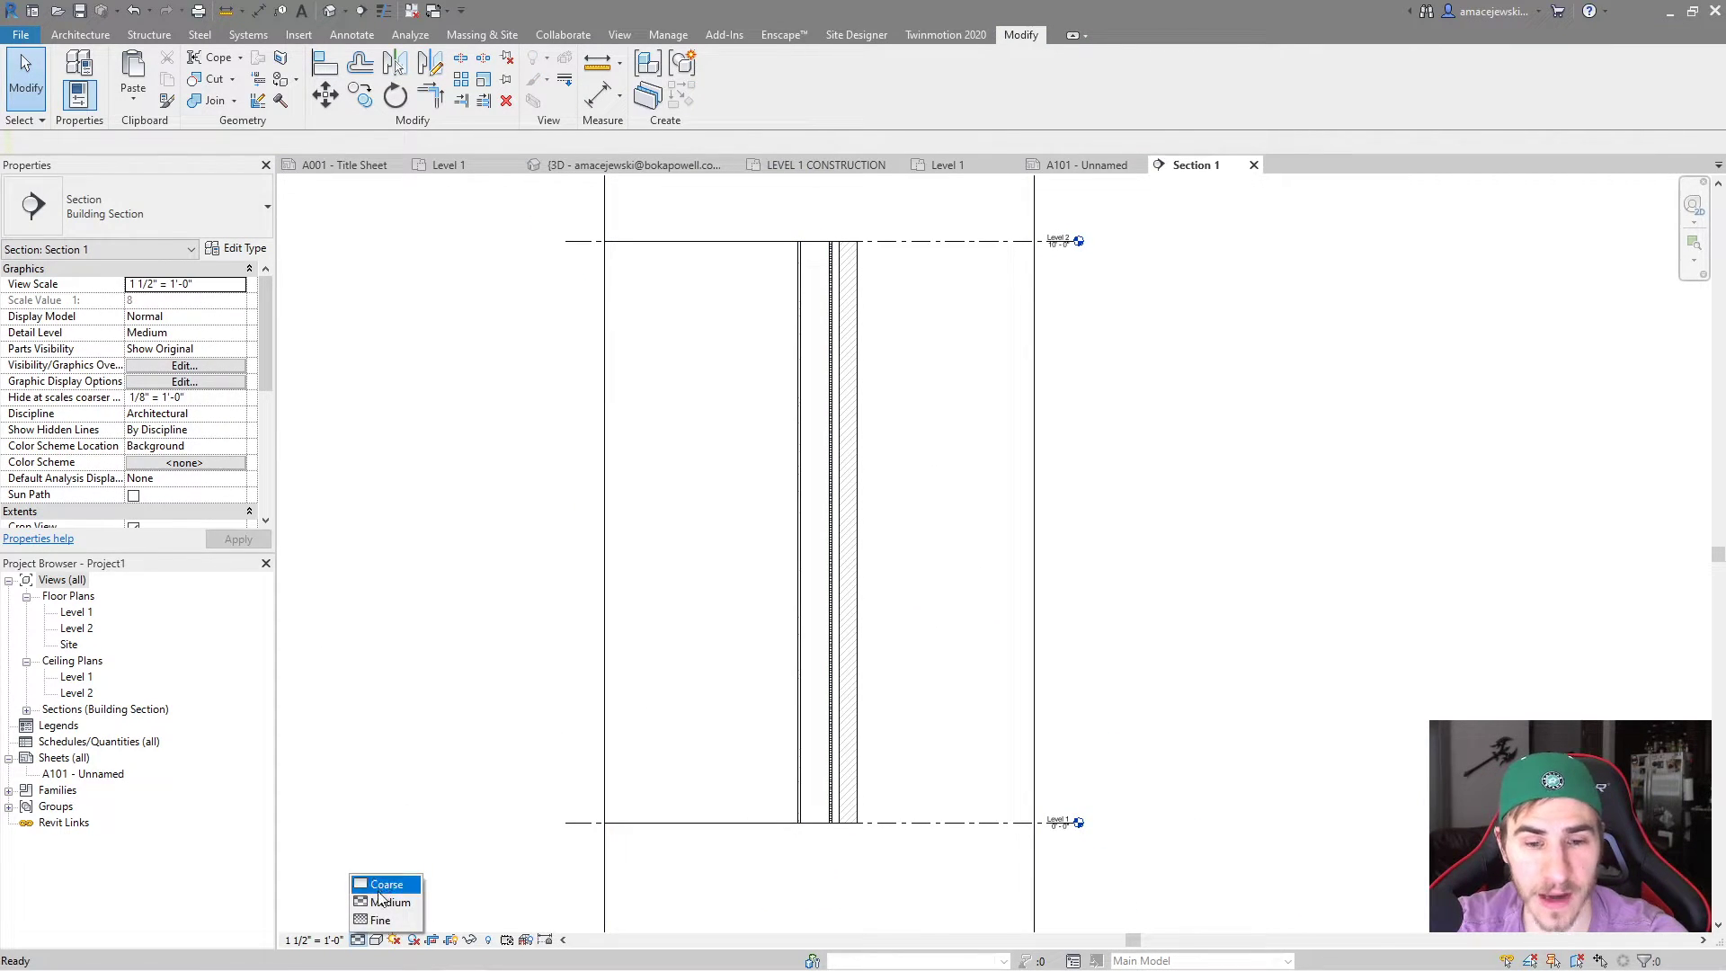
click(385, 886)
scroll(806, 782, up, 4)
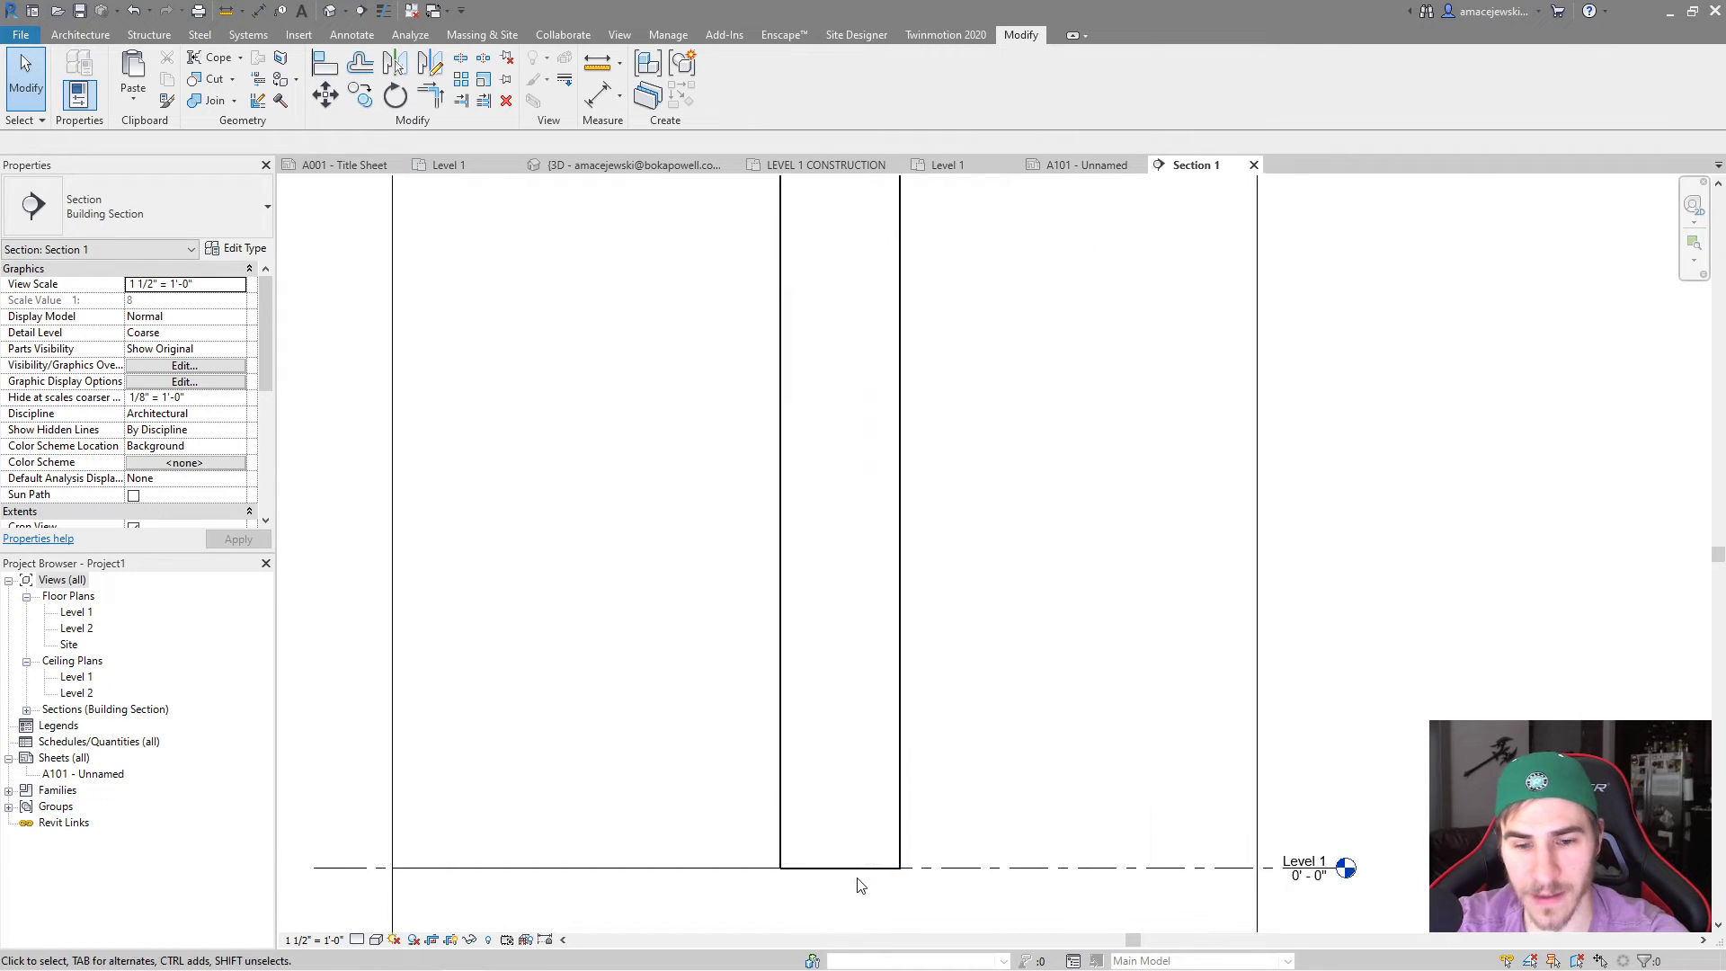
scroll(859, 886, up, 4)
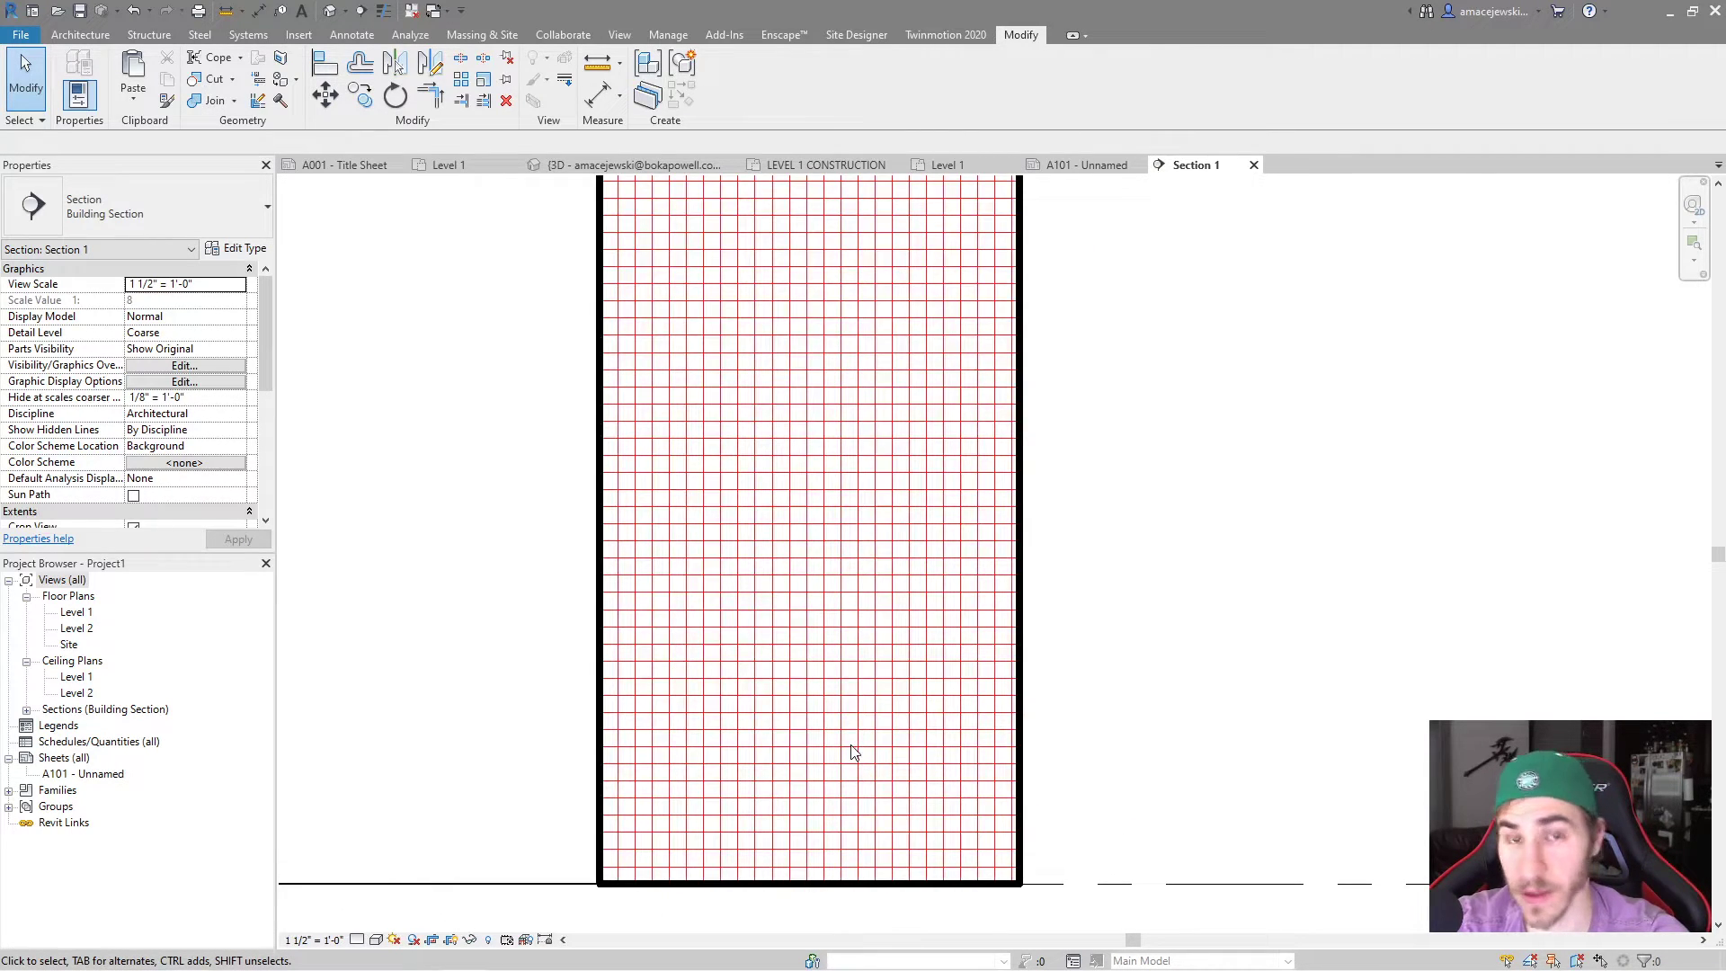
scroll(835, 820, down, 5)
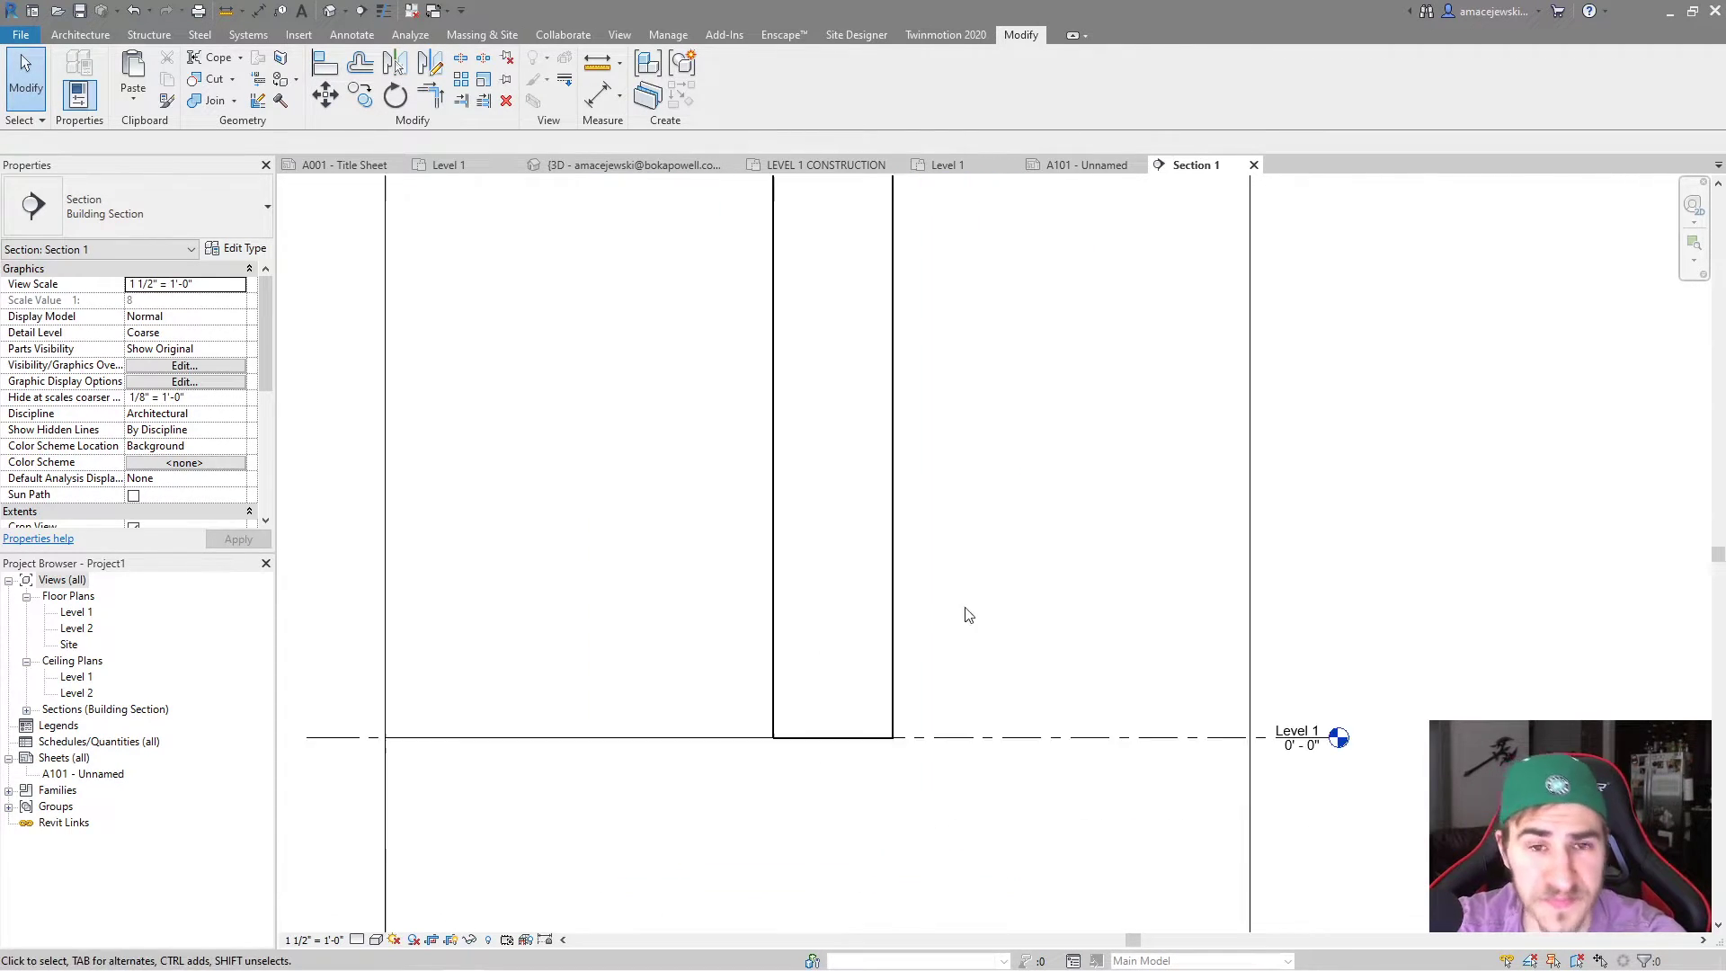
Return to the Level 1 plan and examine the coarse fill on the exterior walls around the building
click(984, 165)
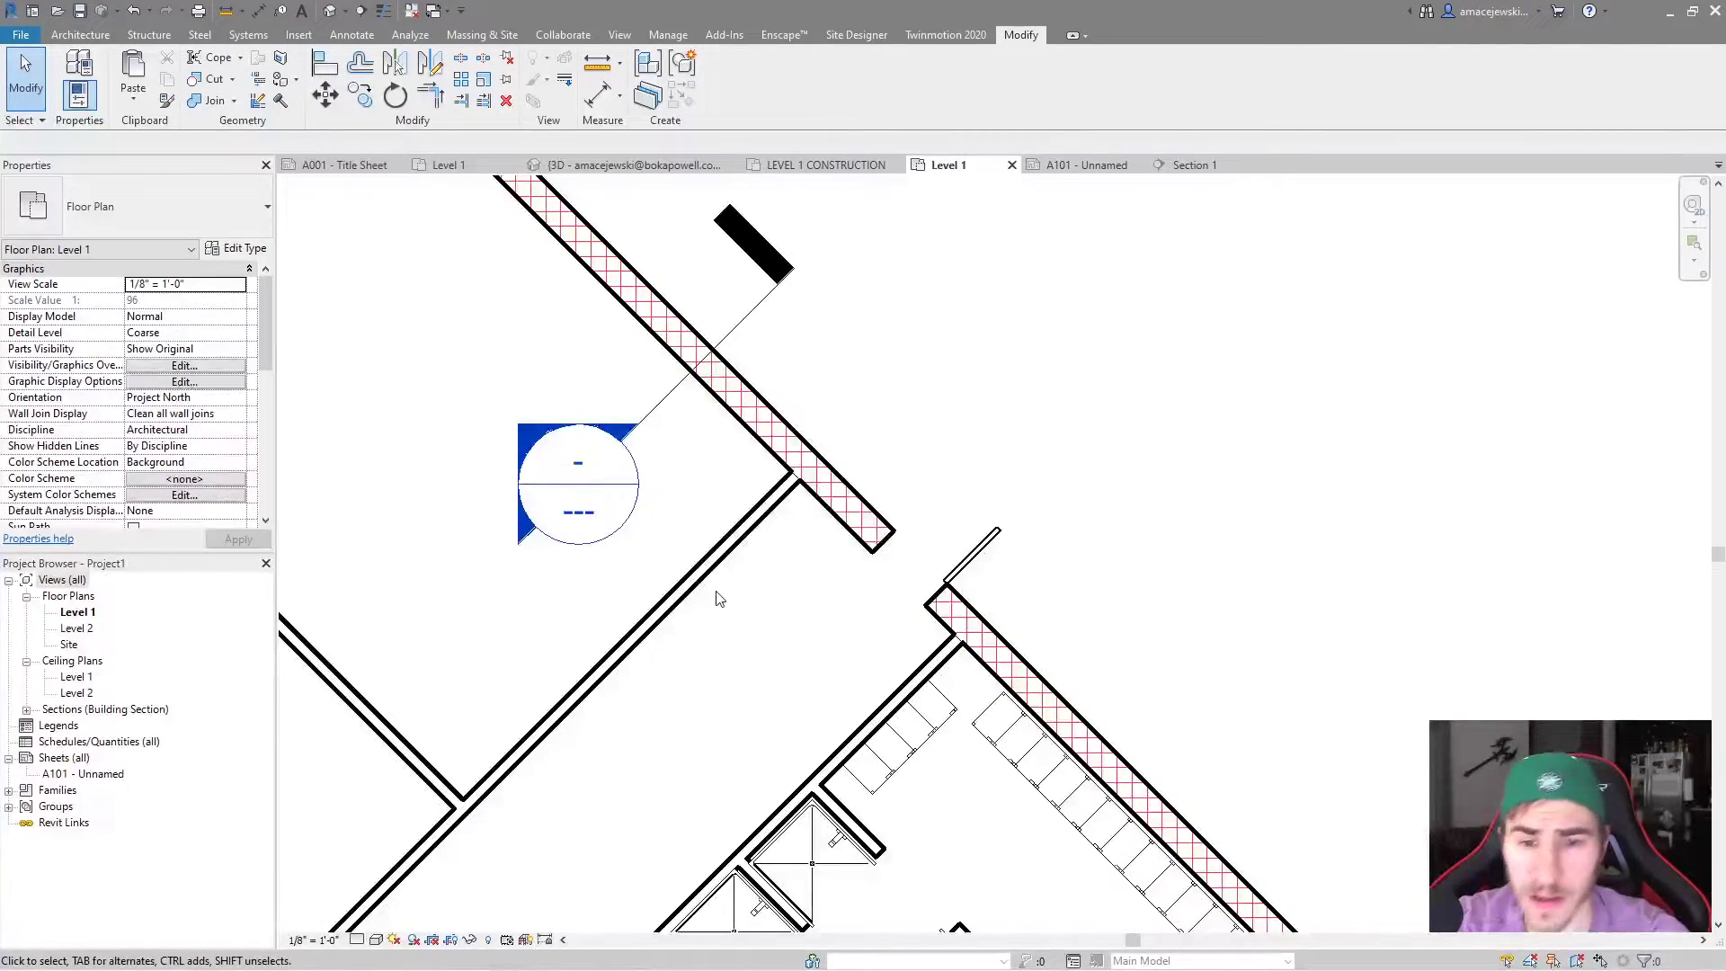
scroll(591, 497, down, 5)
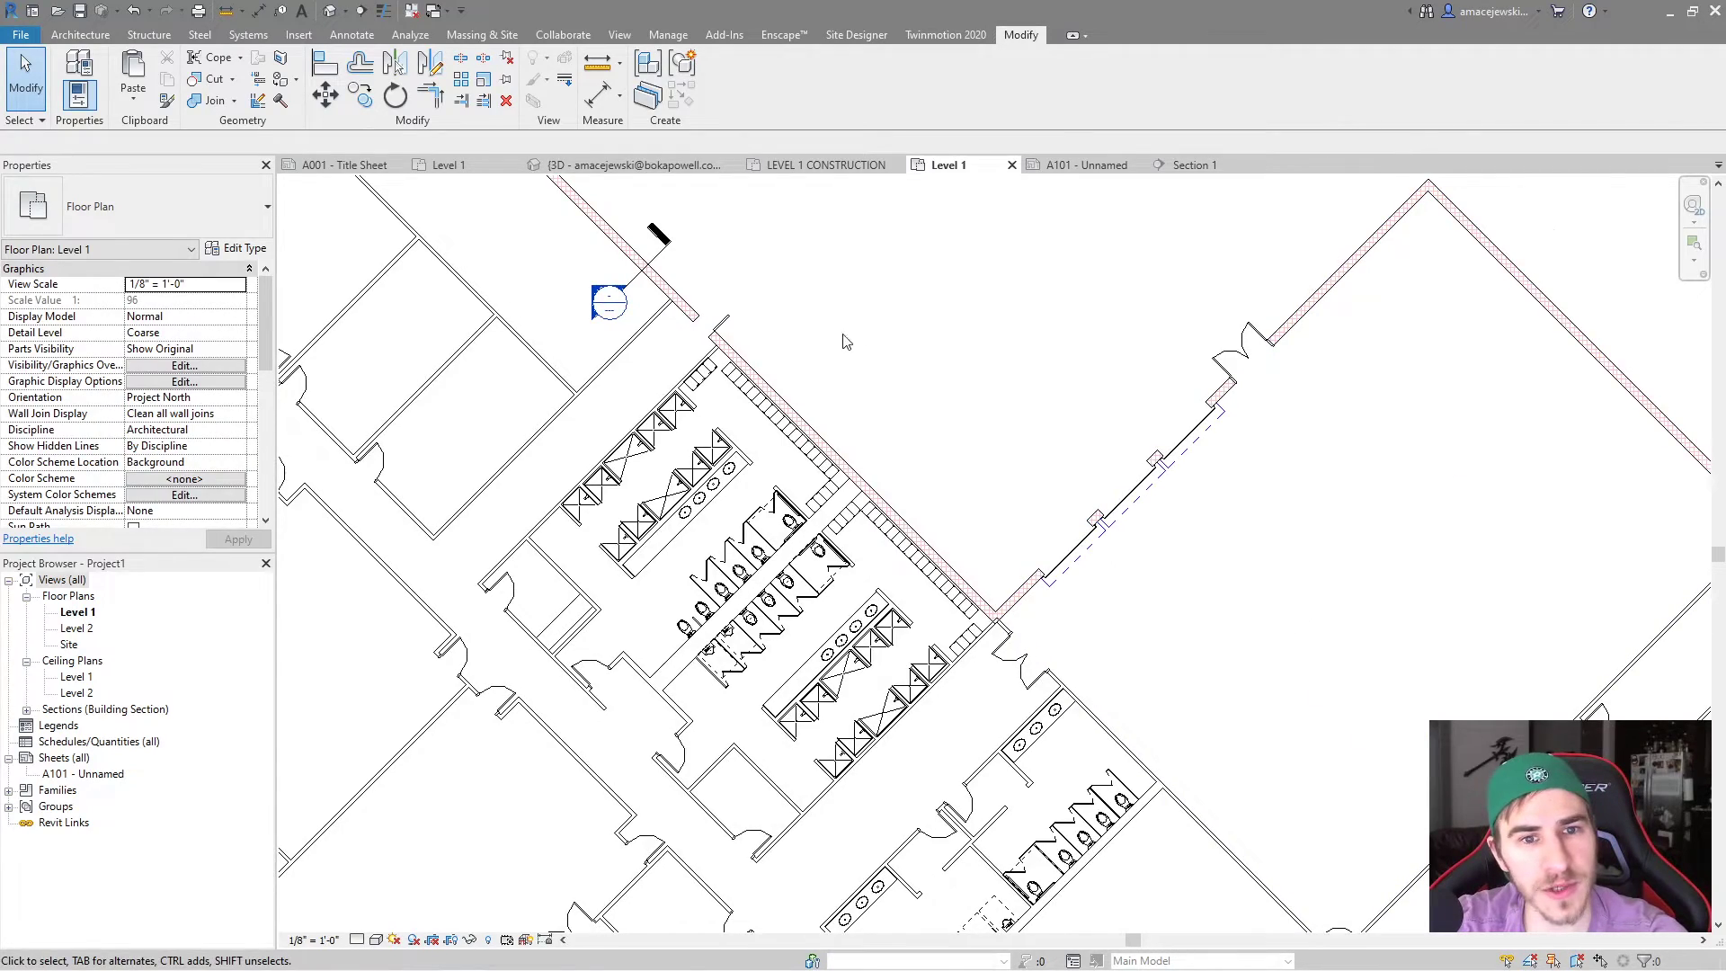
middle_drag(657, 303, 1022, 478)
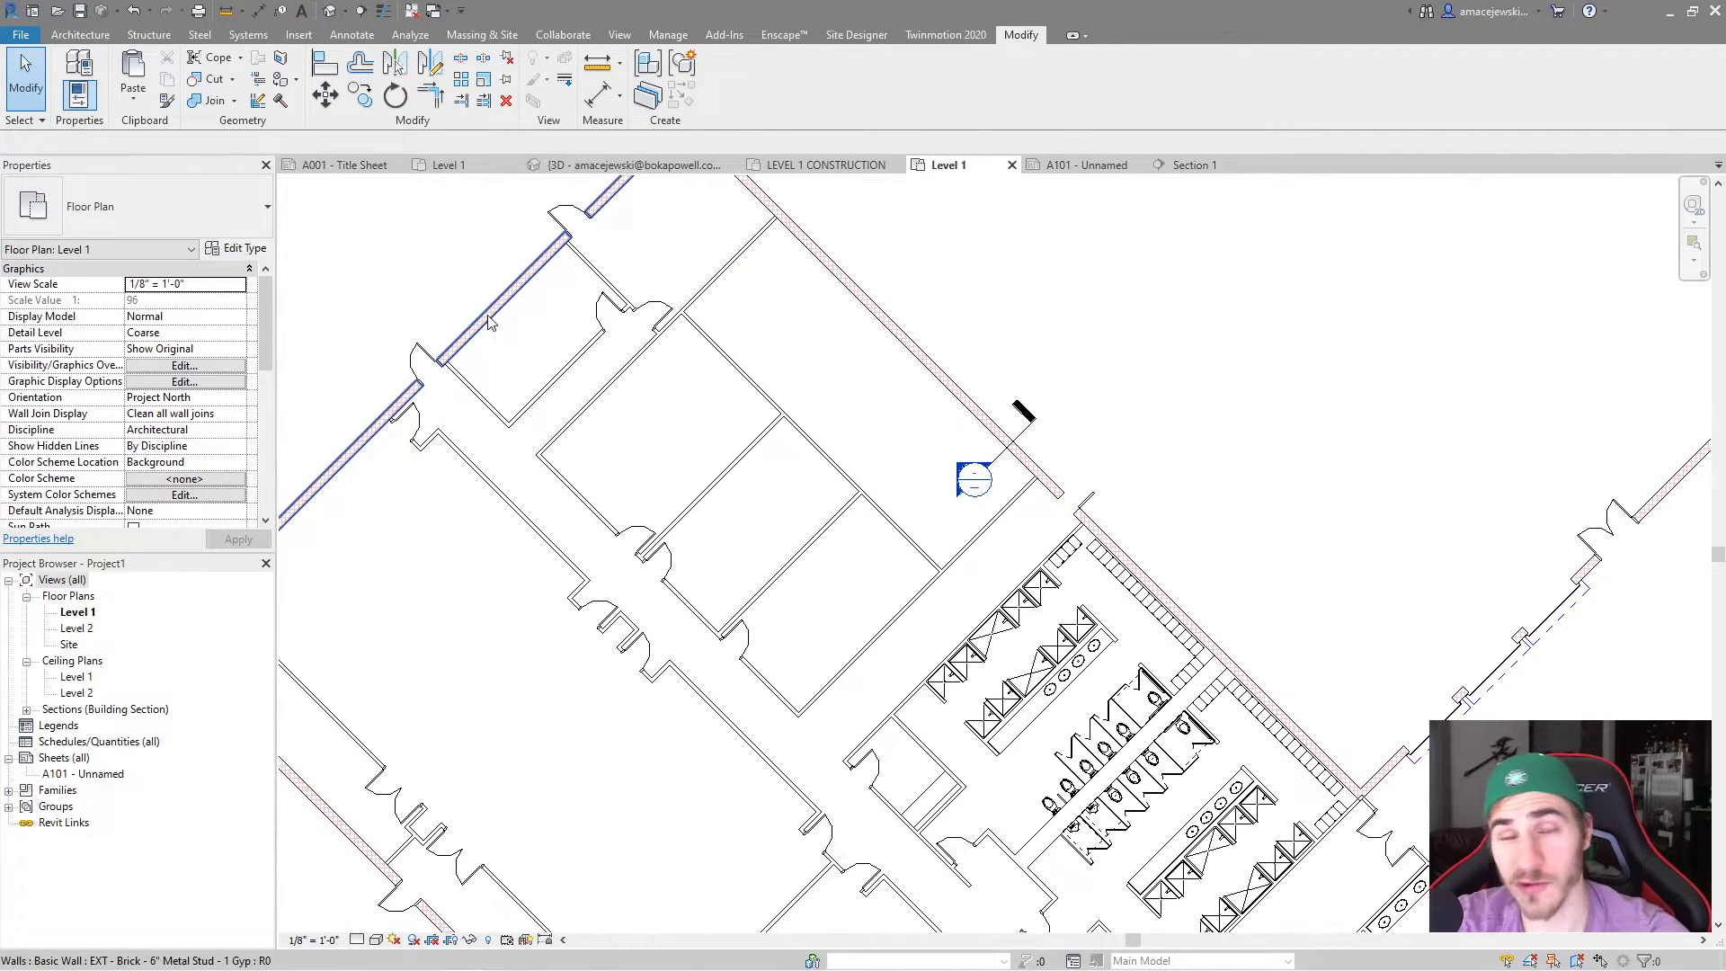
middle_drag(591, 364, 1021, 359)
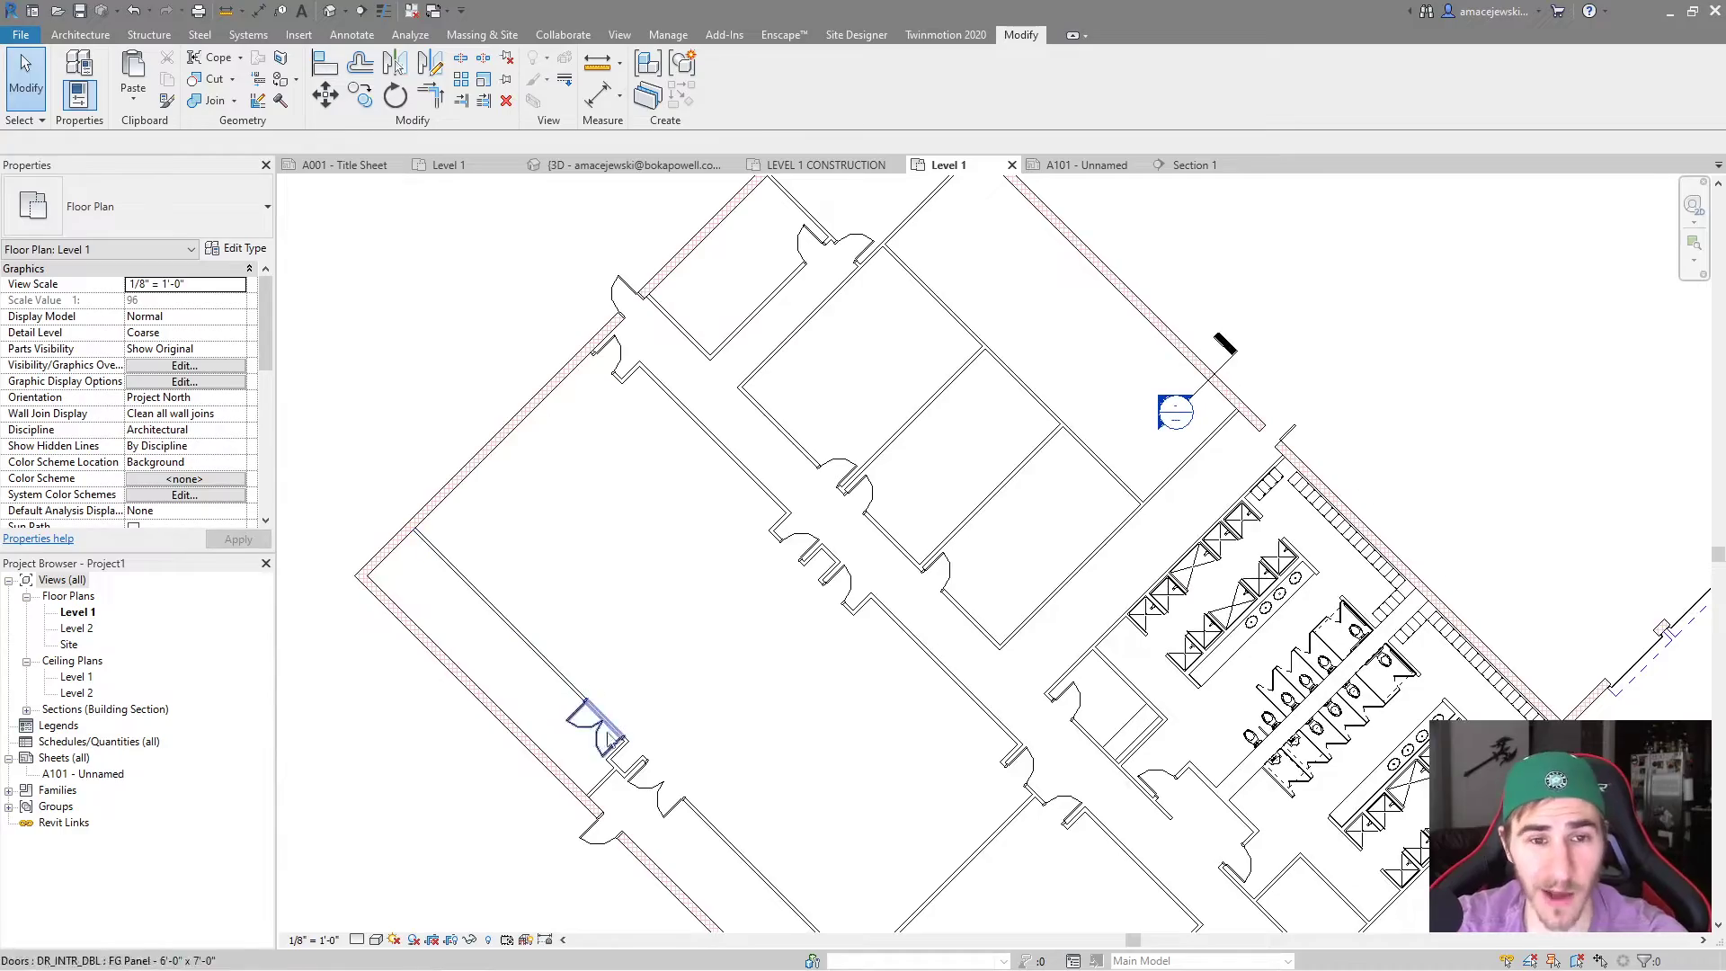
Examine the coarse hatch along the remaining exterior walls and at the wall opening beside the section marker
middle_drag(597, 720, 629, 507)
middle_drag(918, 725, 713, 593)
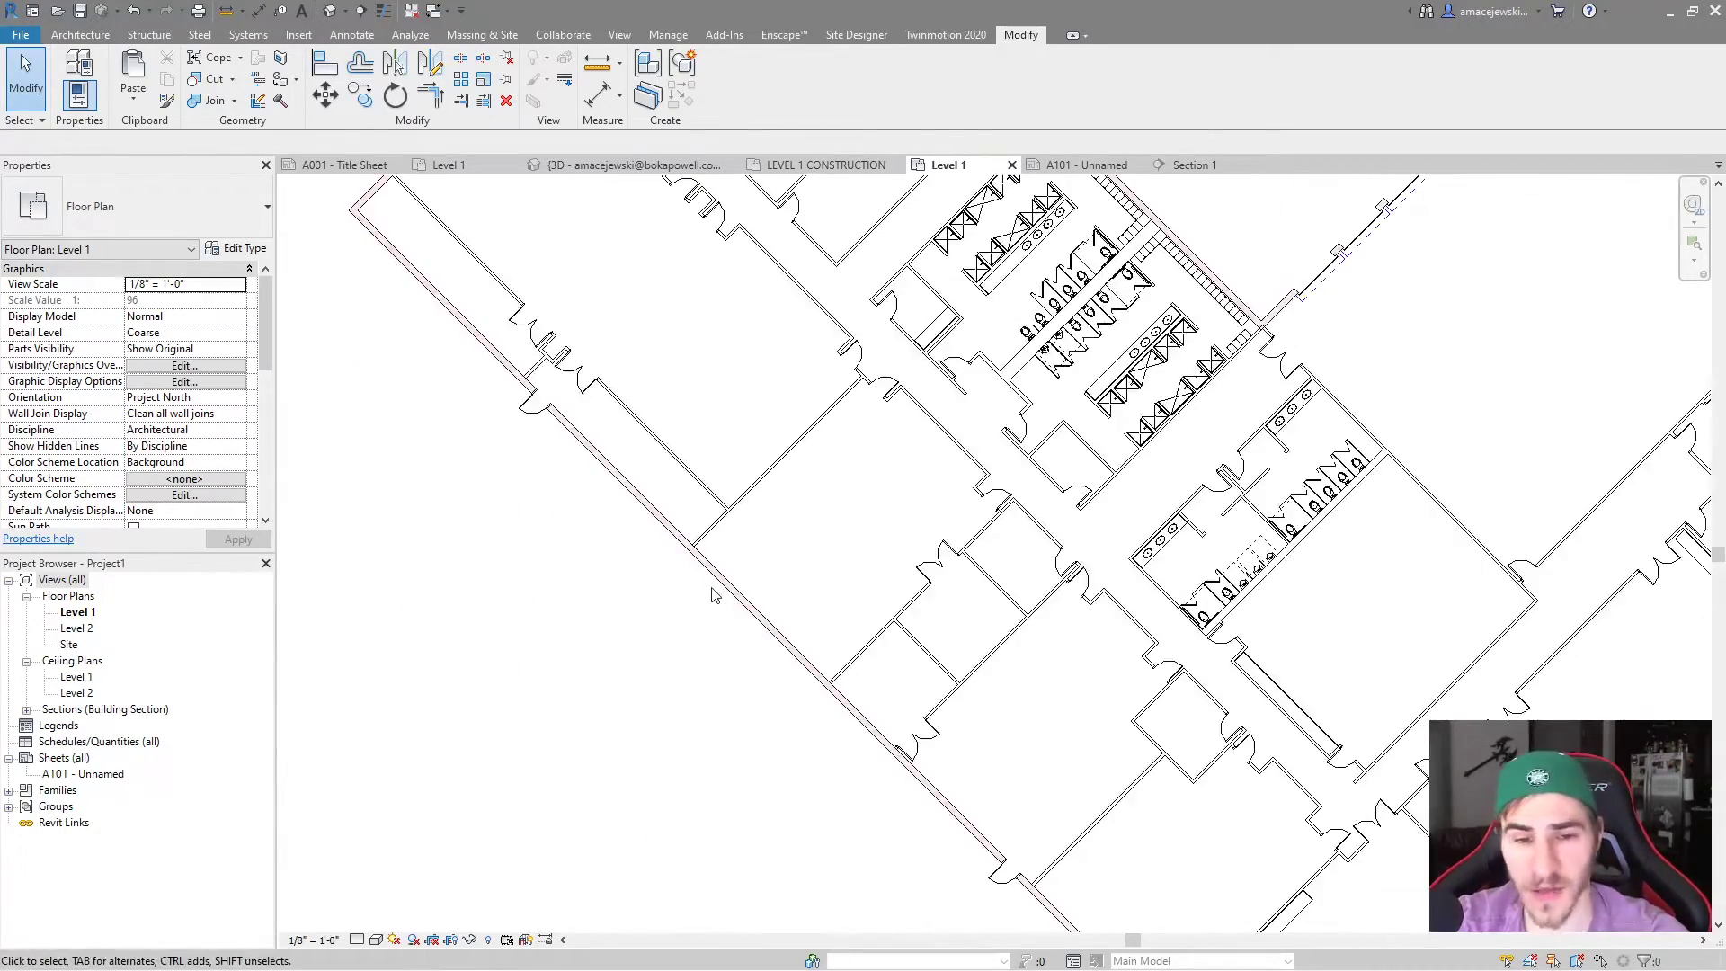
scroll(1099, 330, down, 3)
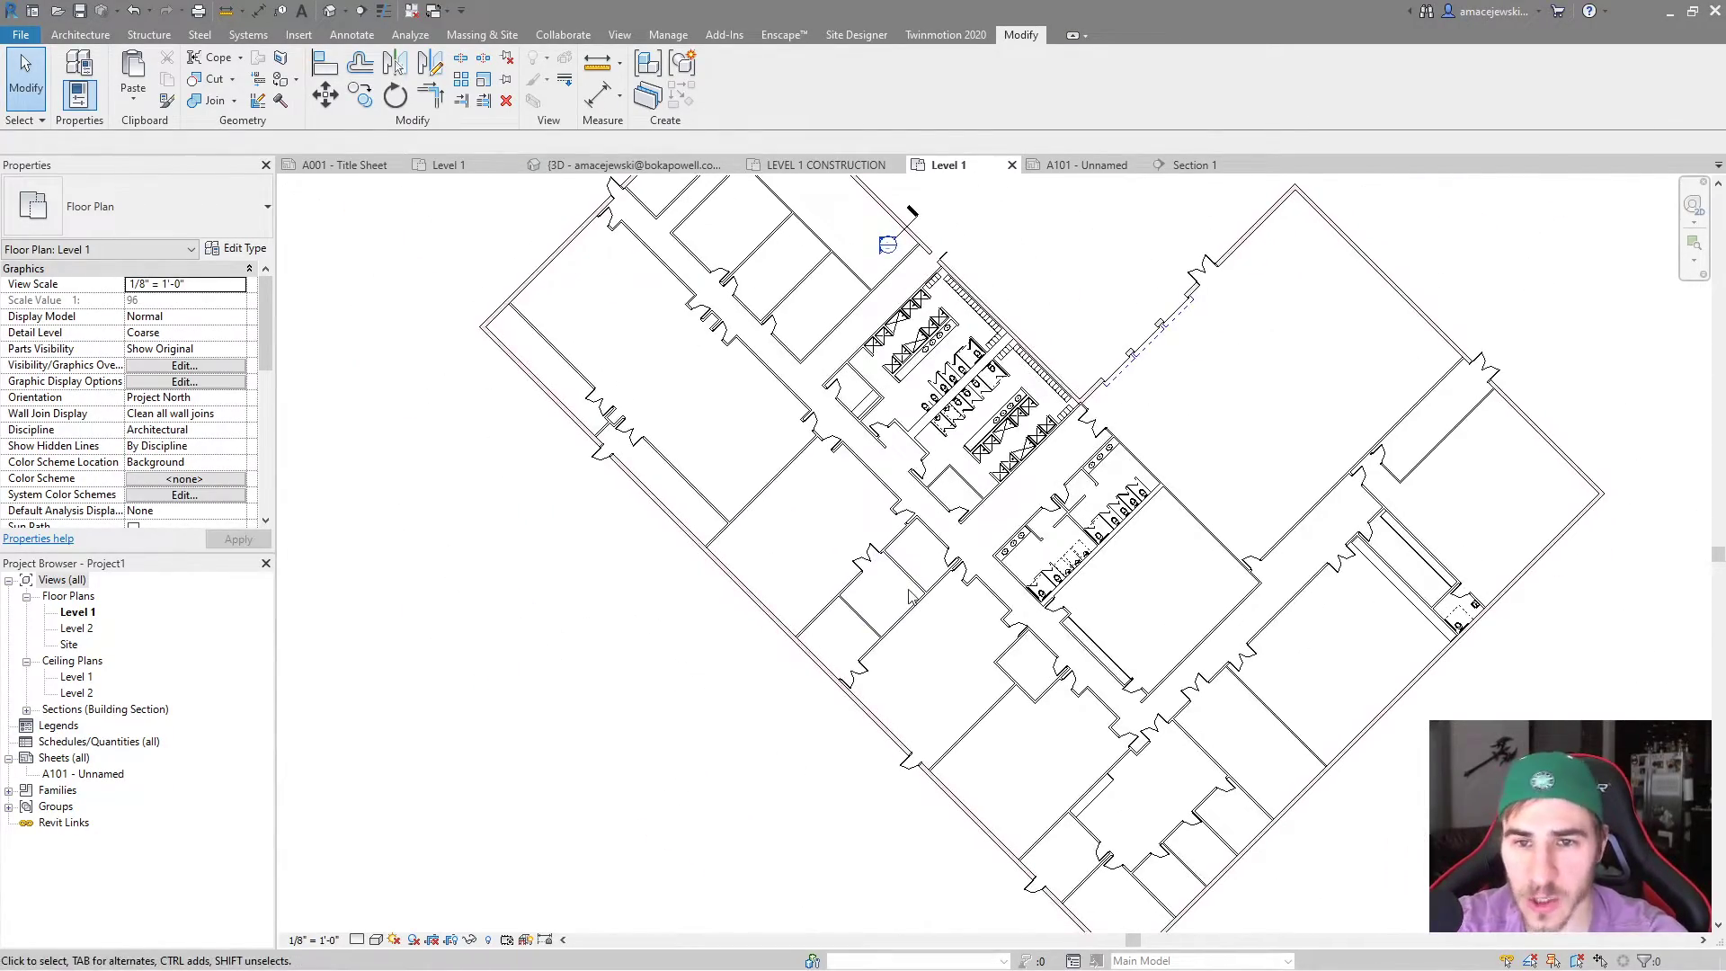
scroll(1097, 330, up, 5)
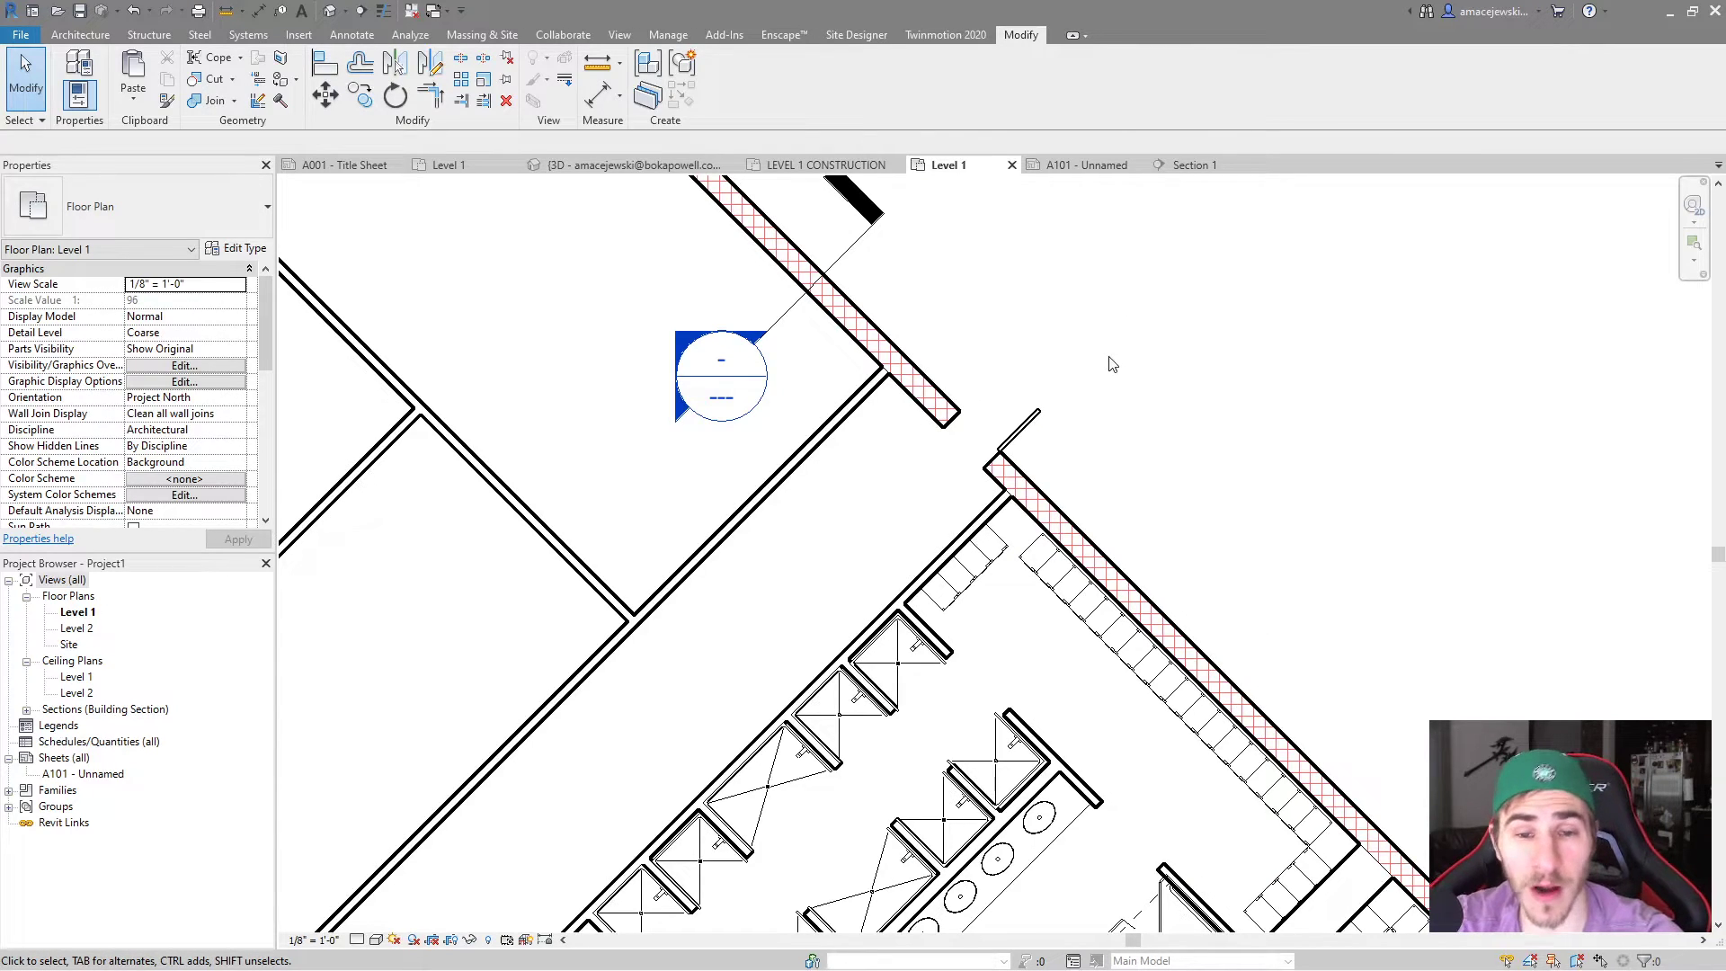
middle_drag(1127, 360, 1036, 483)
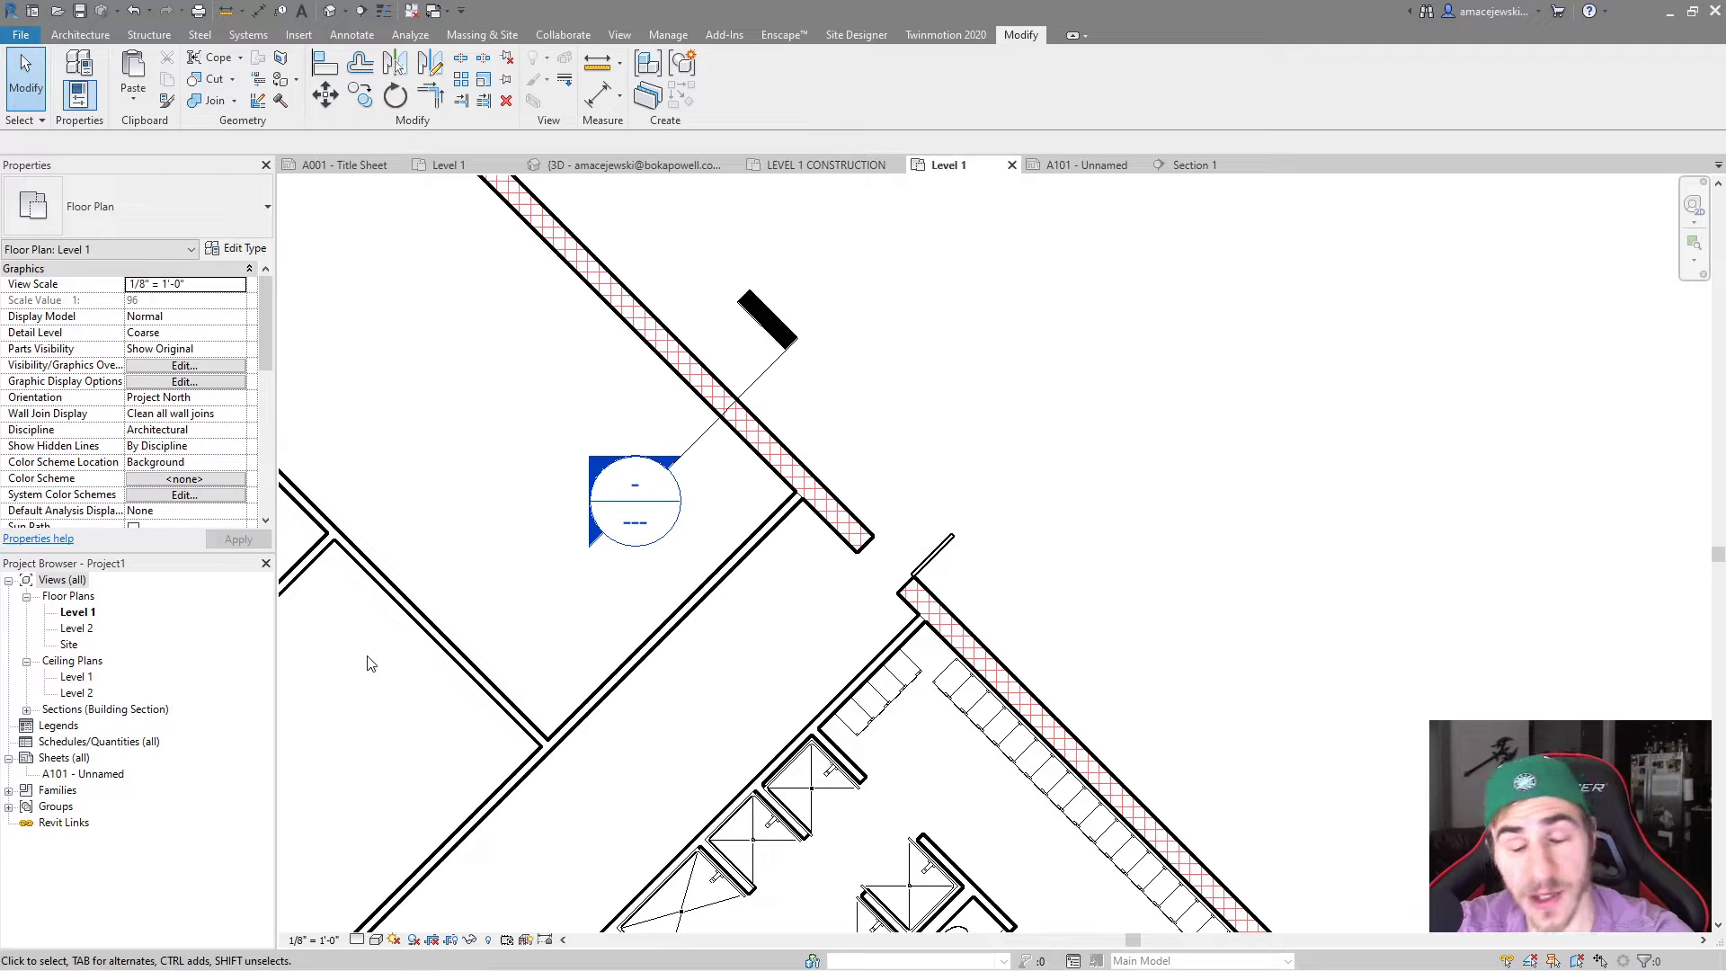
click(357, 939)
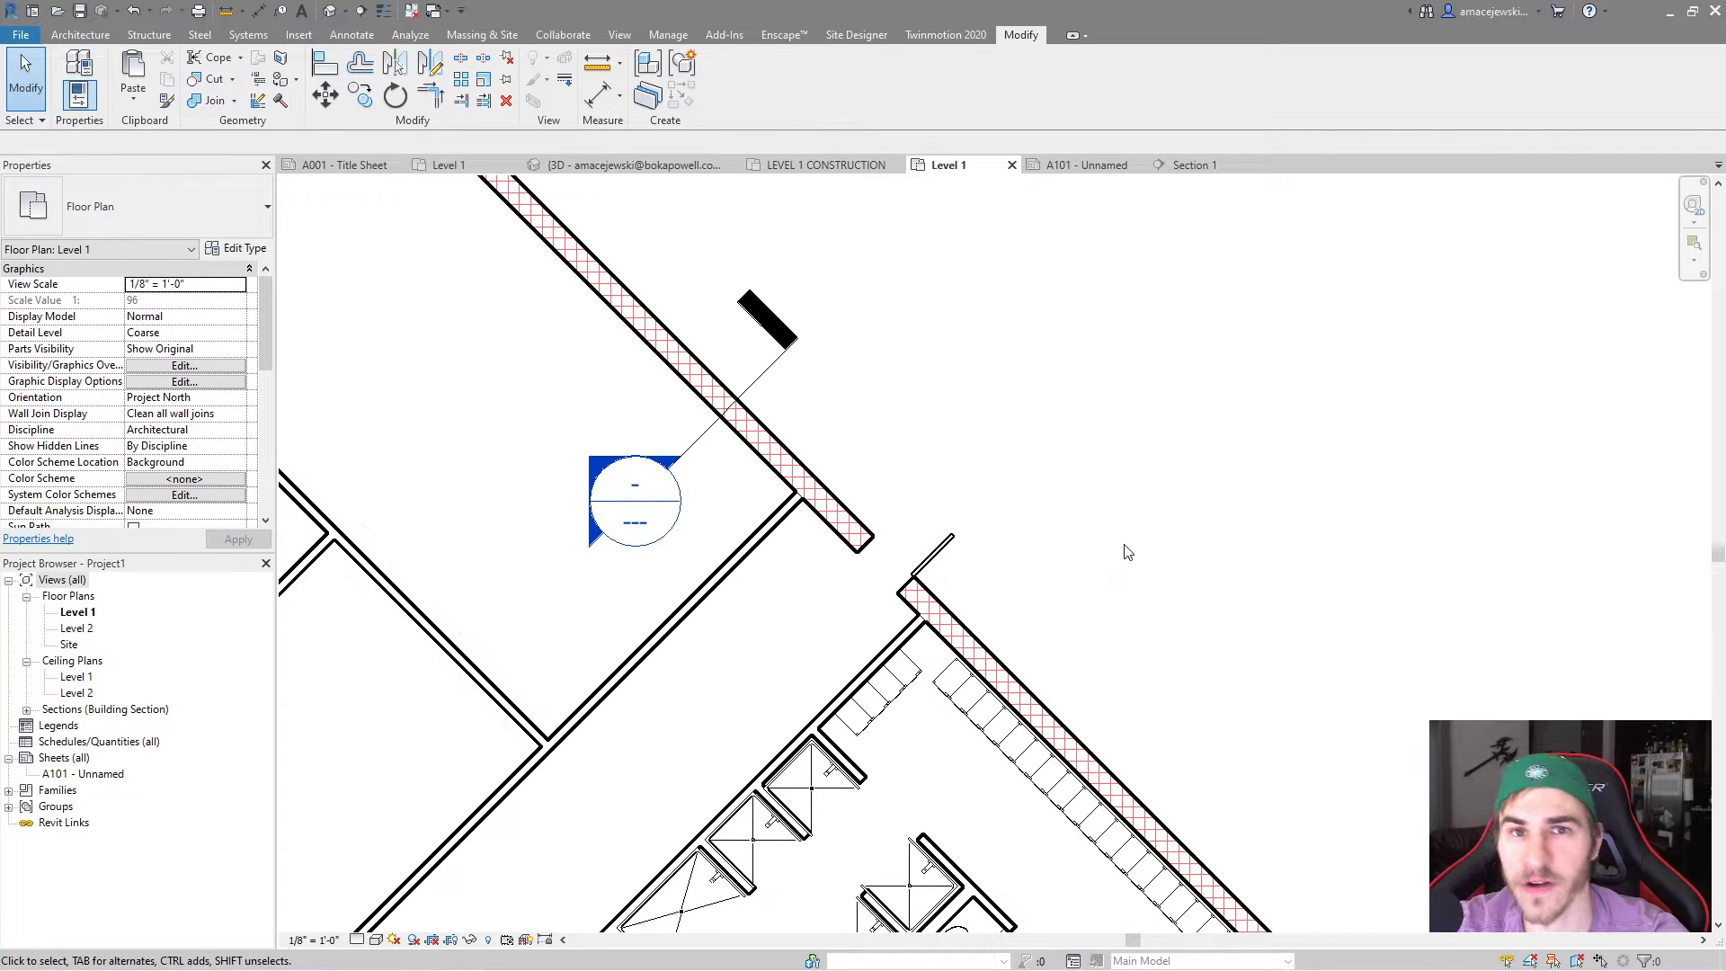
Set the Level 1 plan to Medium detail and inspect the exterior brick wall's layers near the section marker
click(825, 495)
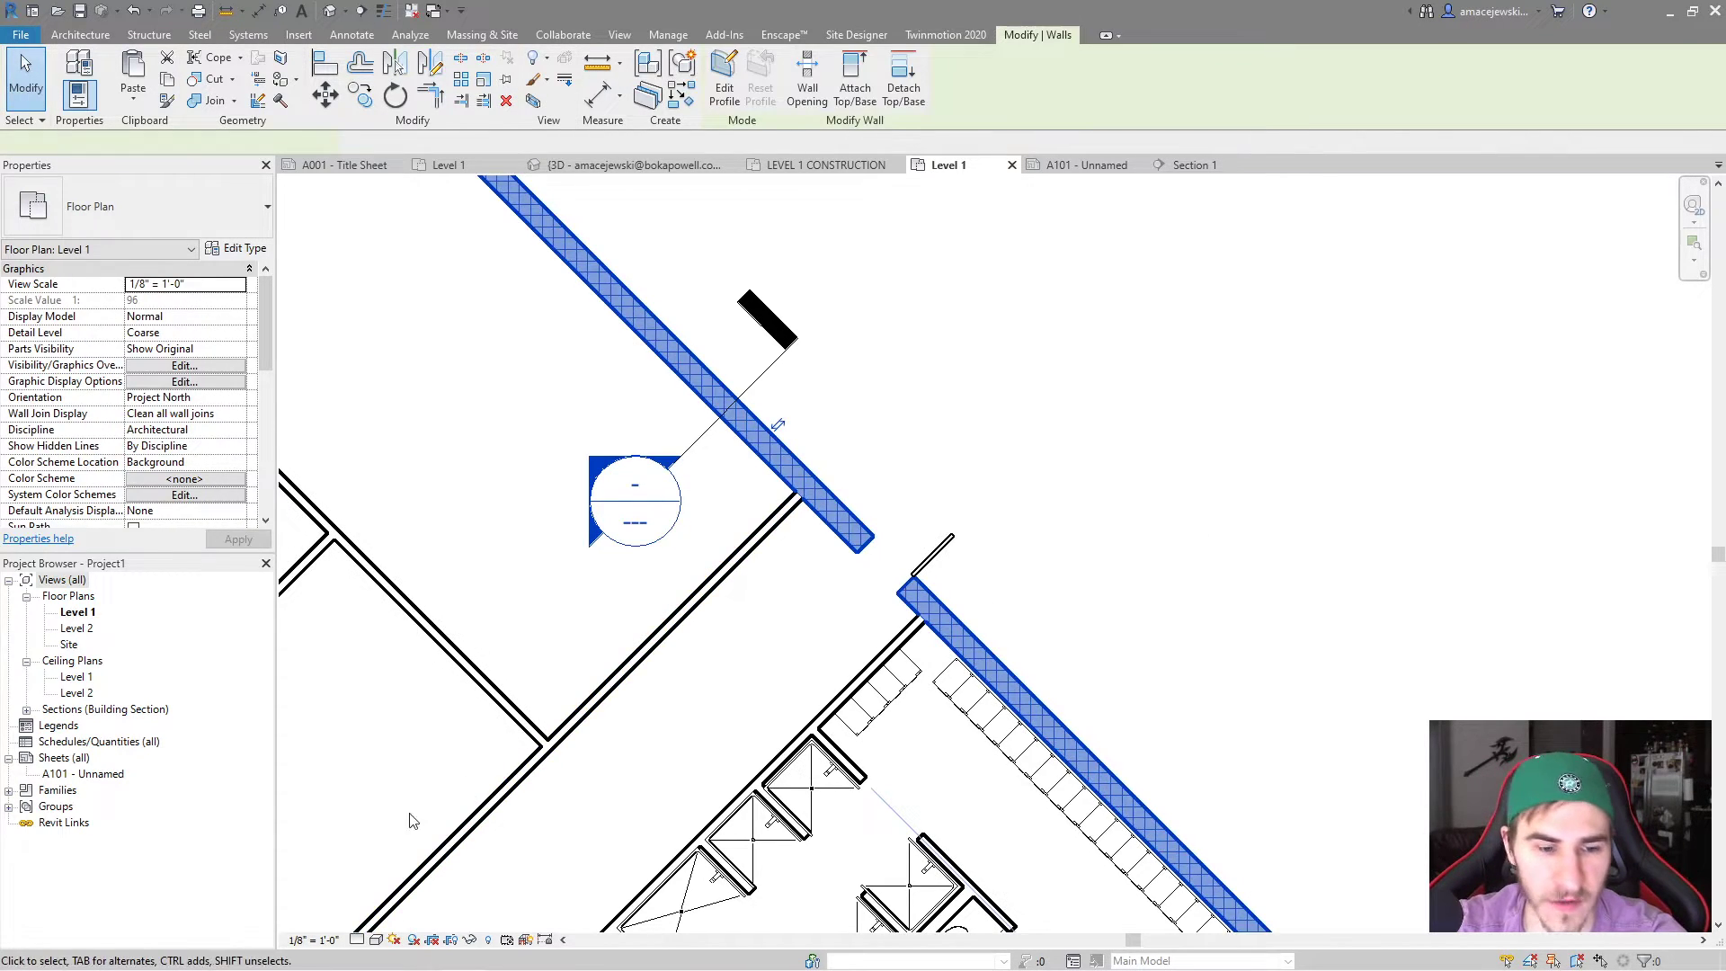
click(357, 940)
click(377, 910)
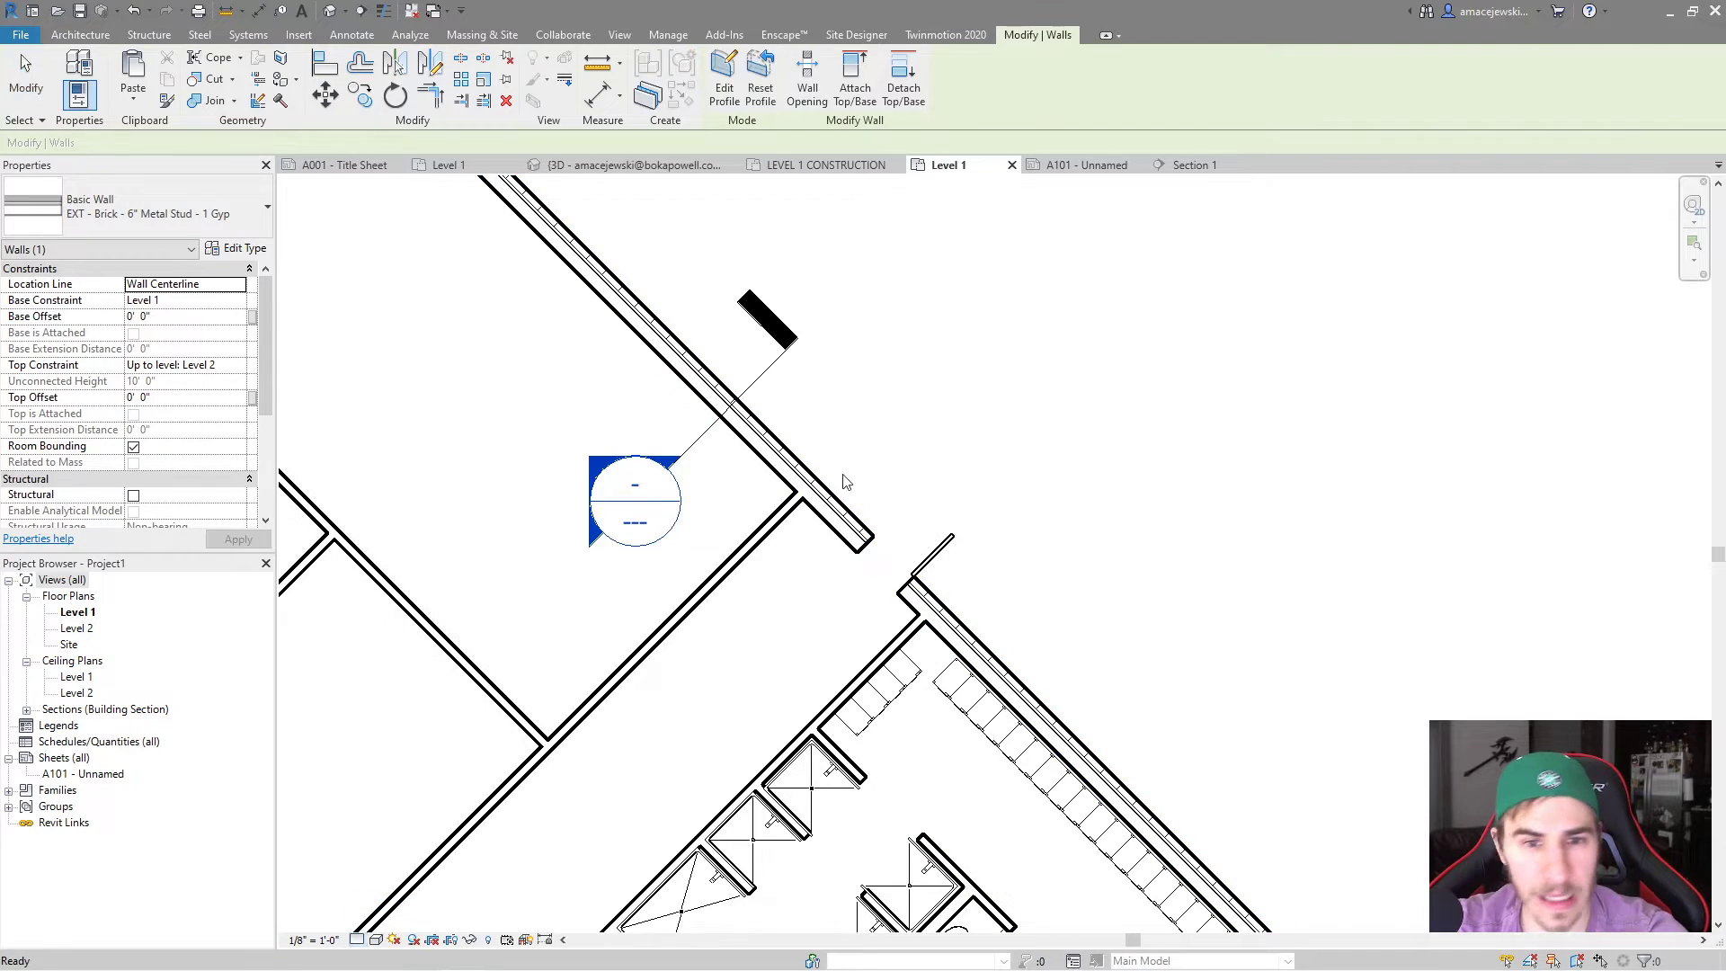
scroll(822, 522, up, 2)
scroll(823, 521, up, 1)
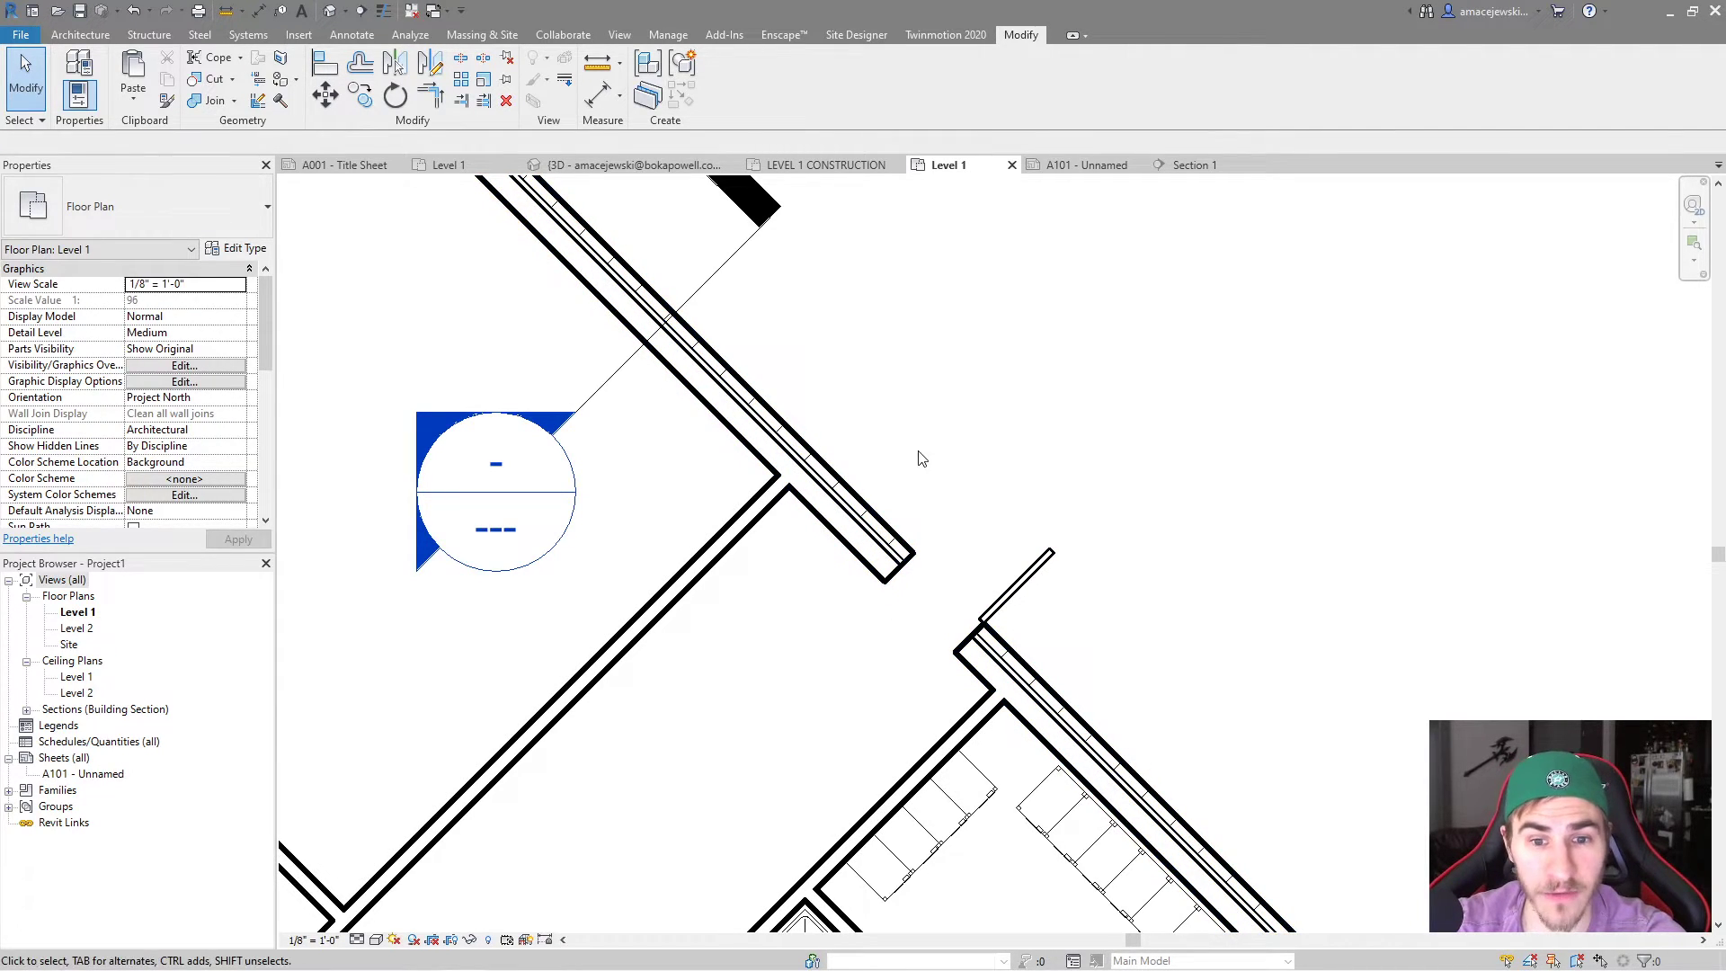
middle_drag(900, 495, 878, 531)
Set the Level 1 plan's detail level back to Coarse and view the exterior wall's fill
click(357, 940)
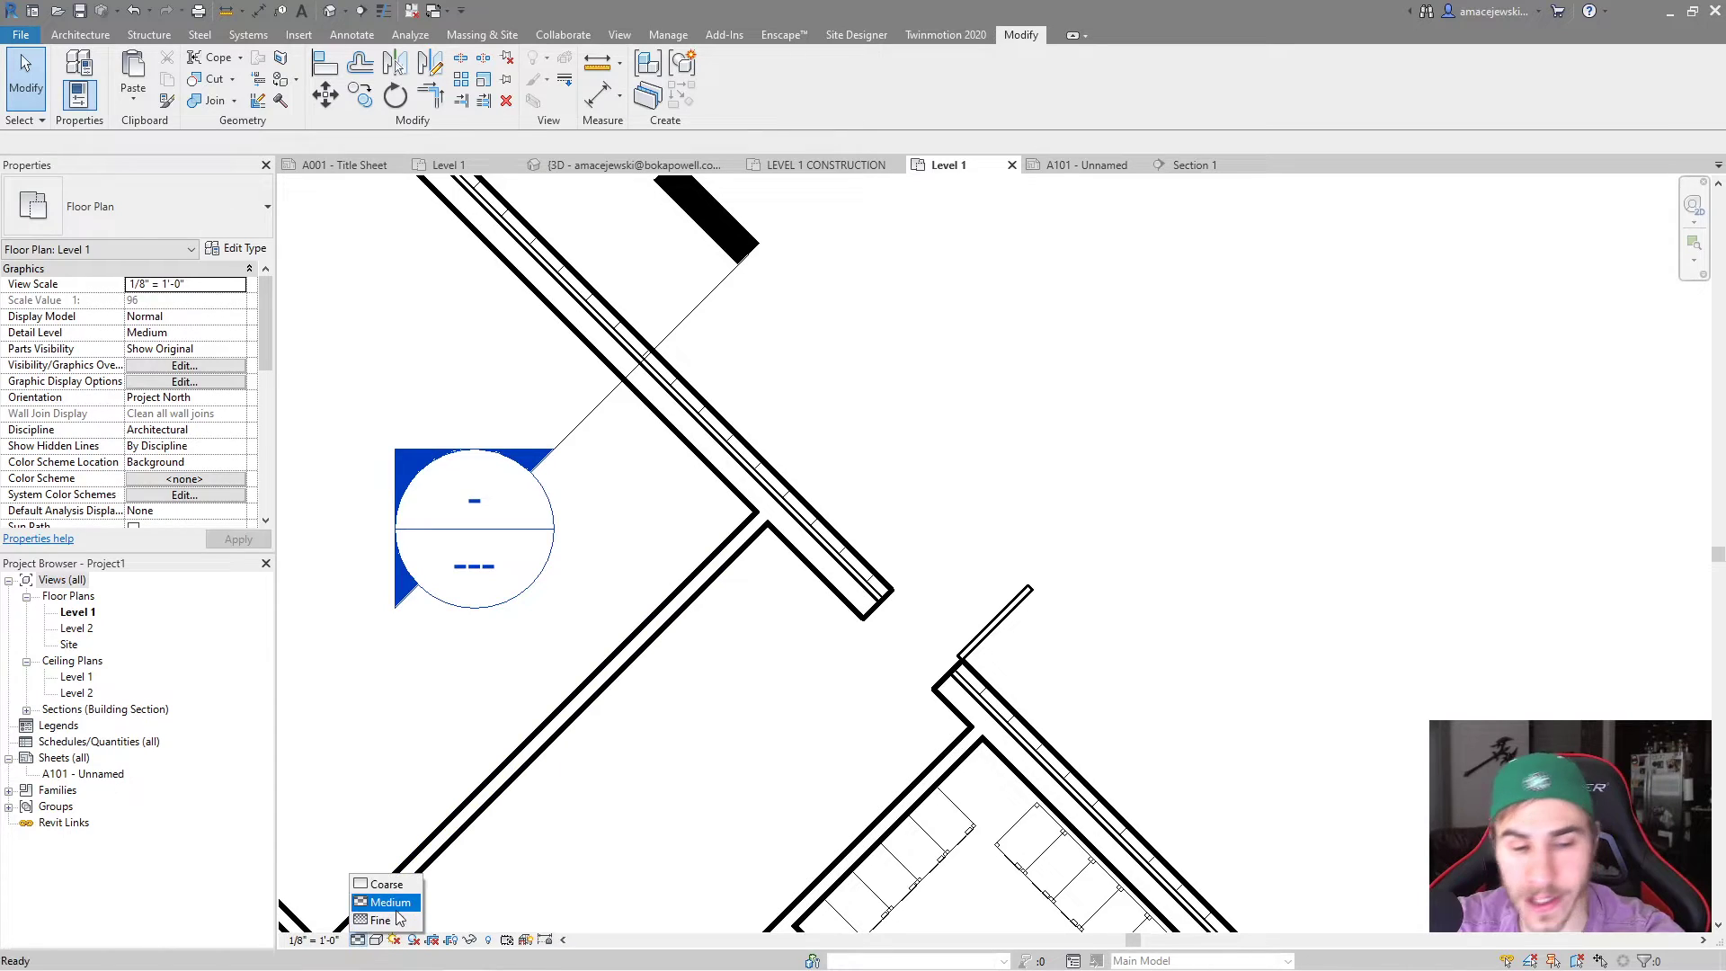
click(385, 884)
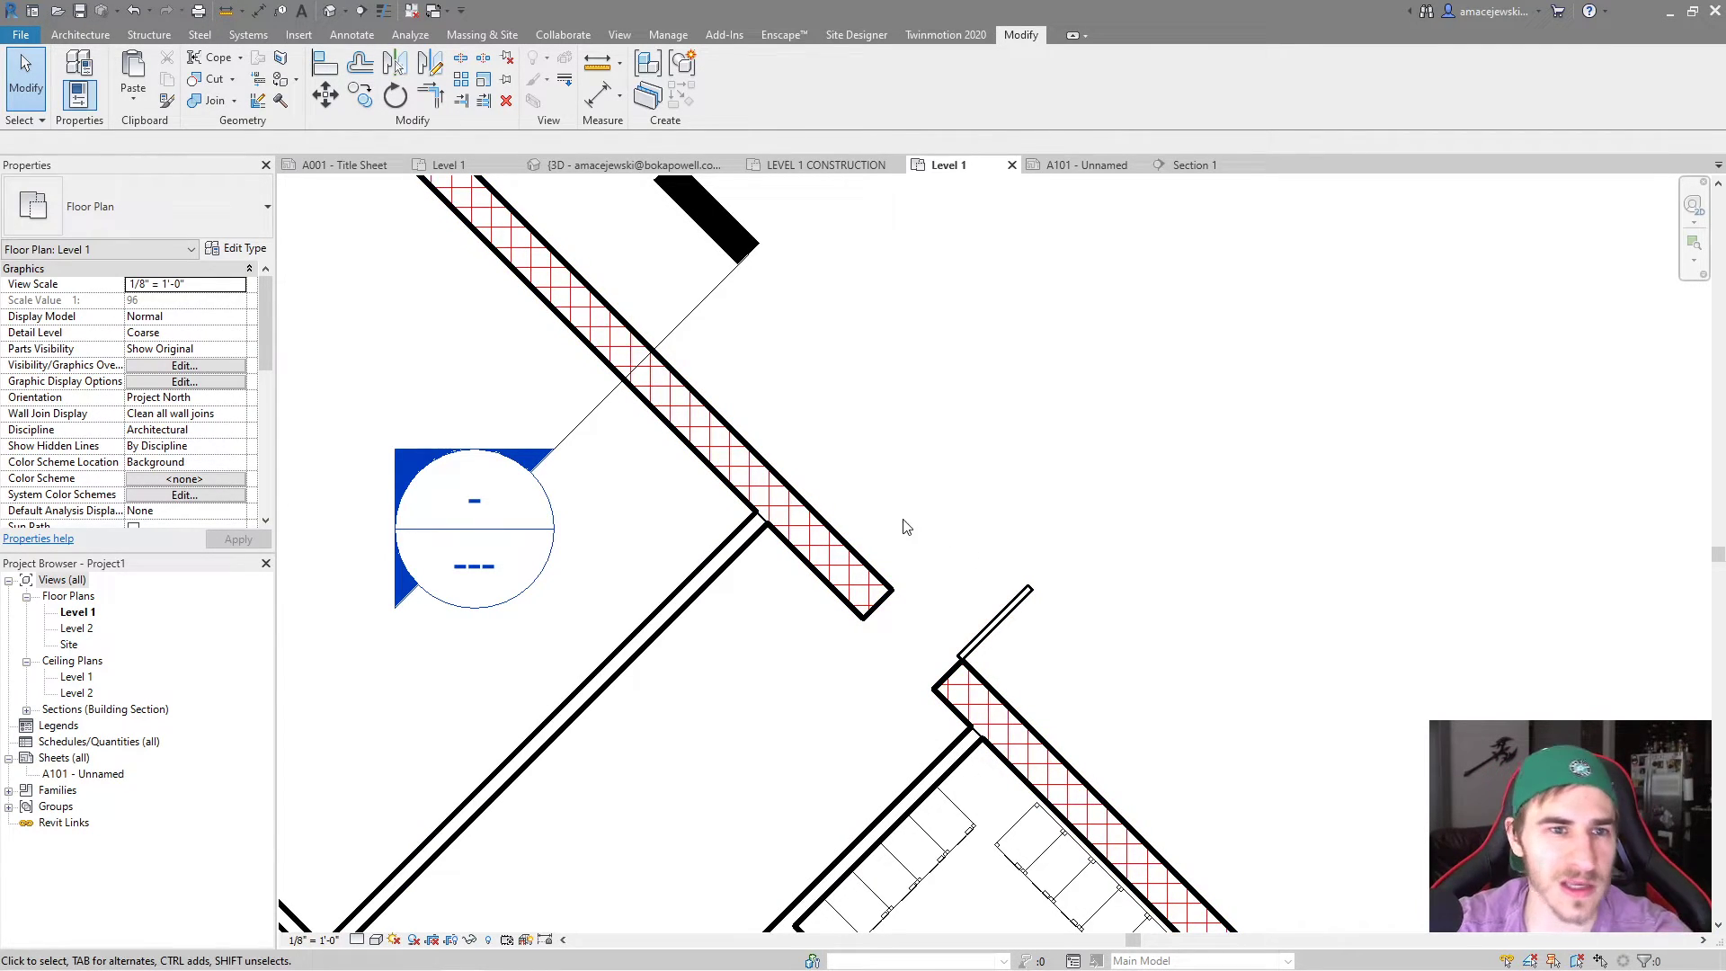
scroll(991, 472, down, 1)
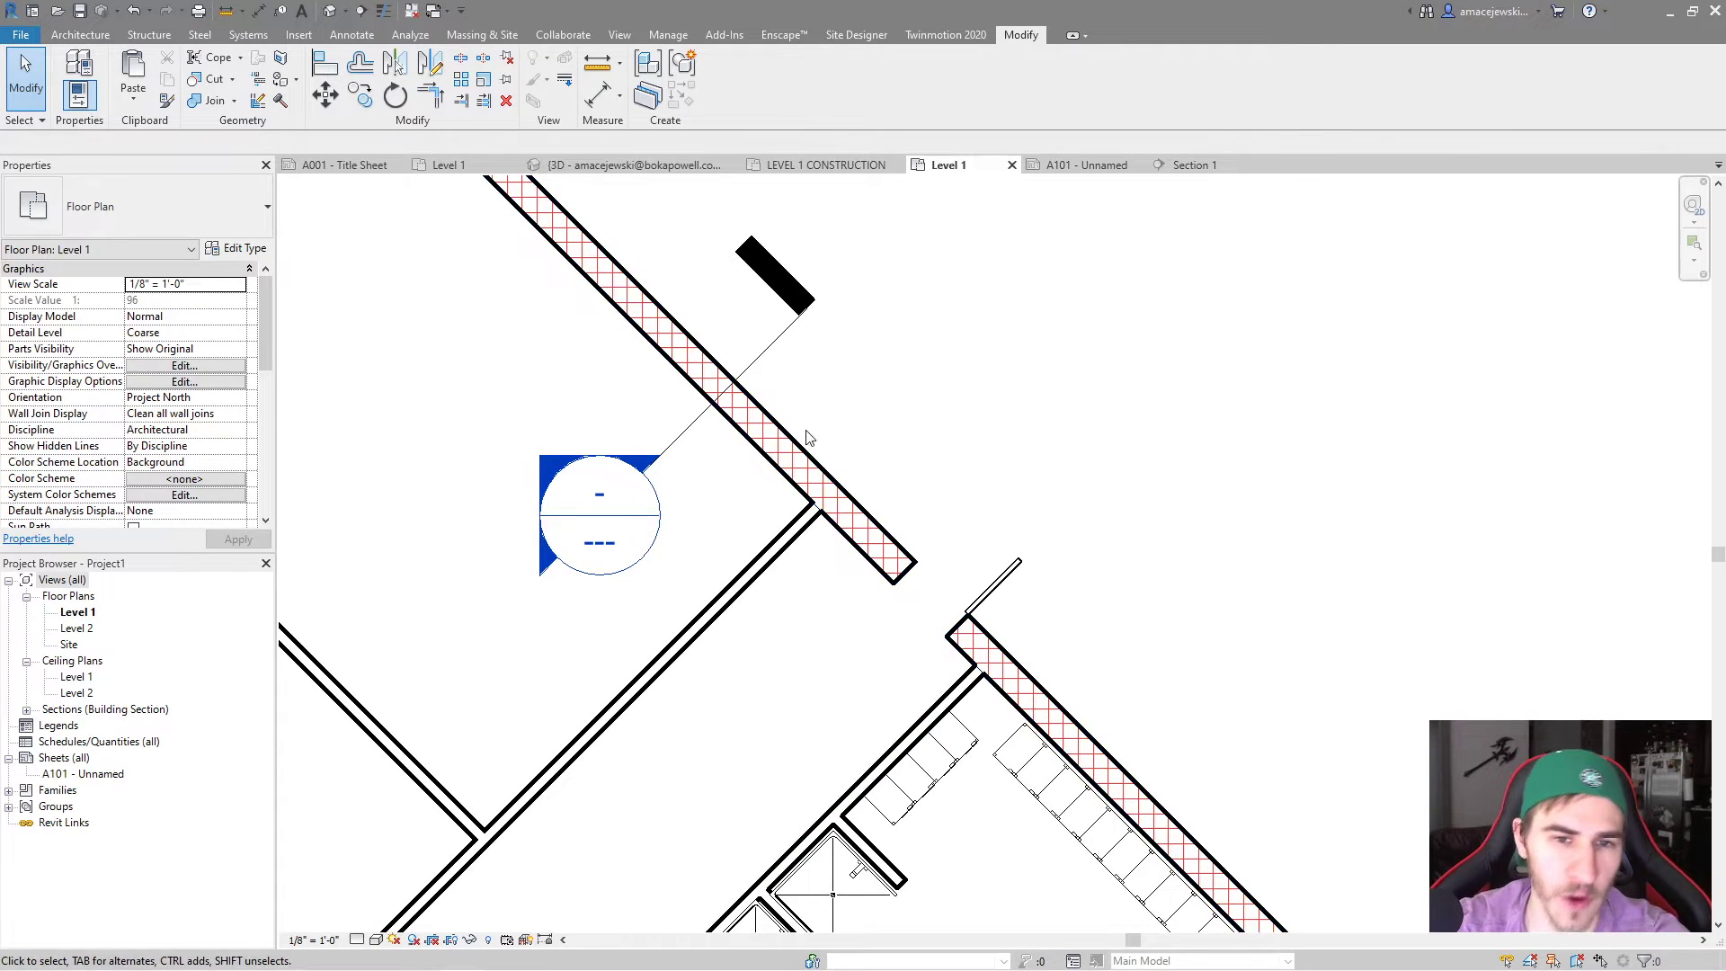
click(821, 495)
click(1010, 479)
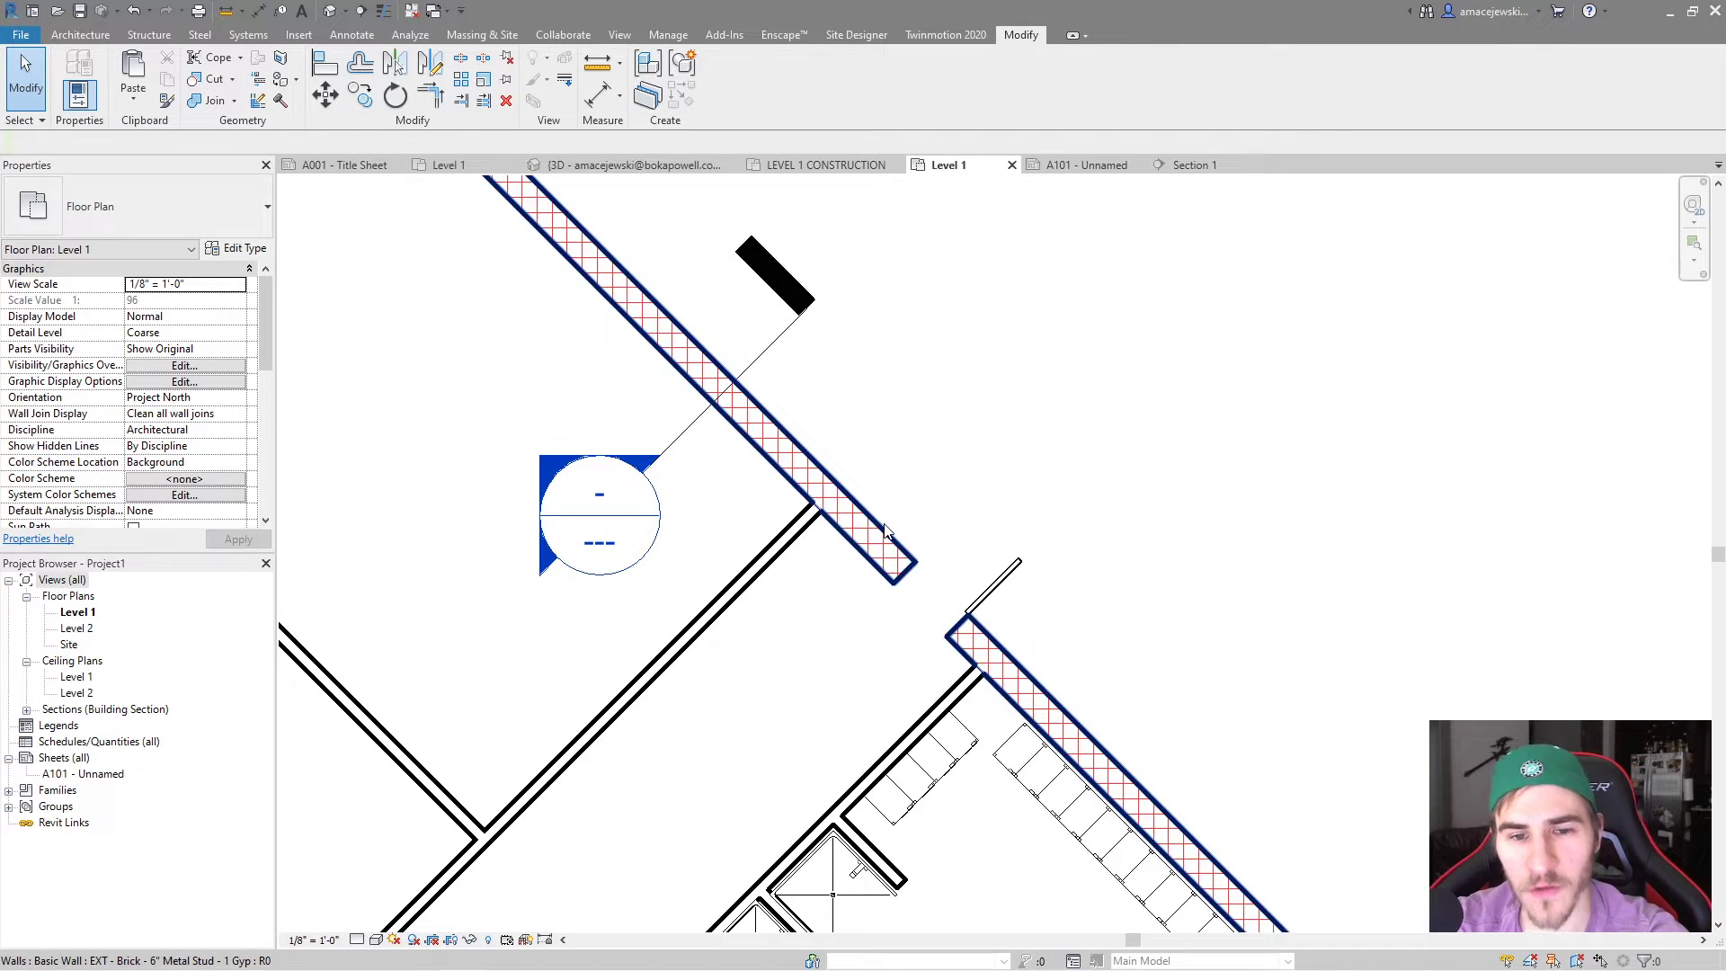
click(886, 530)
click(939, 487)
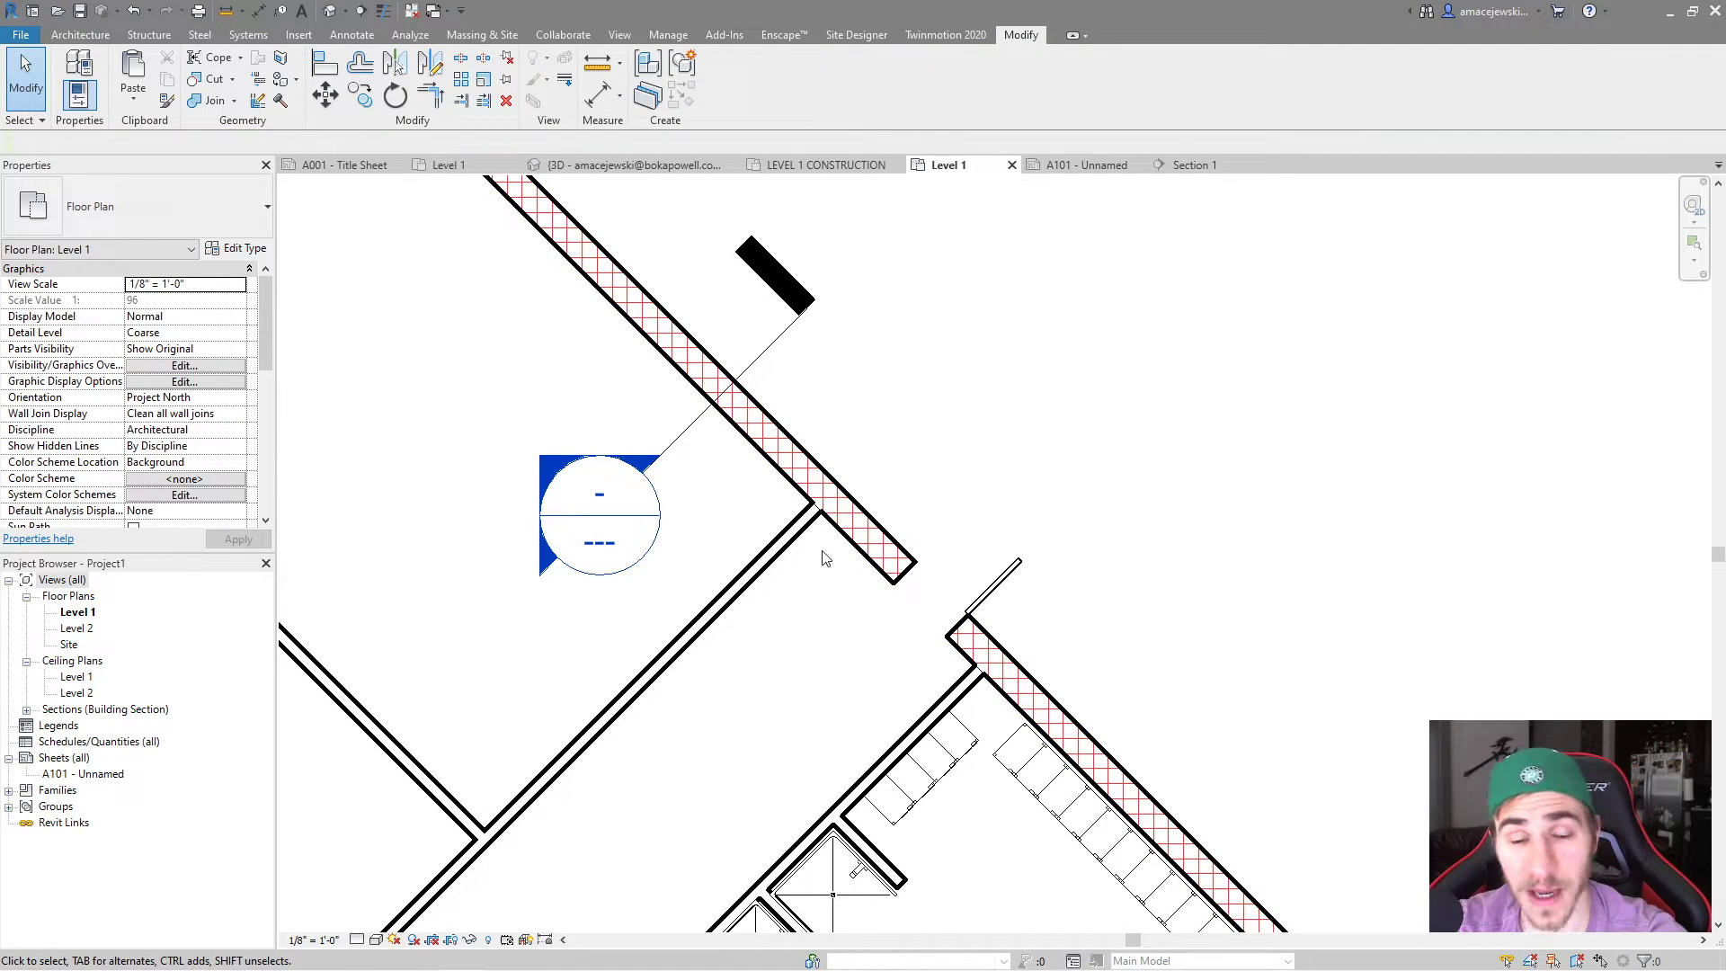
scroll(825, 559, down, 1)
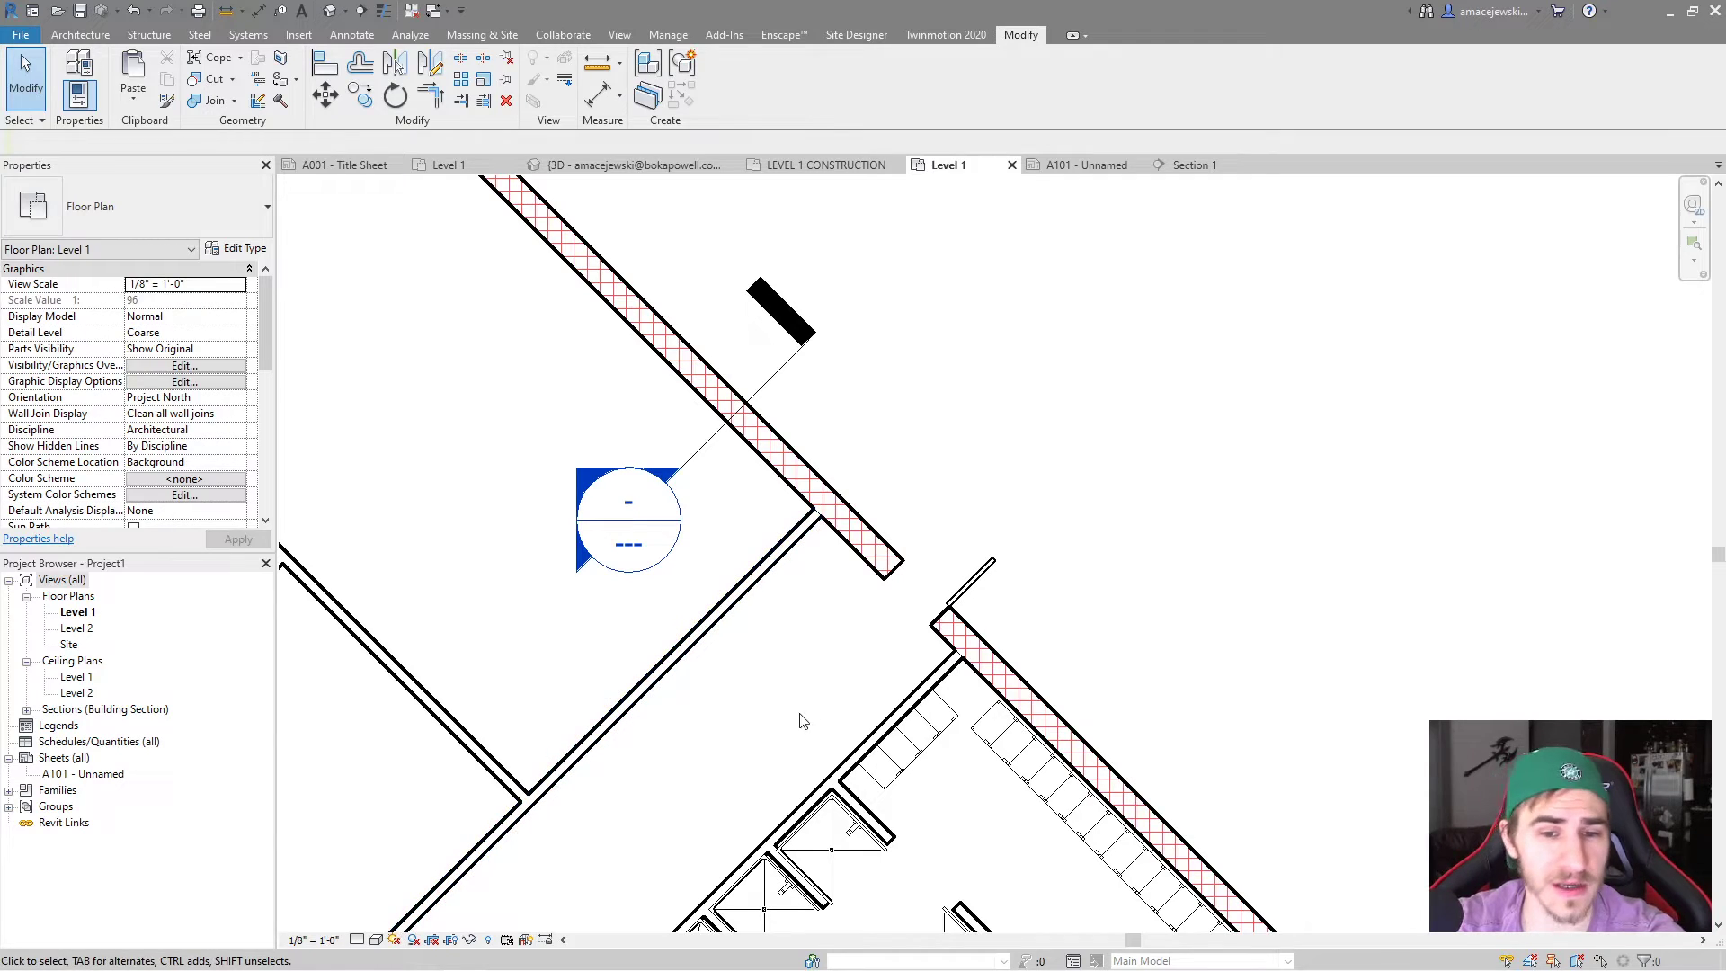